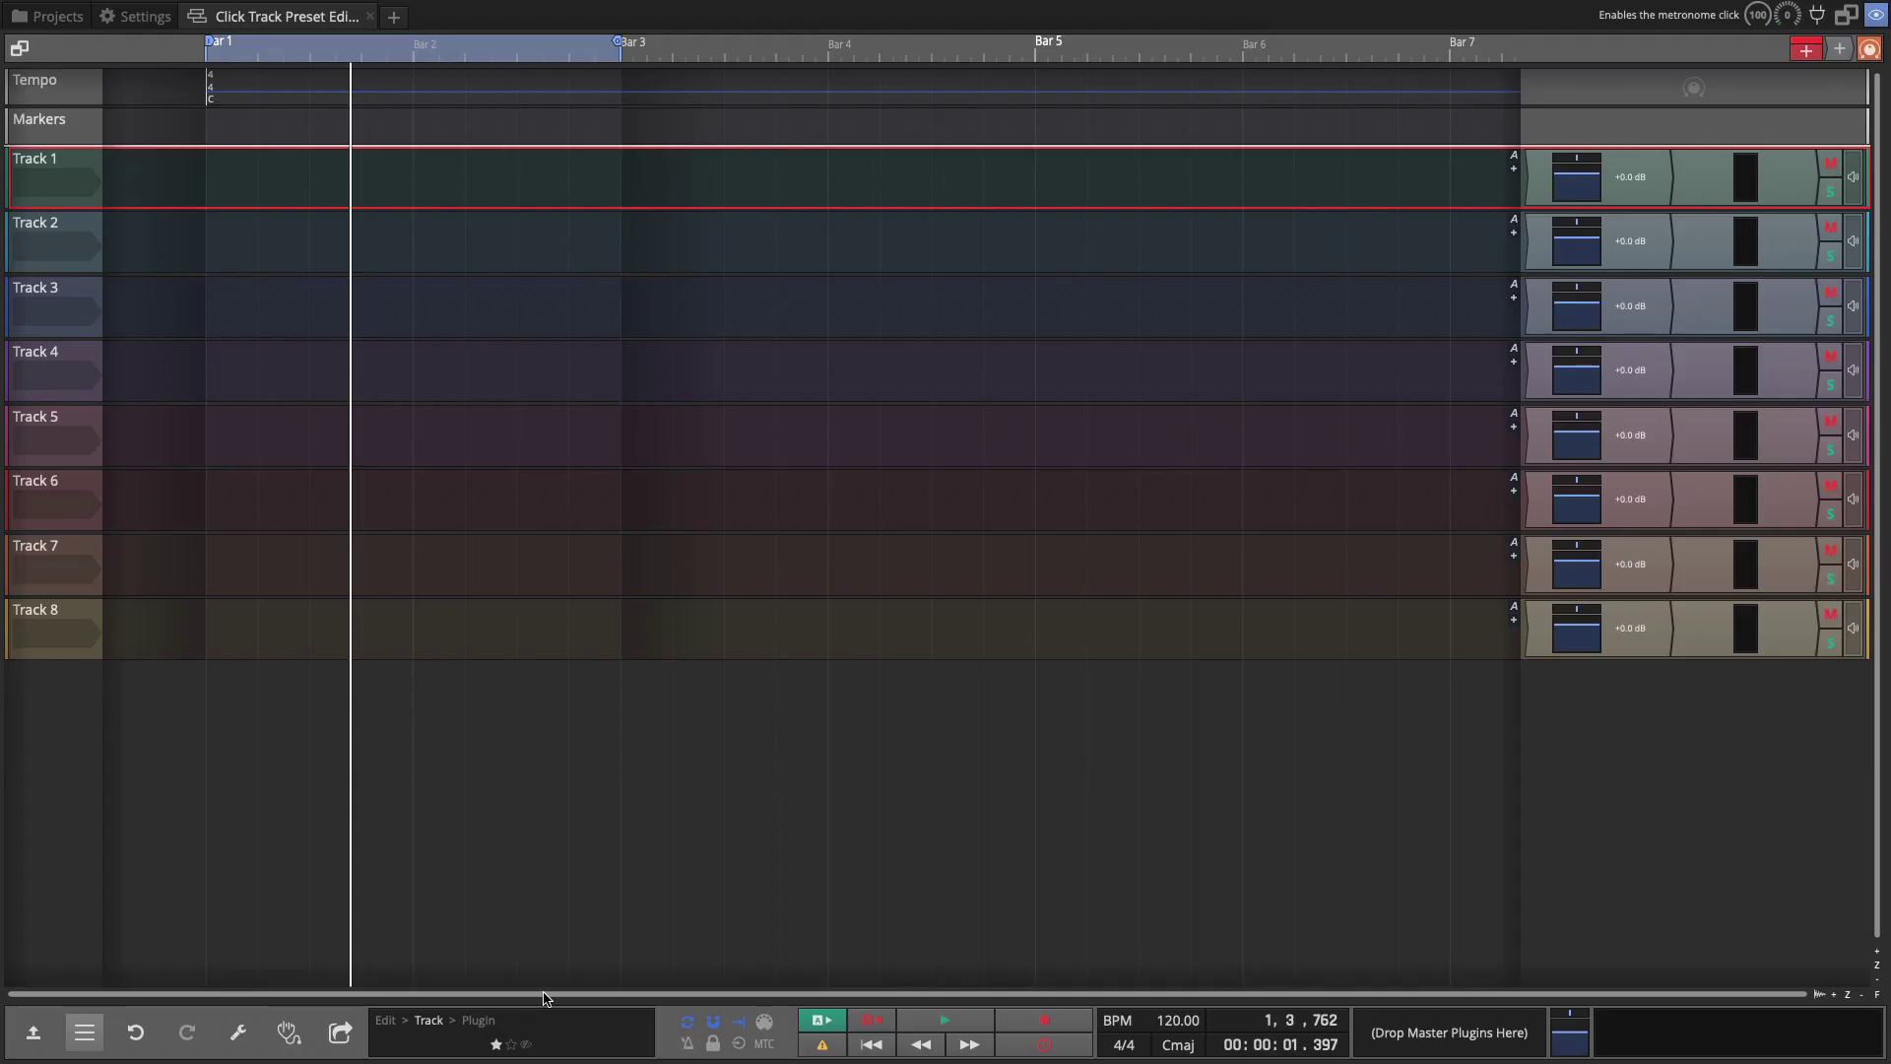
Open the main menu, review the Click Track submenu options, then close the submenu.
left_click(84, 1032)
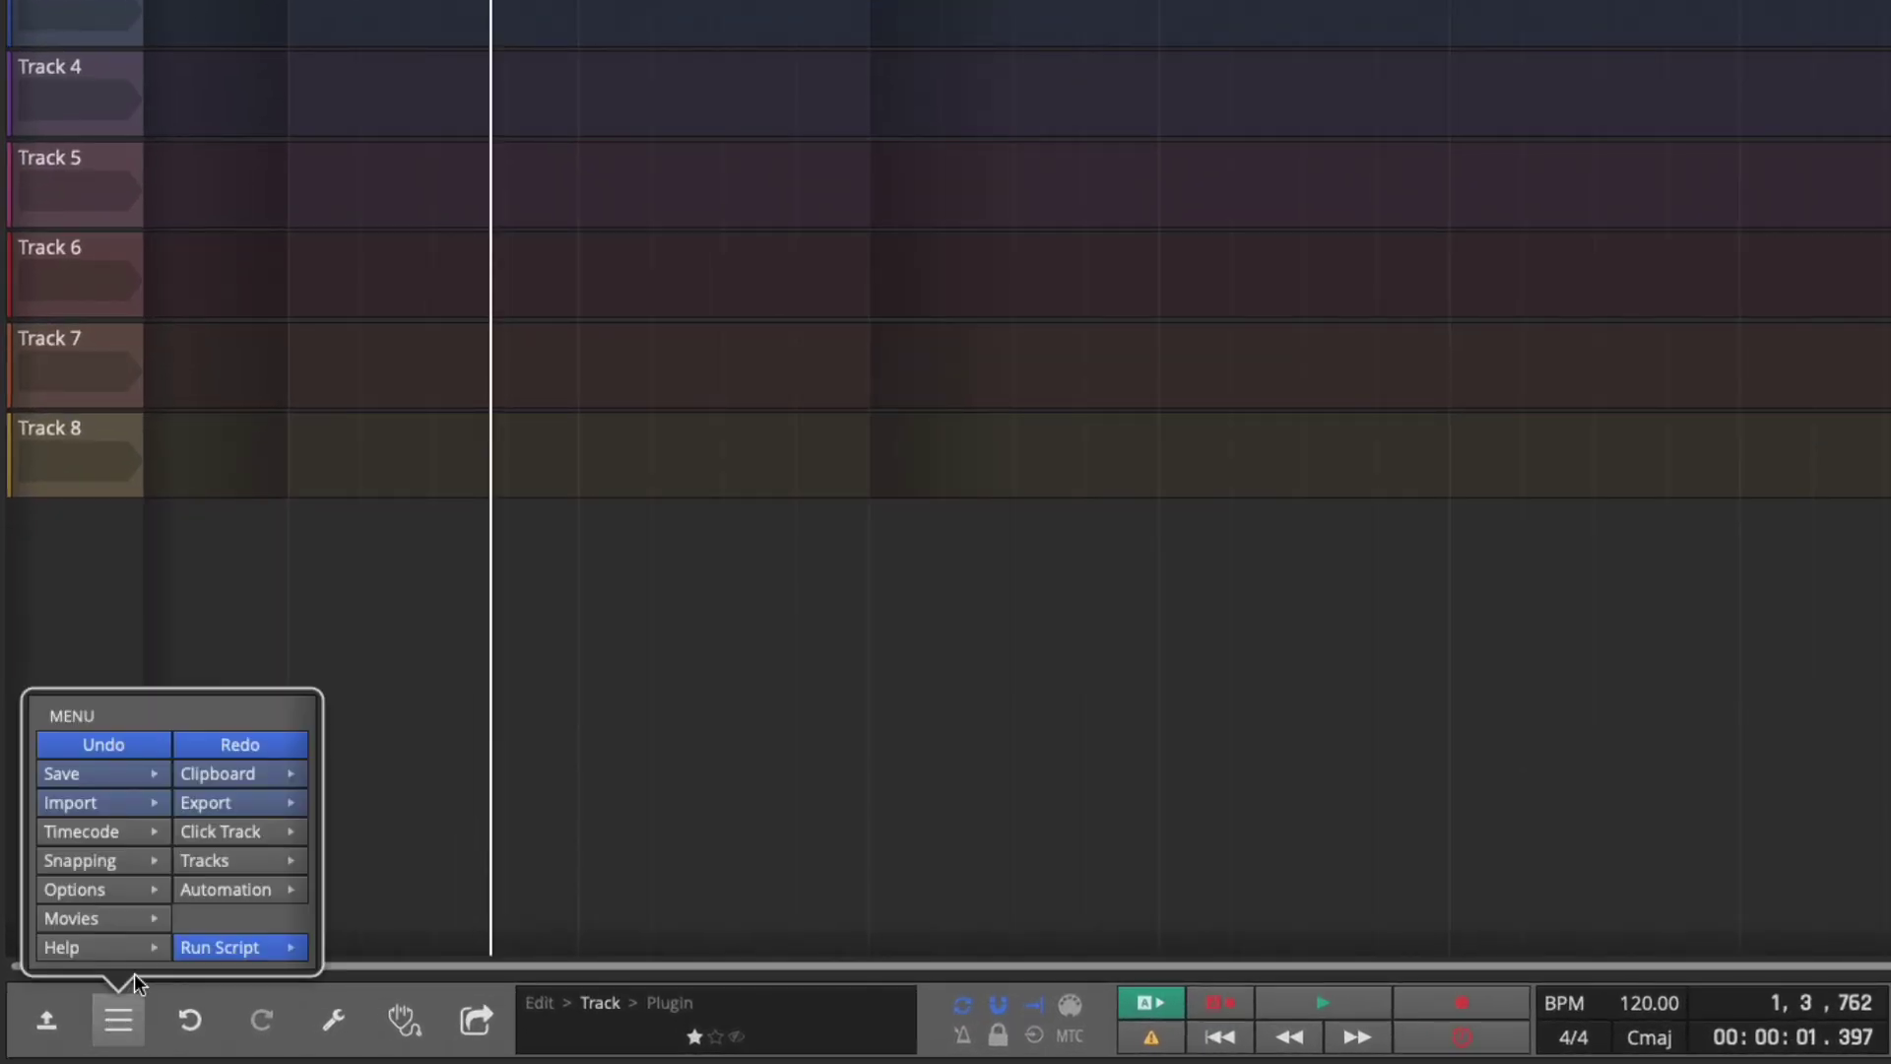
left_click(199, 831)
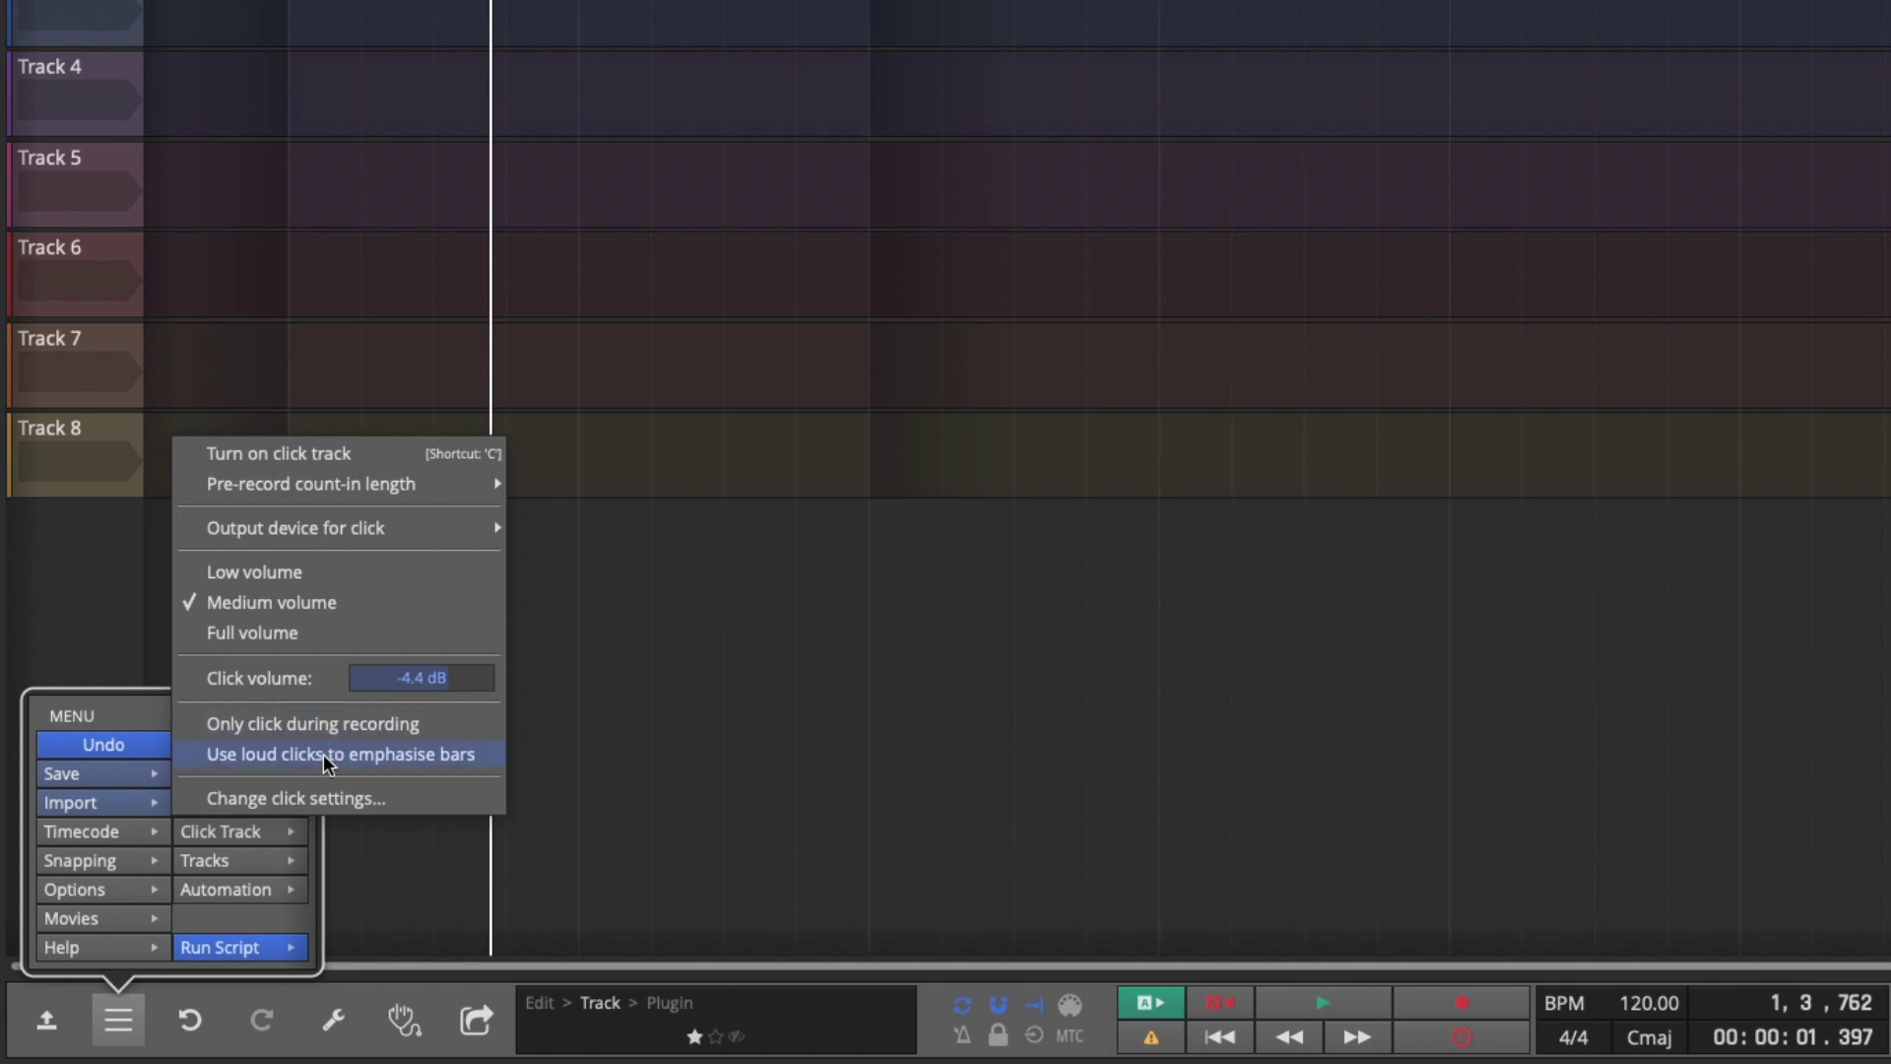
left_click(658, 792)
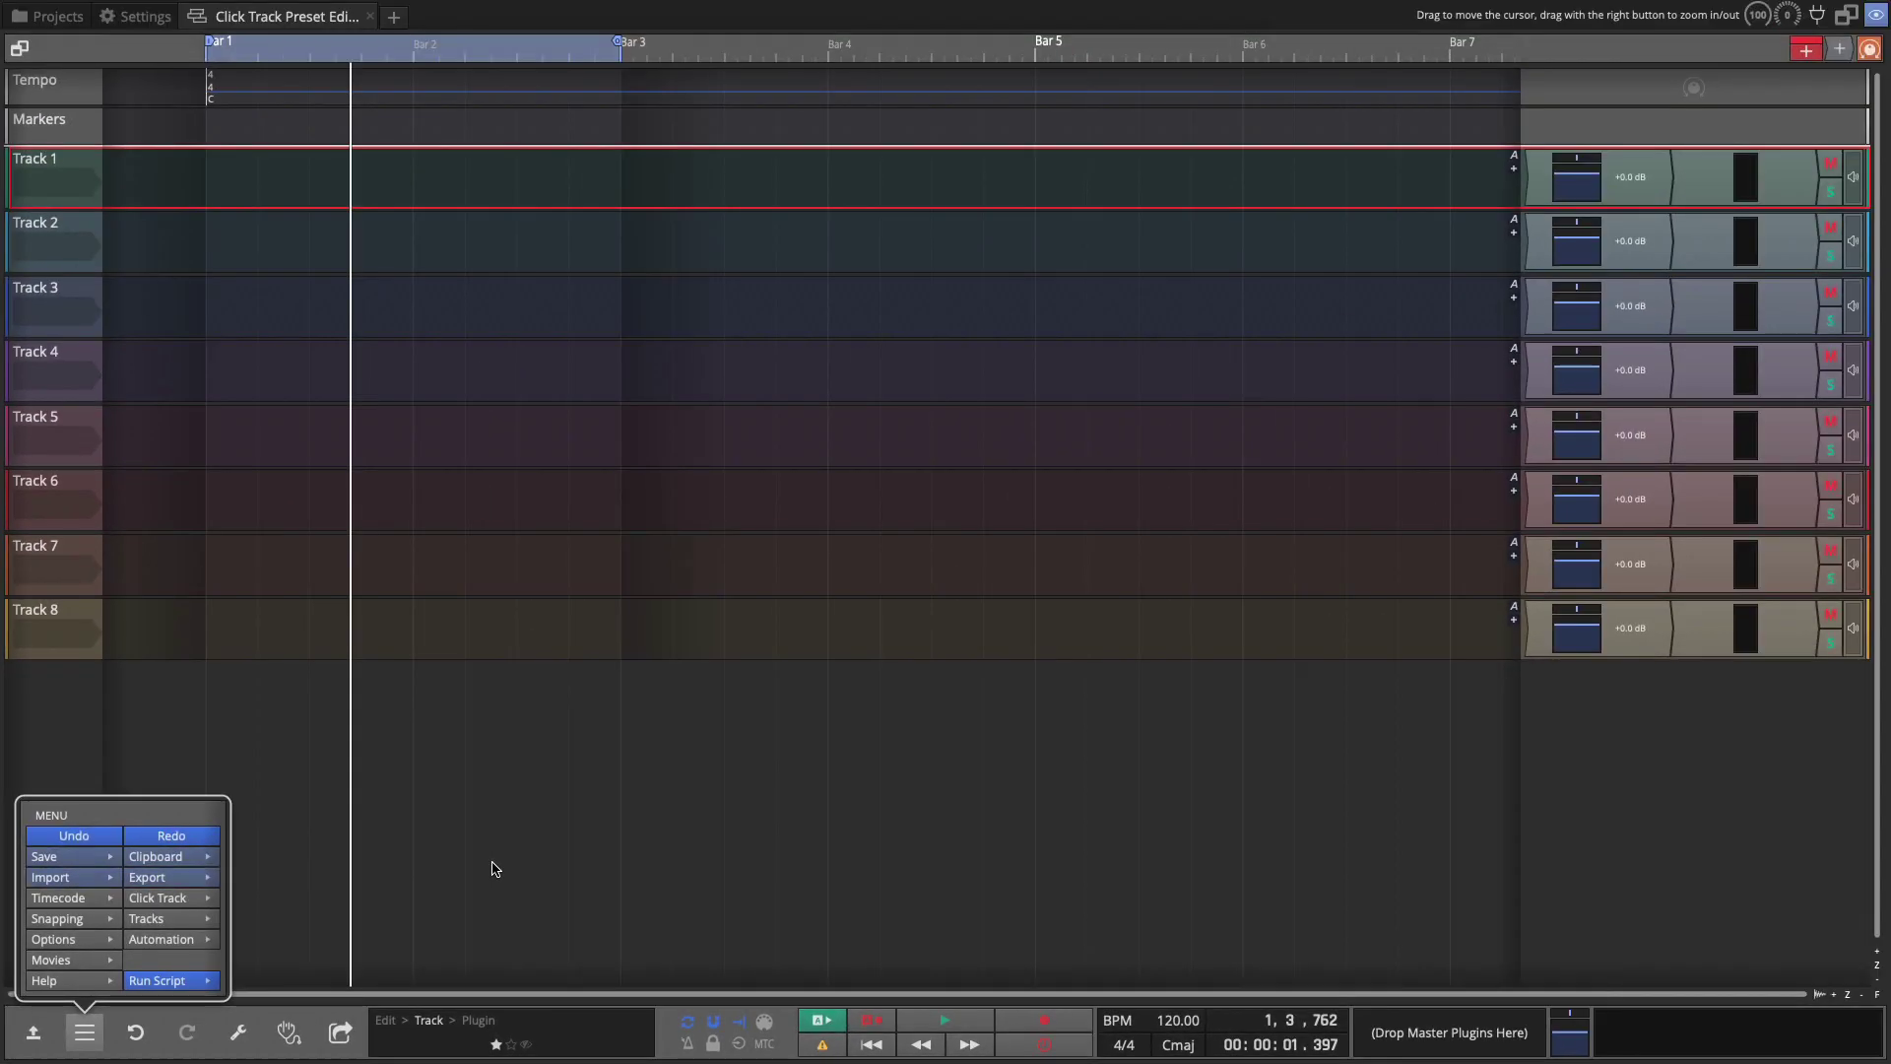
Dismiss the main menu so the empty eight-track edit is showing.
left_click(97, 1037)
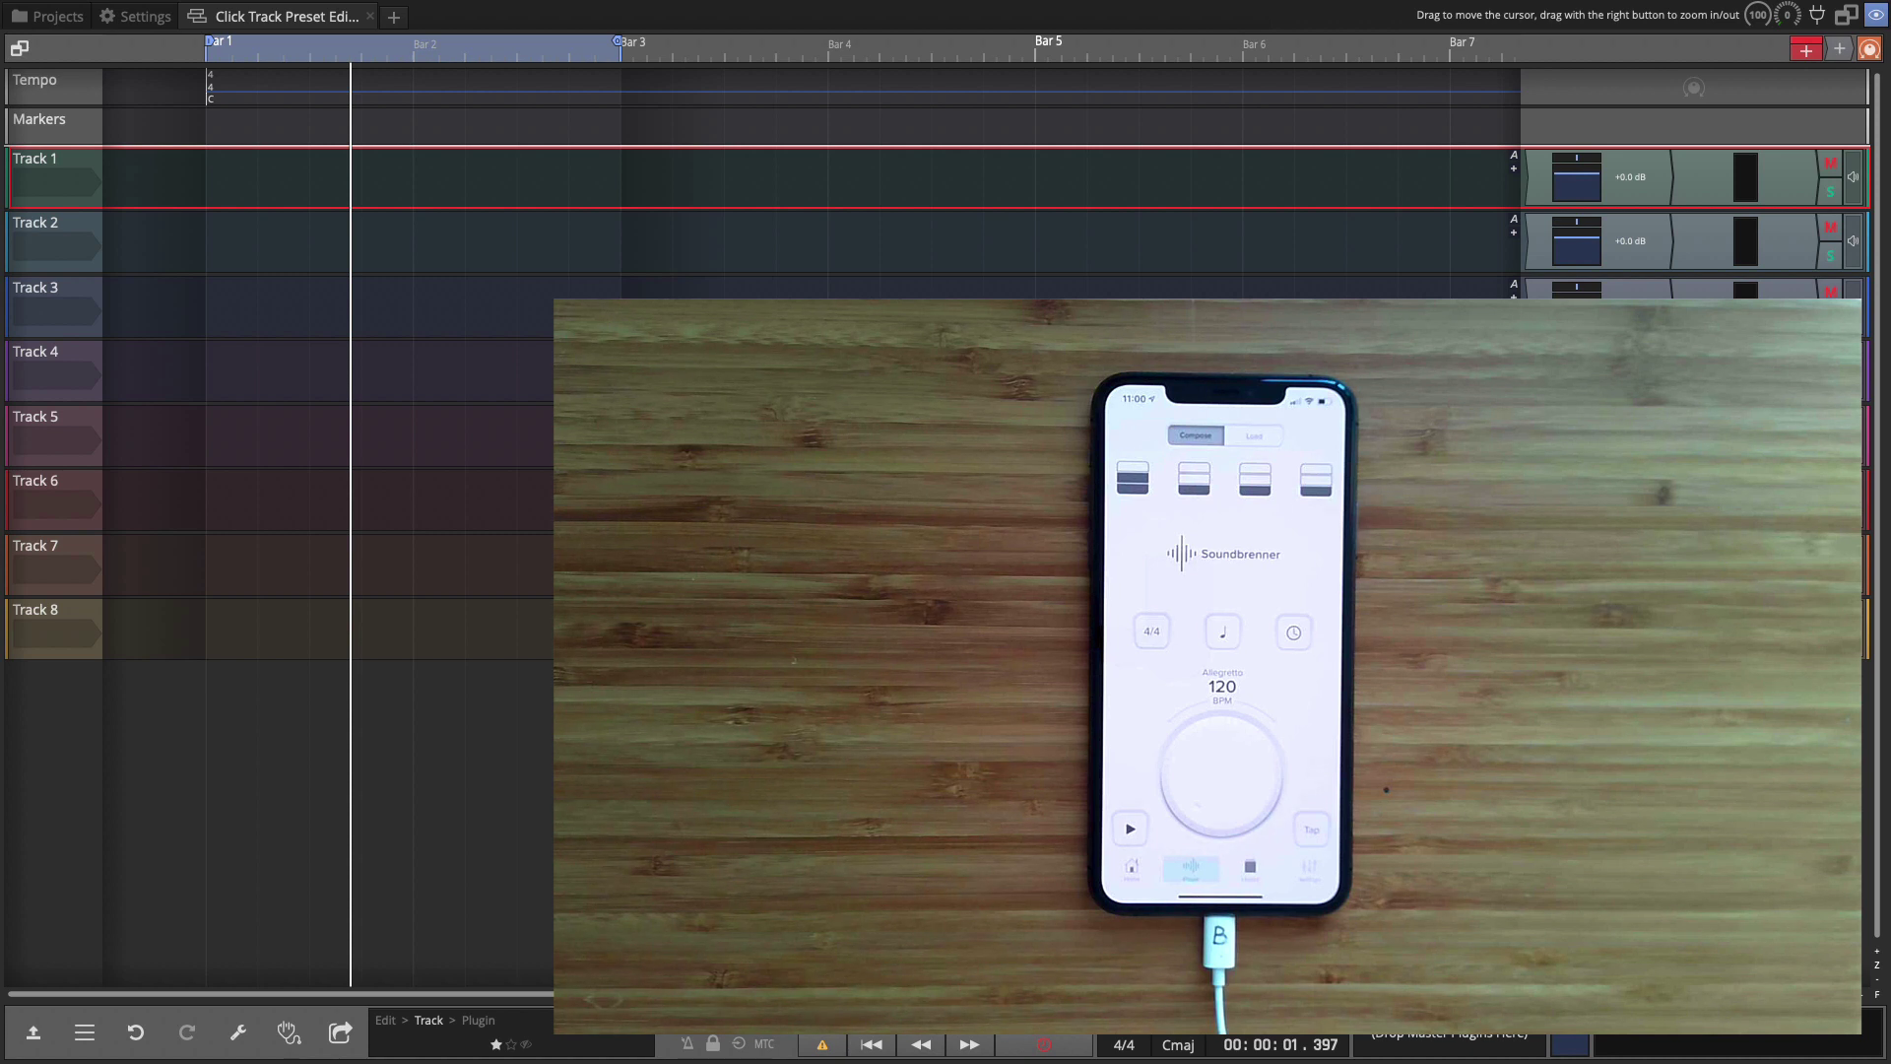
Set Track 1's input to Mic/Line 11 (Phone) and return the playhead to the start.
left_click(69, 179)
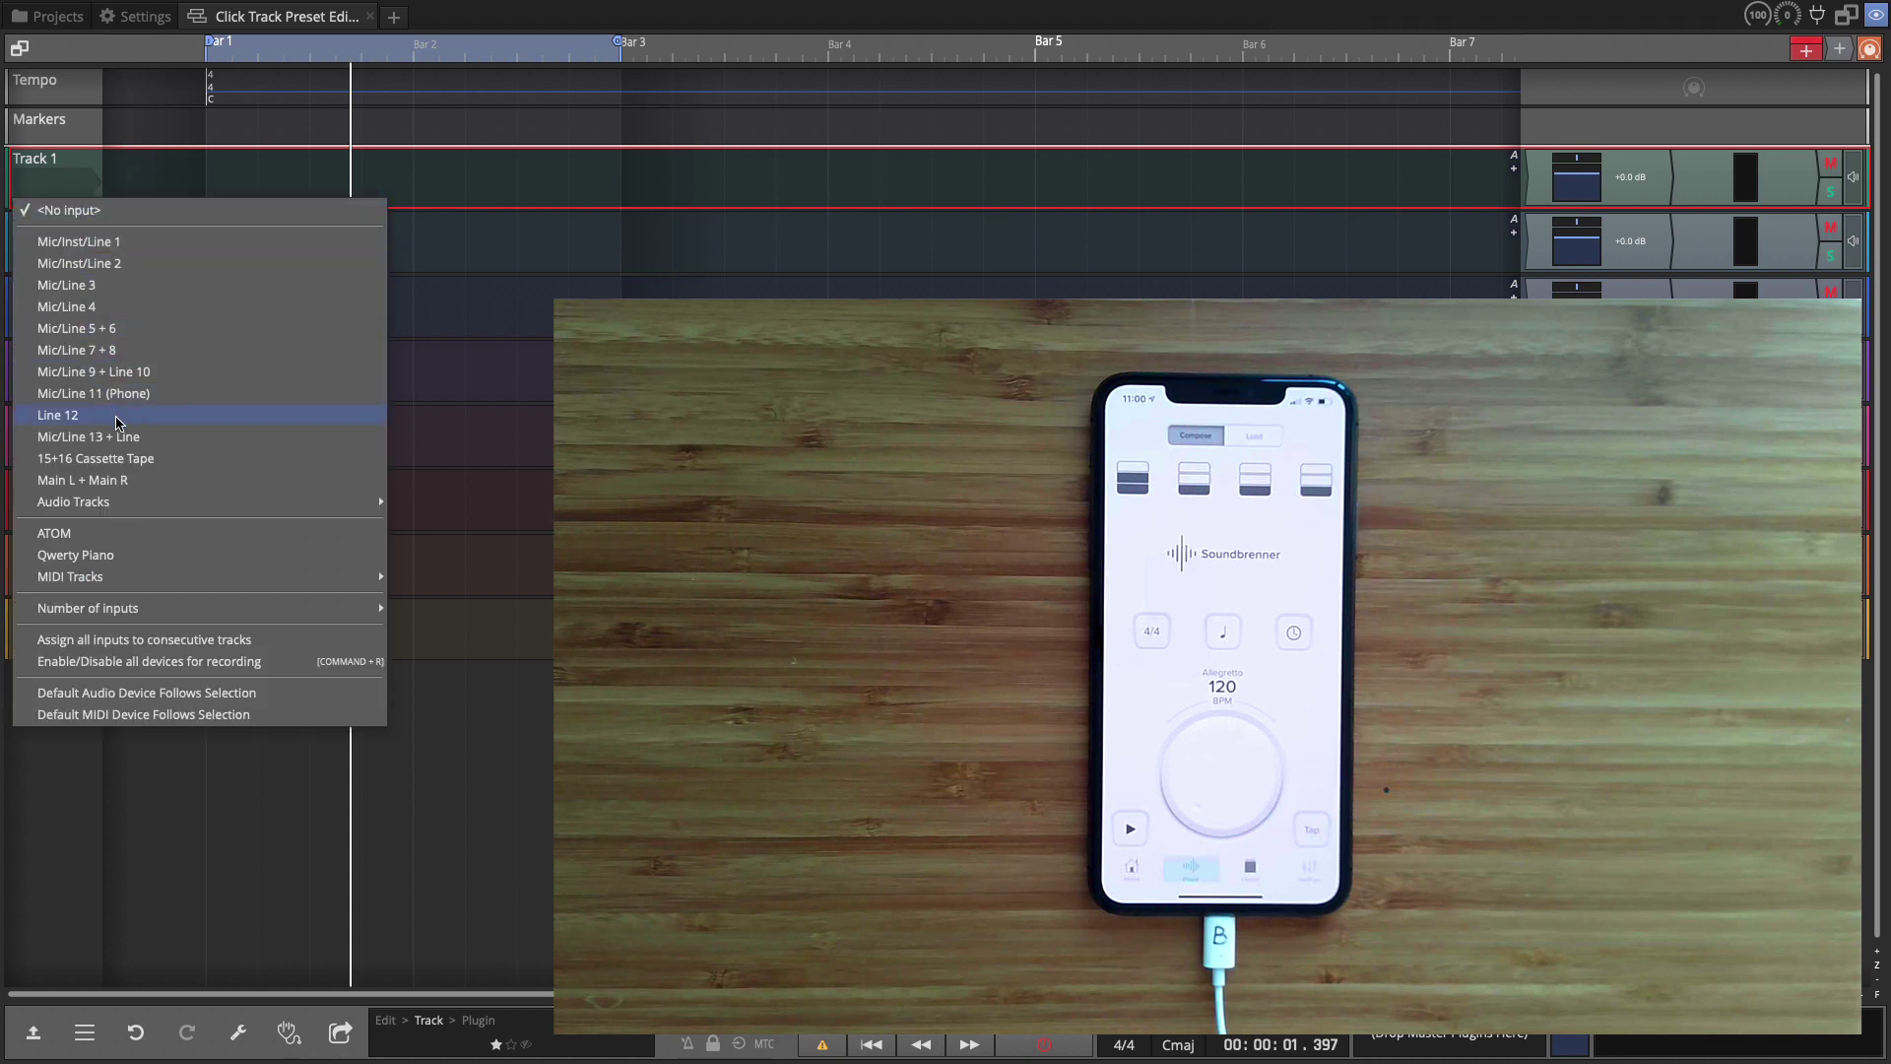
left_click(101, 392)
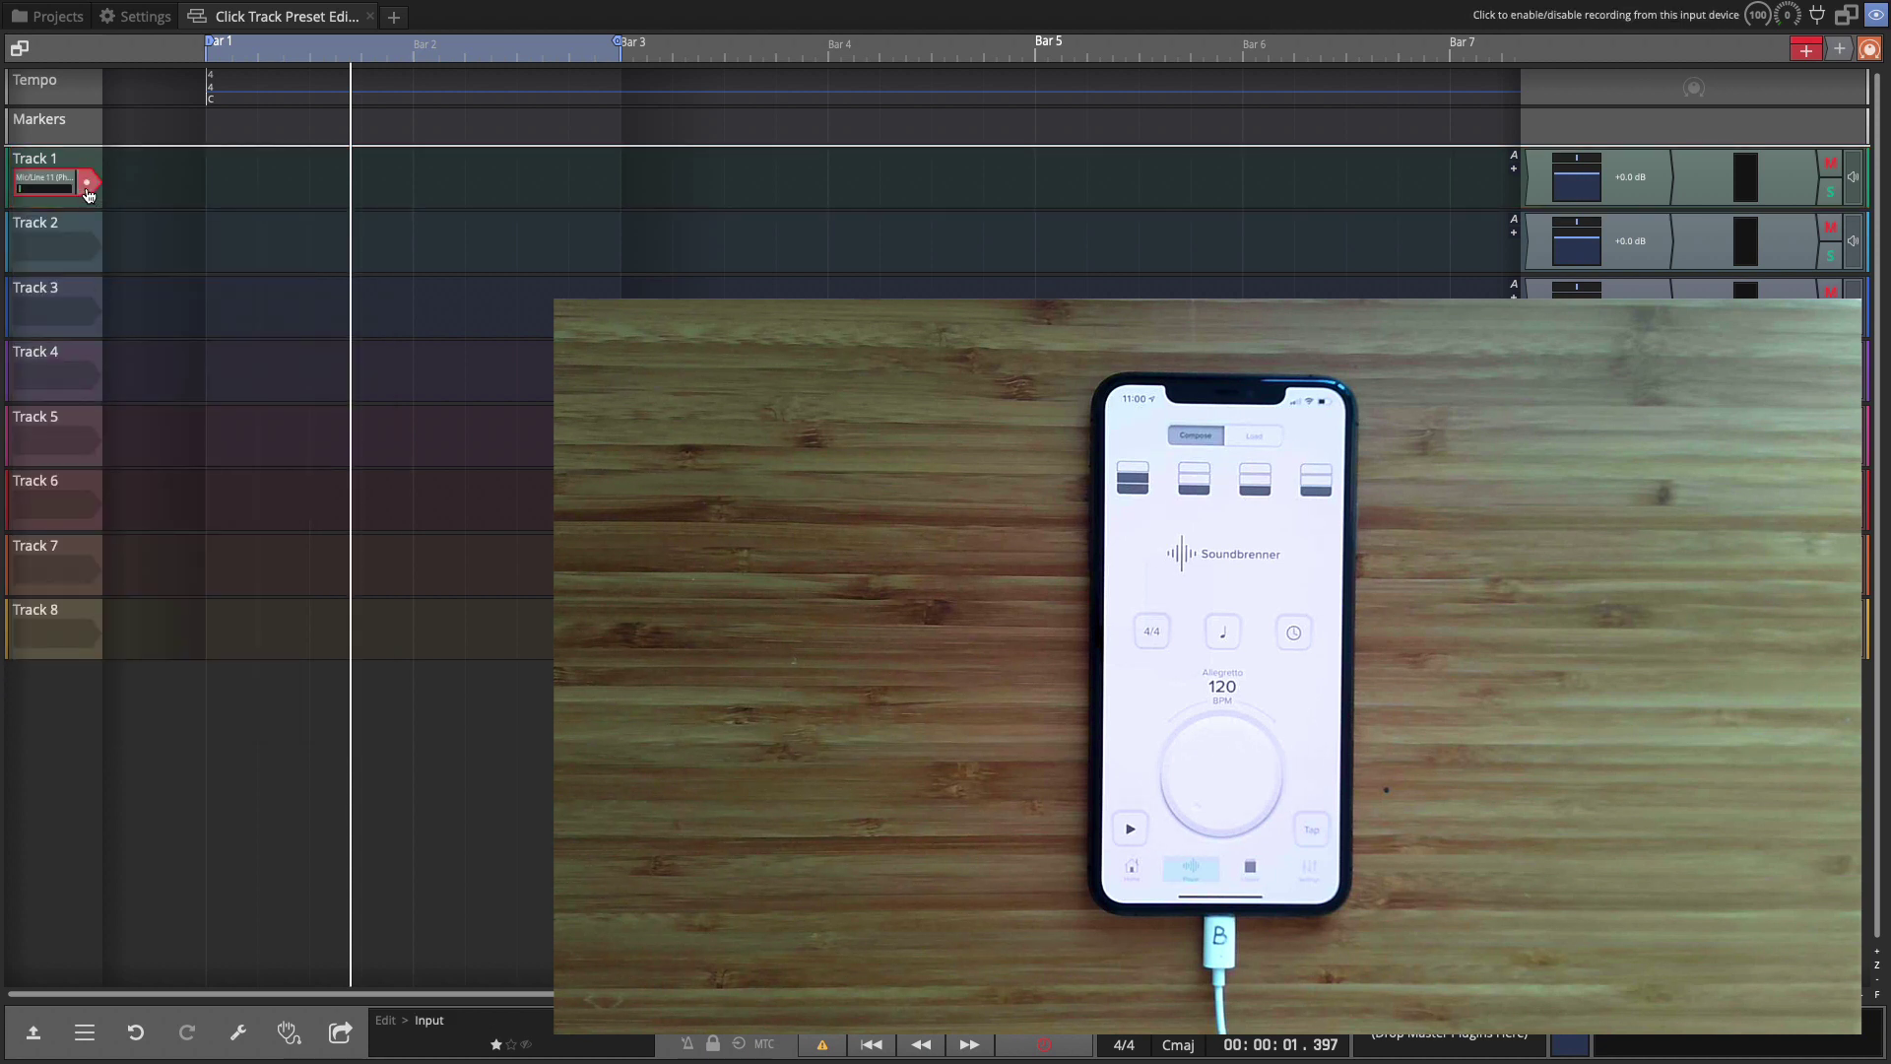
key("Home")
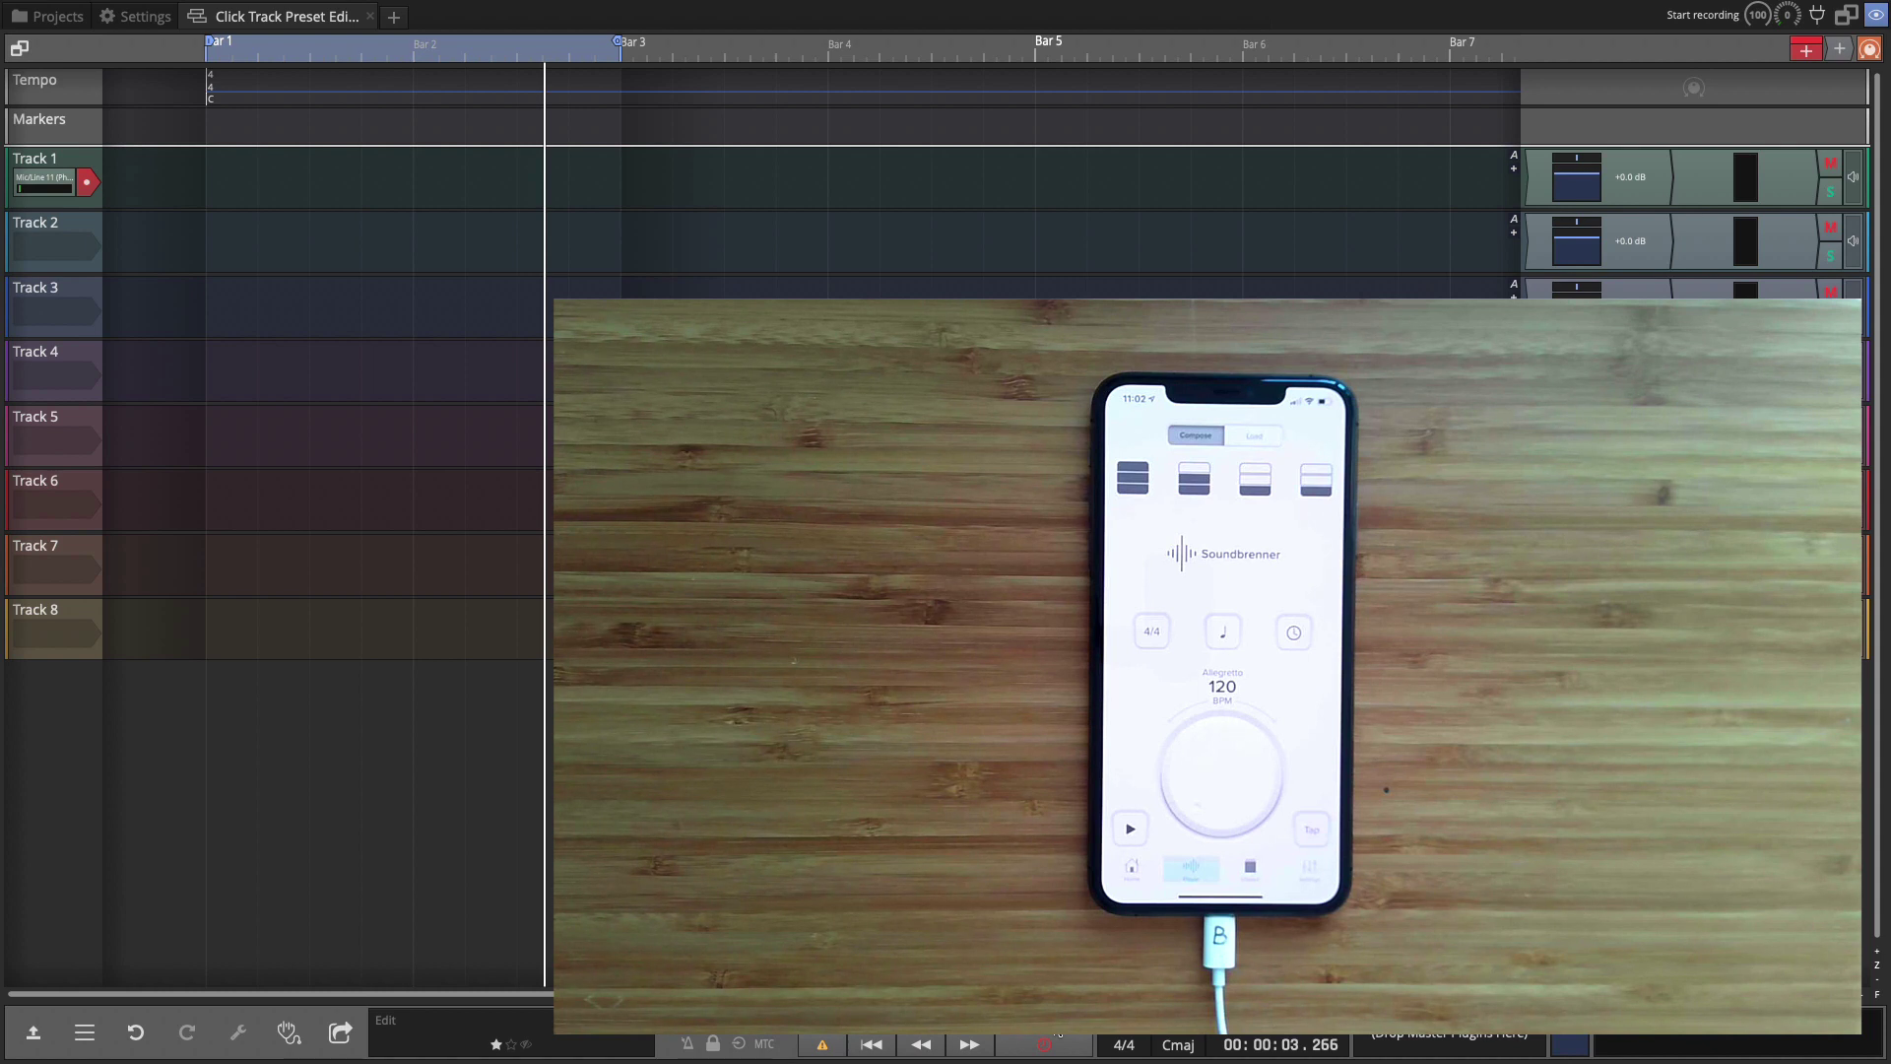
Turn off looping, rewind to Bar 1, and record the phone's metronome onto Track 1.
key("l")
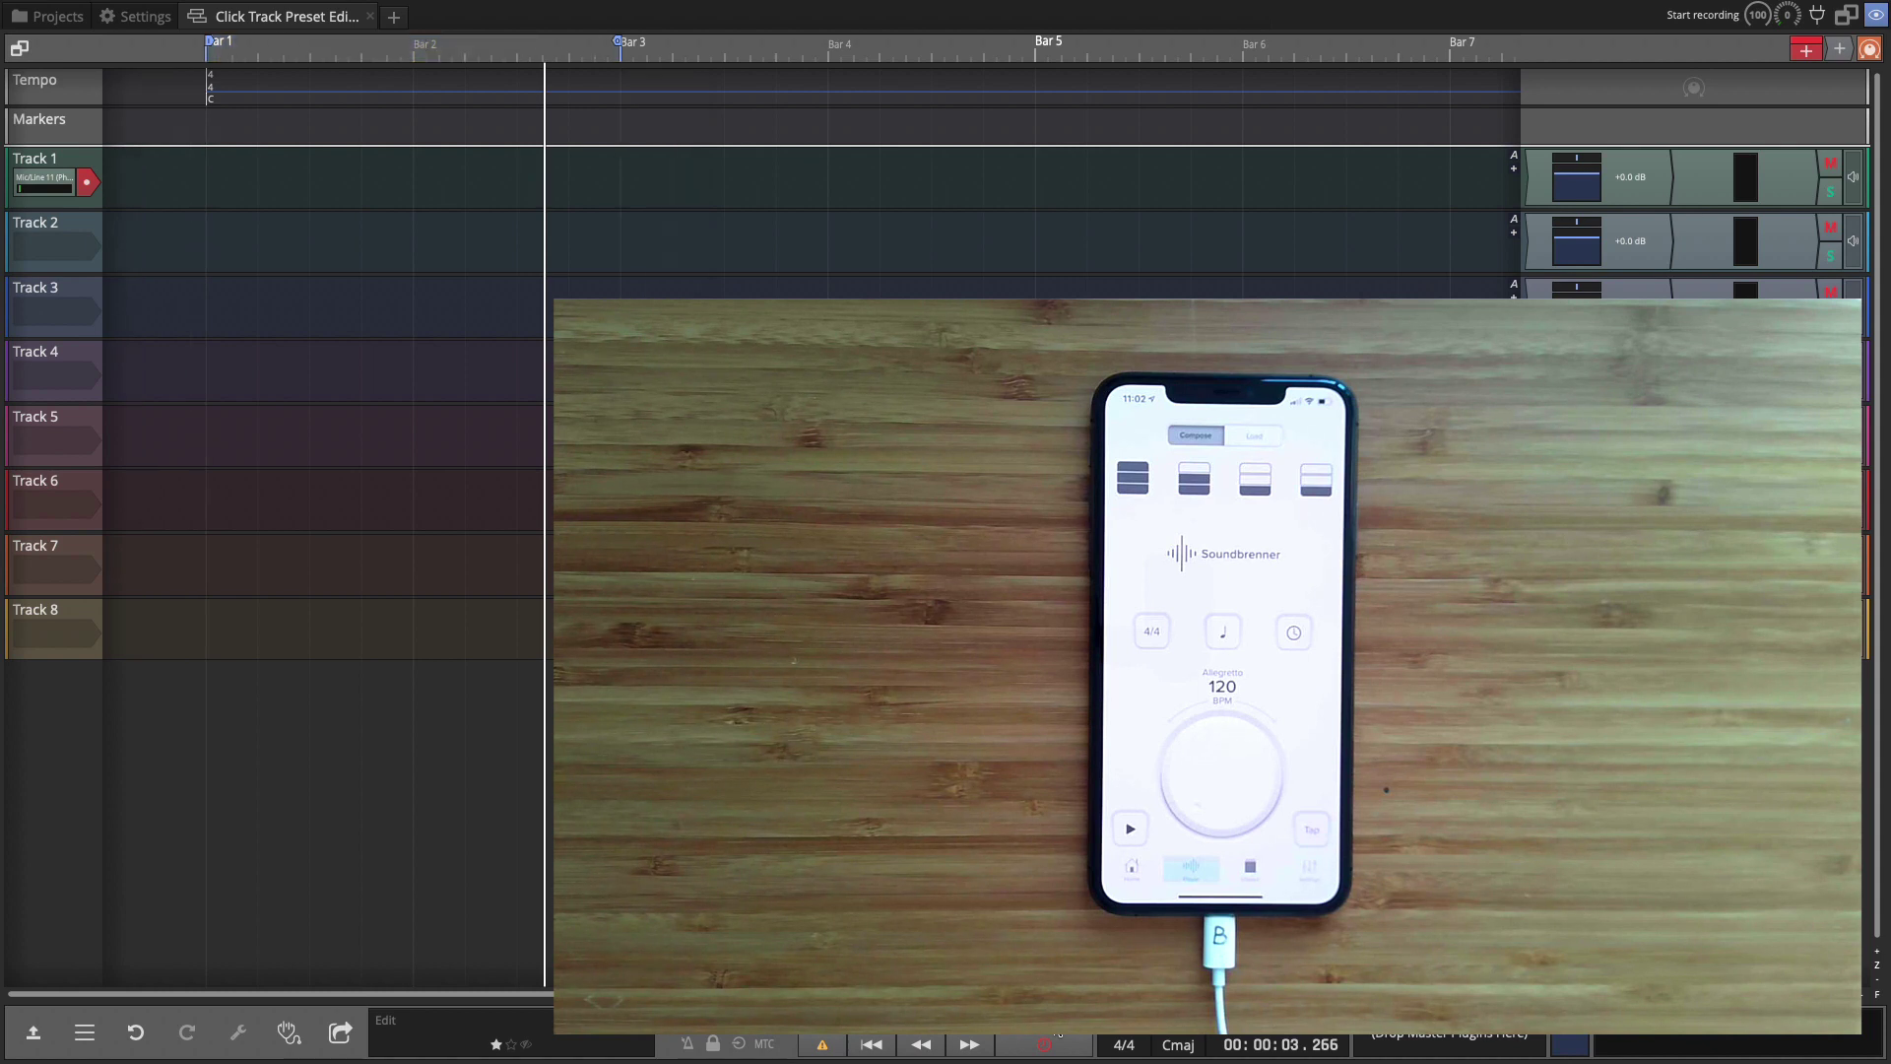
key("Home")
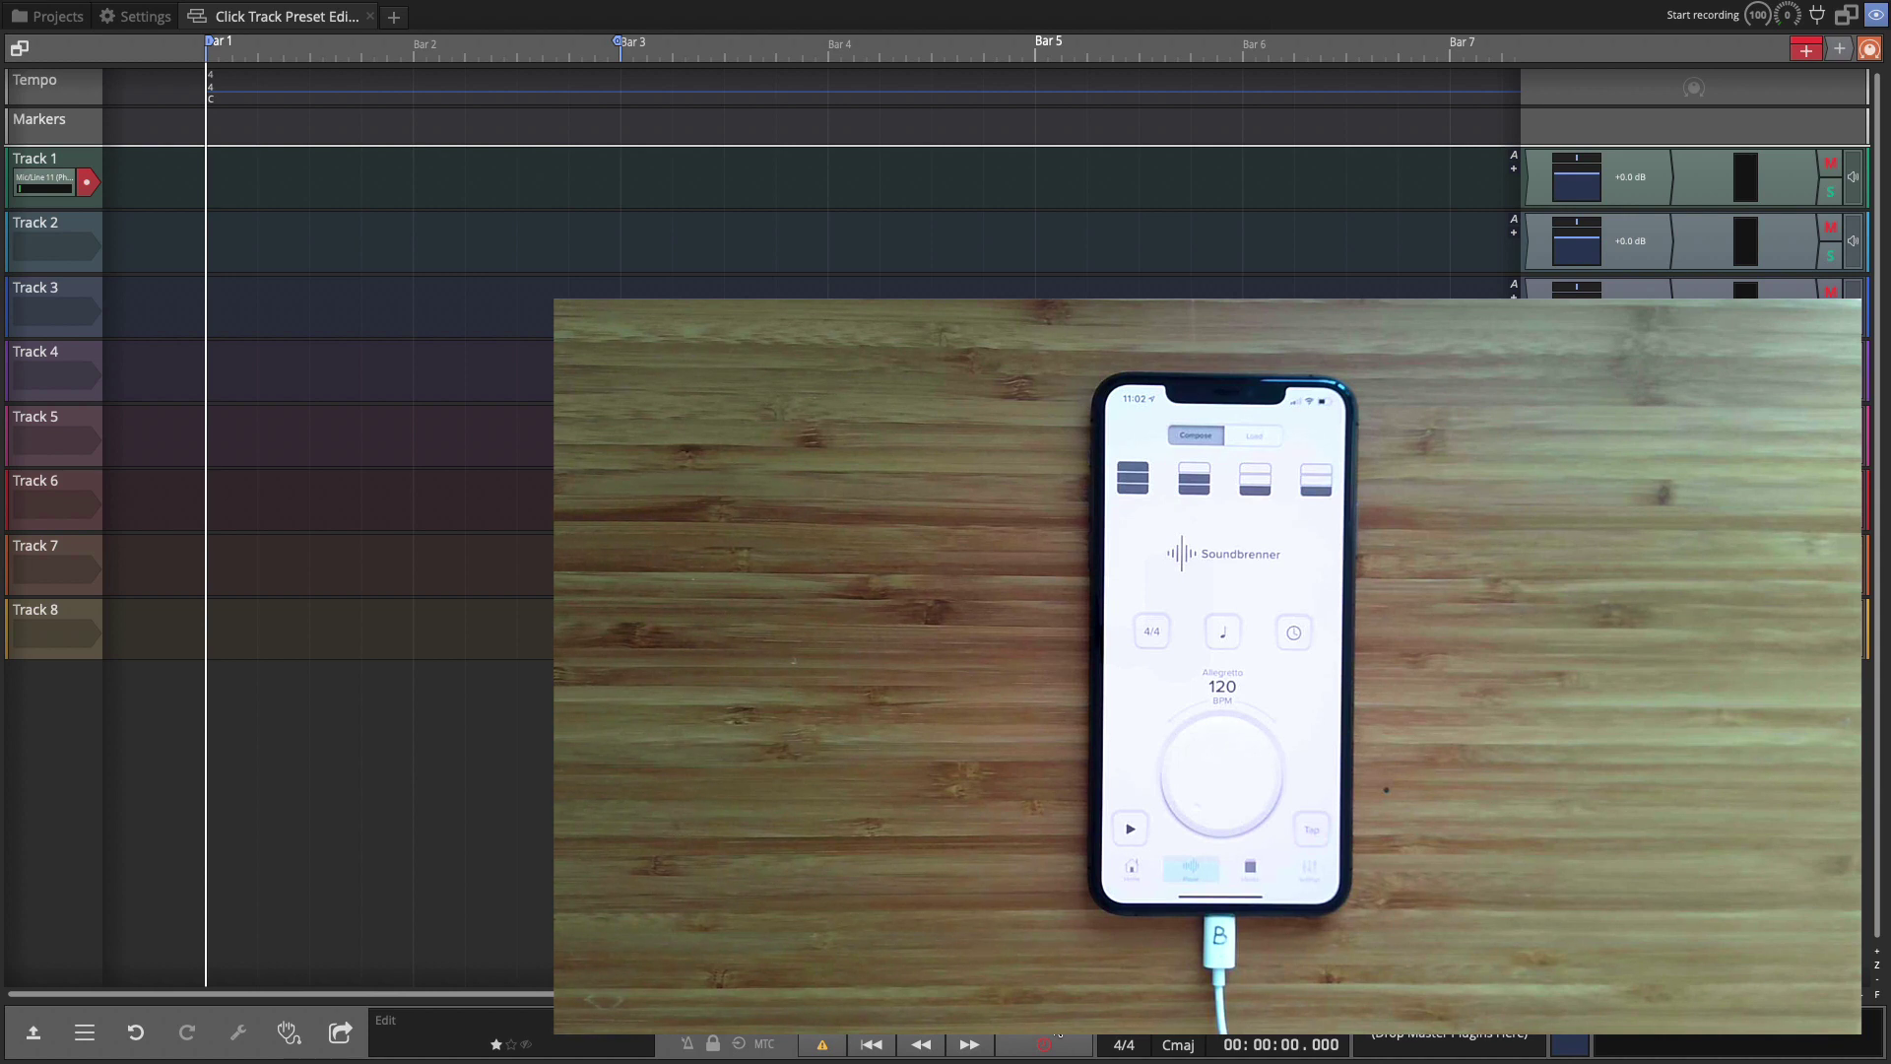
key("r")
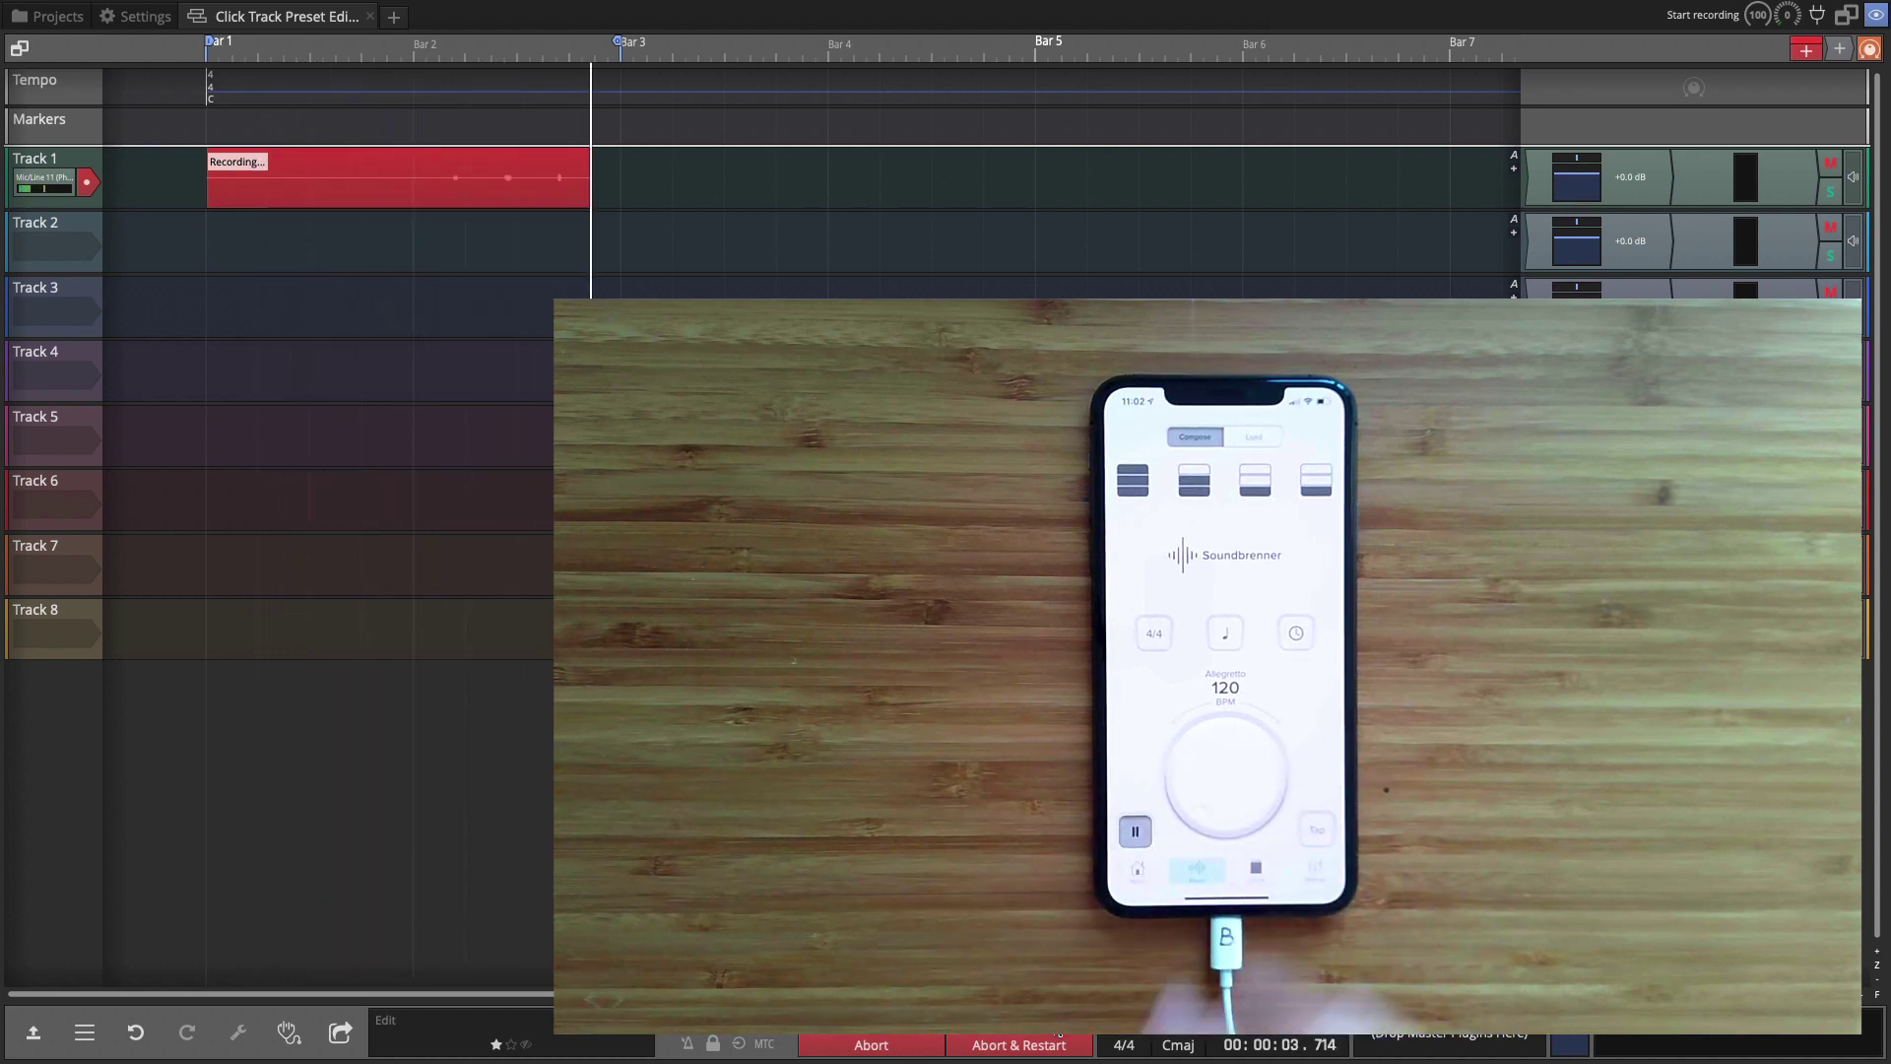
key("space")
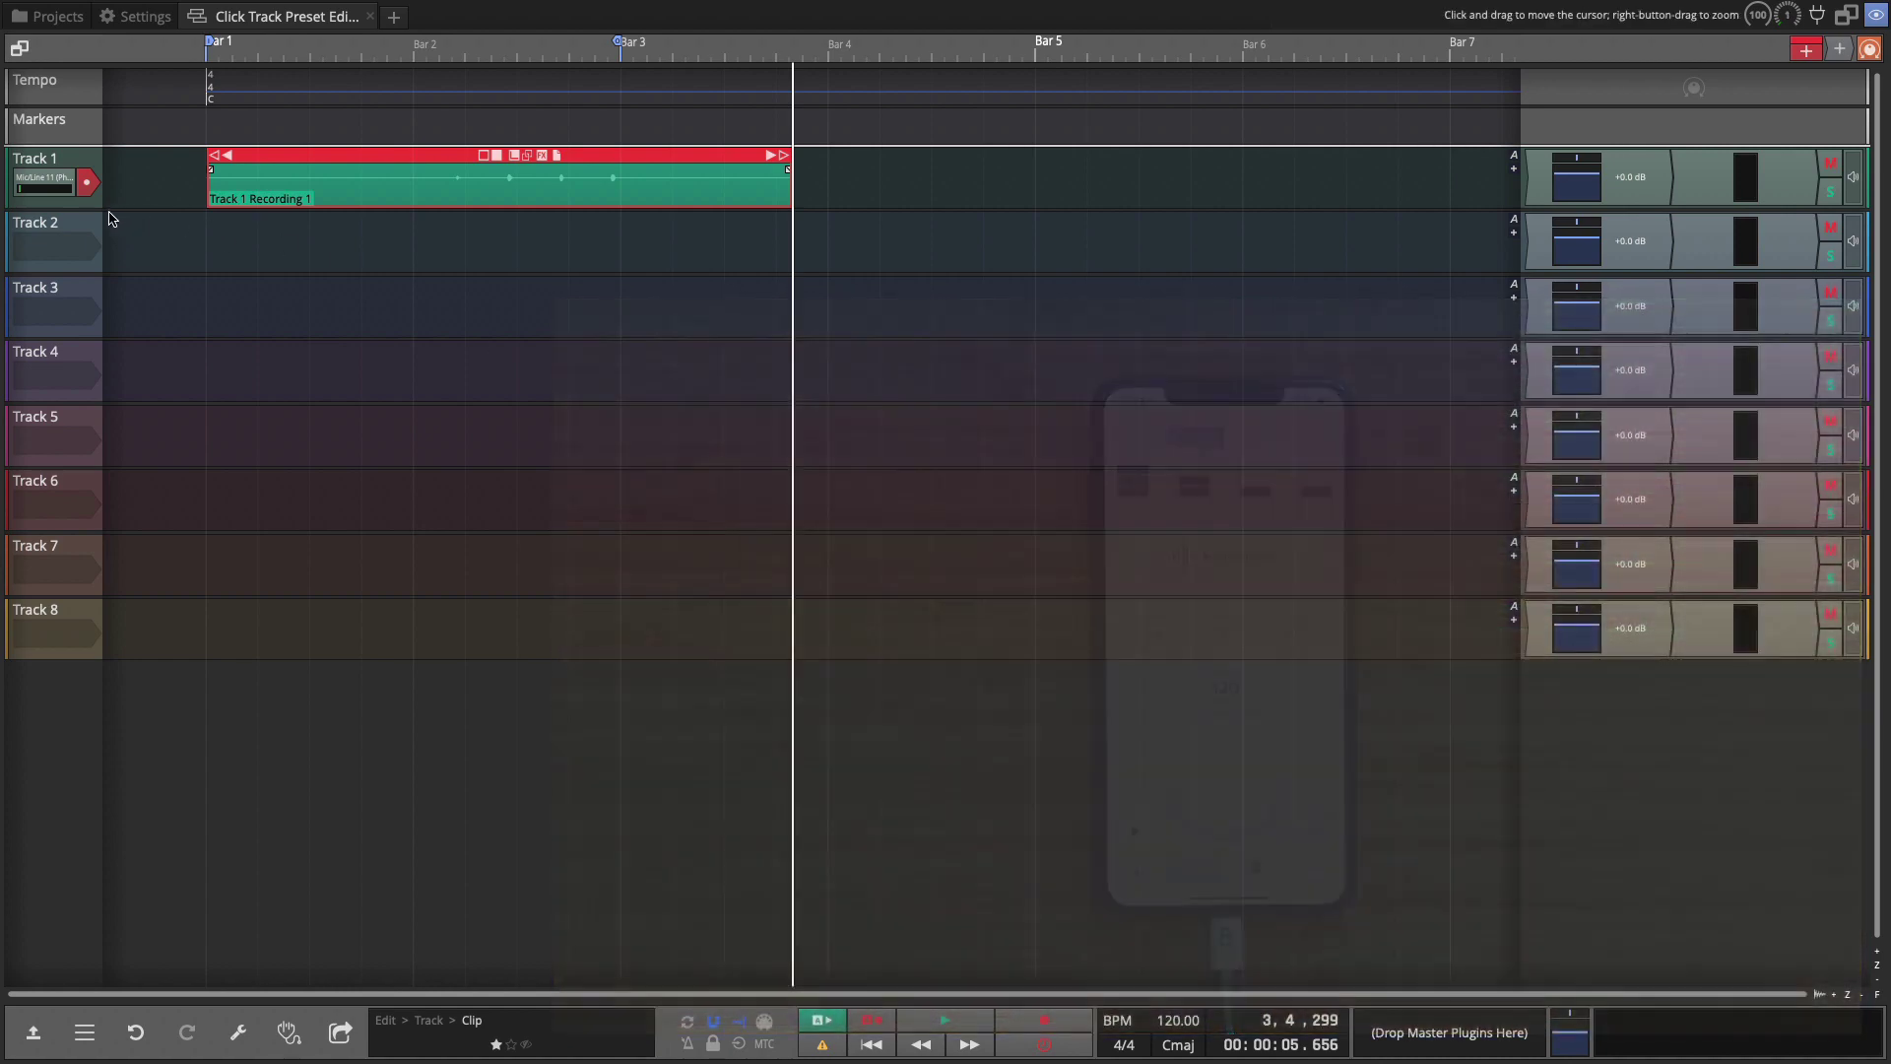
Make Track 1 taller and play back the recorded clip.
left_click_drag(98, 213, 122, 475)
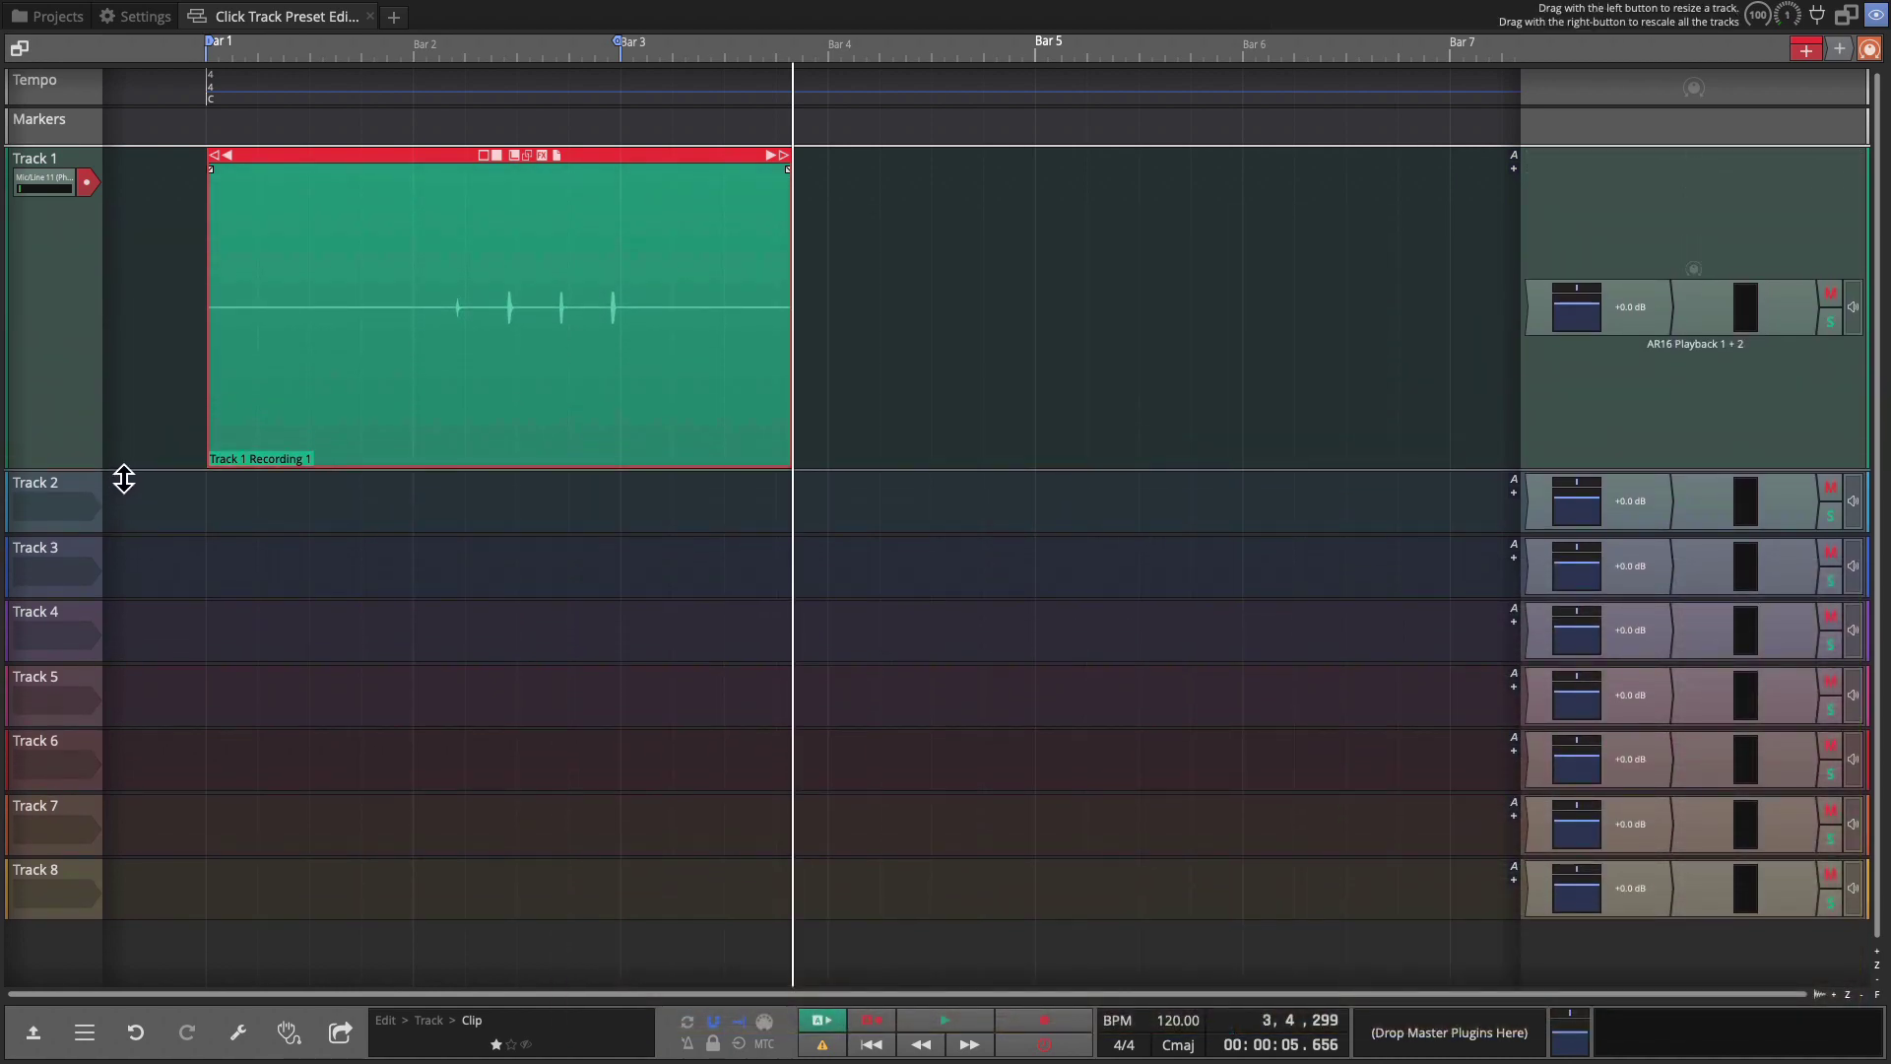
left_click(326, 131)
key("space")
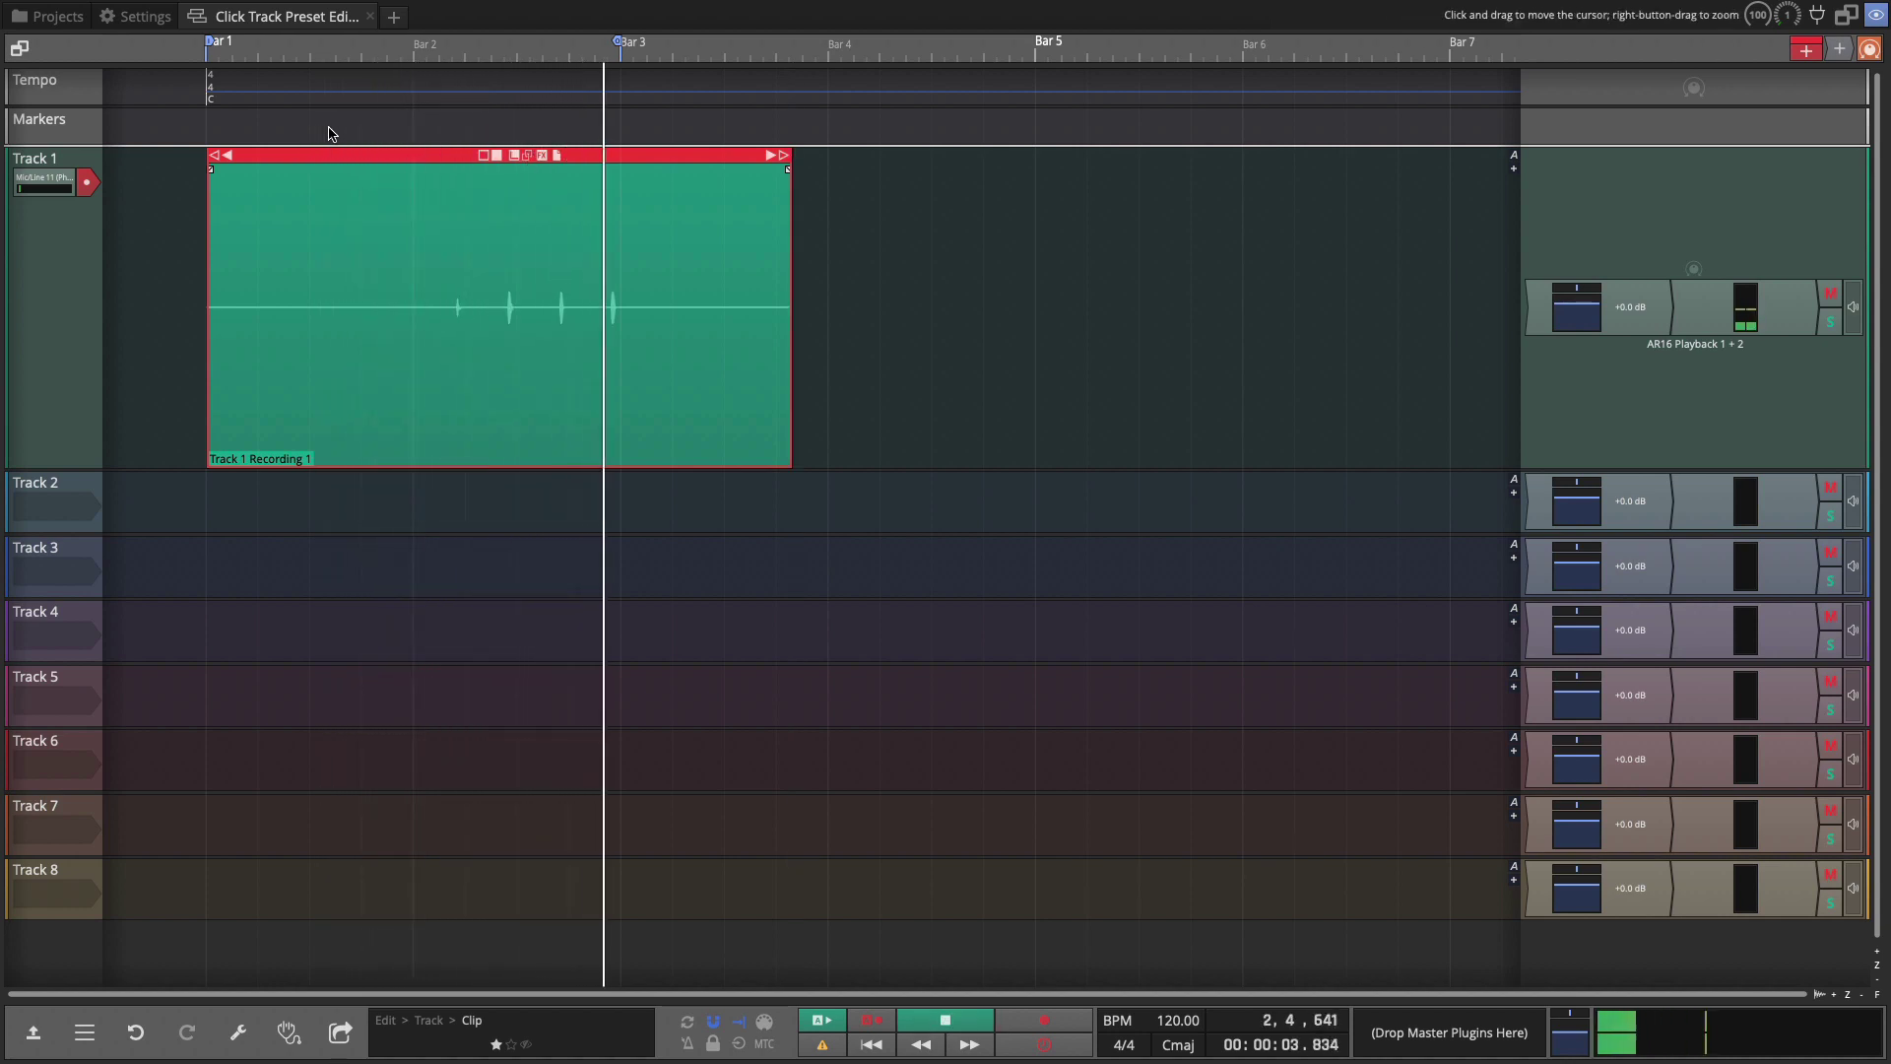
key("space")
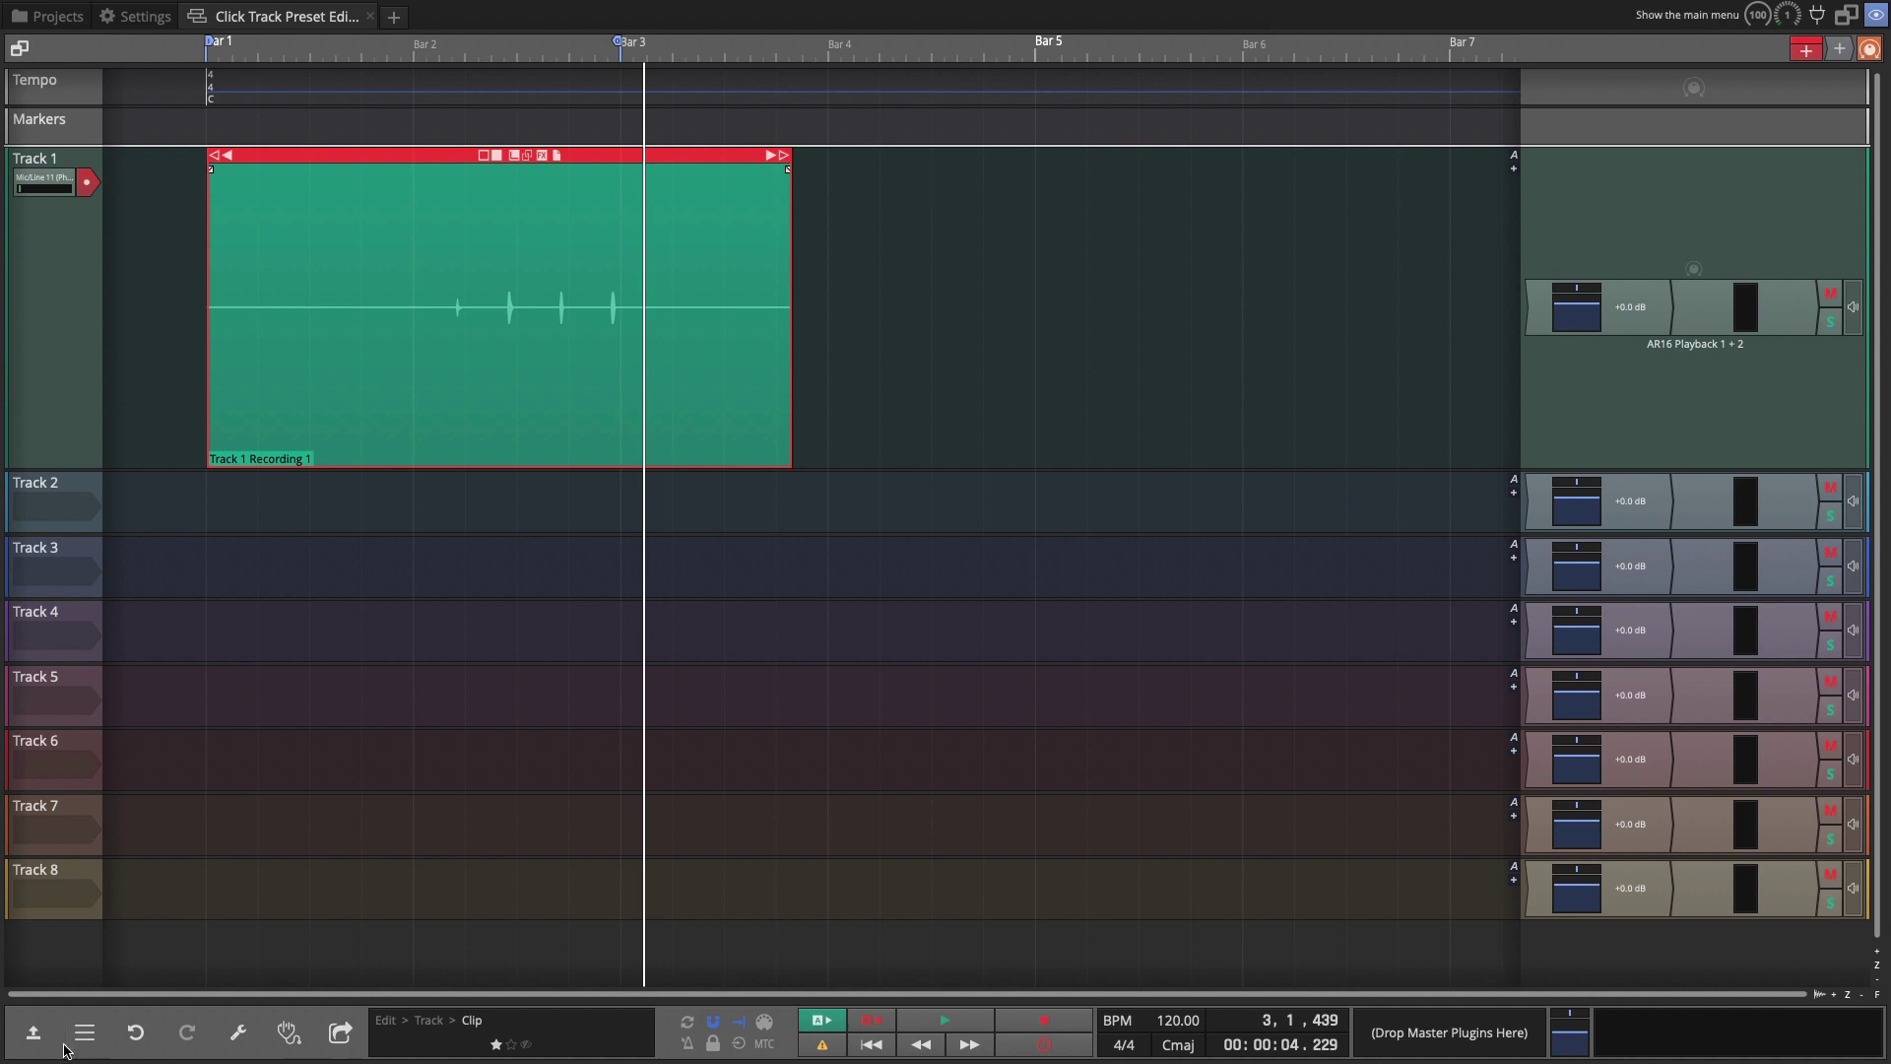
Raise the clip's gain to +10.15 dB and trim its start to the first click at Bar 1.
left_click(32, 1036)
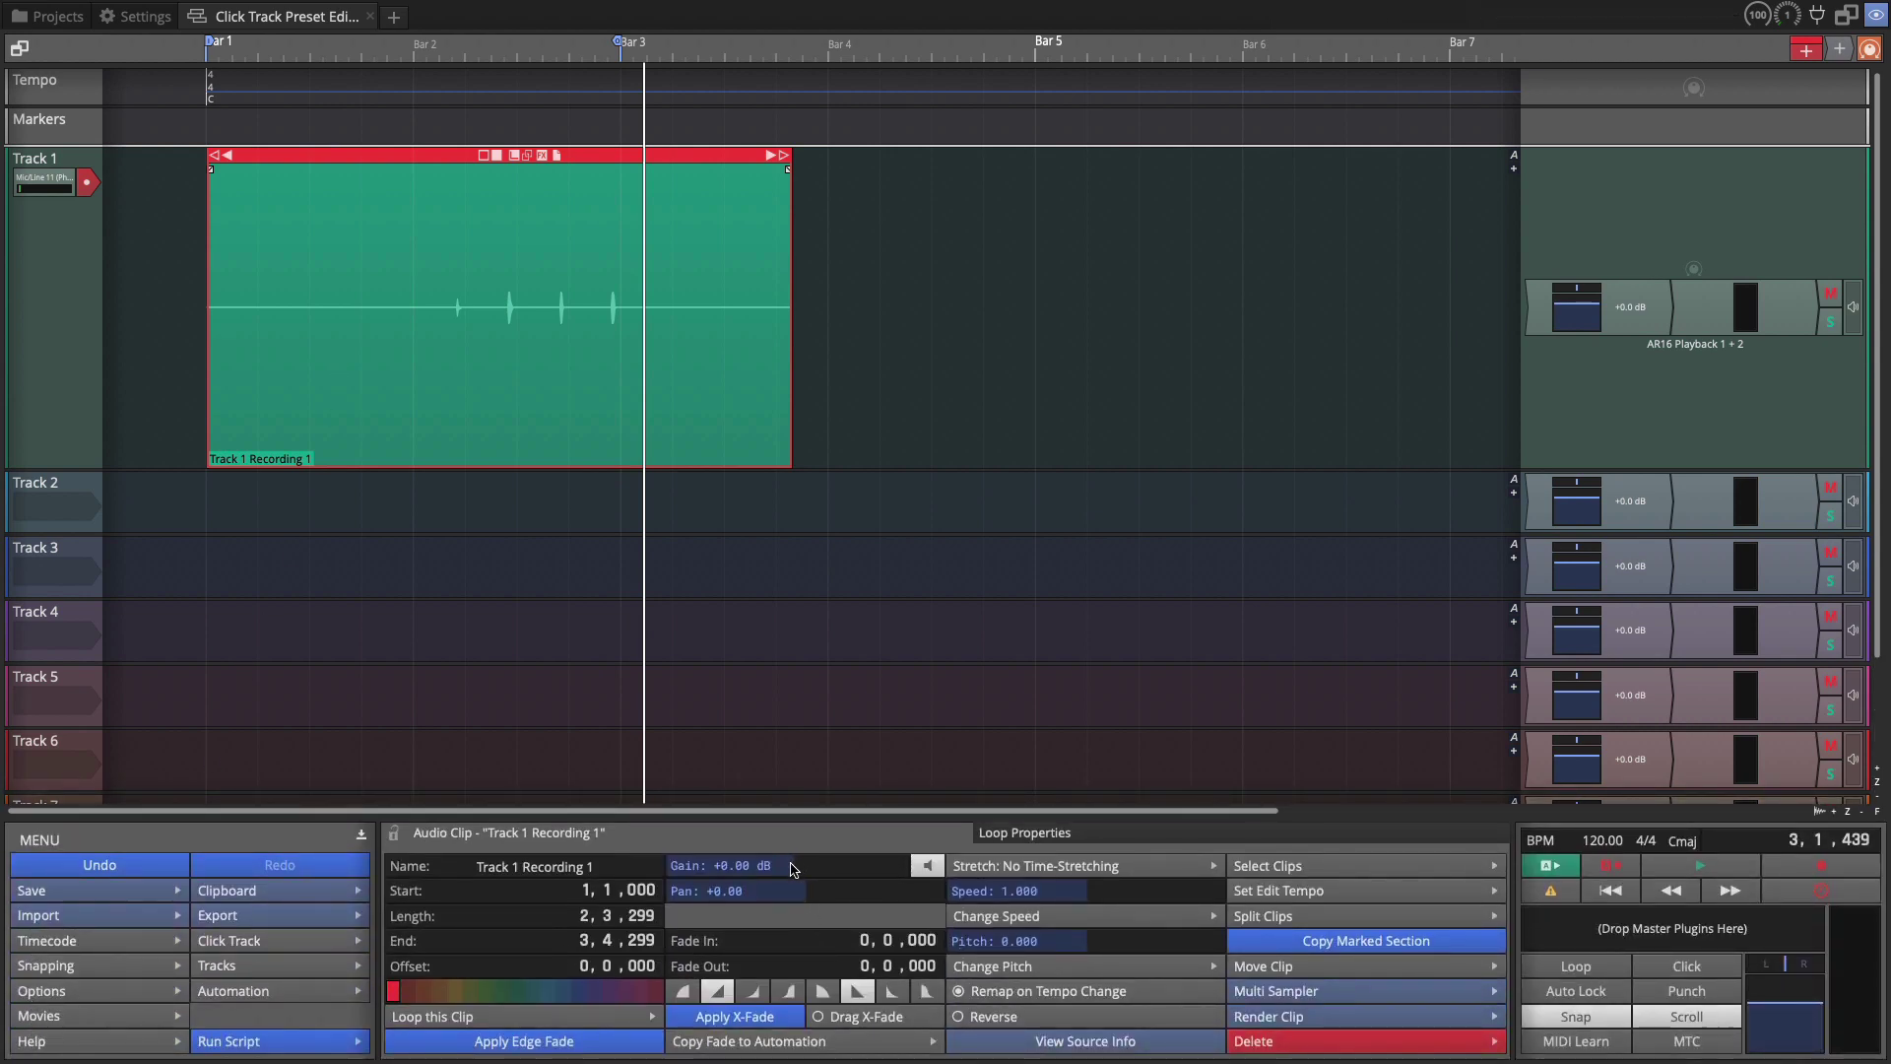
left_click_drag(794, 870, 837, 871)
left_click(455, 520)
key("space")
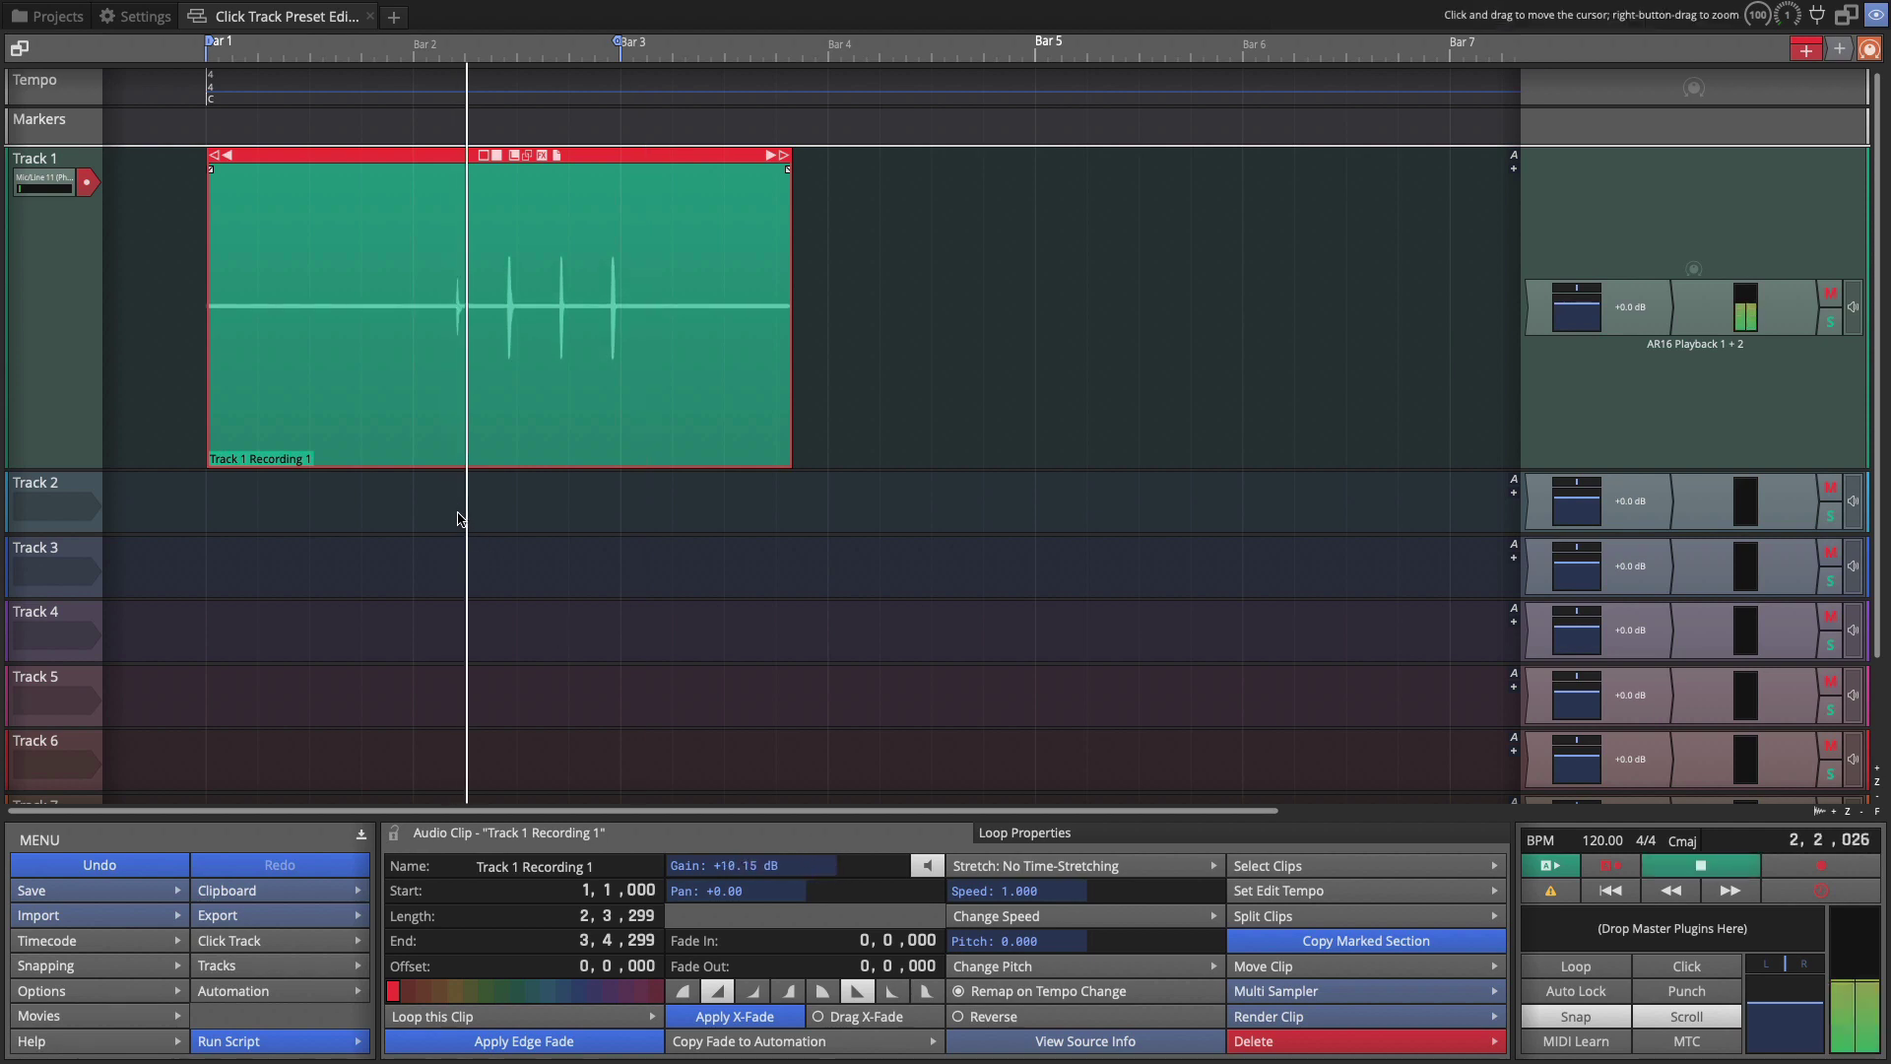
key("space")
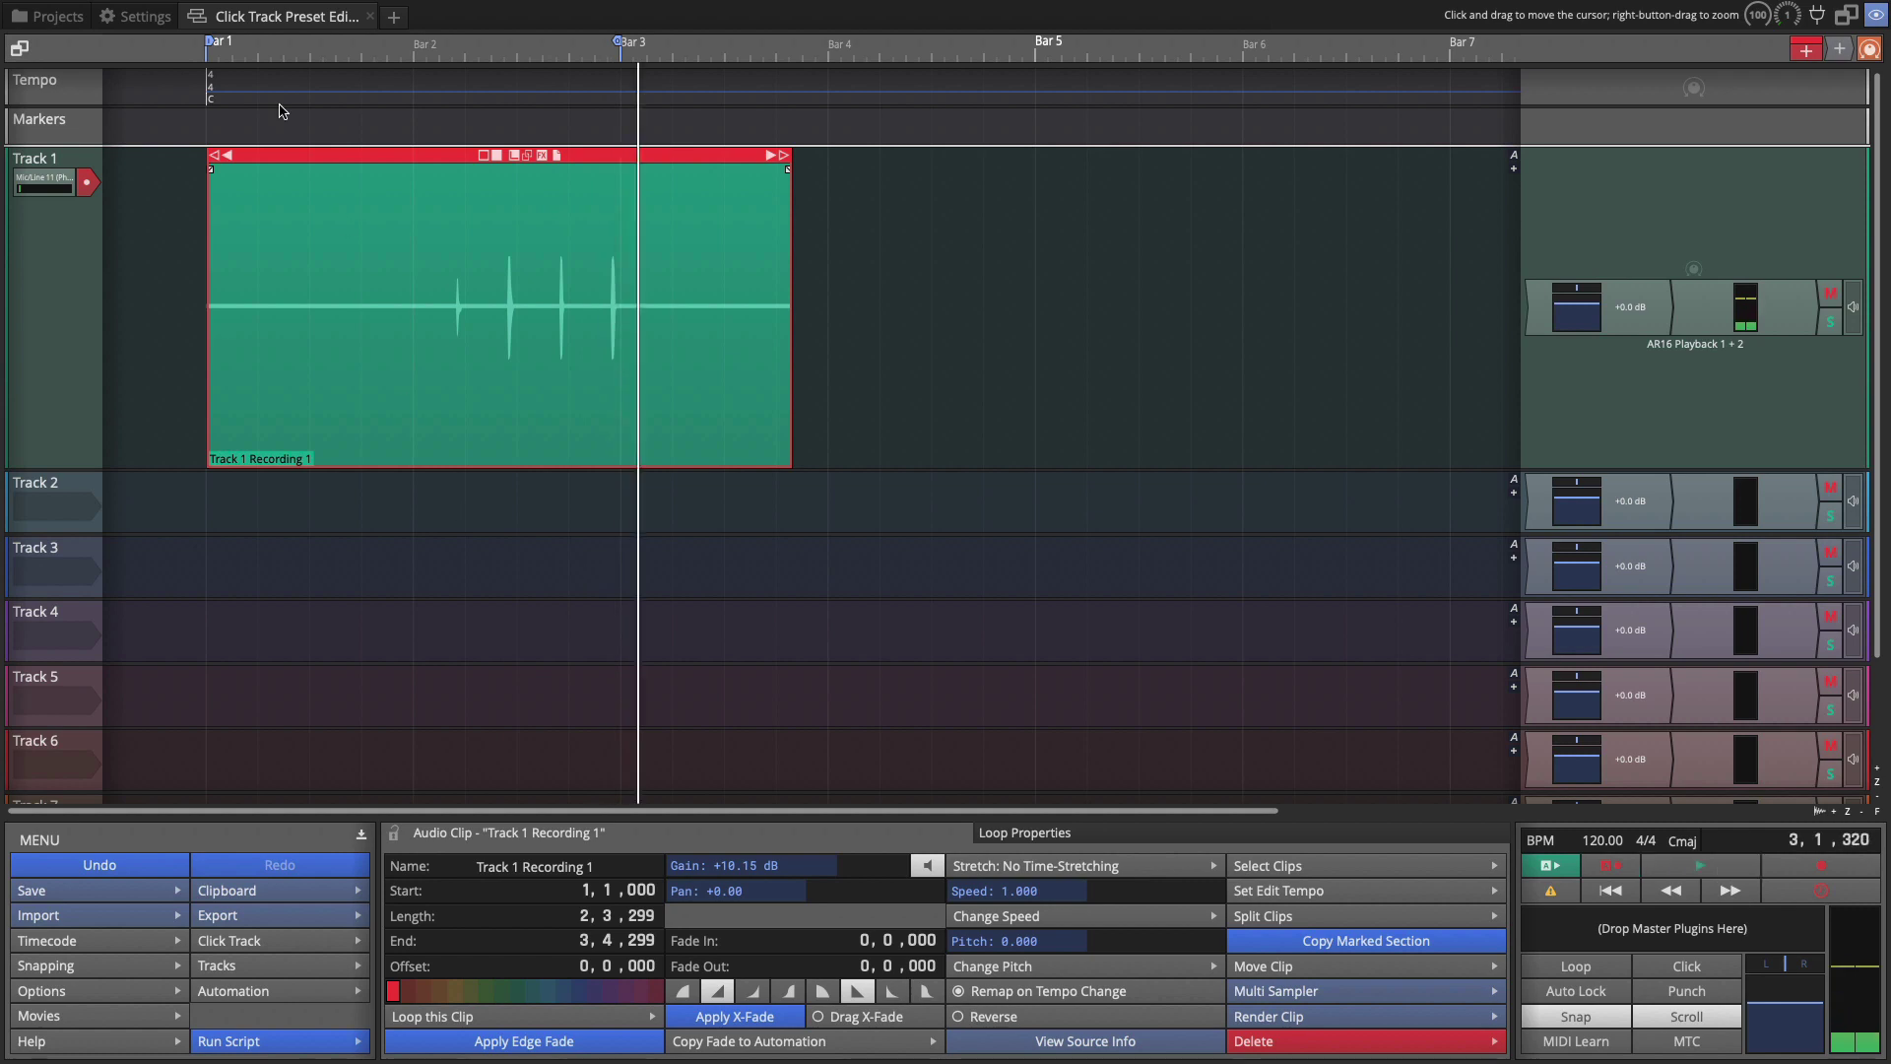
left_click_drag(218, 161, 447, 172)
key("ctrl+z")
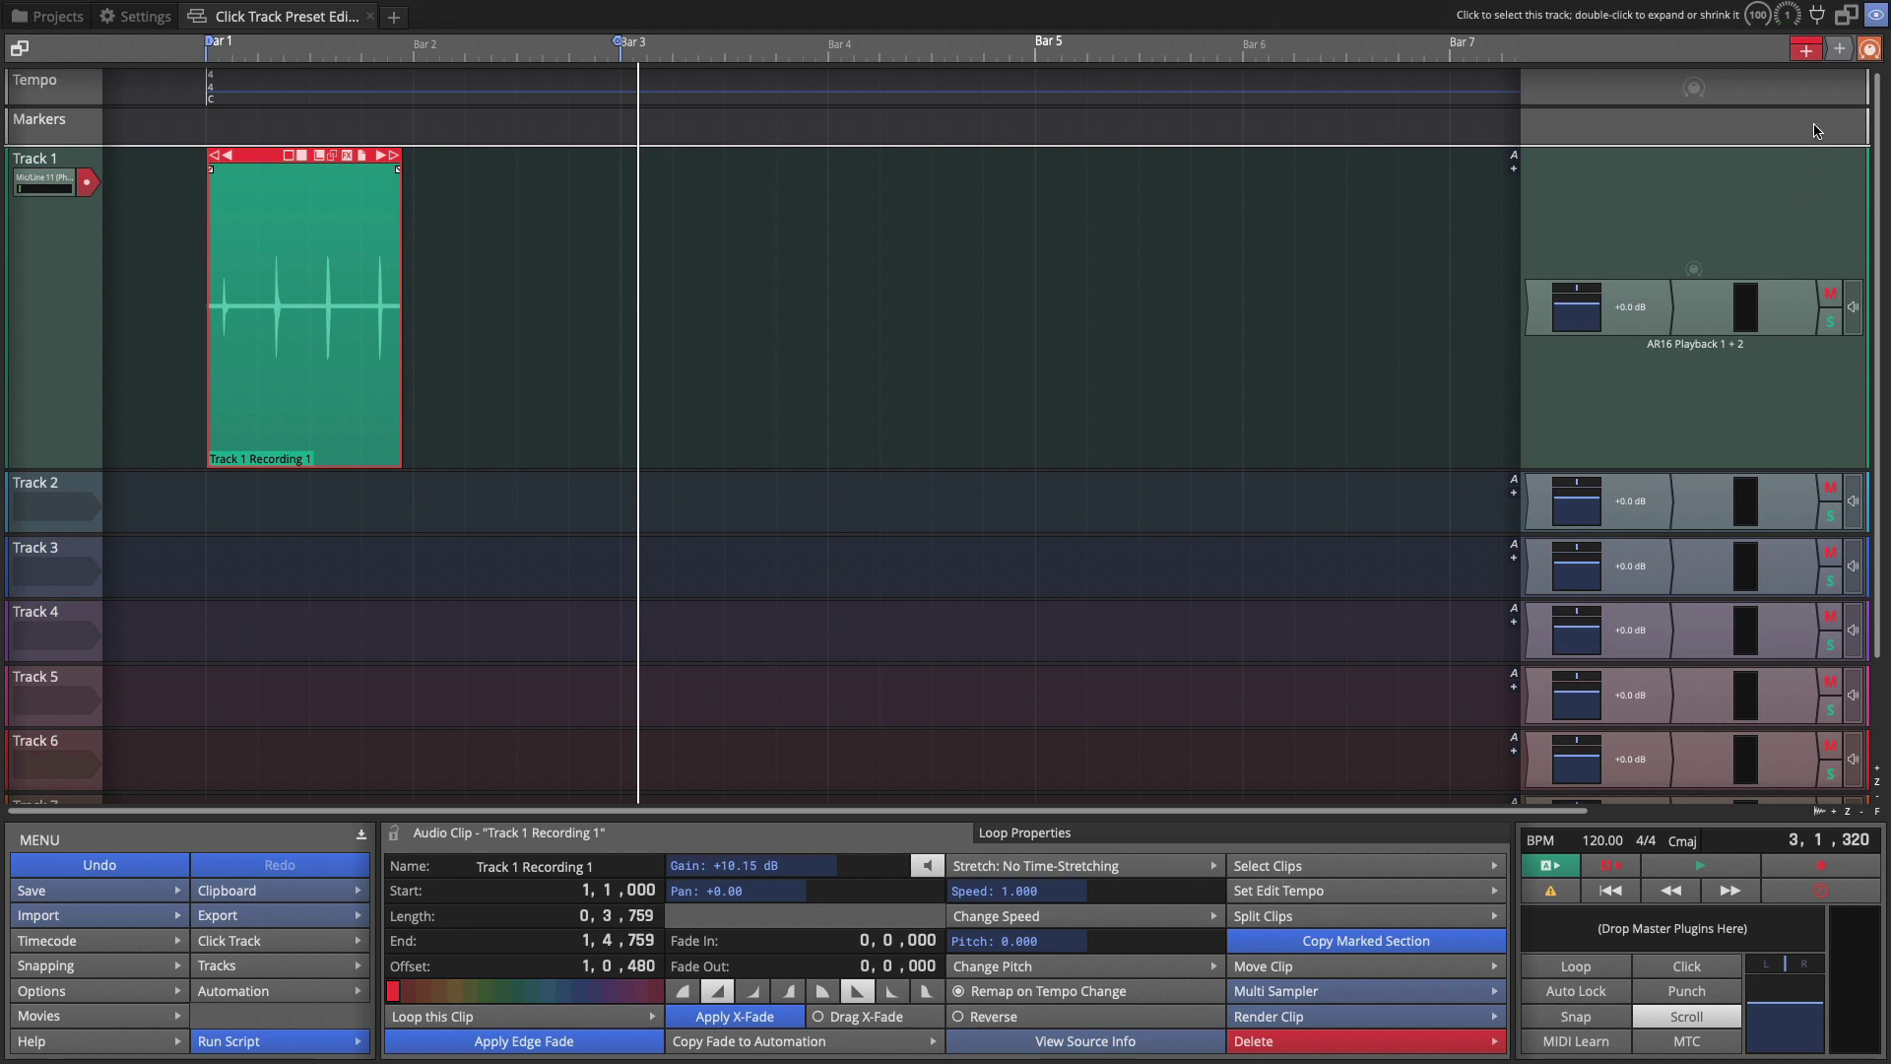
Insert a Micro Drum Sampler on Track 2 and move its window off the recorded clip.
left_click_drag(1838, 51, 1551, 483)
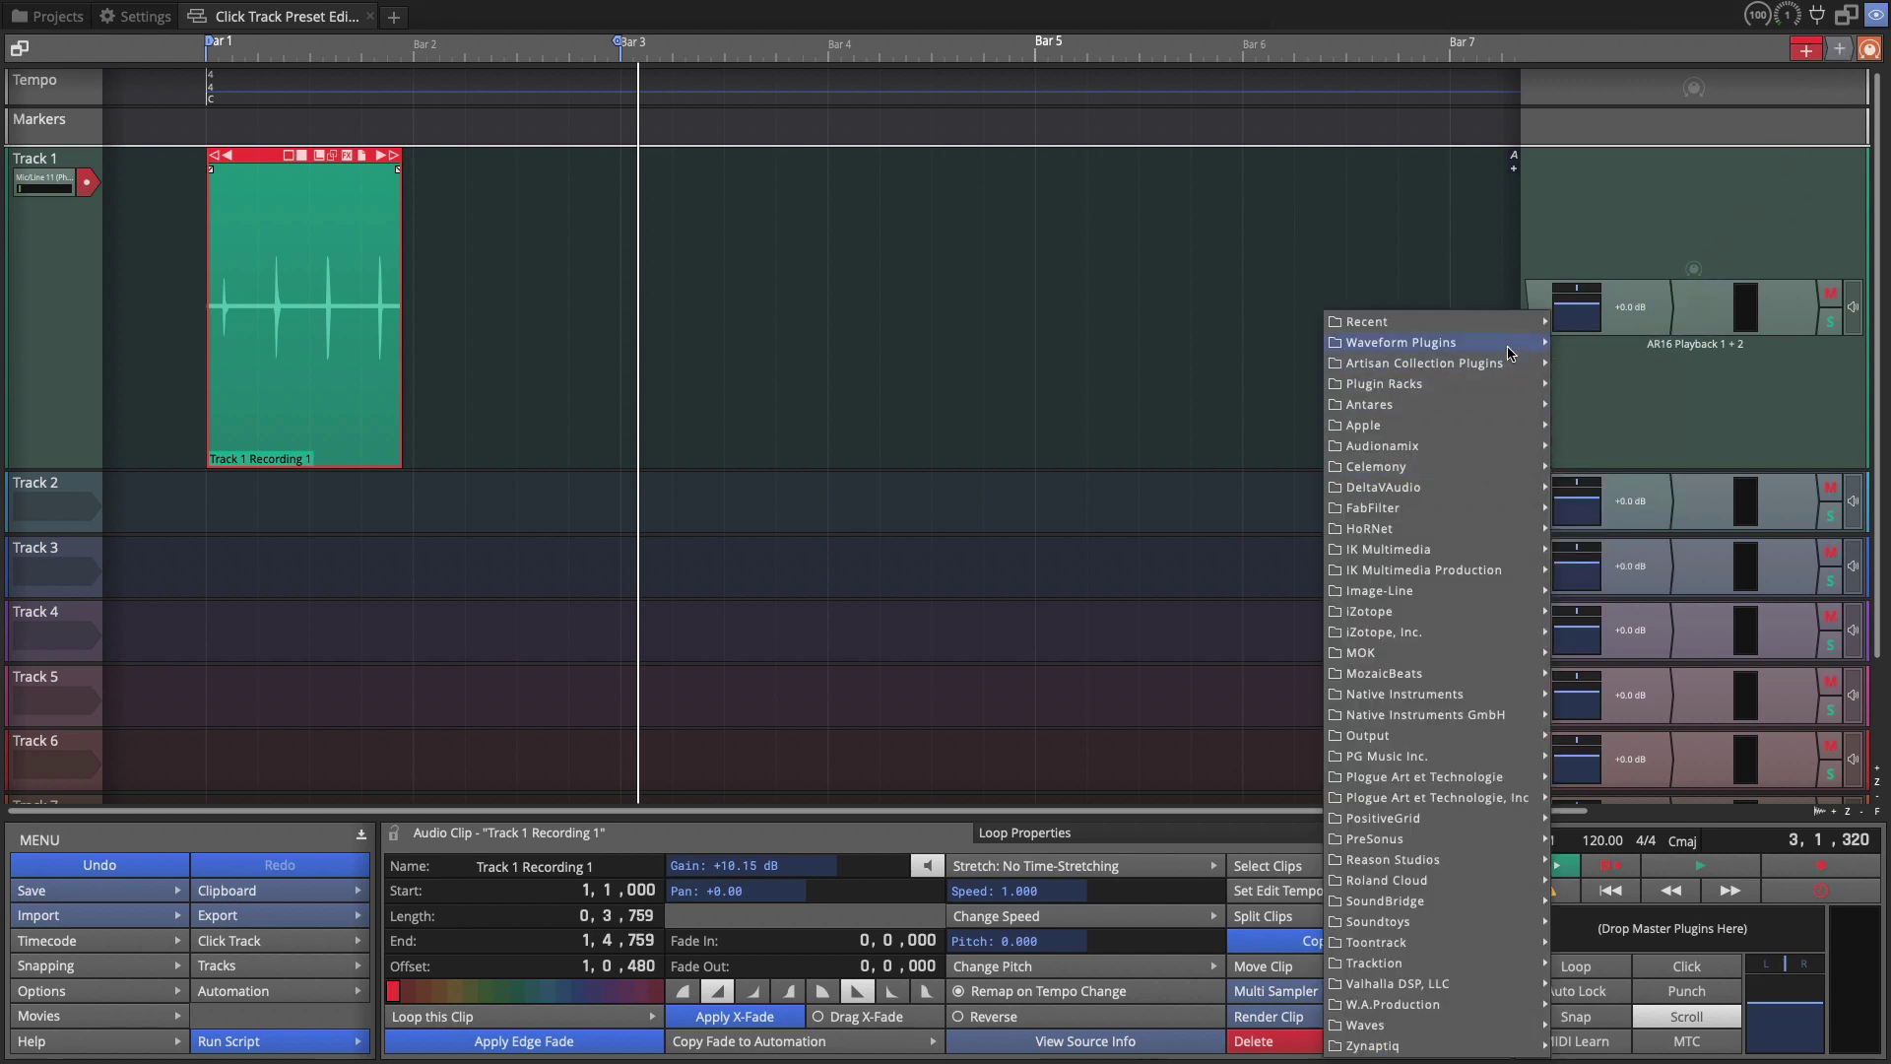
mouse_move(1512, 351)
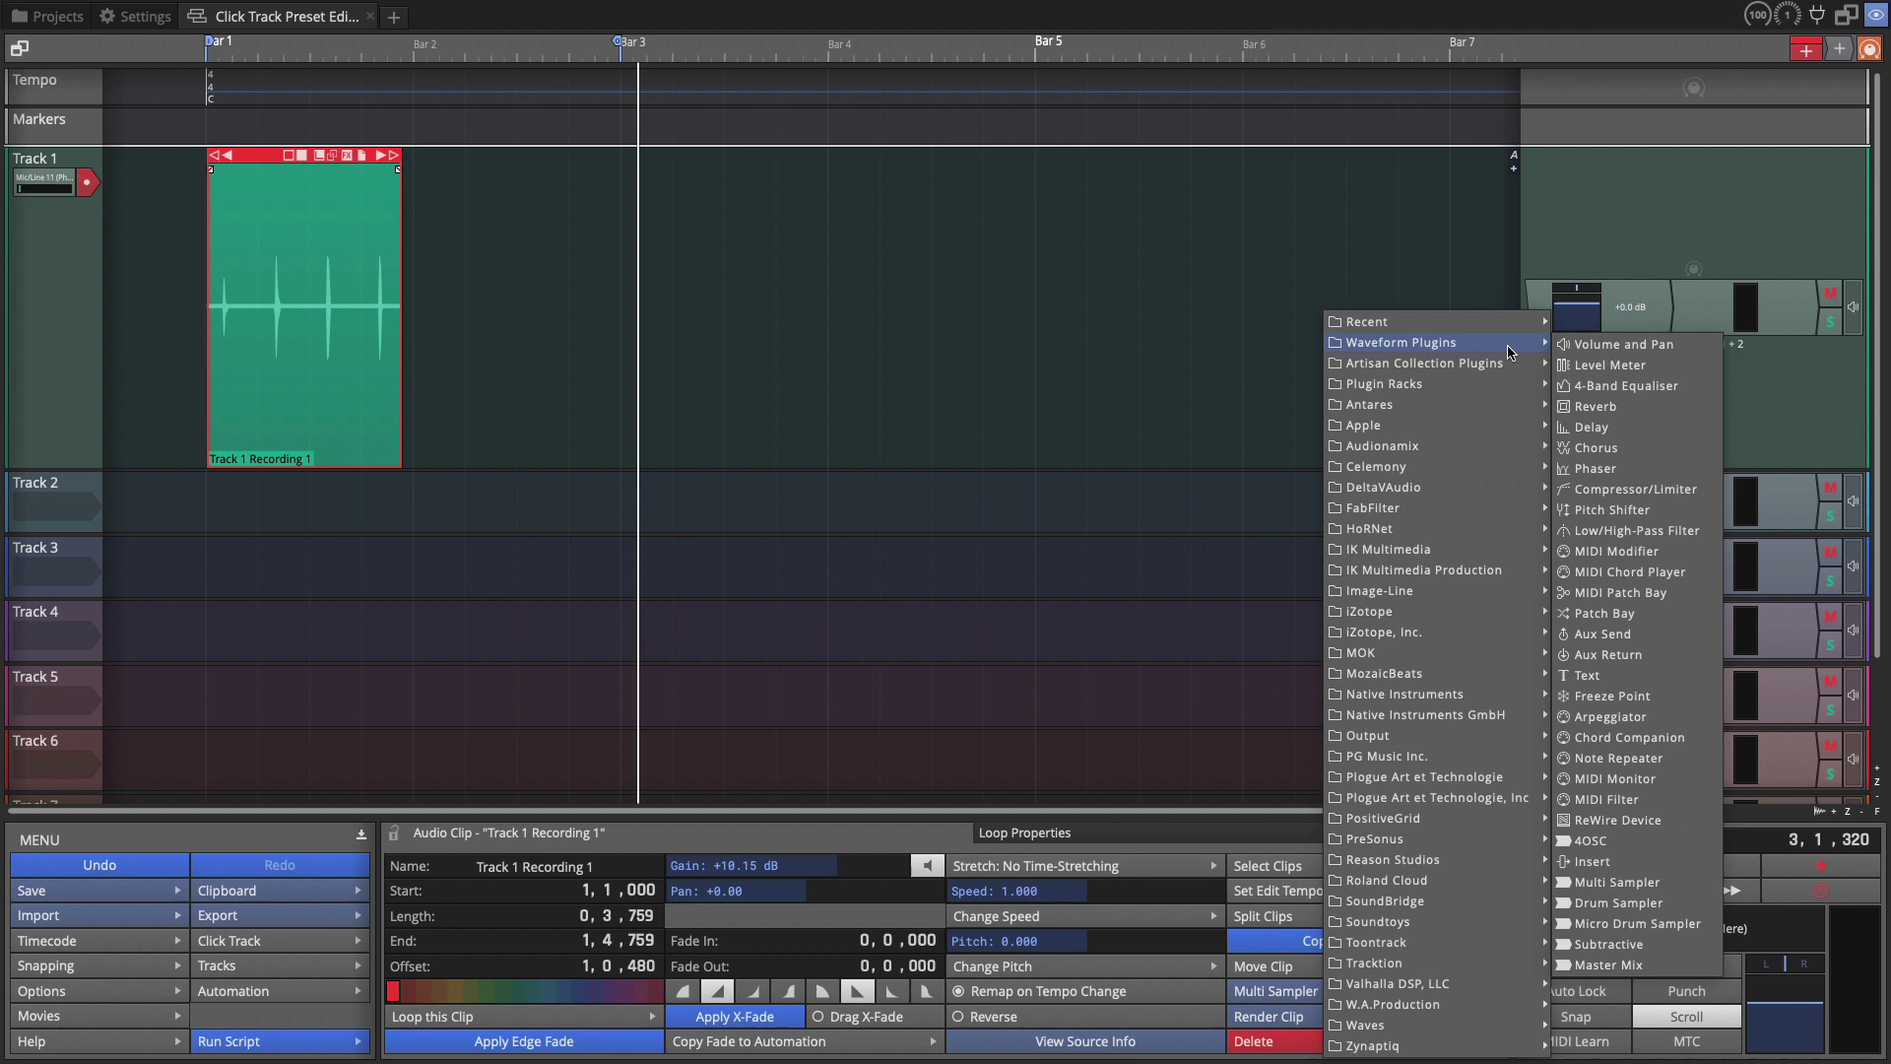
left_click(1662, 926)
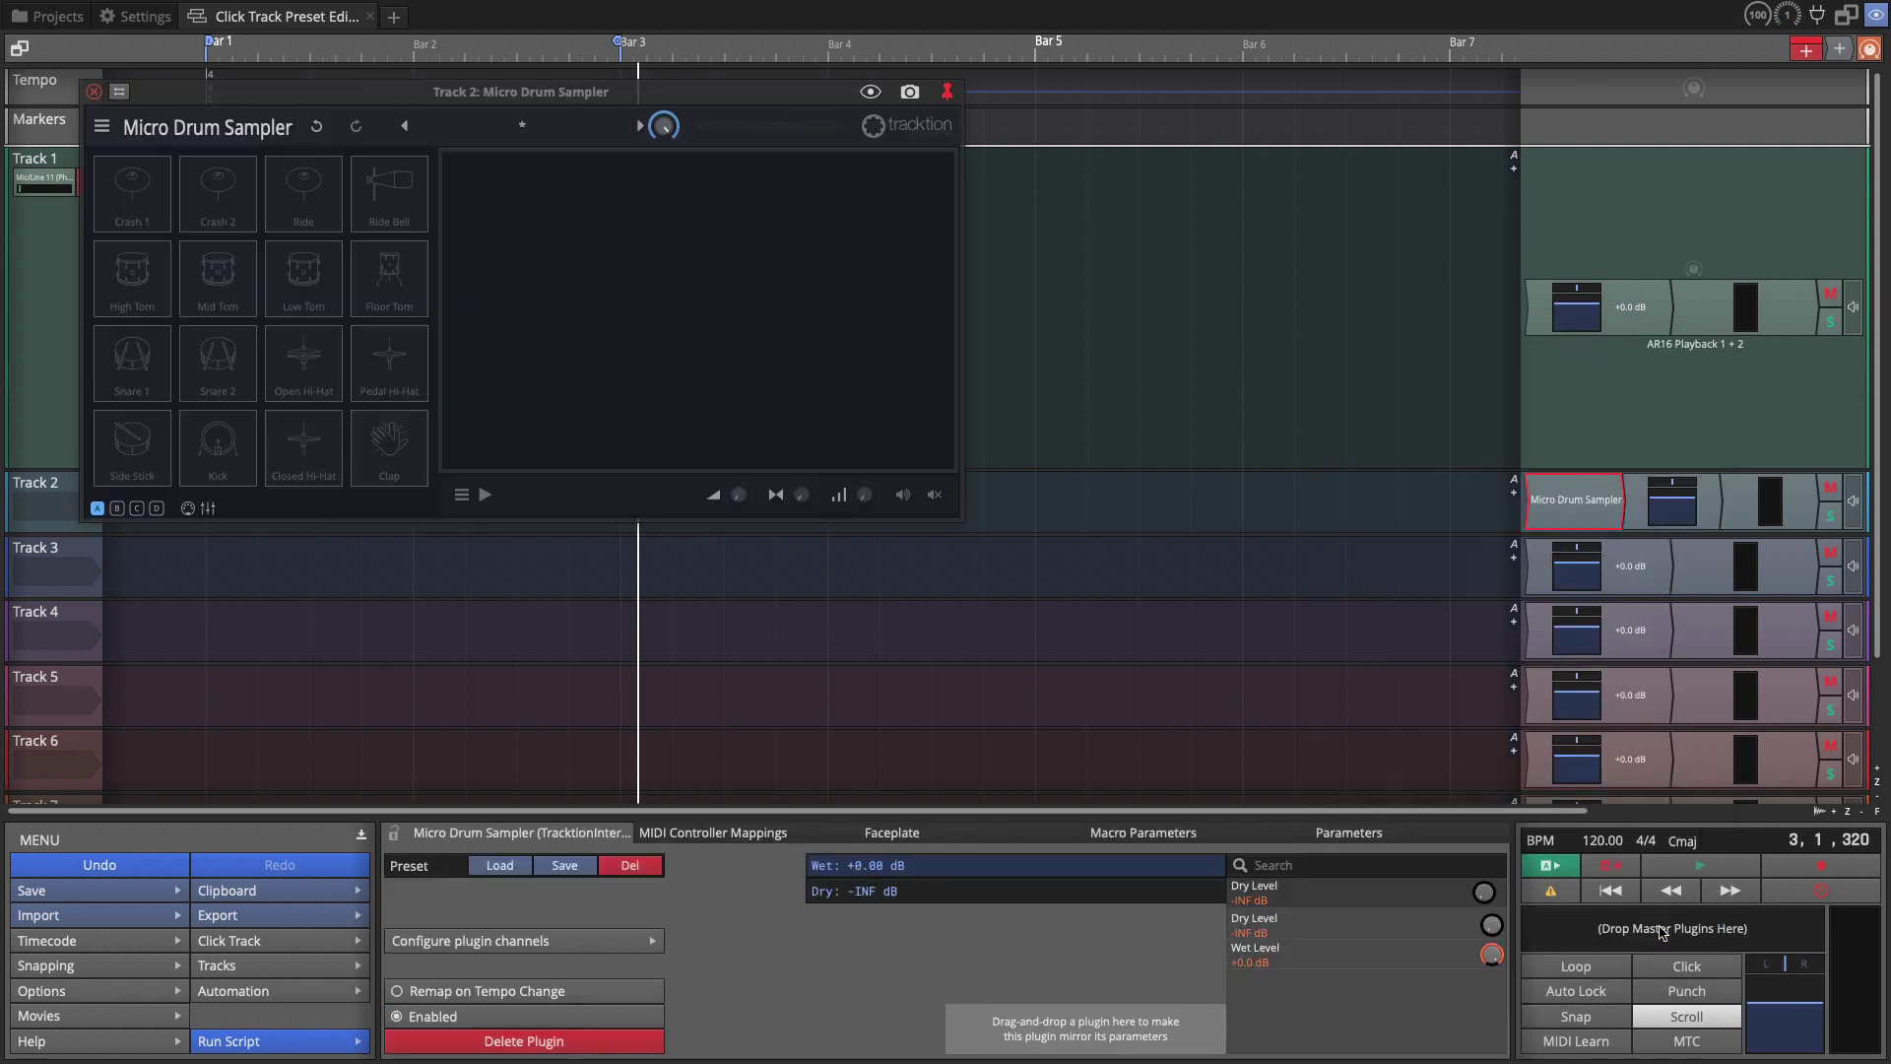
left_click_drag(404, 122, 831, 286)
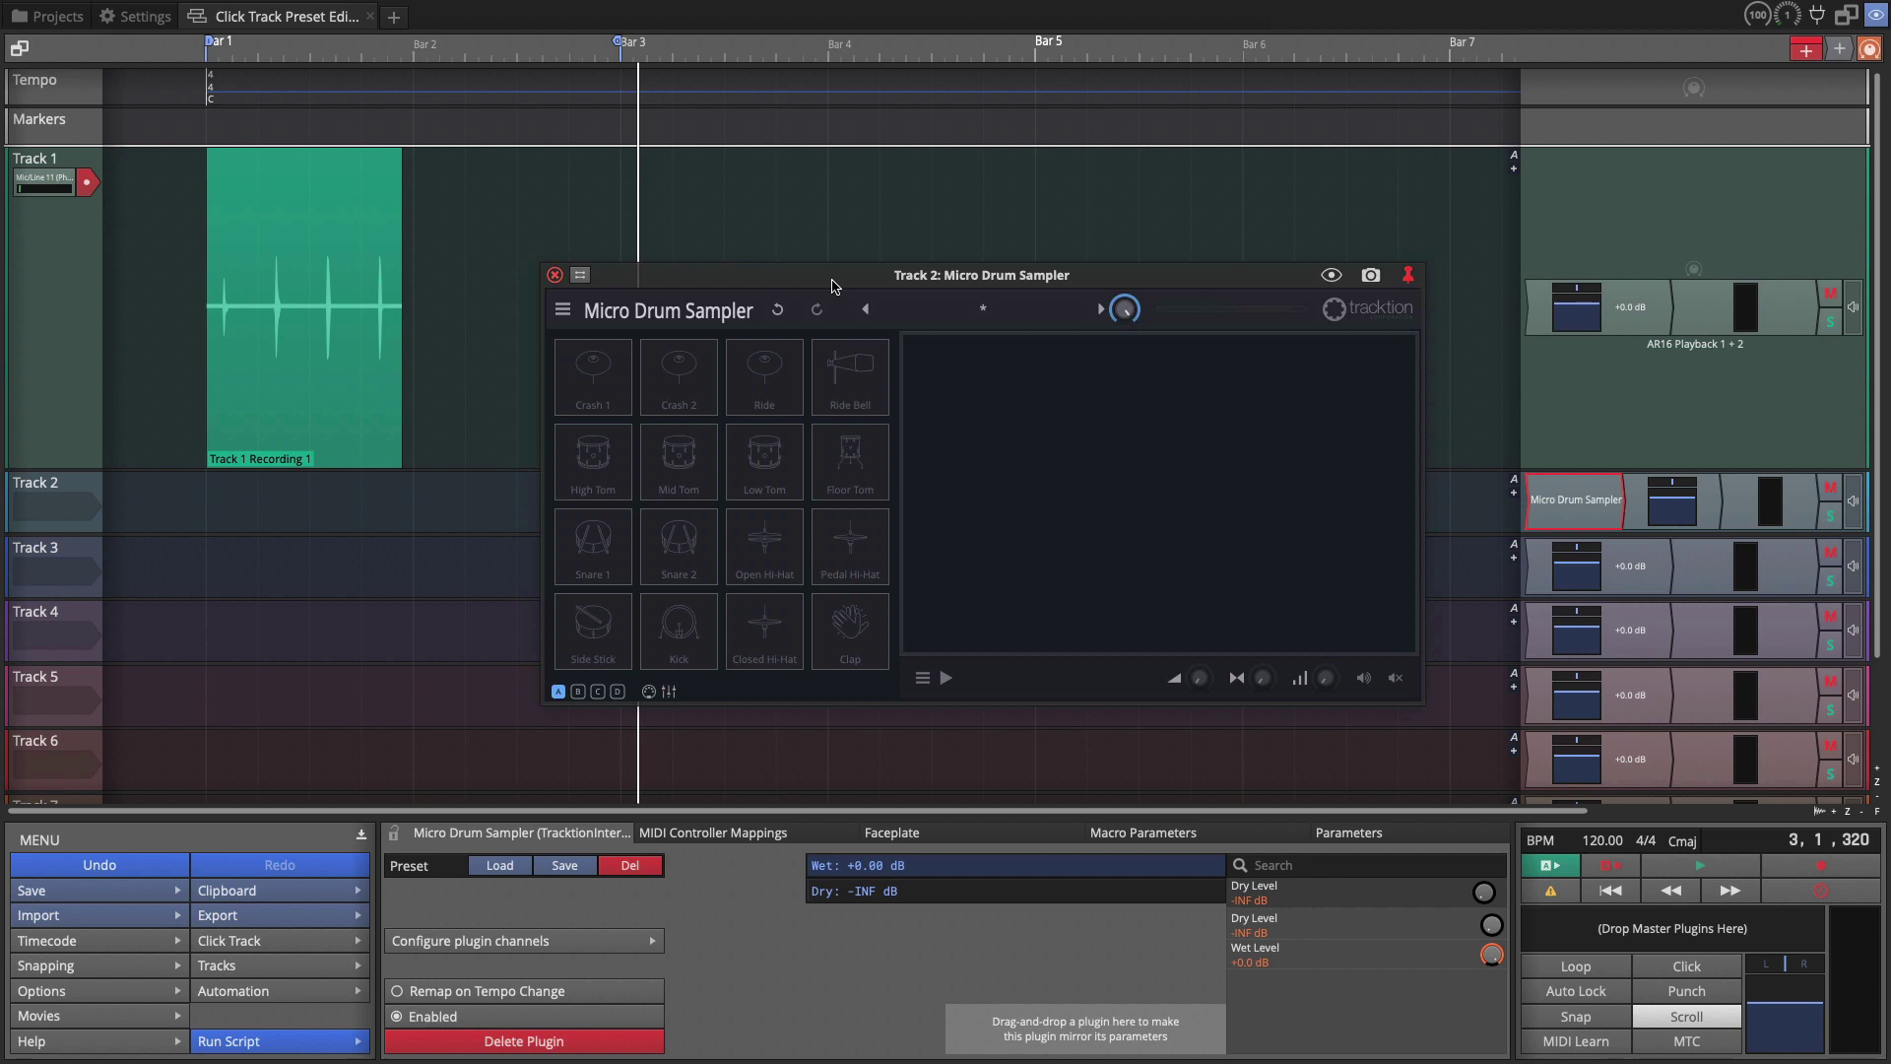
Load the recorded click onto the Side Stick, Kick and Closed Hi-Hat pads, then audition Side Stick.
left_click(258, 211)
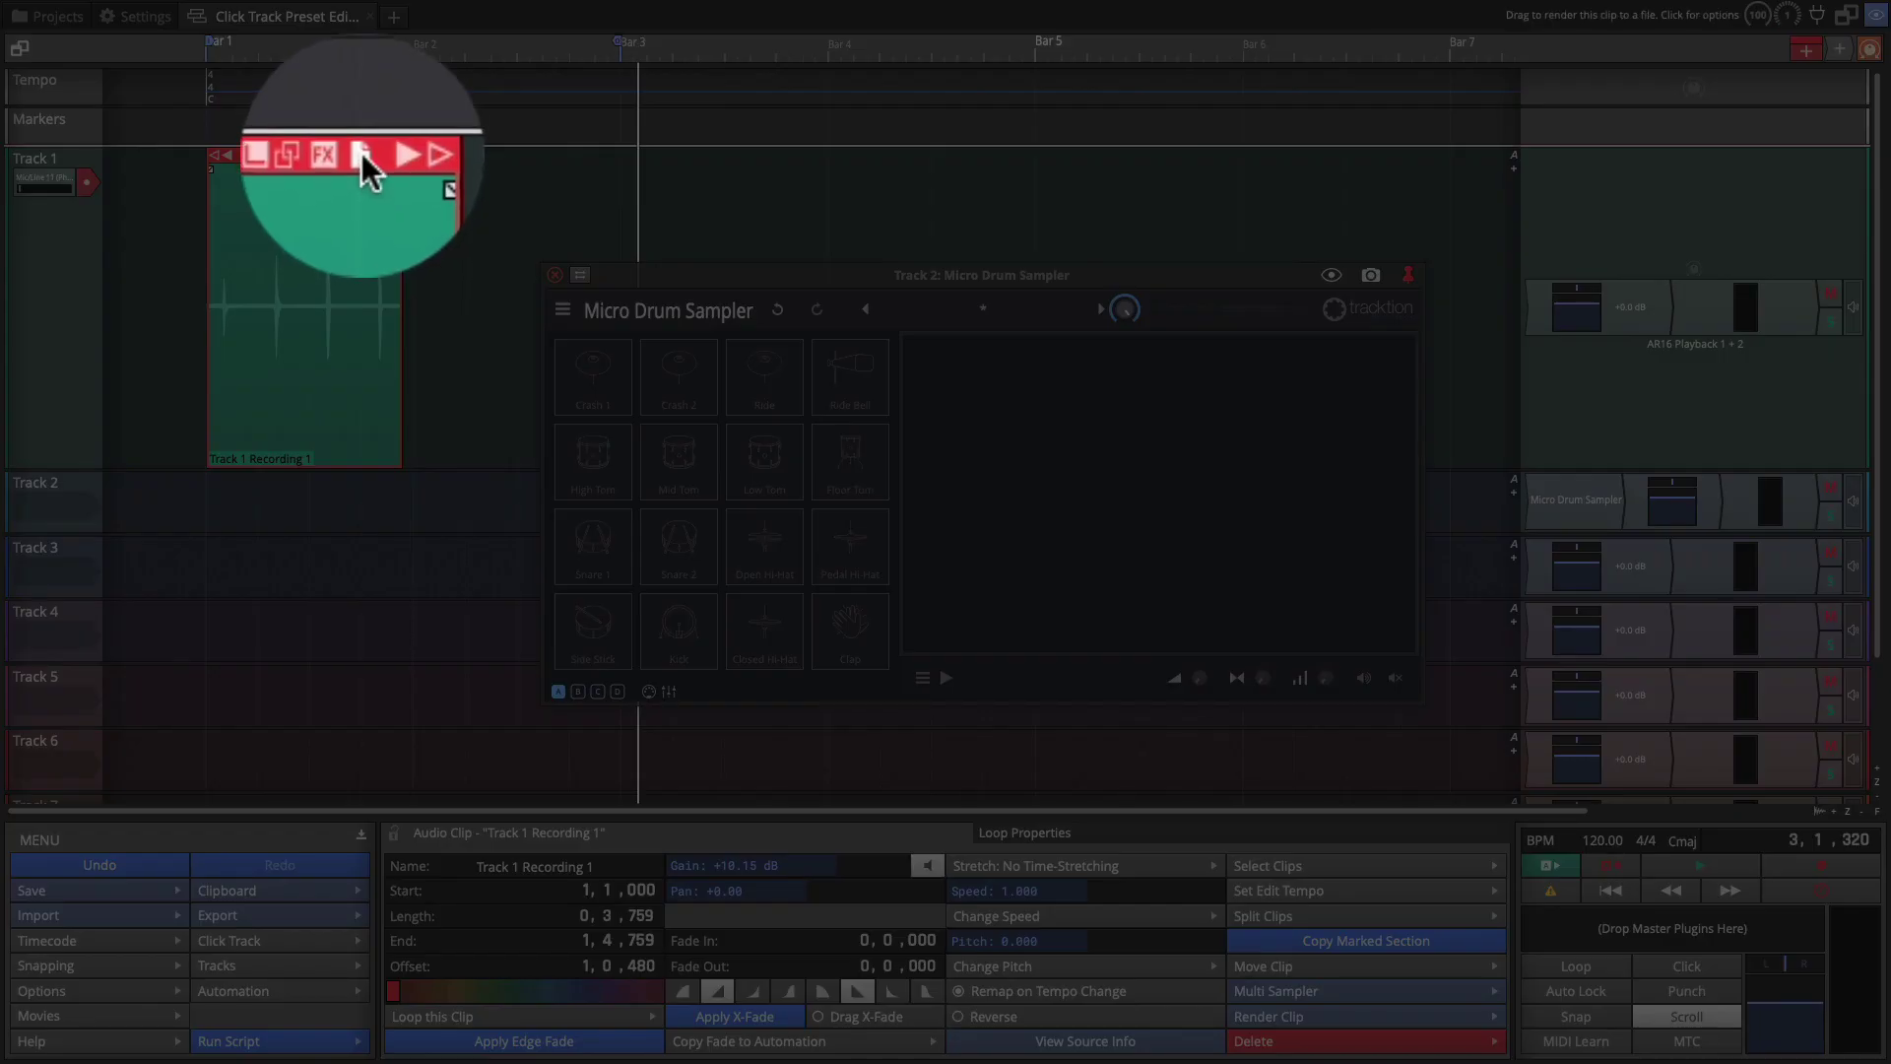
left_click_drag(362, 152, 591, 628)
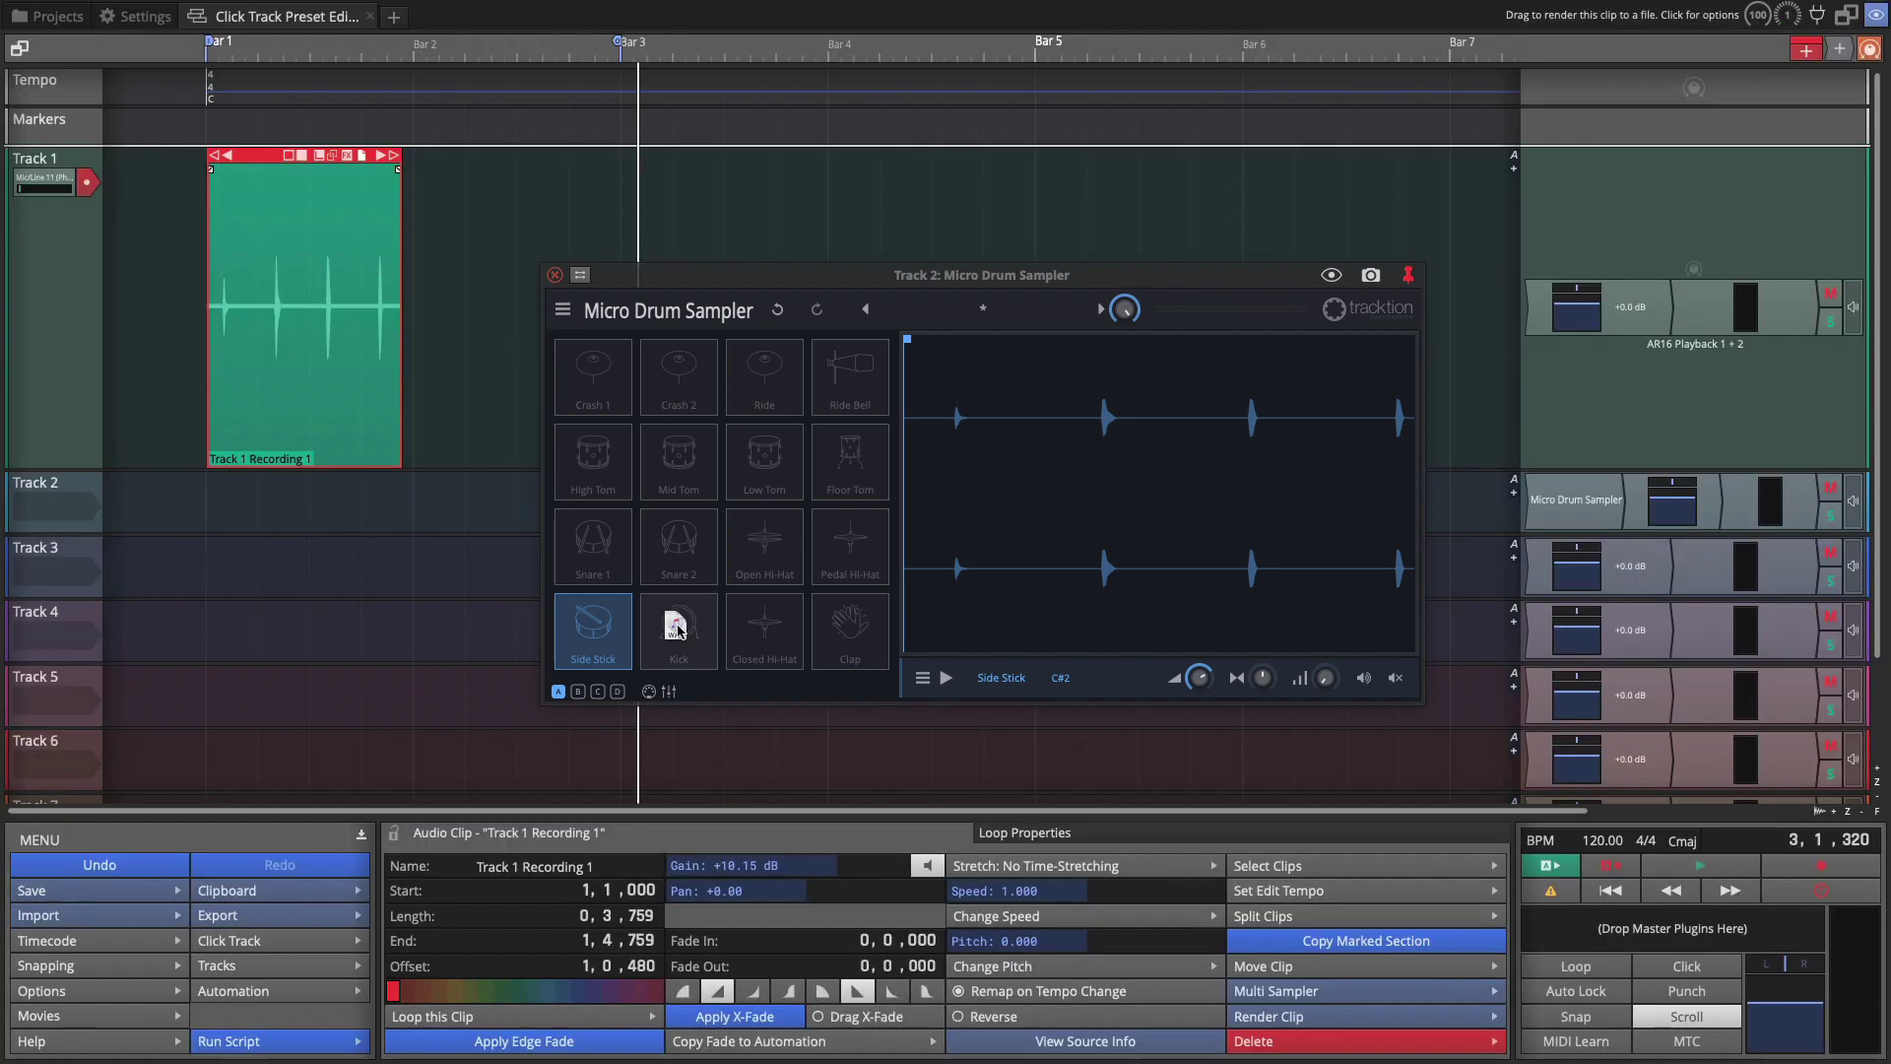
left_click(676, 626)
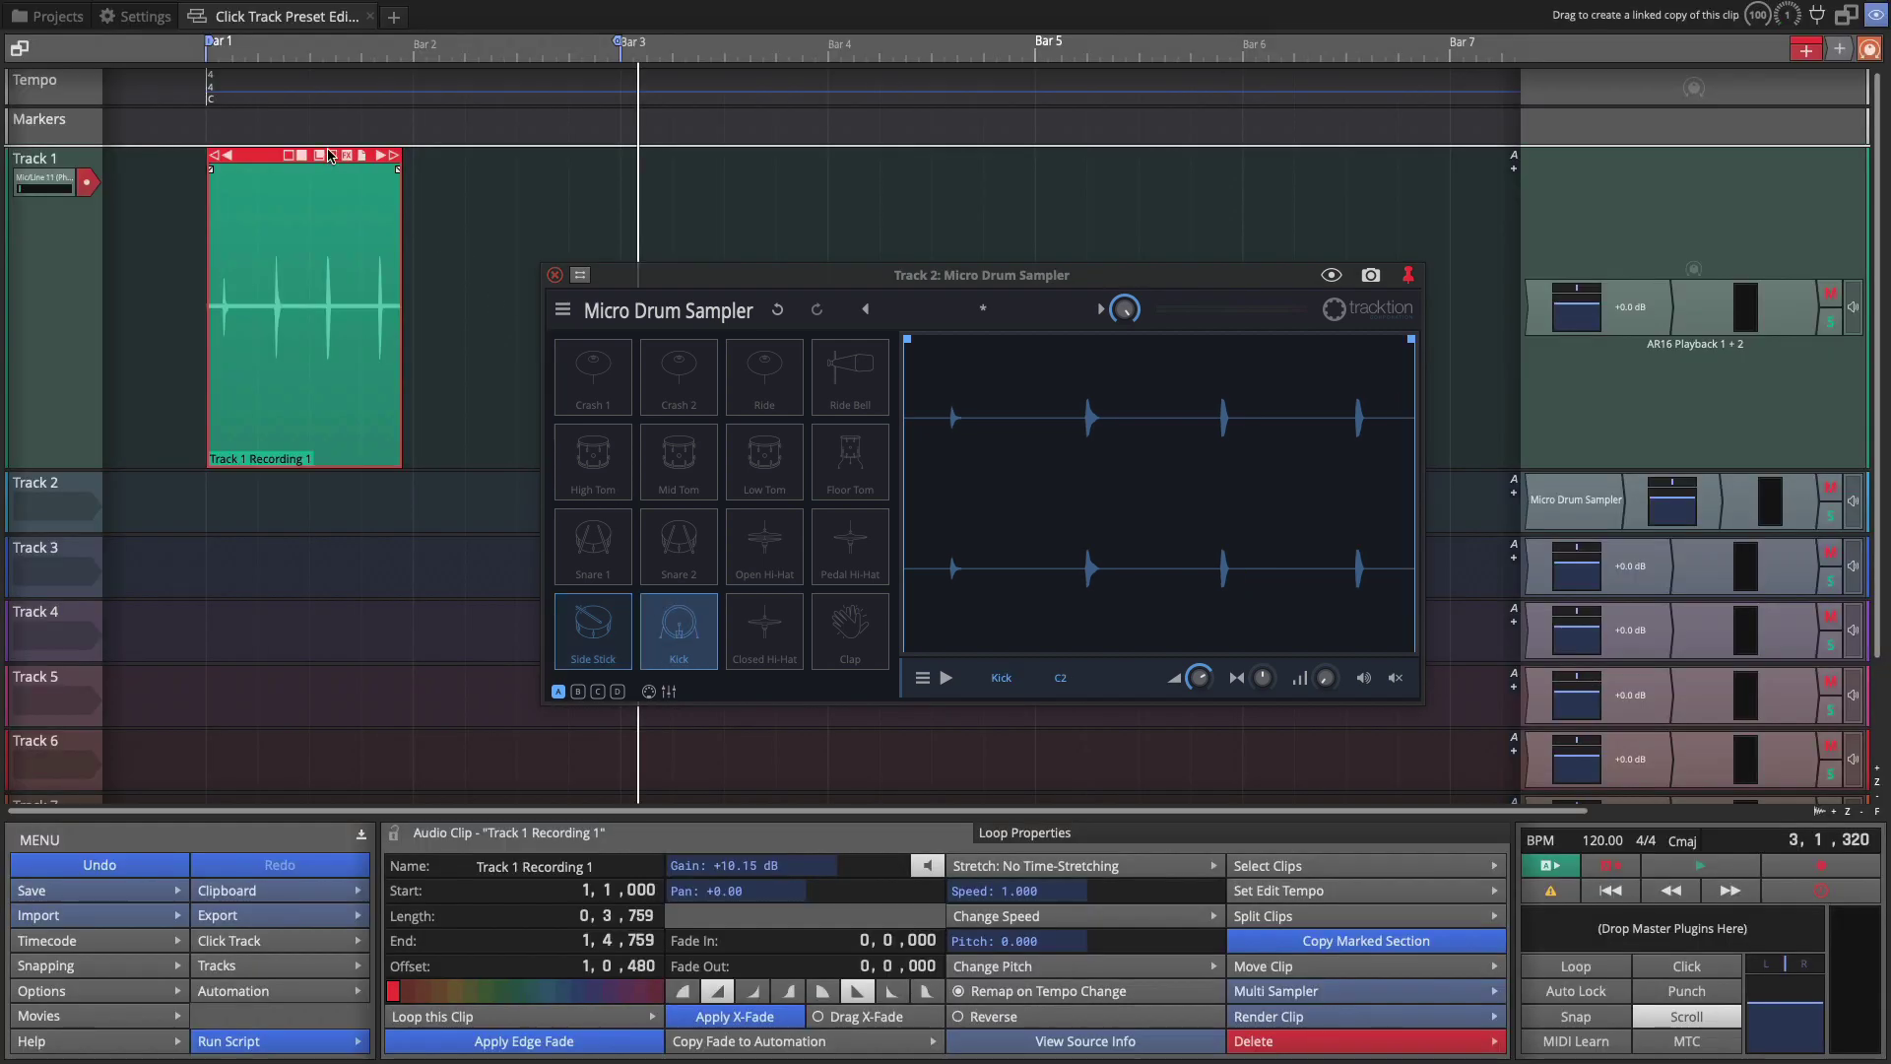
left_click_drag(367, 157, 760, 620)
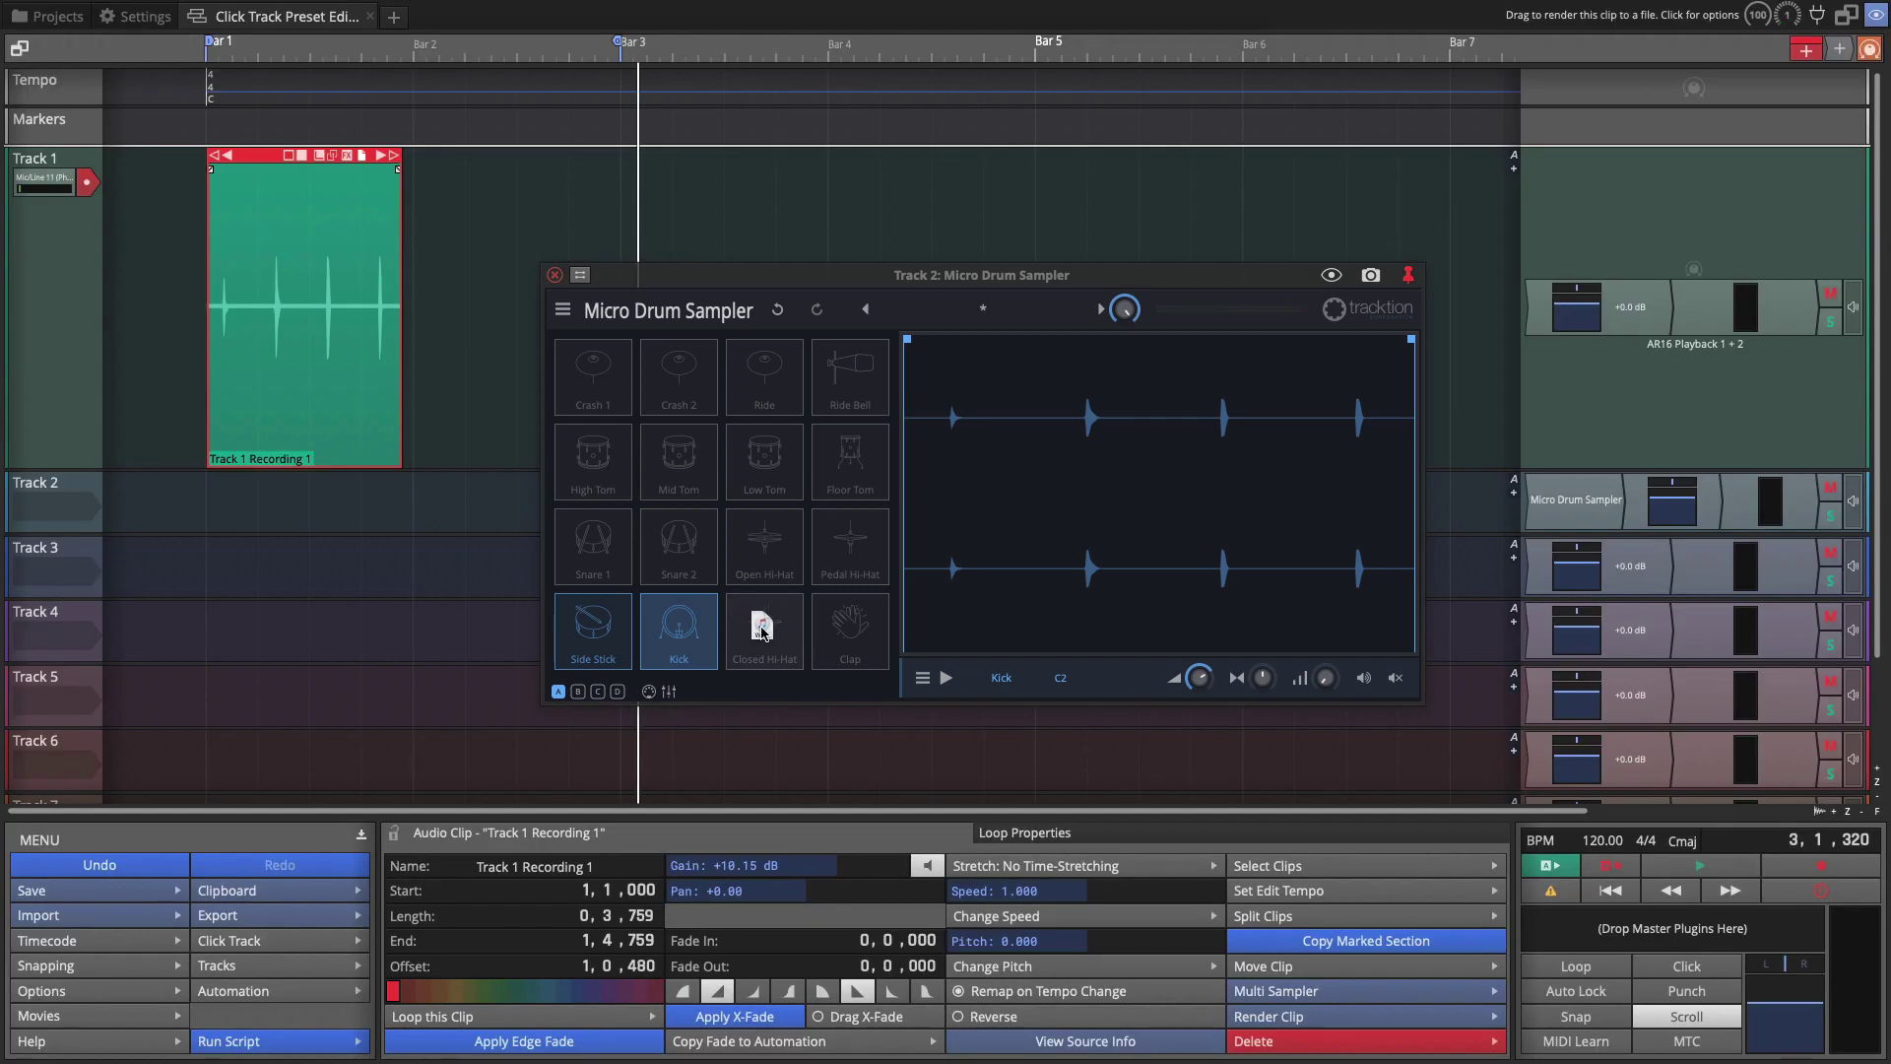
left_click(591, 631)
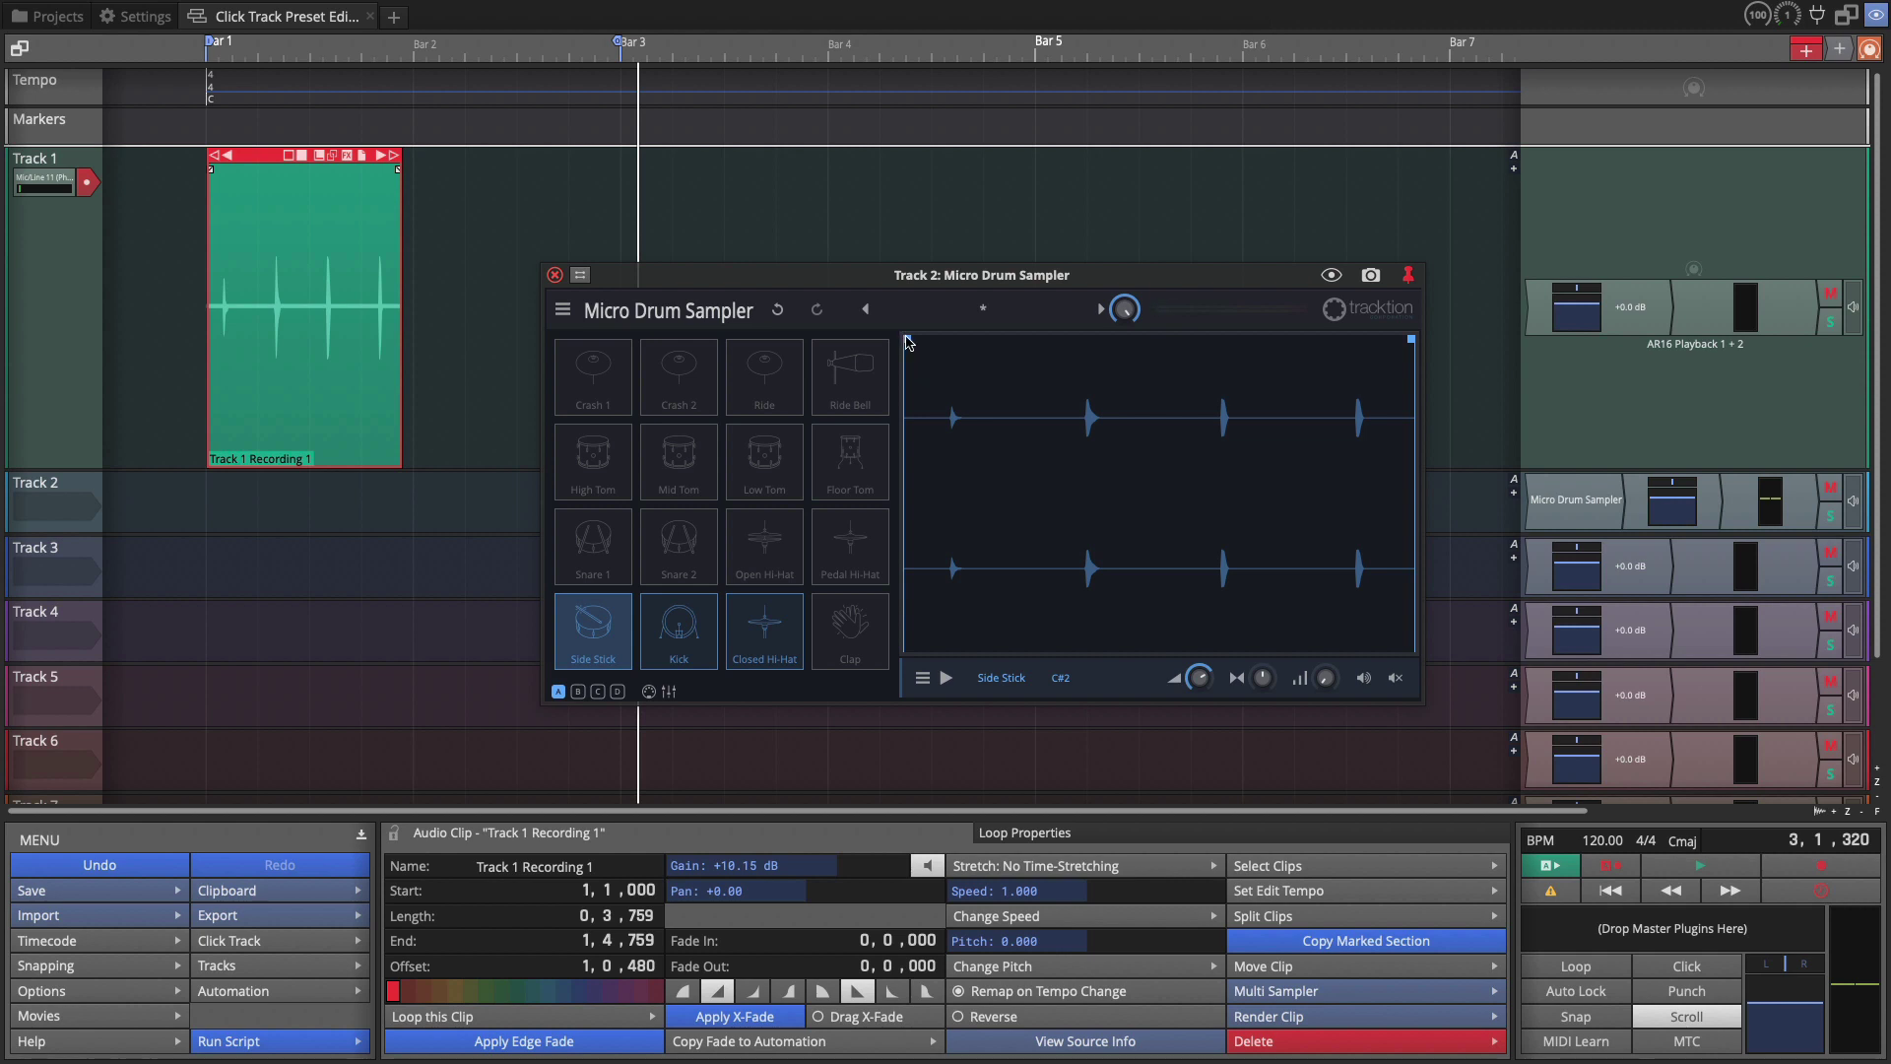
Trim the Side Stick sample to just its first click and audition it.
left_click_drag(907, 339, 948, 342)
left_click_drag(1408, 339, 968, 359)
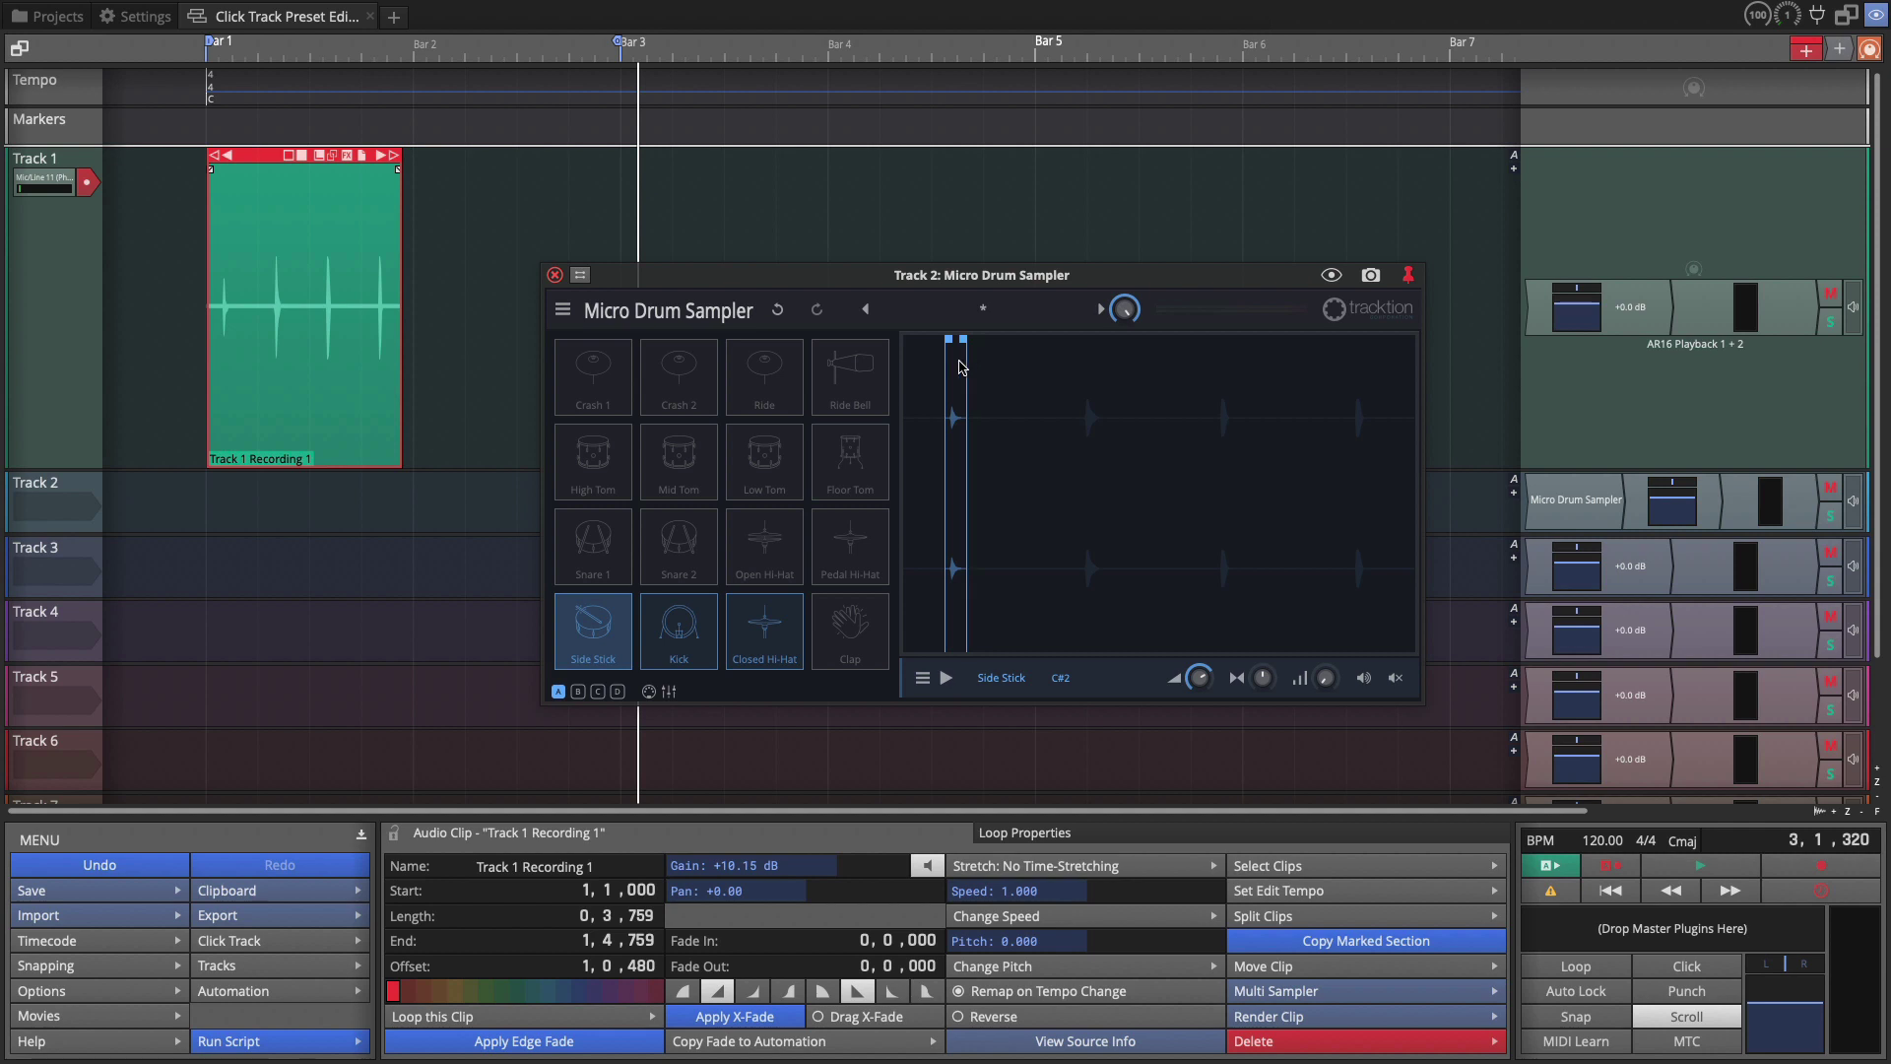
scroll(958, 372, "up", 3)
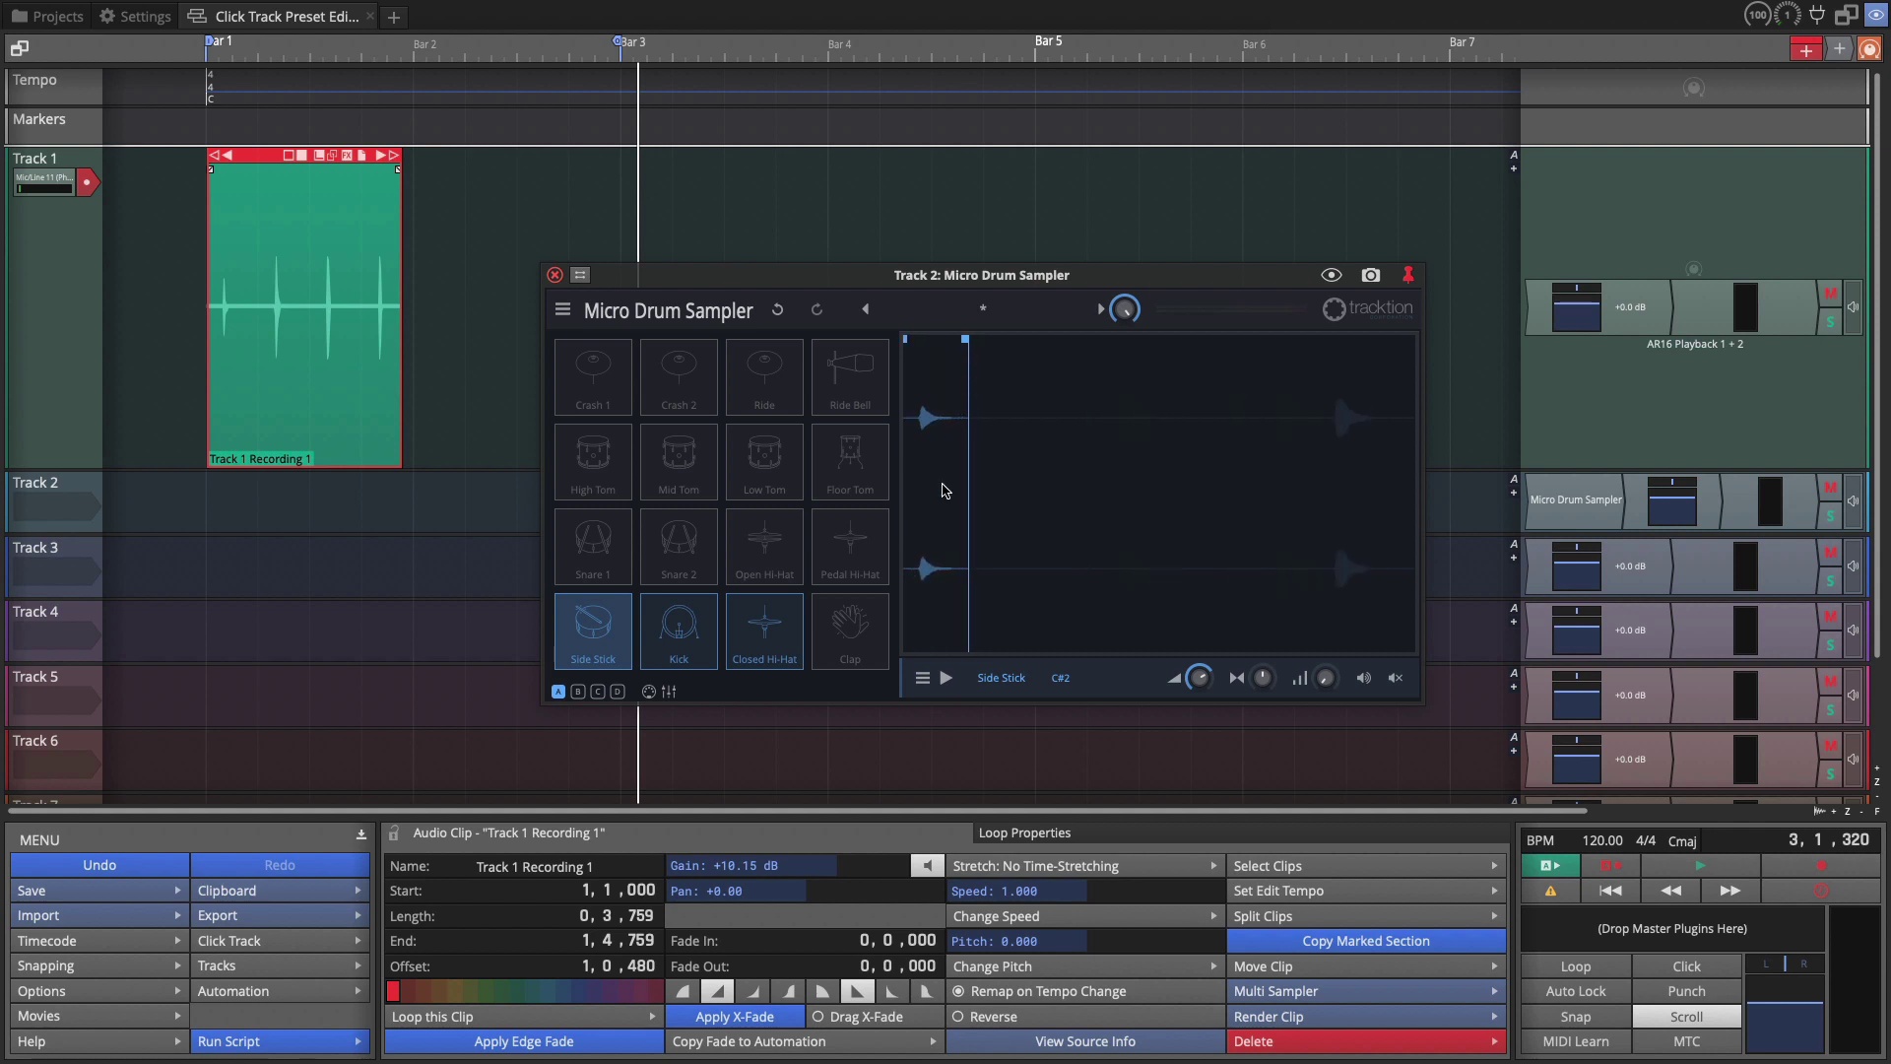
left_click_drag(943, 490, 1076, 394)
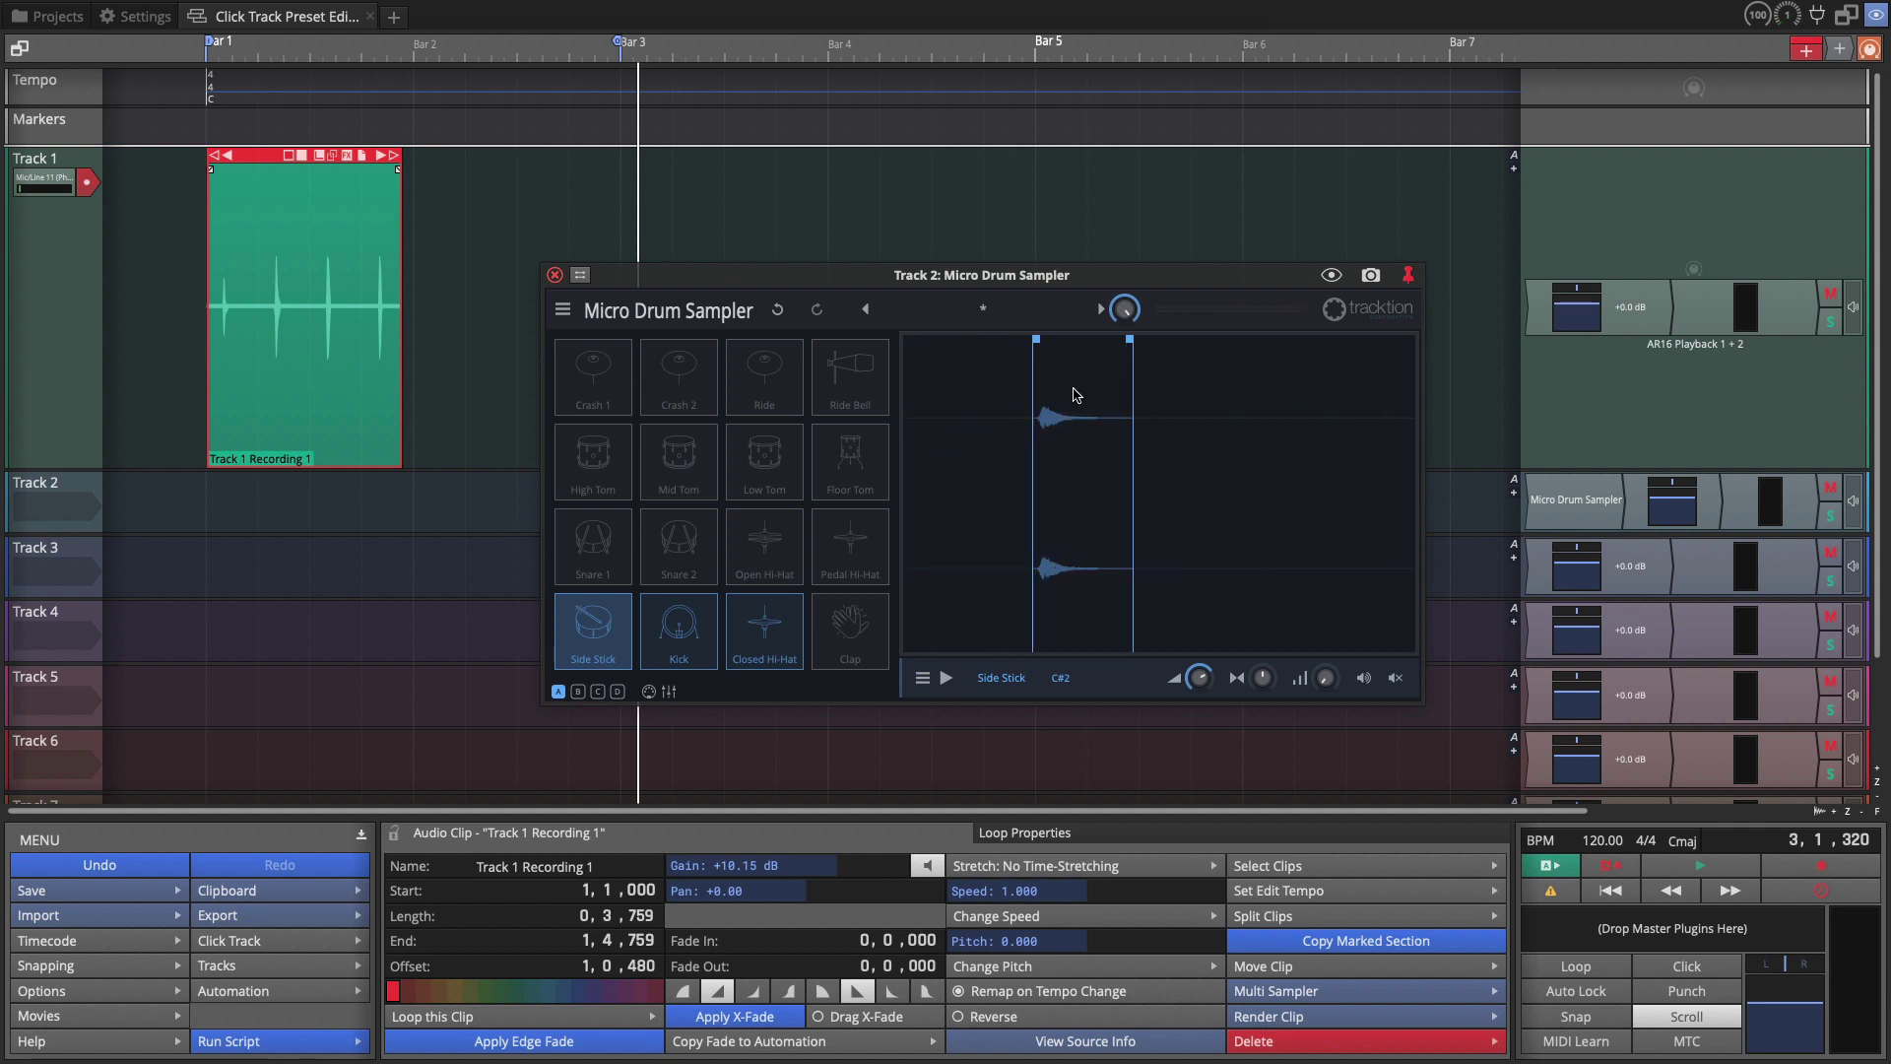
scroll(1077, 387, "up", 3)
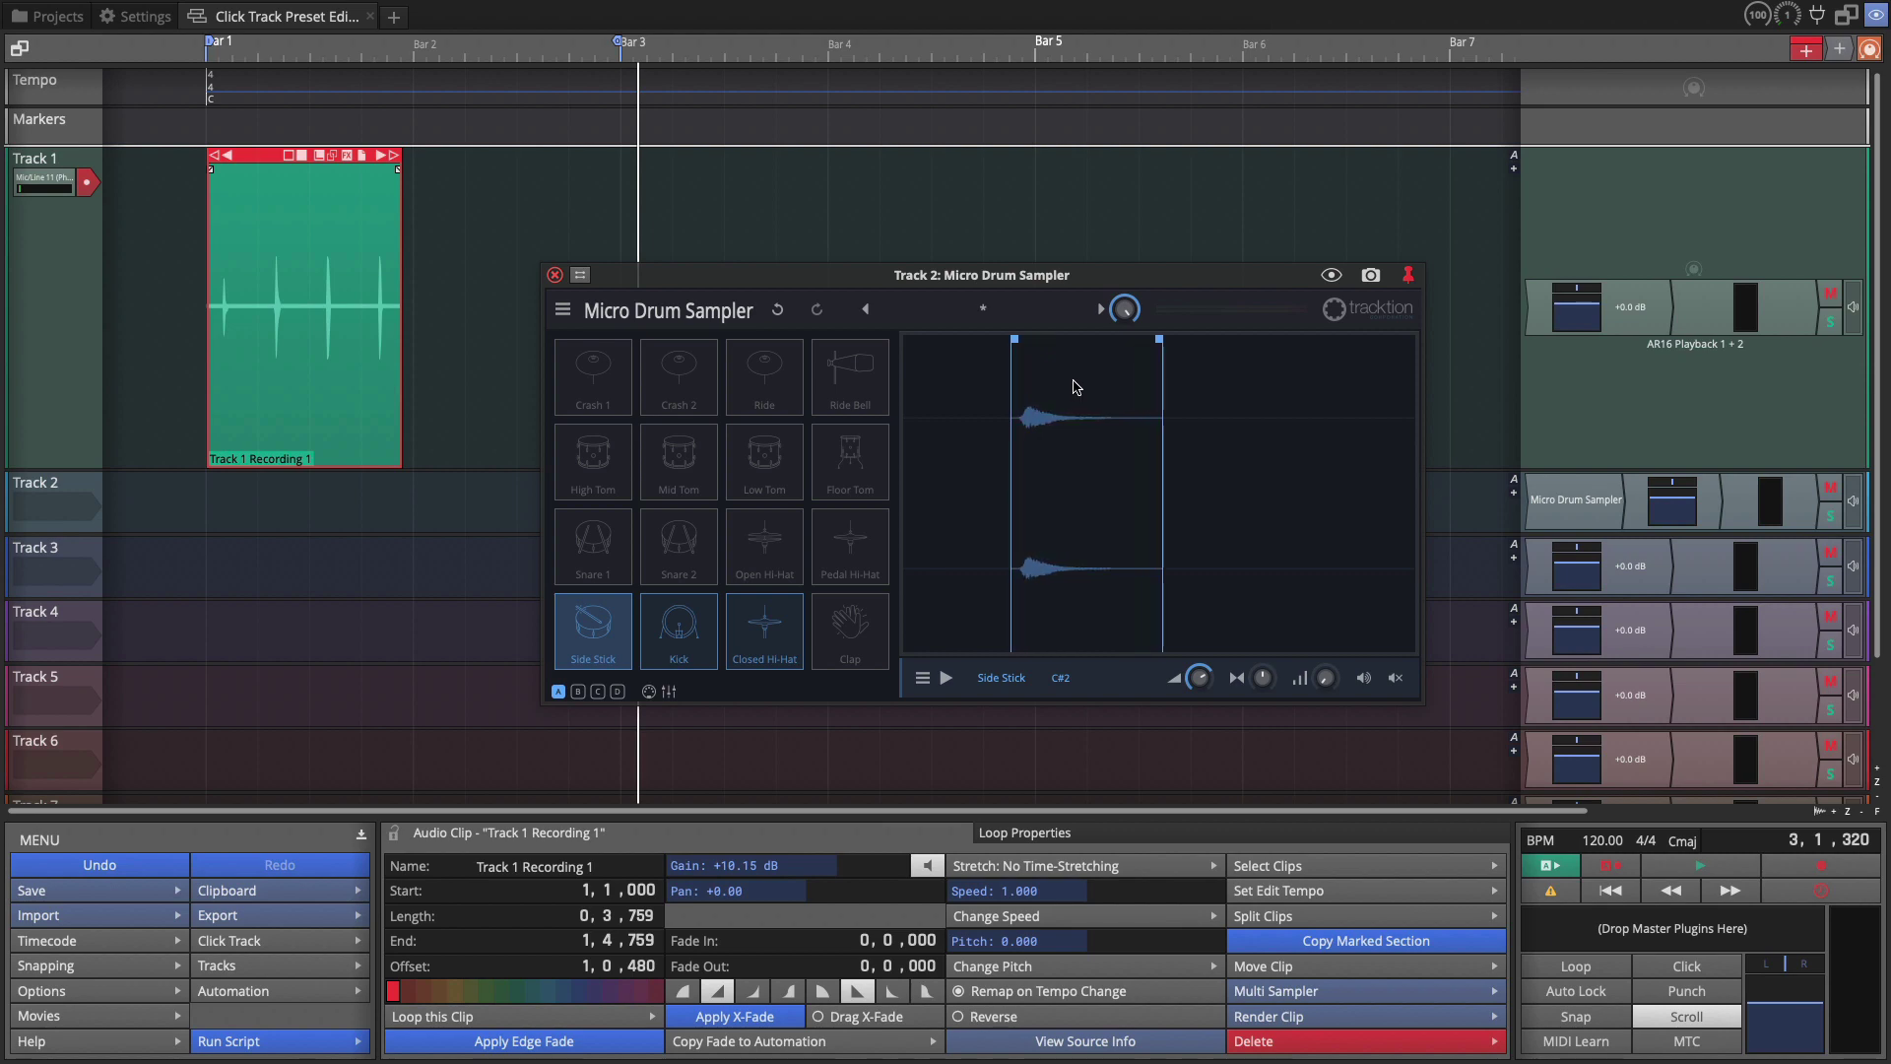
scroll(1077, 387, "up", 2)
mouse_move(1005, 357)
left_mouse_down()
mouse_move(972, 356)
mouse_move(1009, 352)
left_mouse_up()
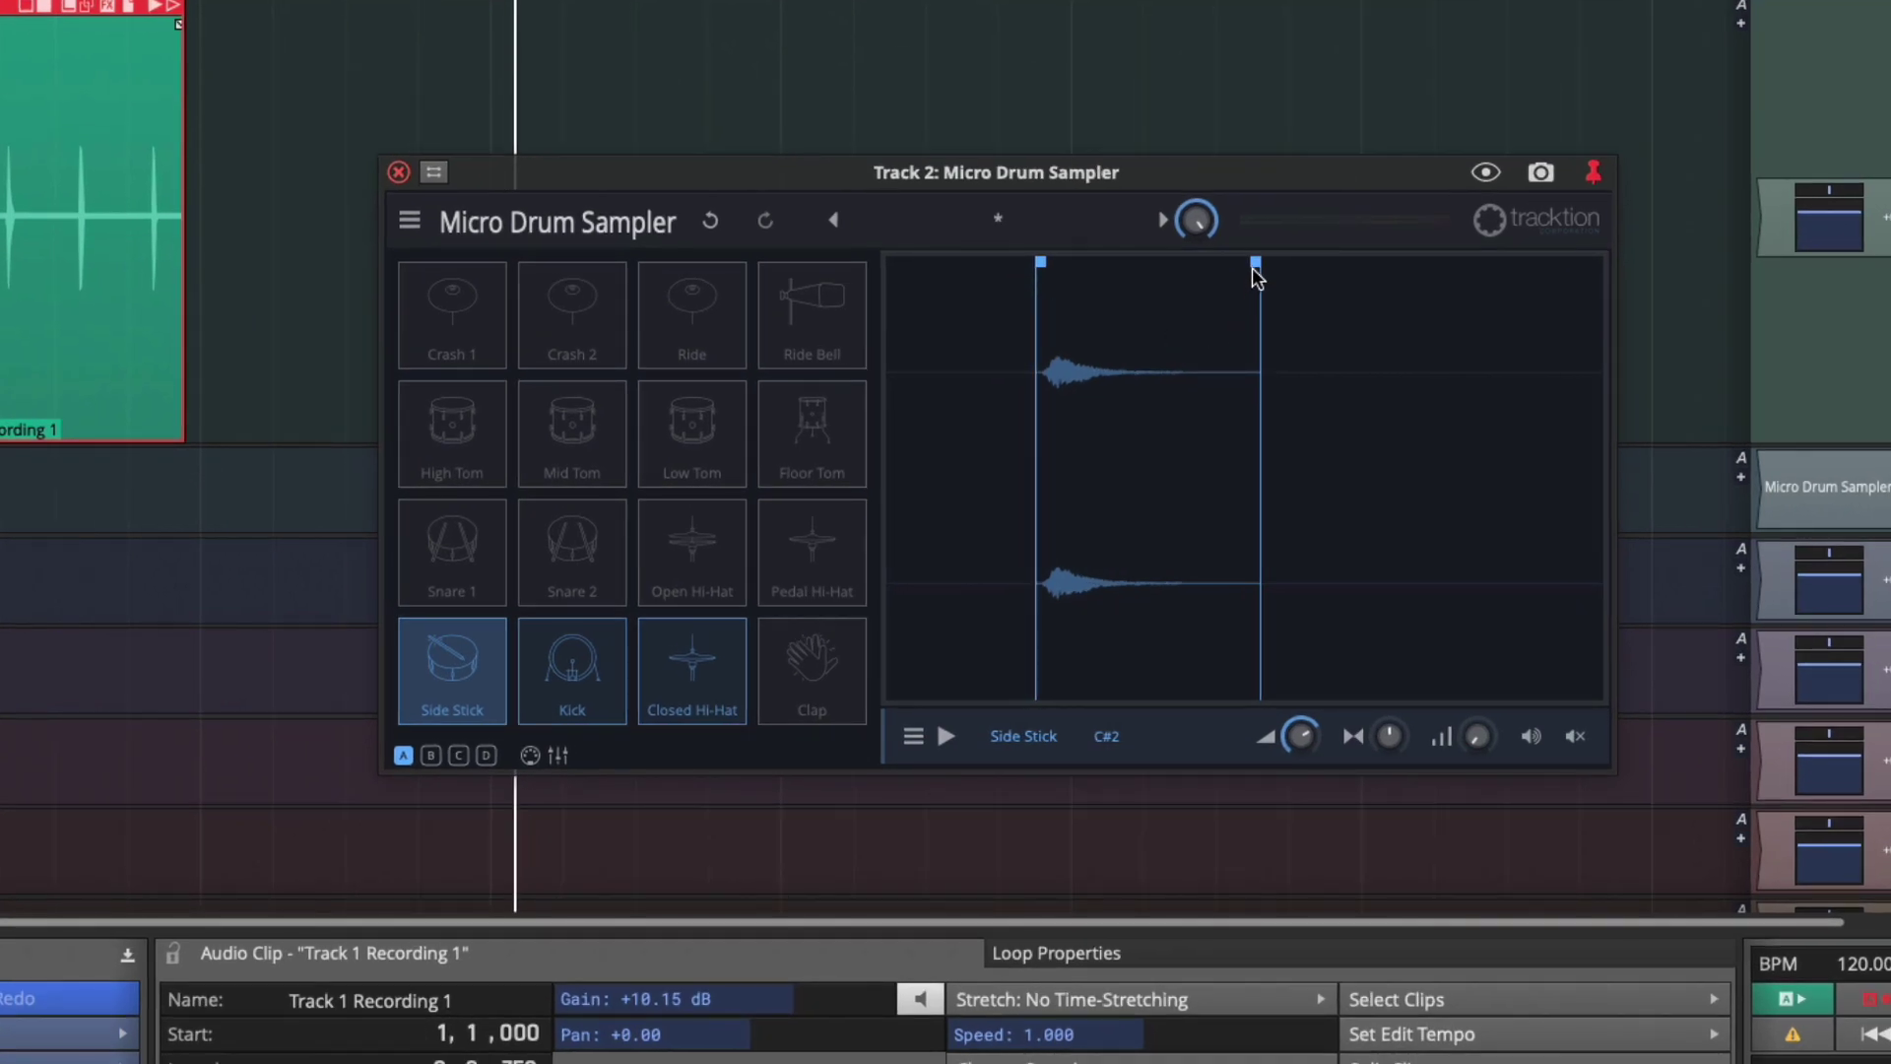
left_click_drag(1251, 267, 1197, 274)
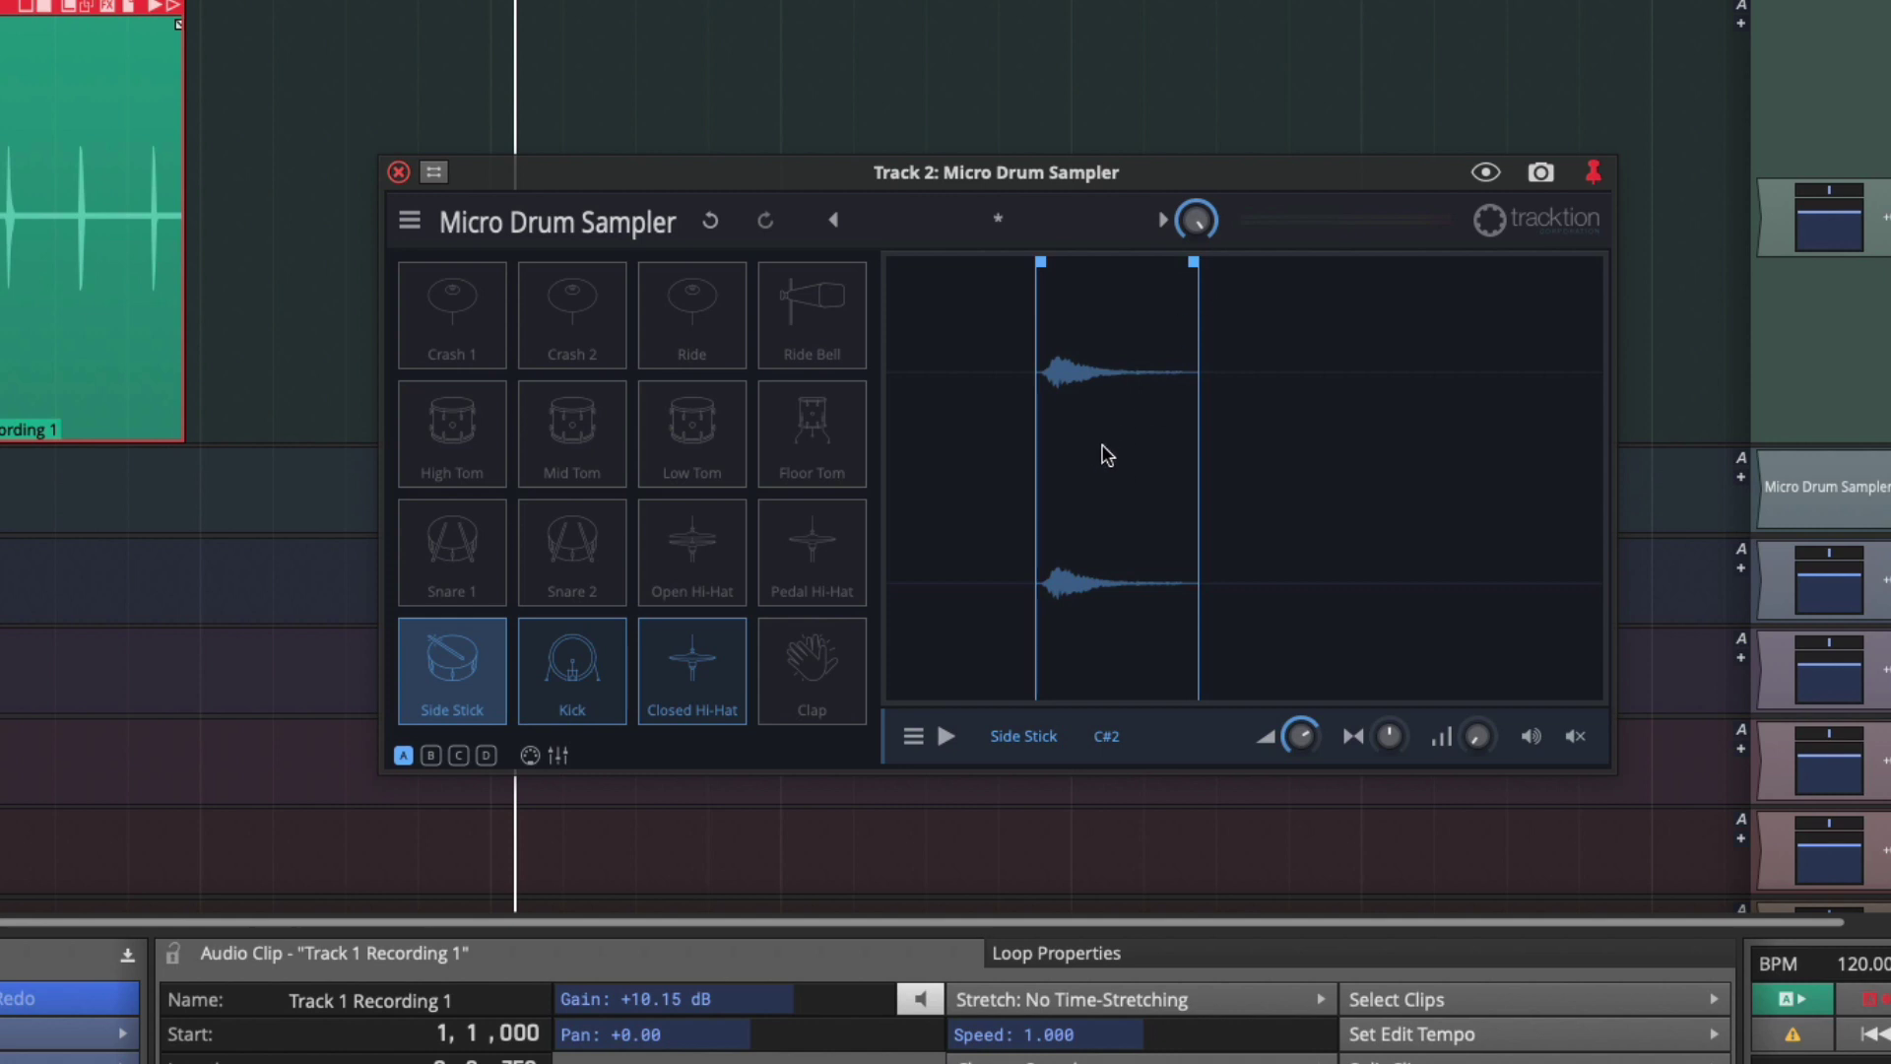
left_click(472, 673)
Rename the pad 'Hi Click' and set its drum icon to None.
double_click(1042, 744)
type("Hi Click")
key("Return")
left_click(913, 737)
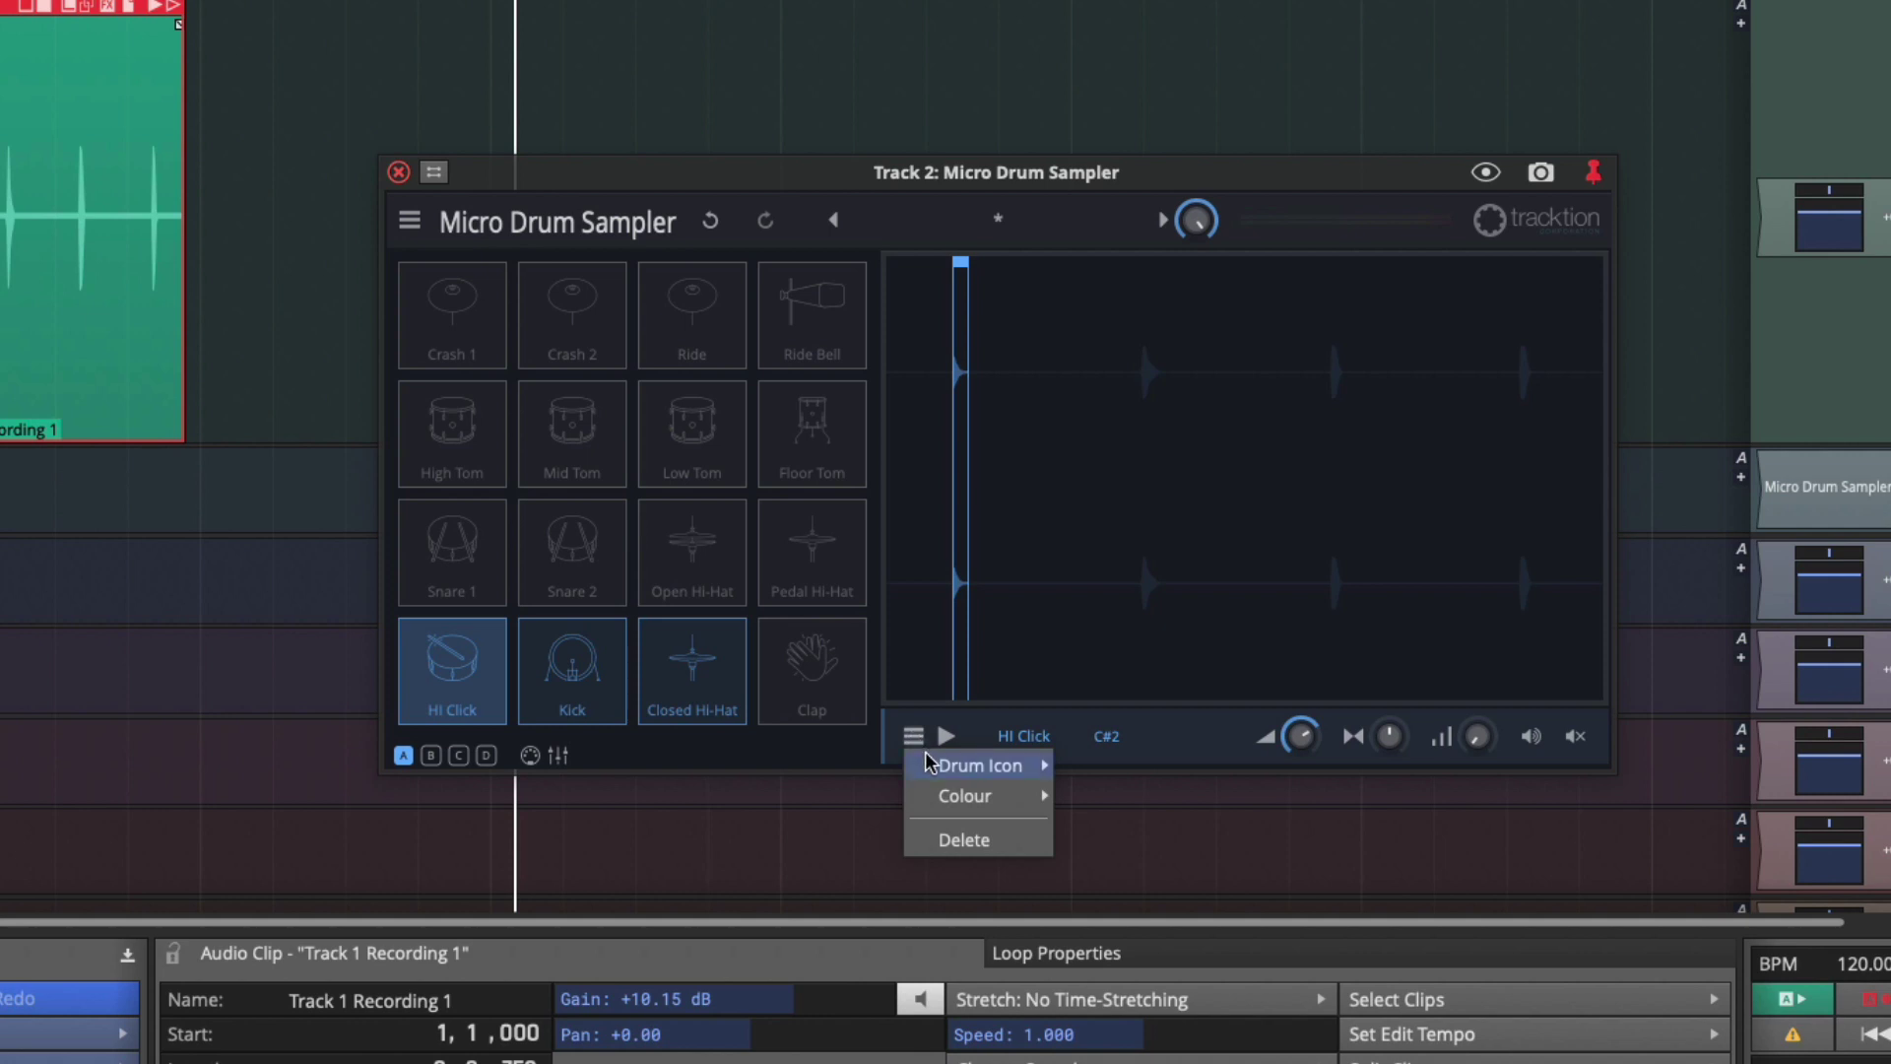
mouse_move(928, 760)
left_click(1188, 400)
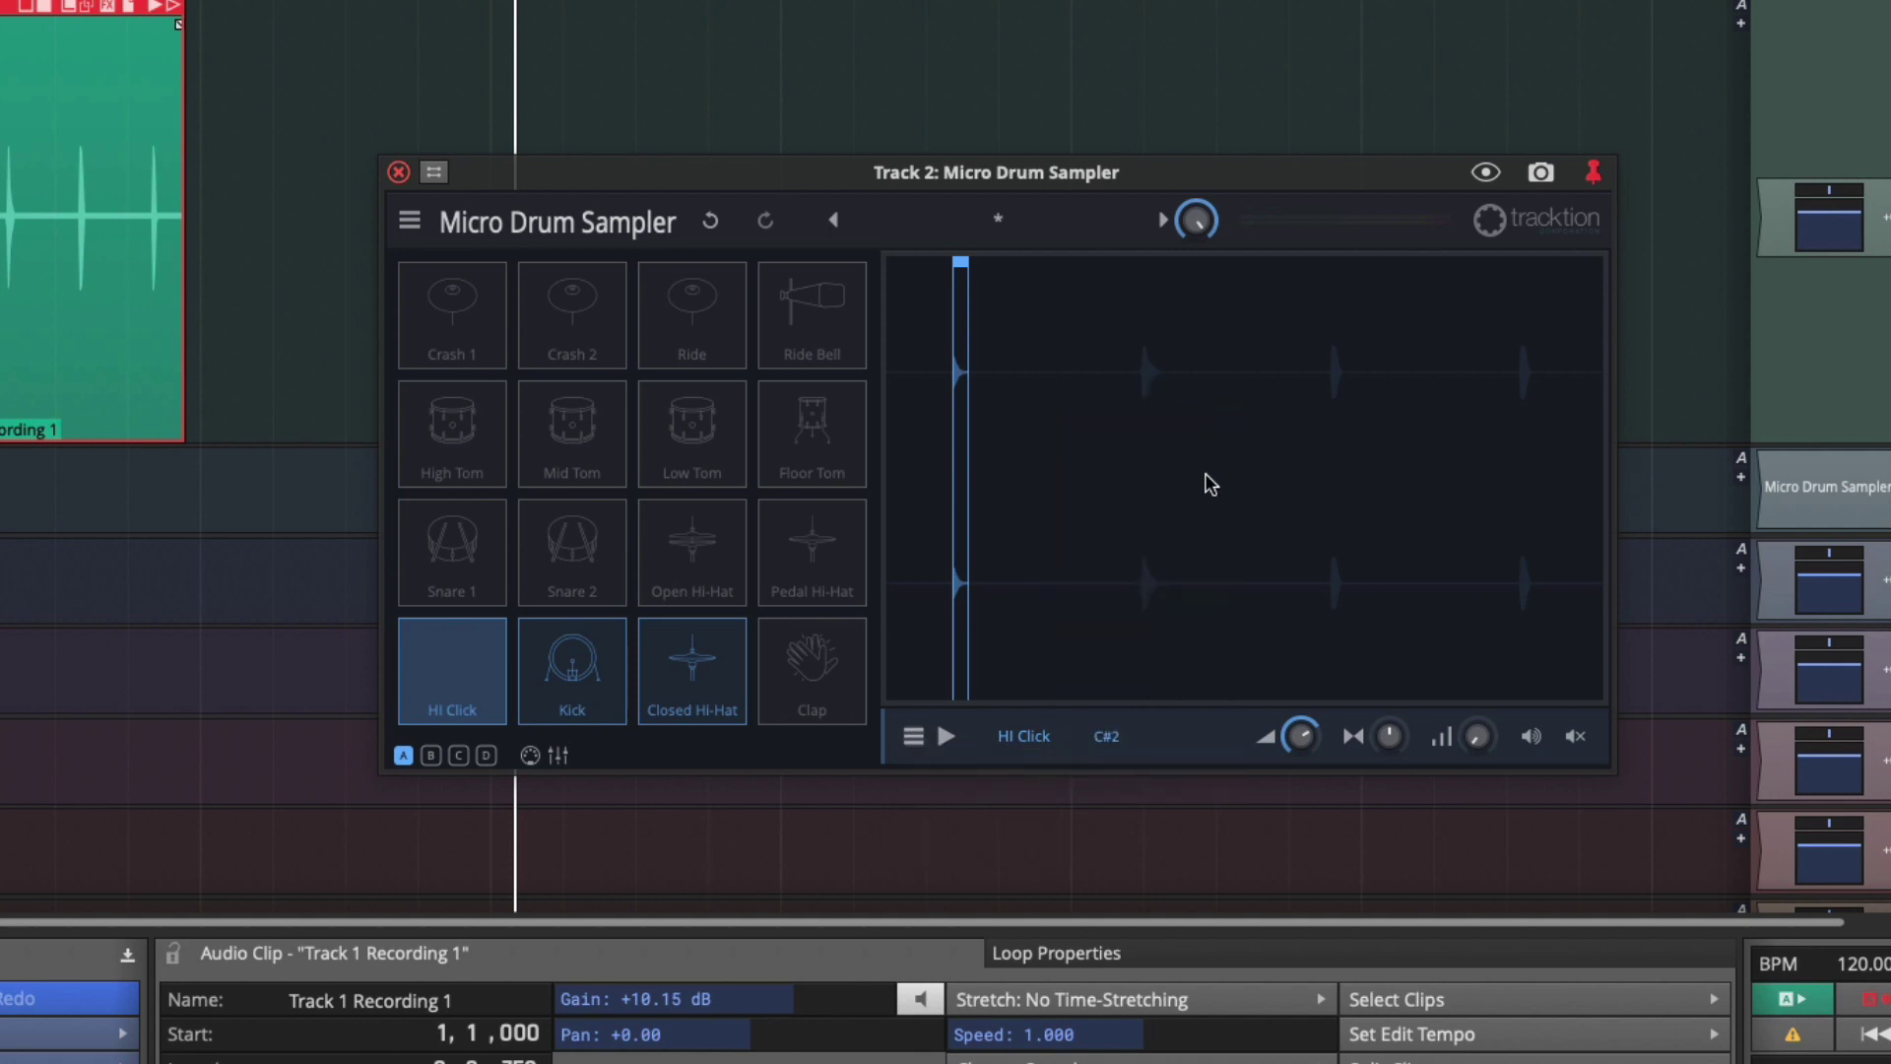
Trim the Kick pad's sample start and end around a single hit.
left_click(574, 706)
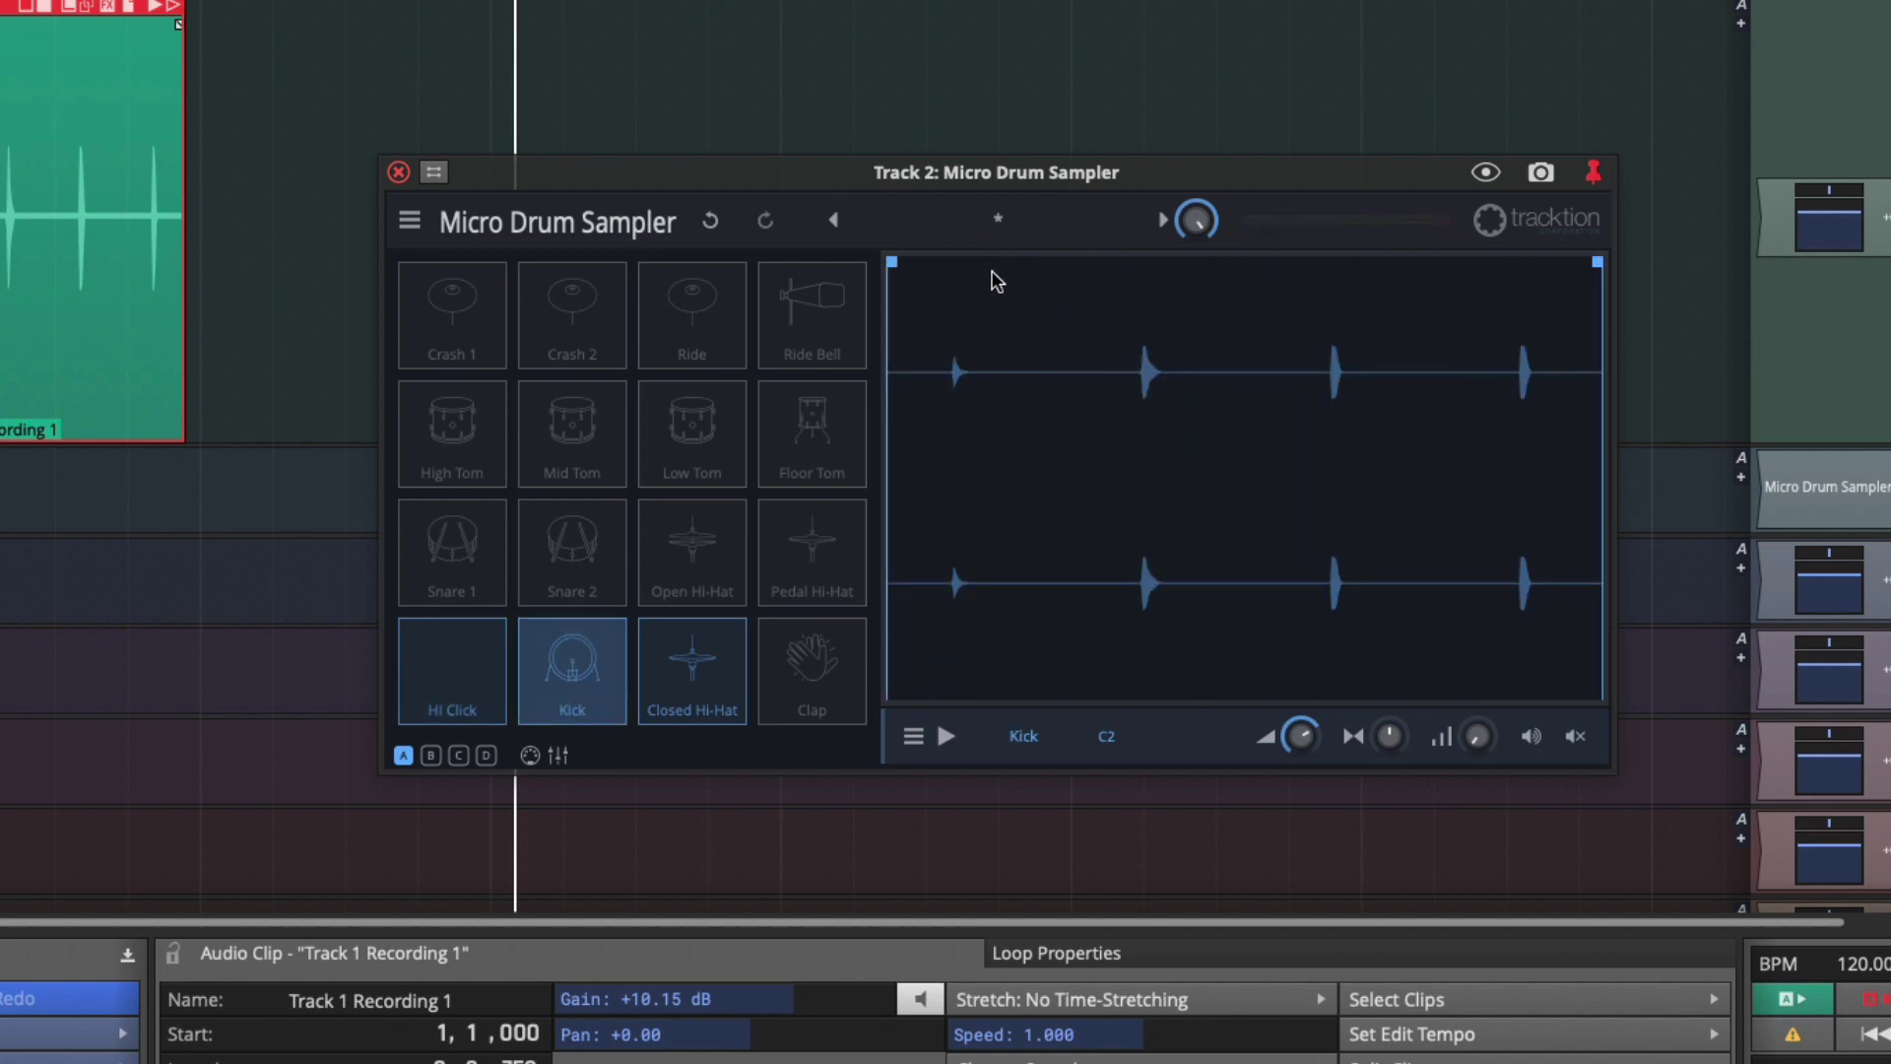
left_click_drag(894, 264, 1136, 278)
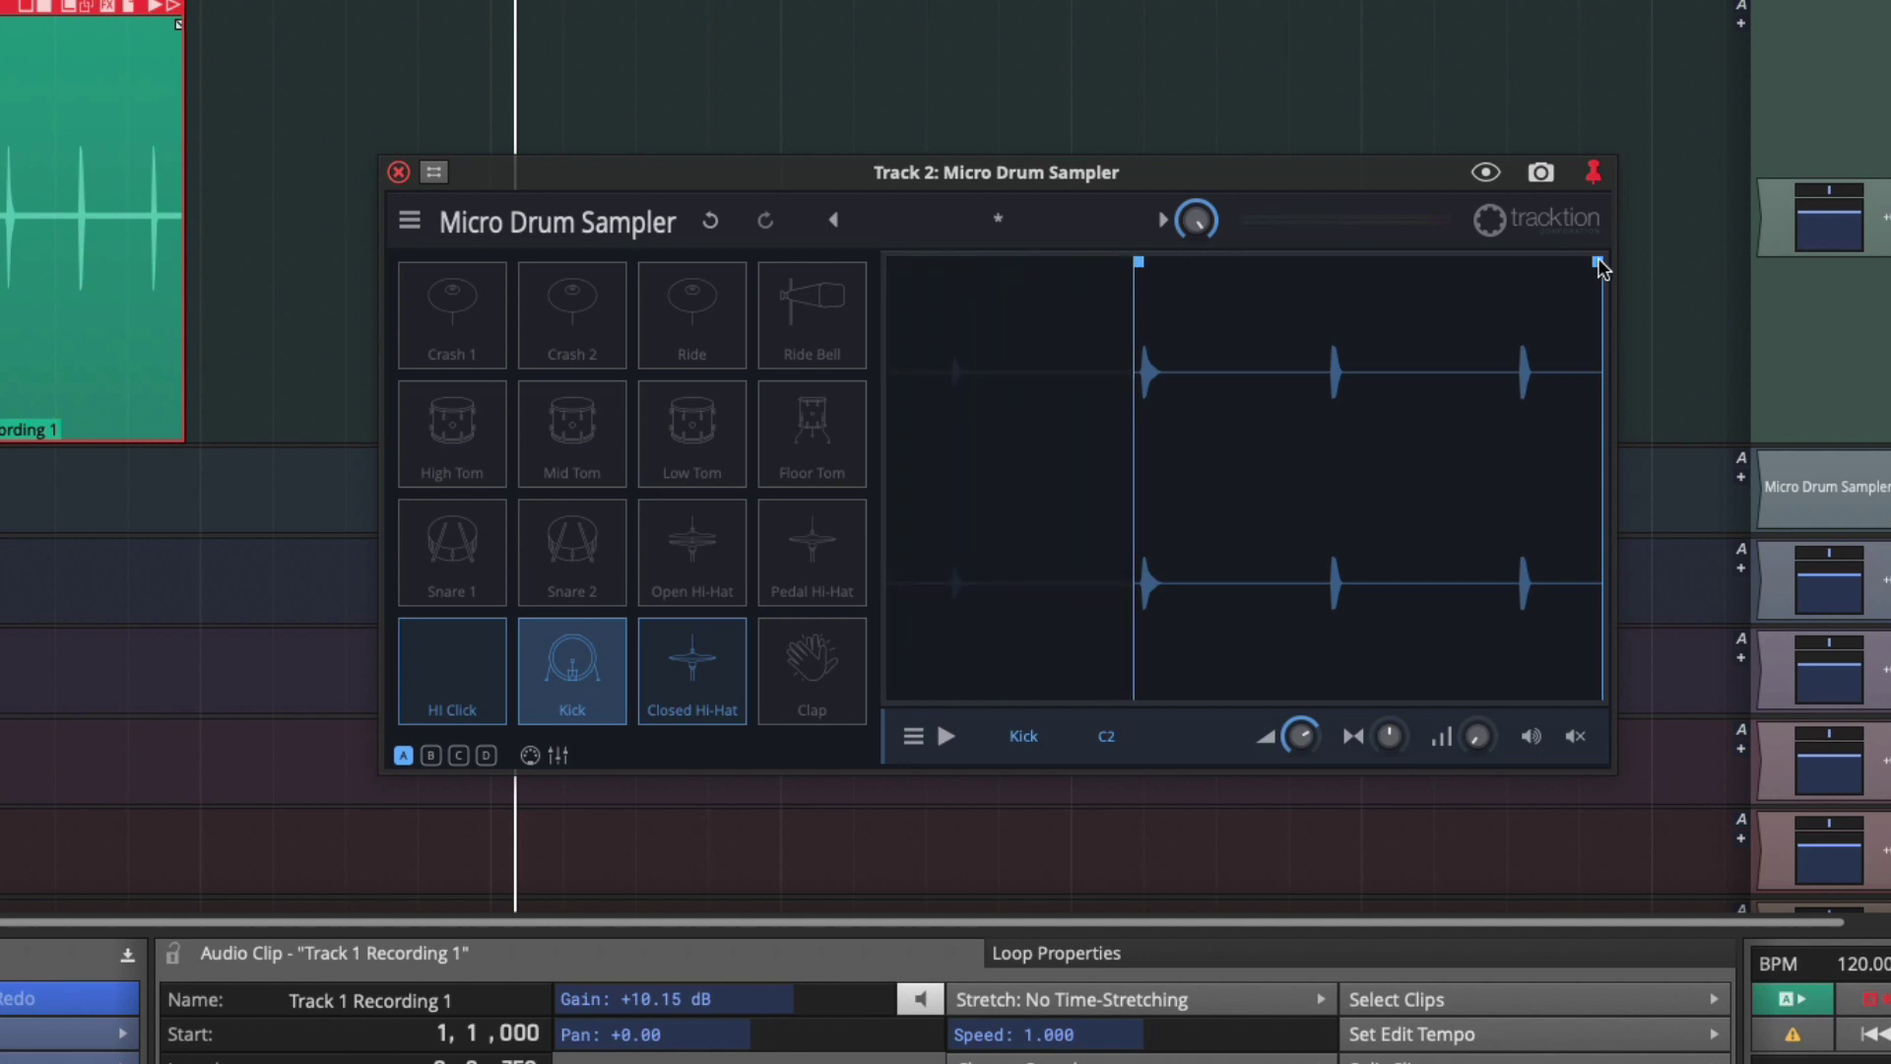
left_click_drag(1595, 266, 1169, 282)
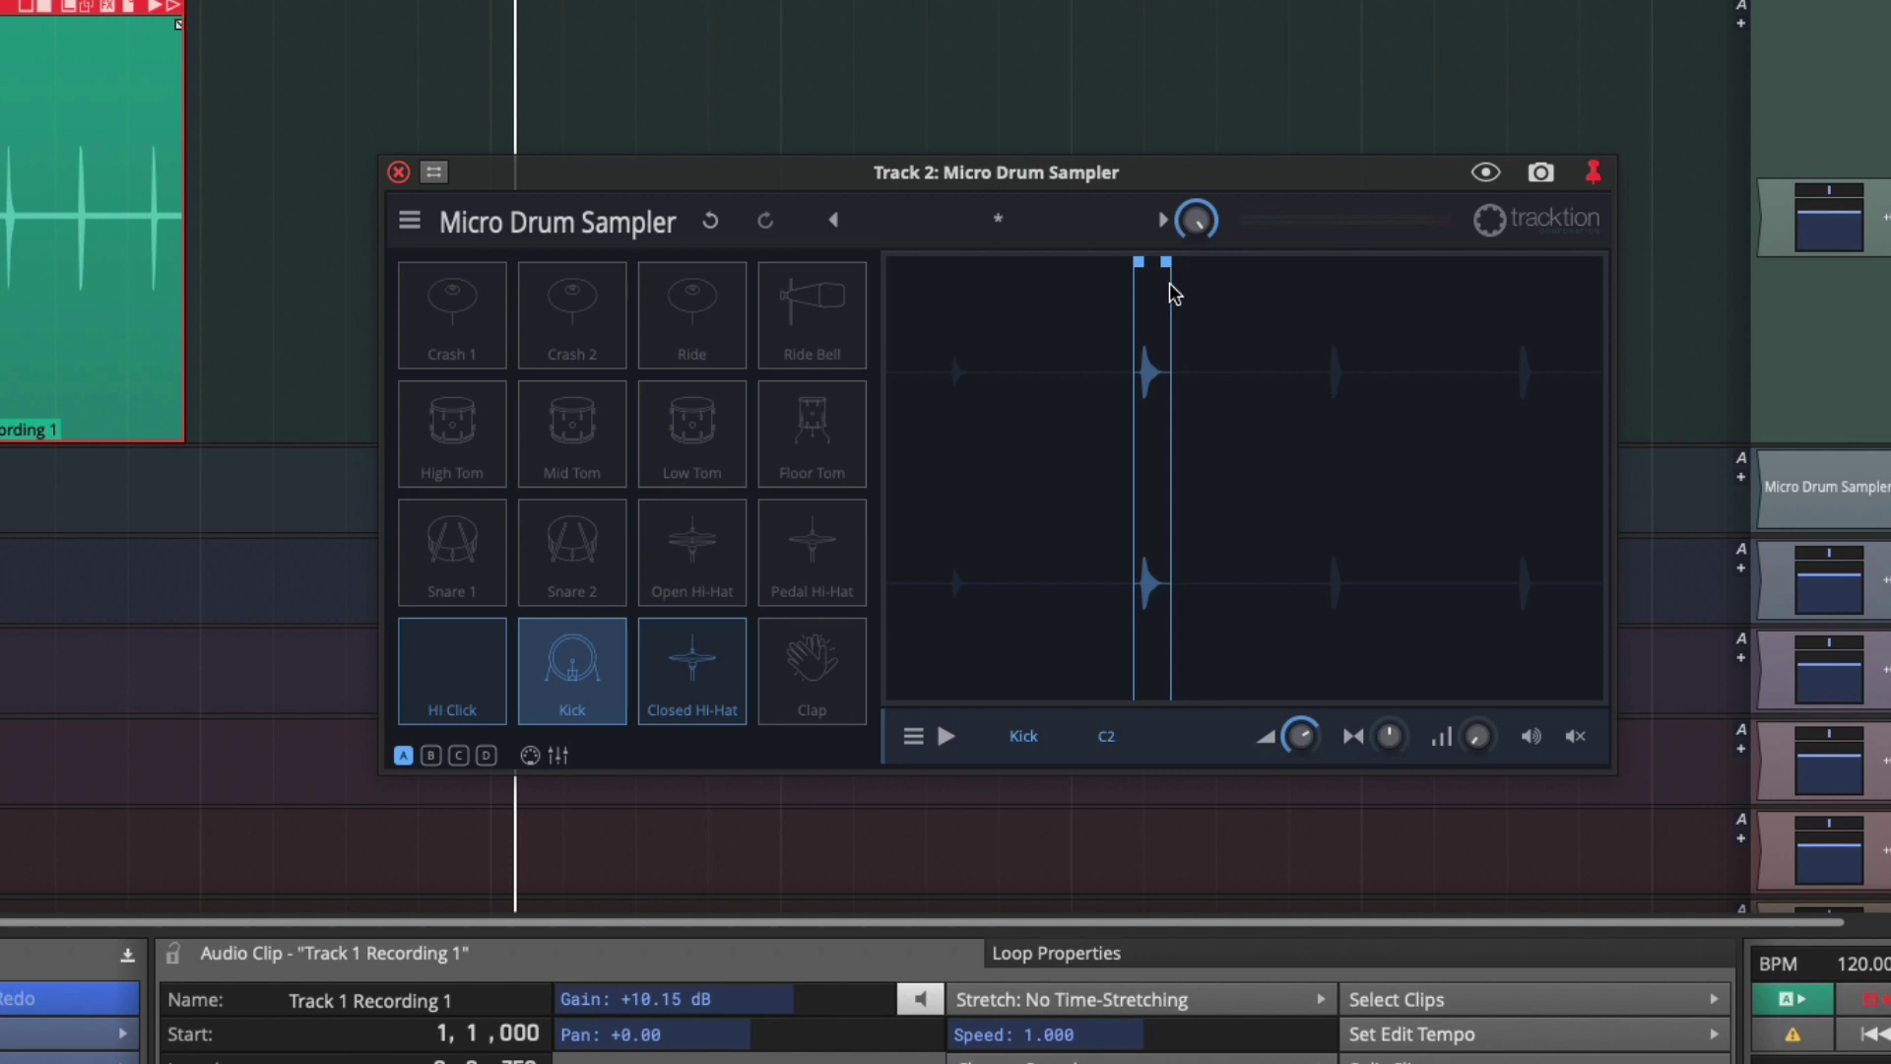
scroll(1133, 335, "up", 2)
scroll(1133, 335, "up", 4)
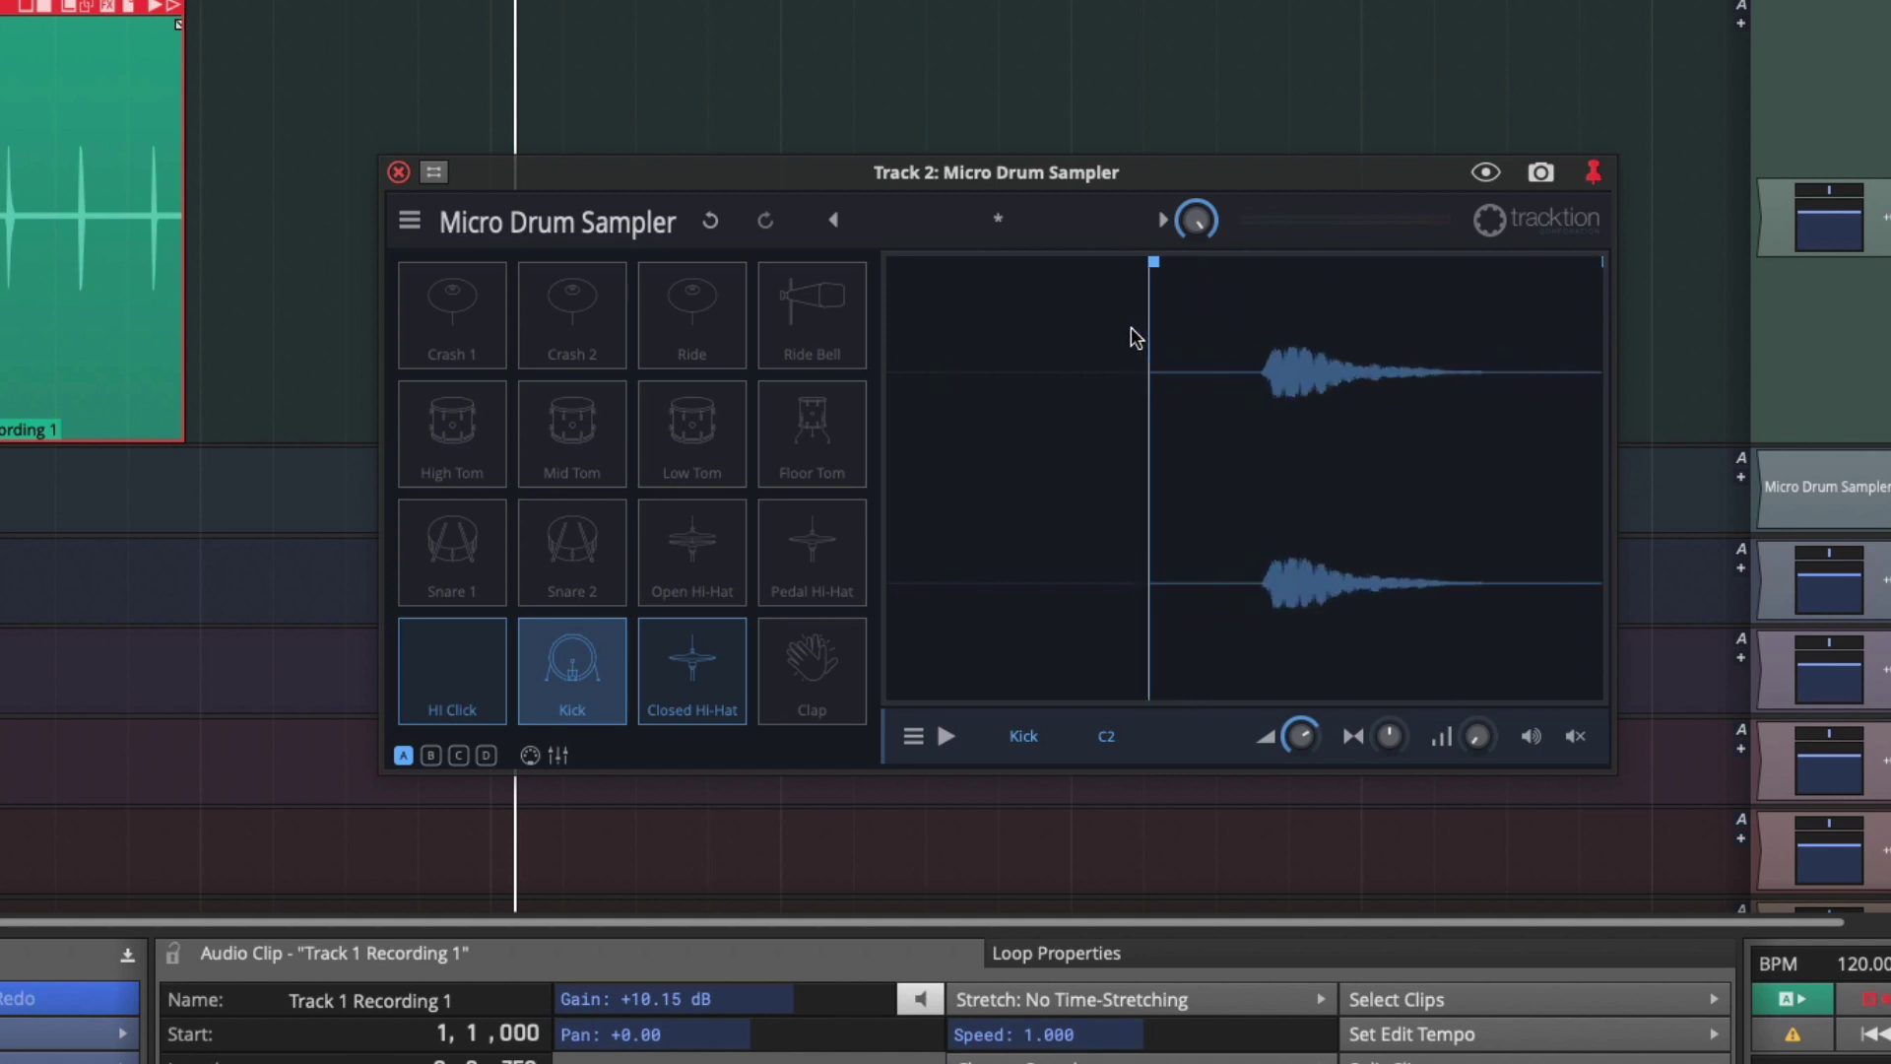
left_click_drag(1155, 269, 1264, 273)
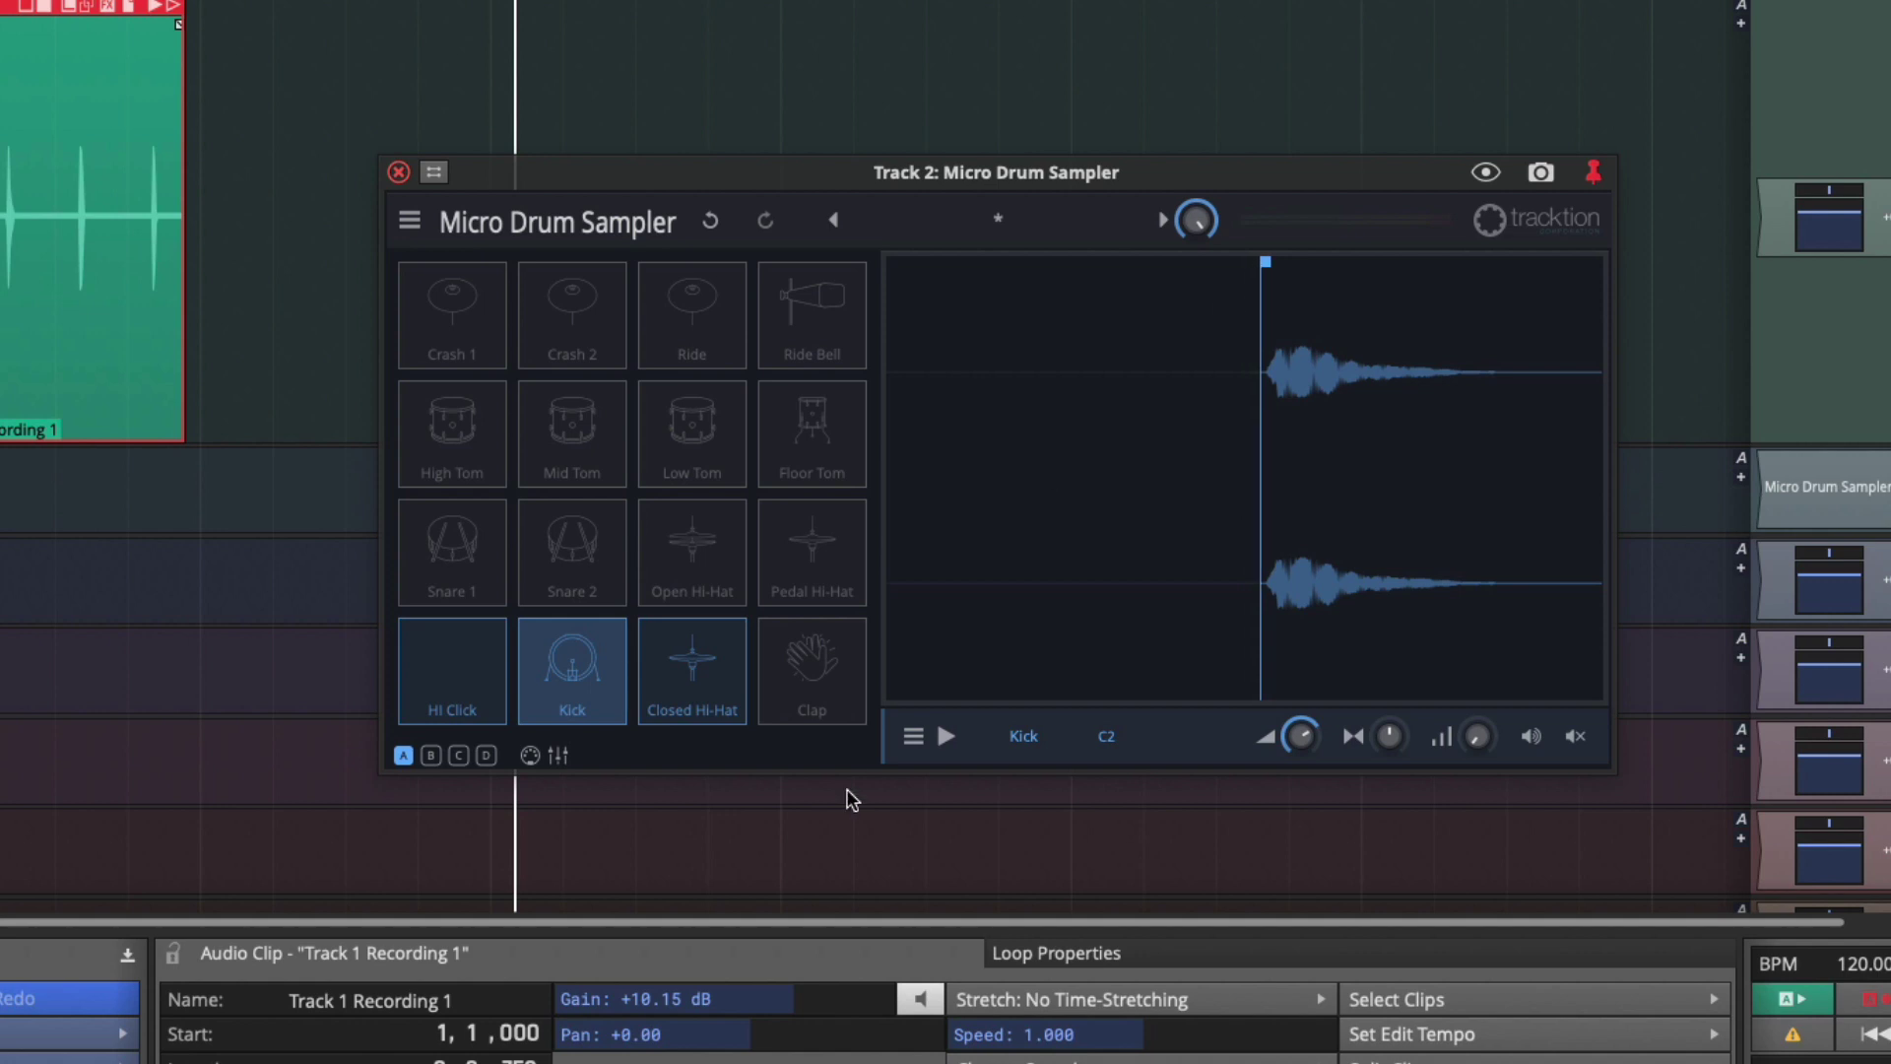
Set the Kick pad's drum icon to None and rename it 'Med Click'.
left_click(918, 740)
mouse_move(934, 764)
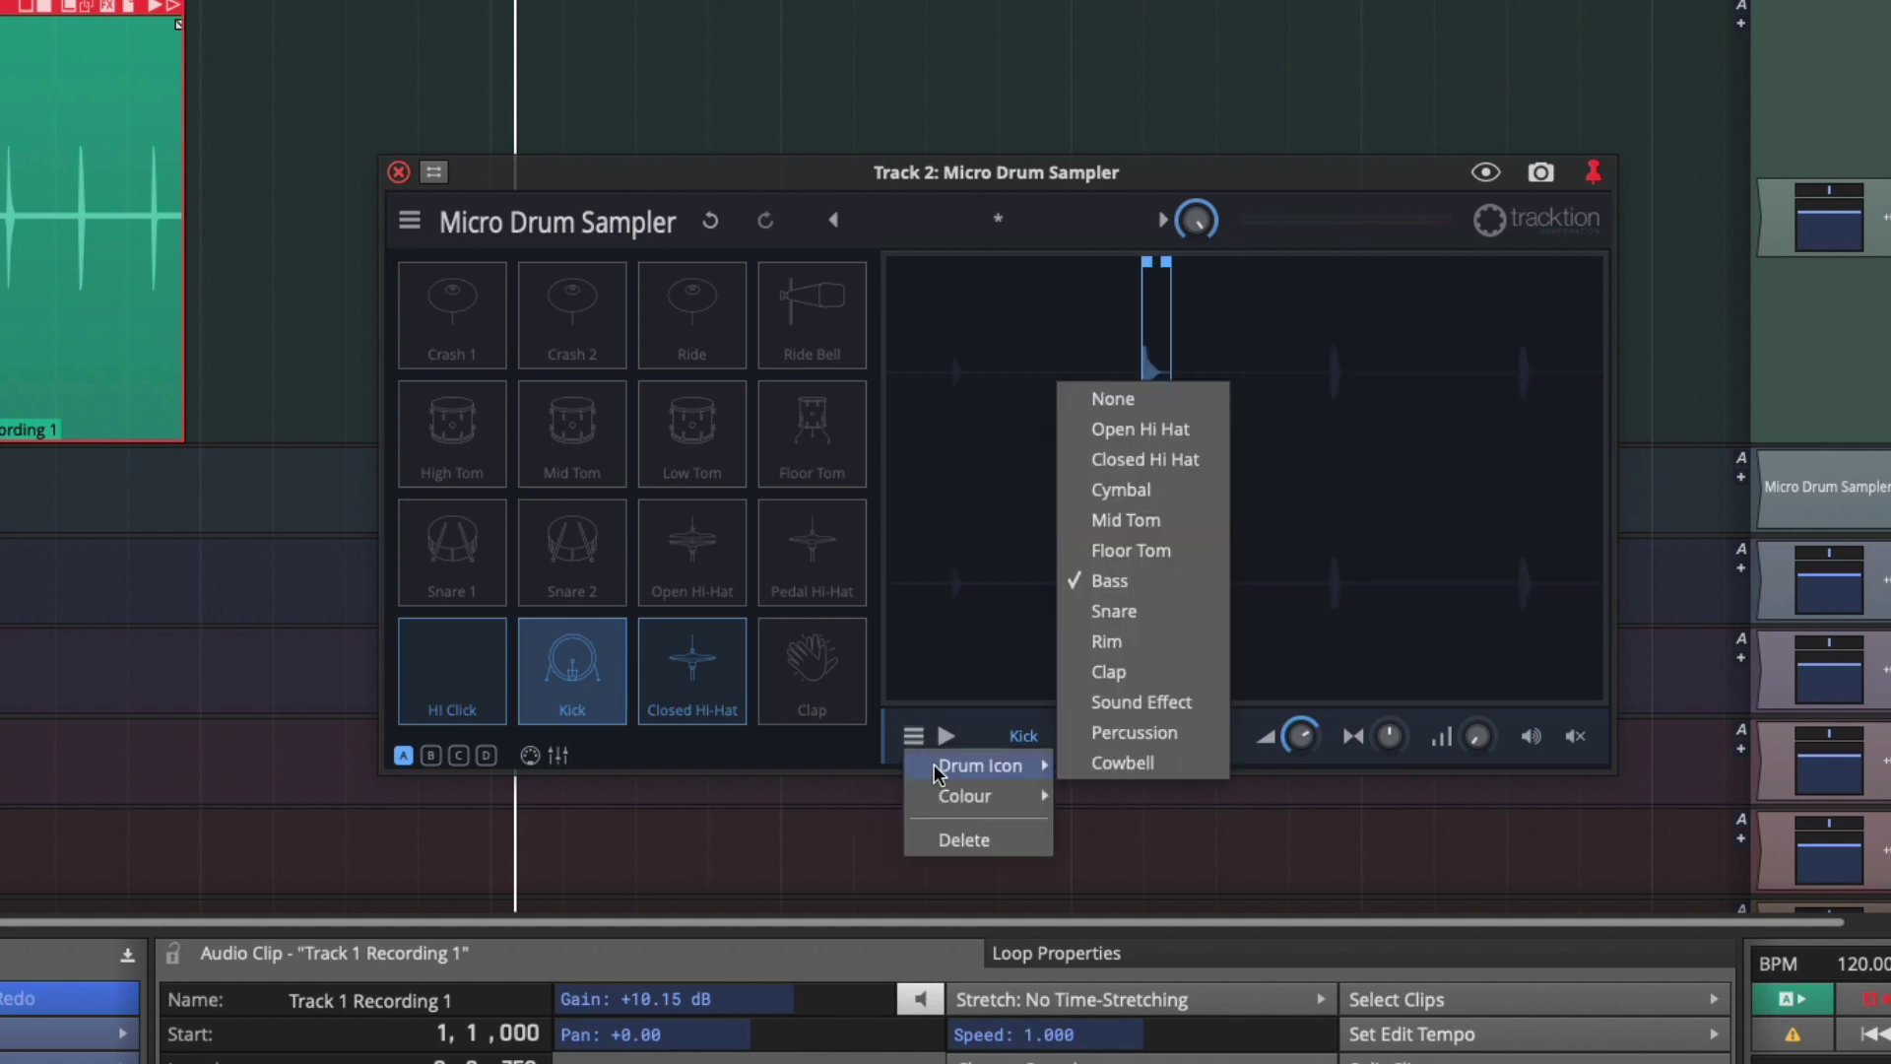
left_click(1166, 399)
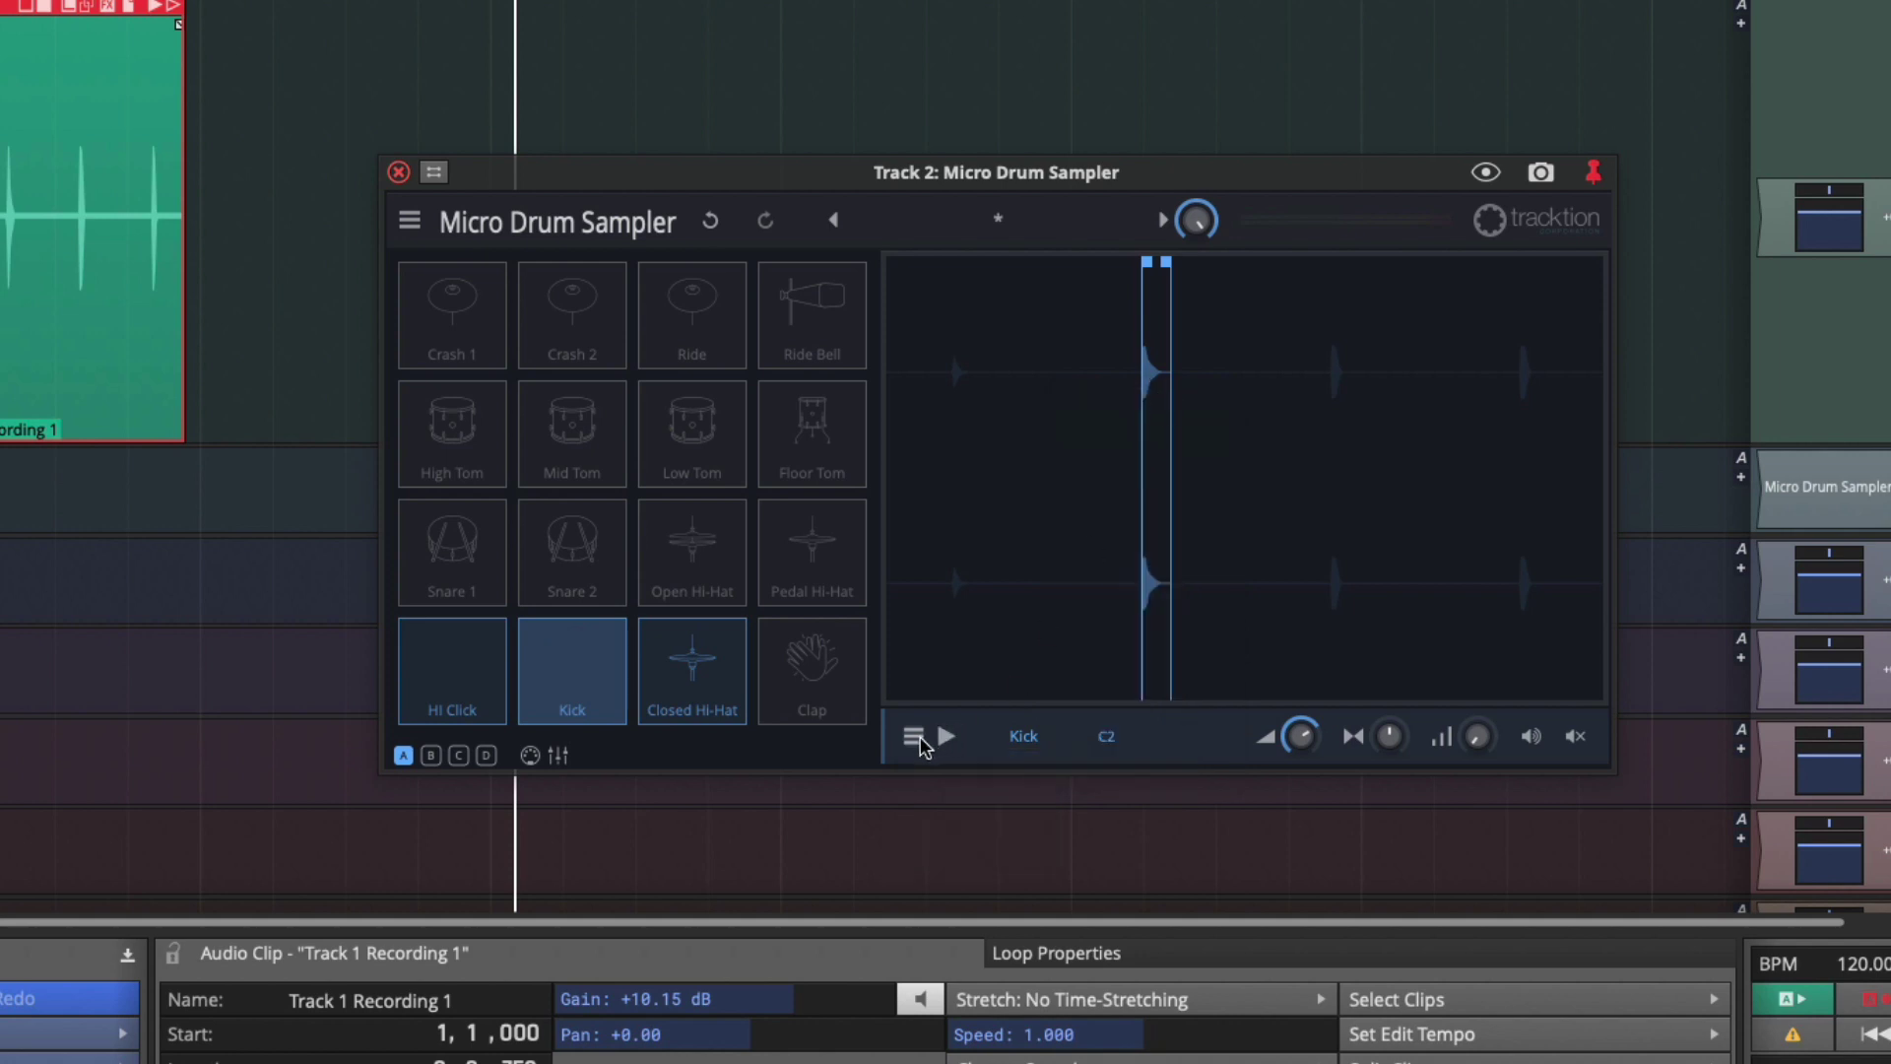
double_click(1010, 741)
type("Med Click")
key("Return")
left_click(695, 673)
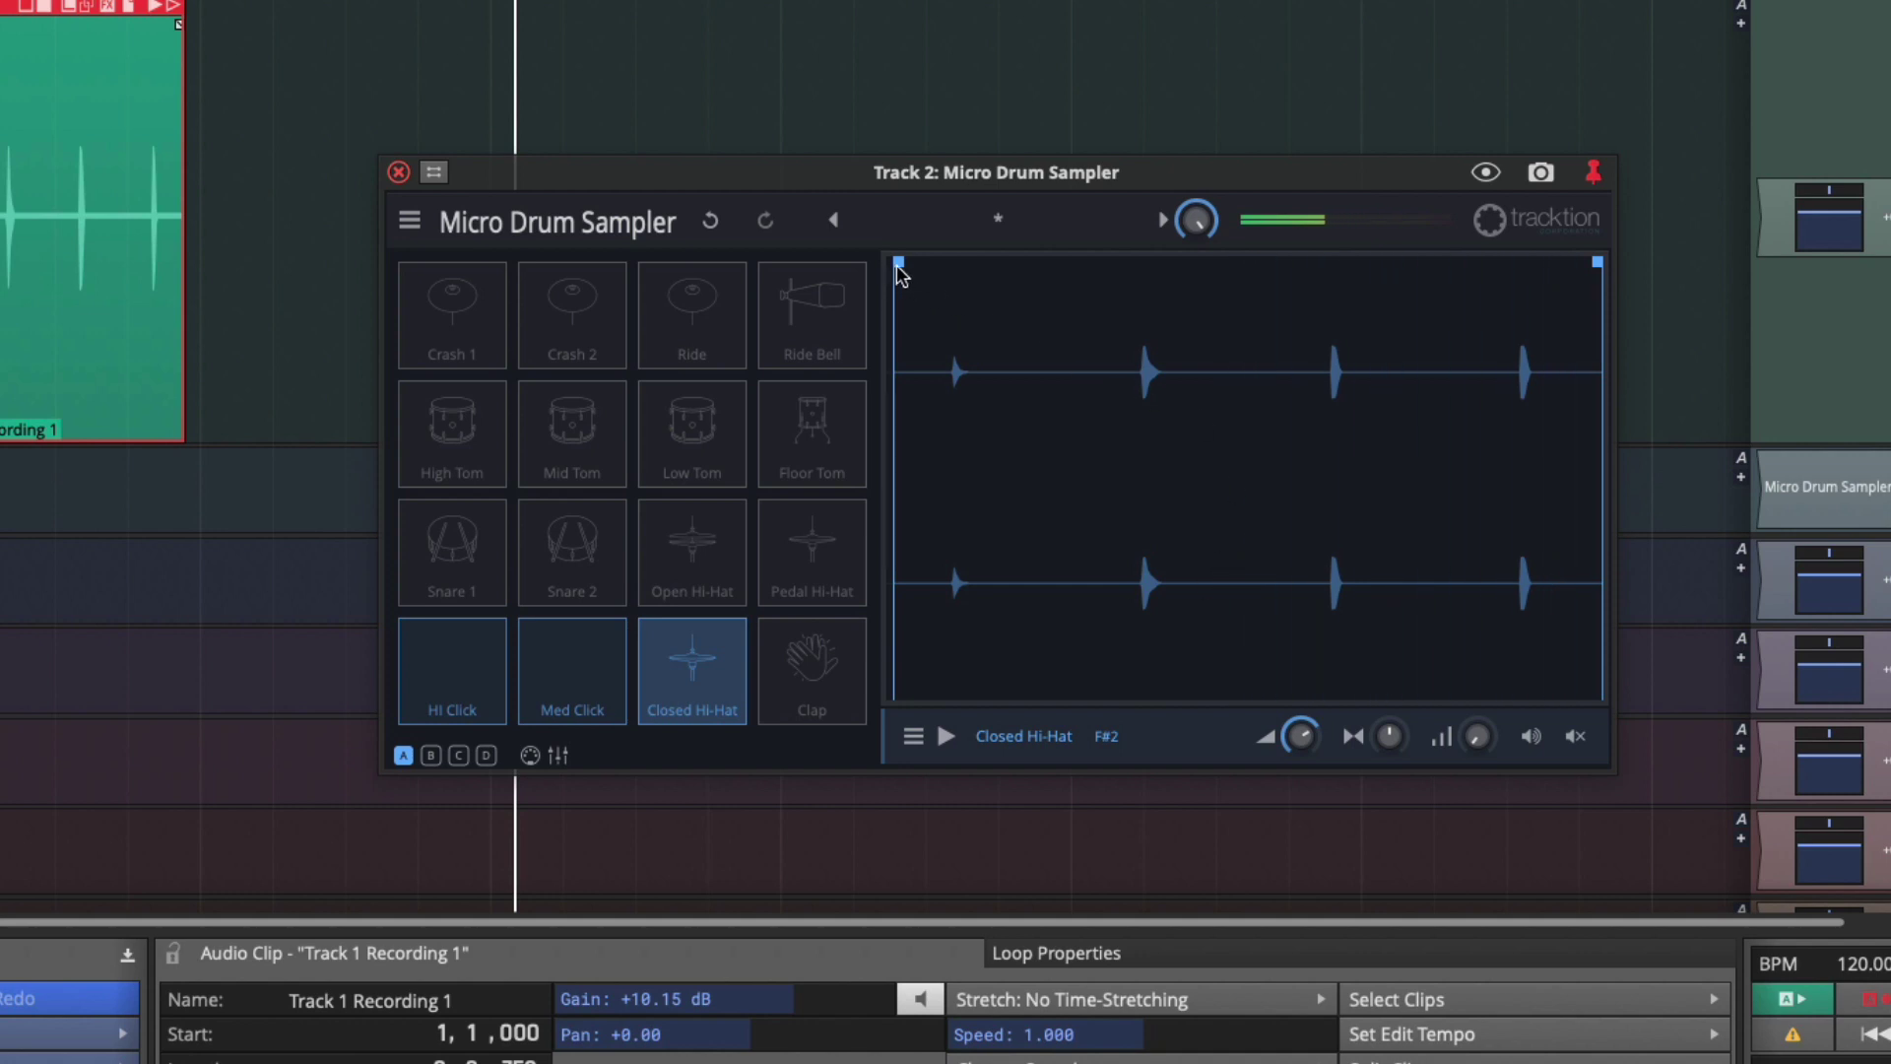
Trim the Closed Hi-Hat sample to one short hit and audition it.
mouse_move(899, 264)
left_mouse_down()
mouse_move(1351, 313)
mouse_move(1323, 308)
left_mouse_up()
left_click_drag(1596, 266, 1354, 307)
scroll(1332, 343, "up", 5)
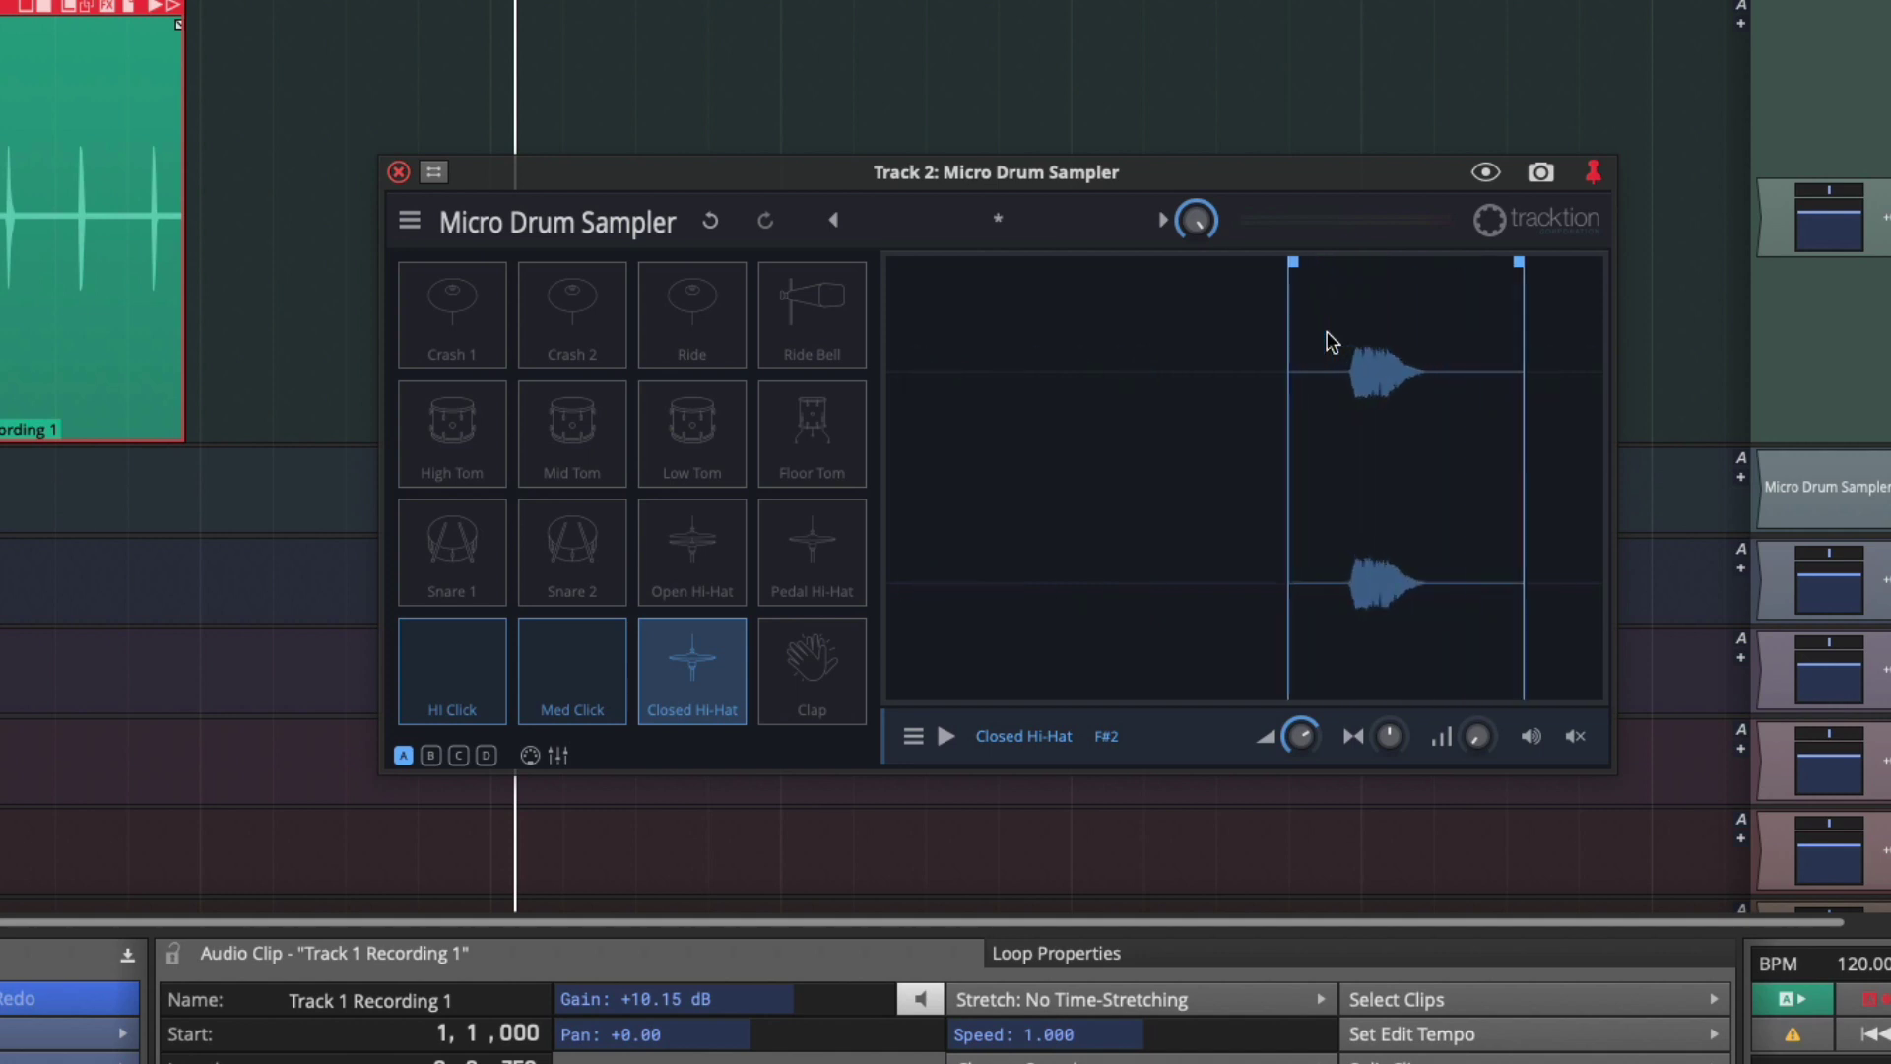
left_click_drag(1291, 266, 1348, 264)
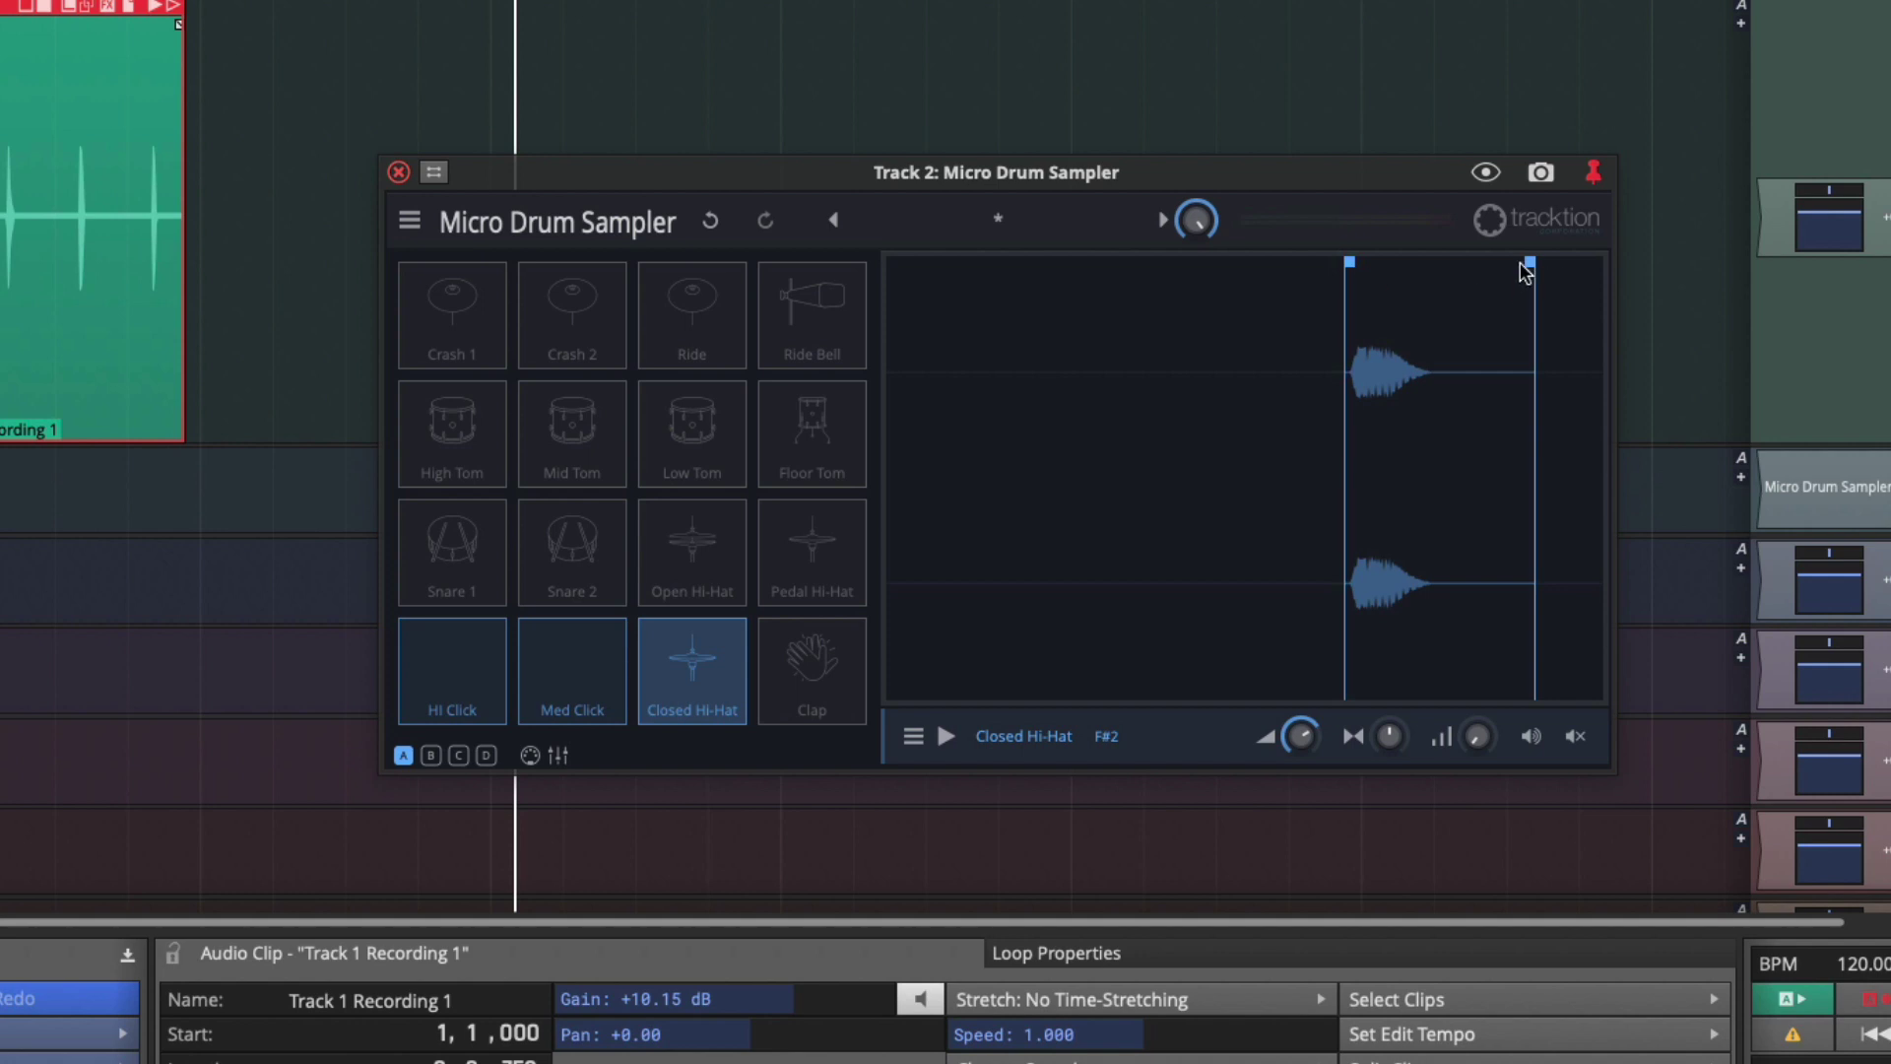
left_click_drag(1529, 264, 1444, 279)
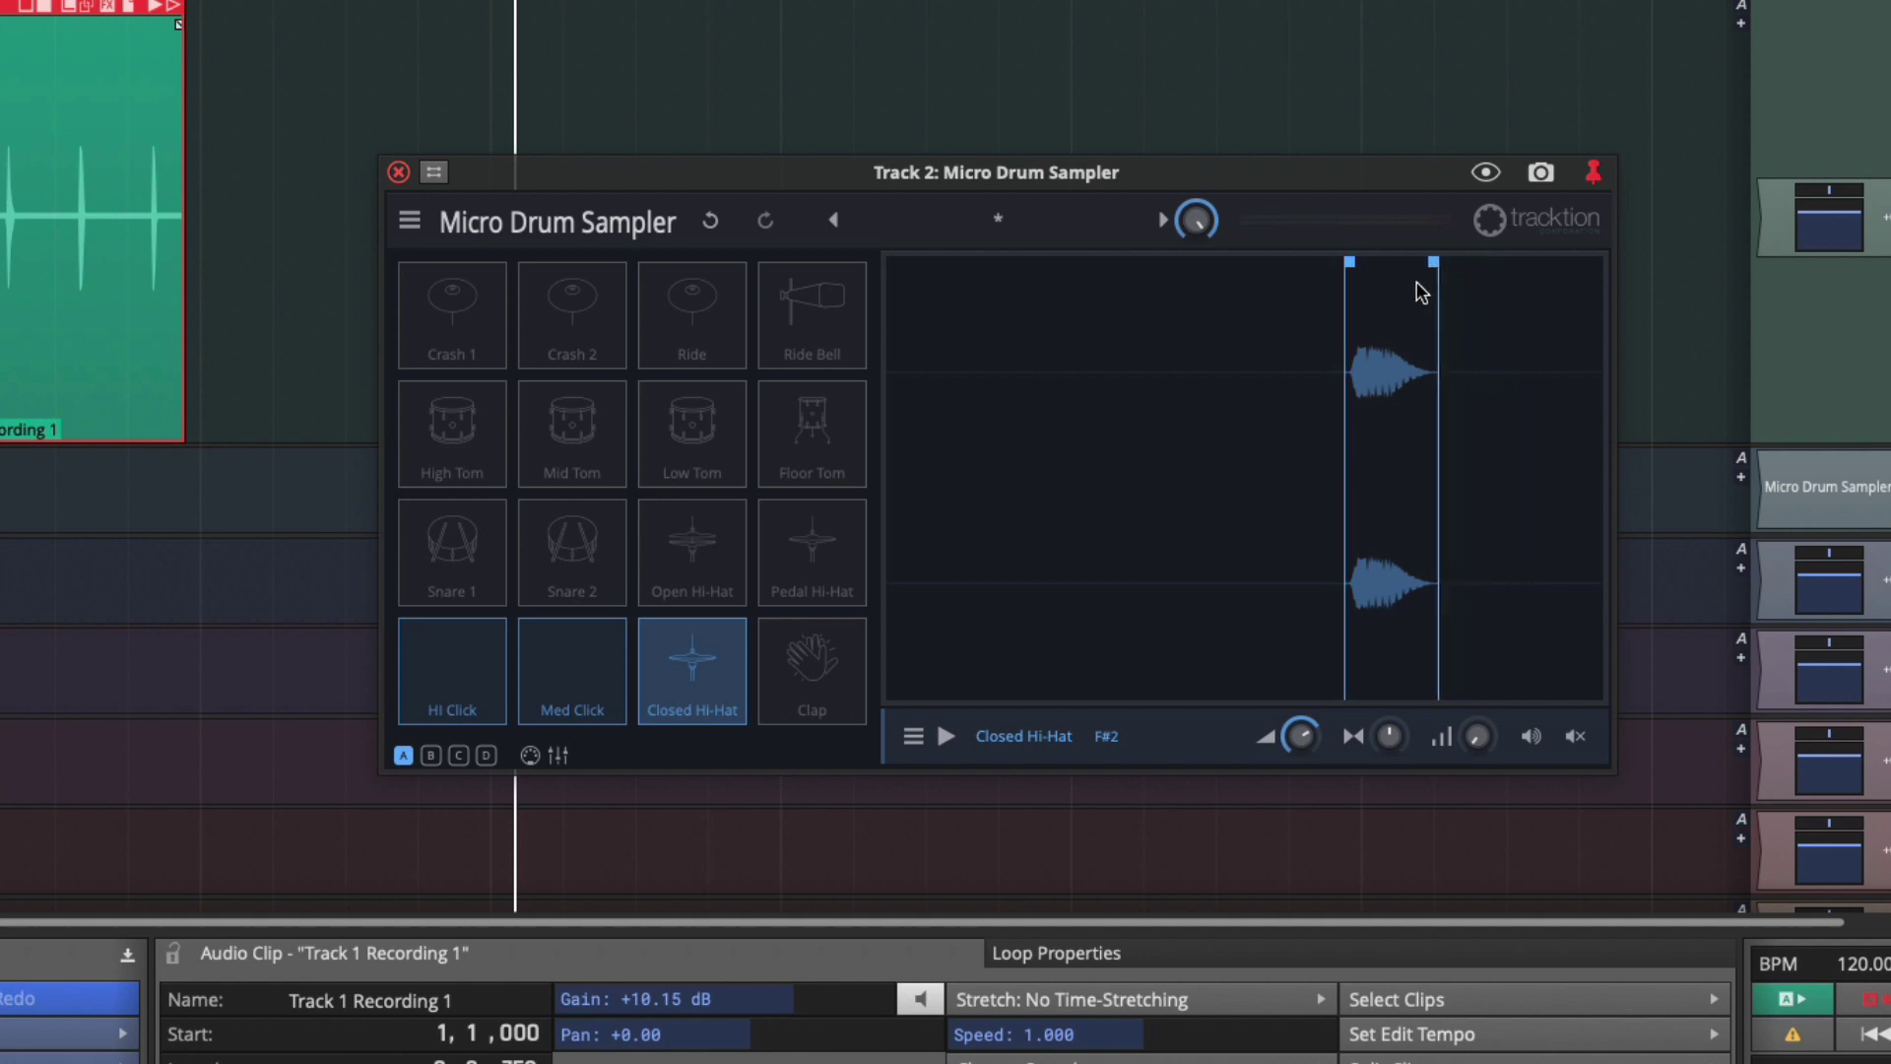
scroll(1400, 355, "up", 5)
scroll(1402, 365, "down", 1)
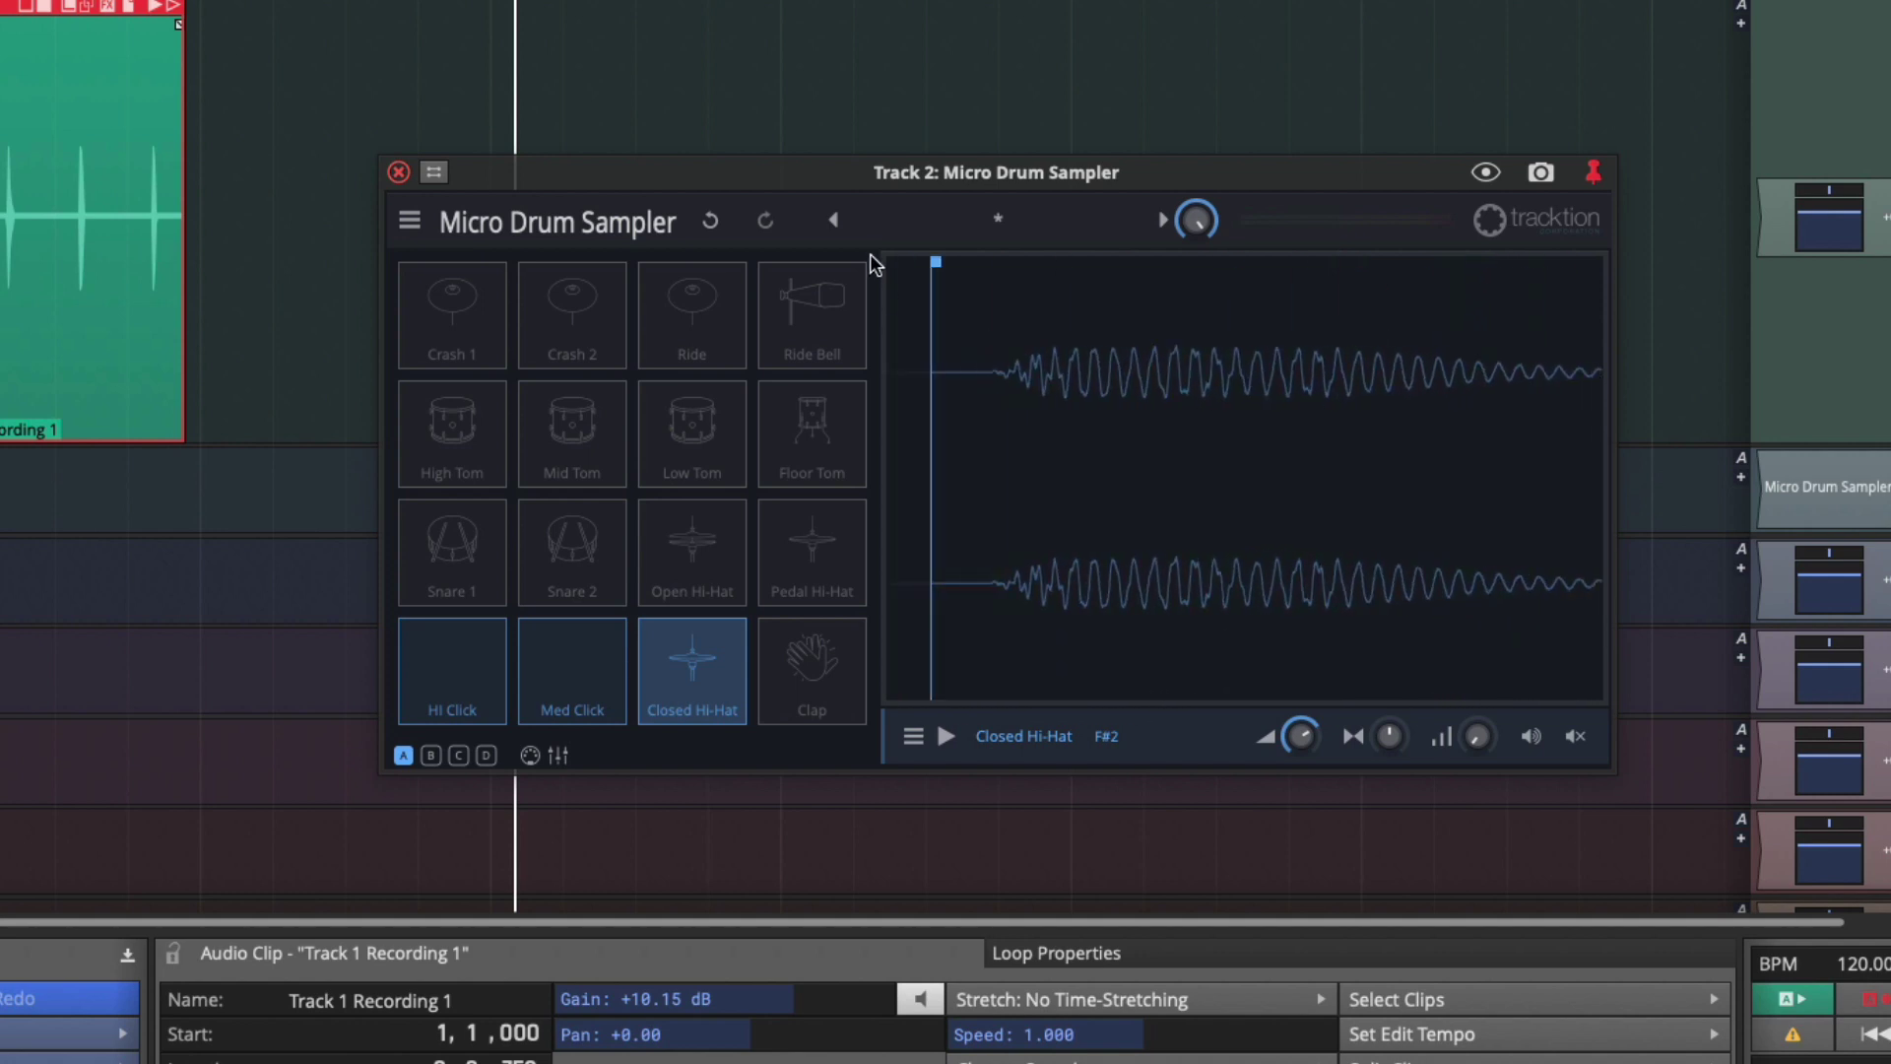
left_click_drag(938, 262, 990, 261)
scroll(1100, 504, "down", 2)
scroll(1102, 507, "down", 2)
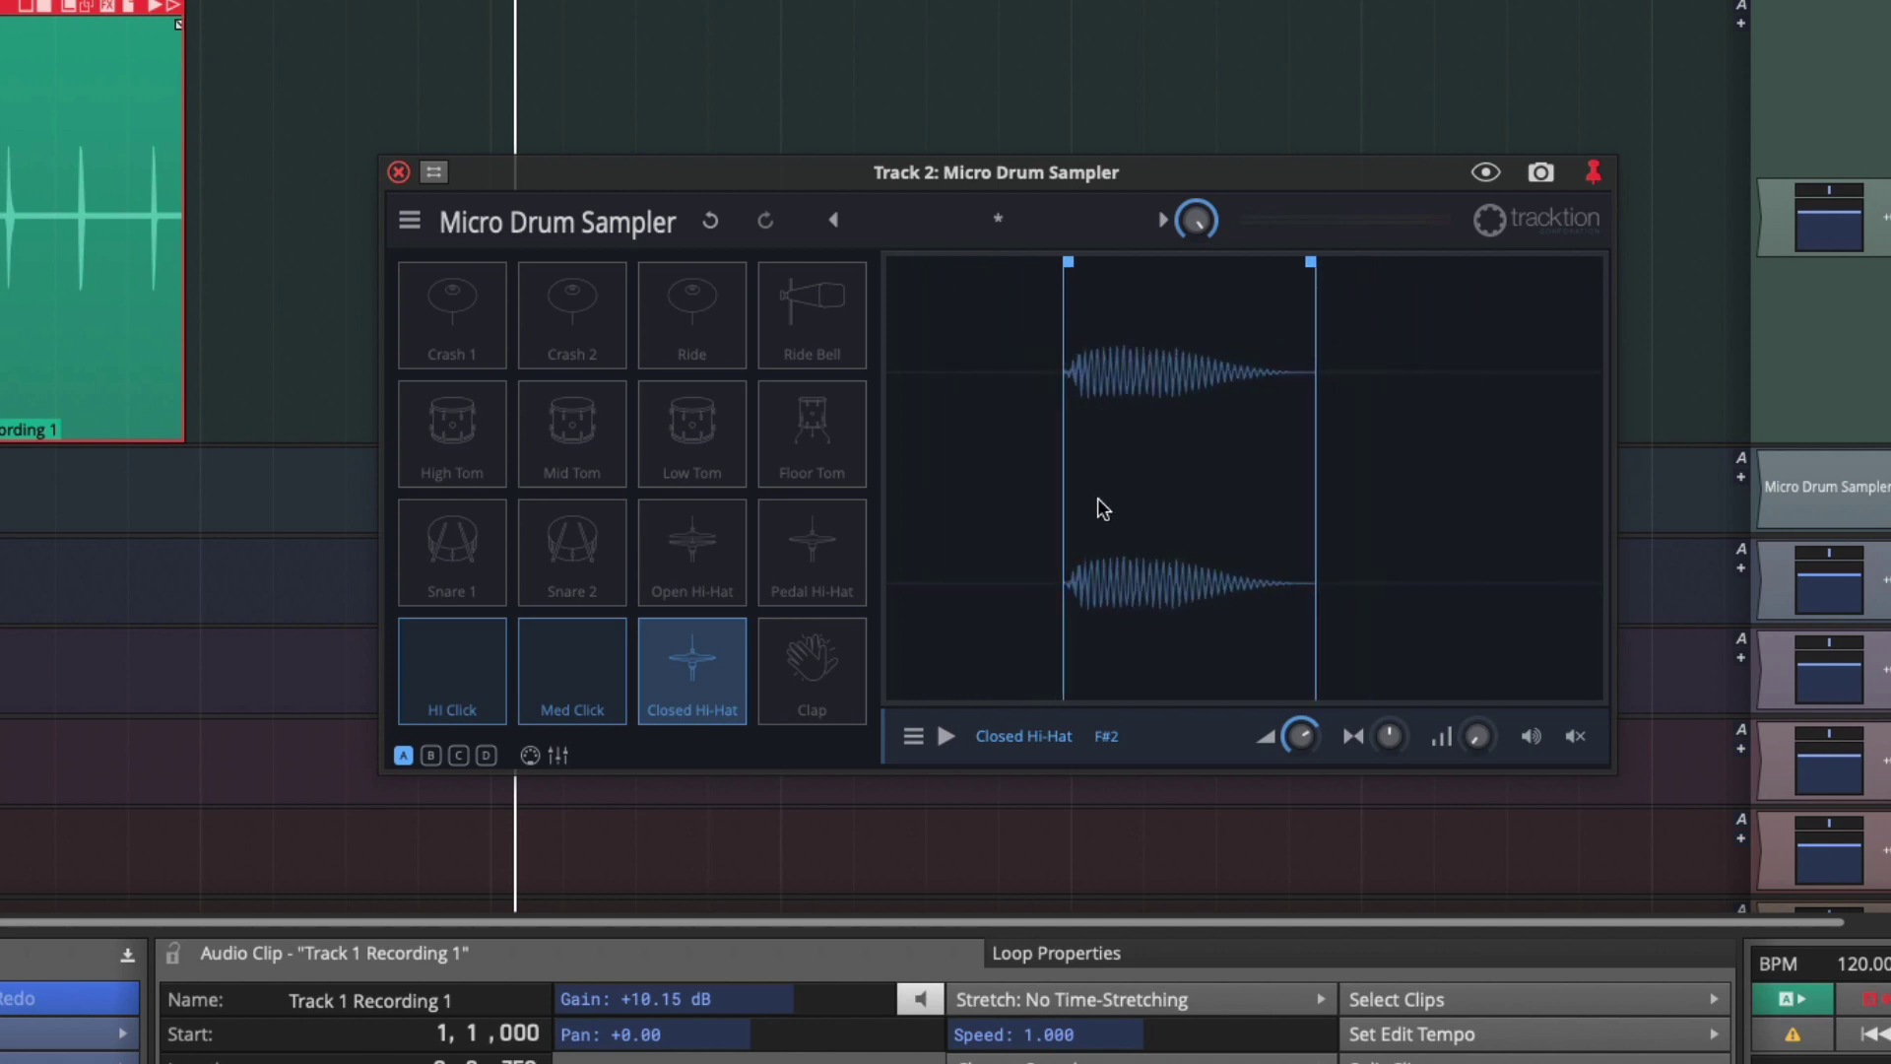
left_click(724, 662)
left_click(724, 662)
Rename the pad 'Lo Click' and set its drum icon to None.
double_click(1014, 739)
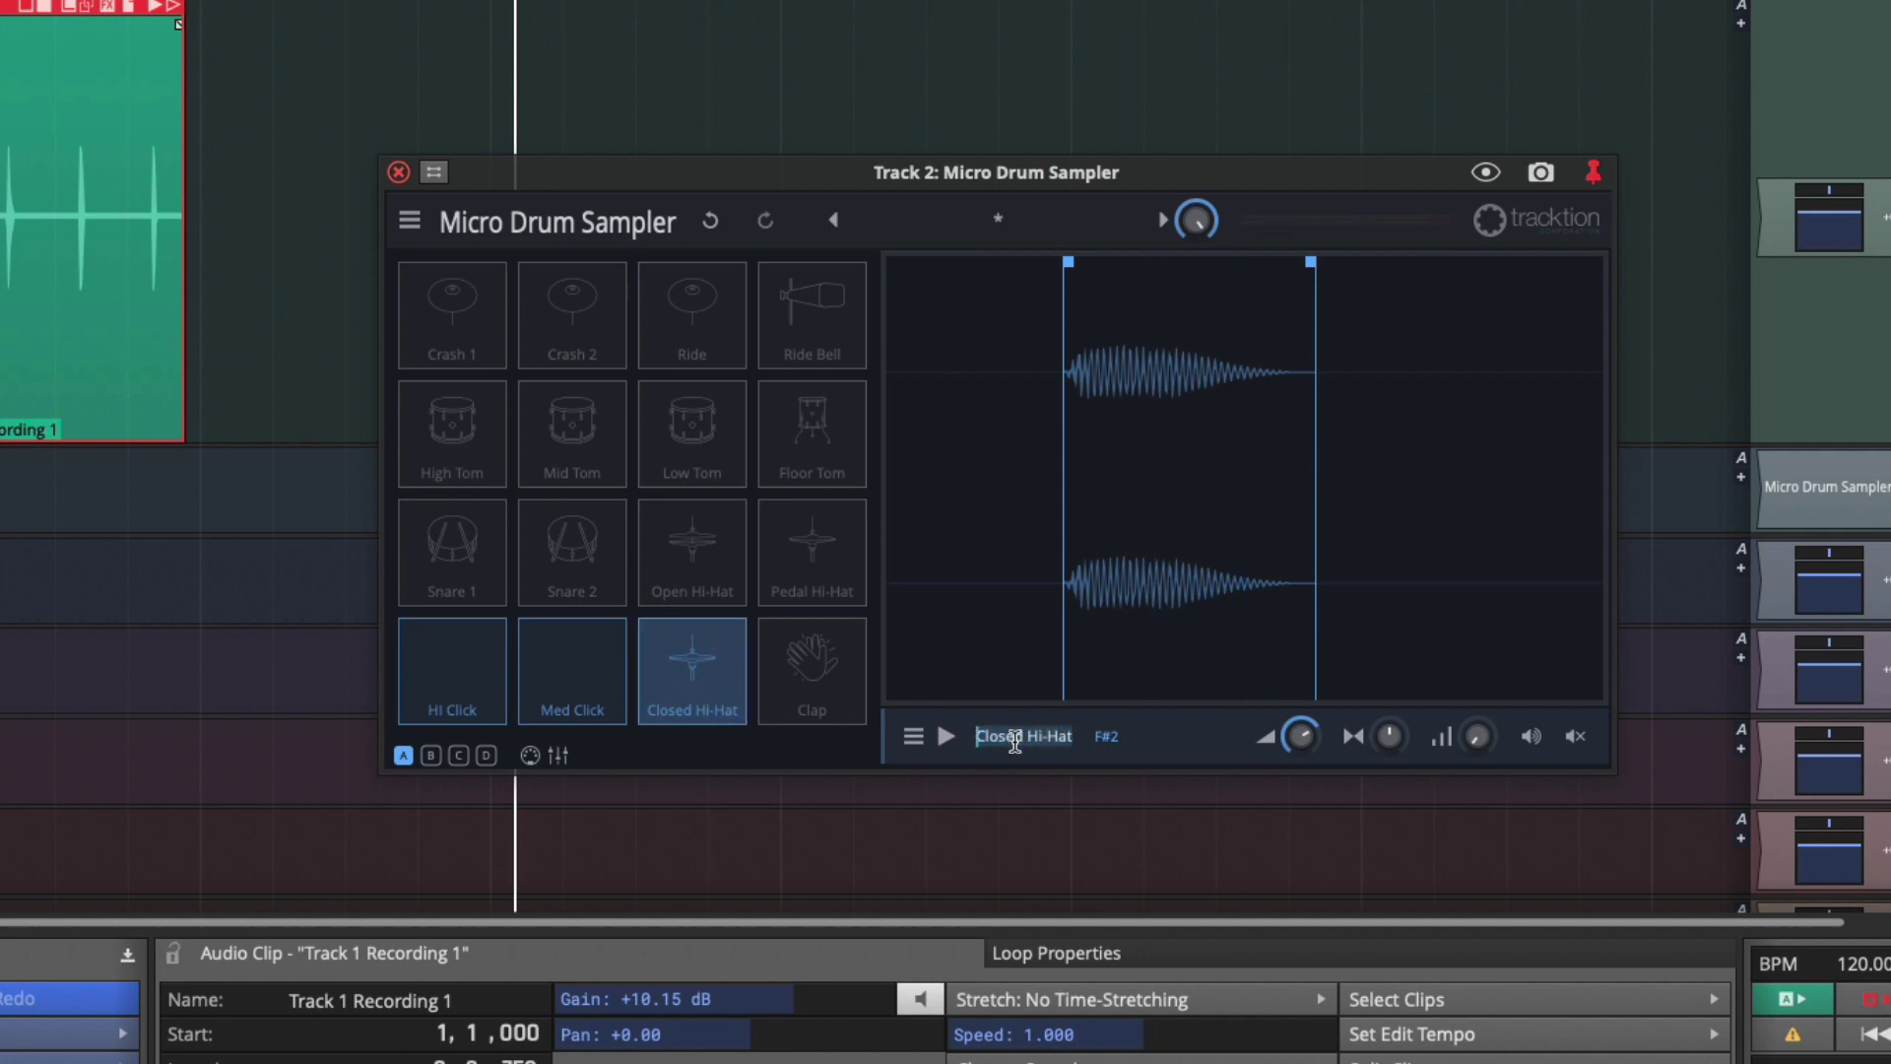
type("Co")
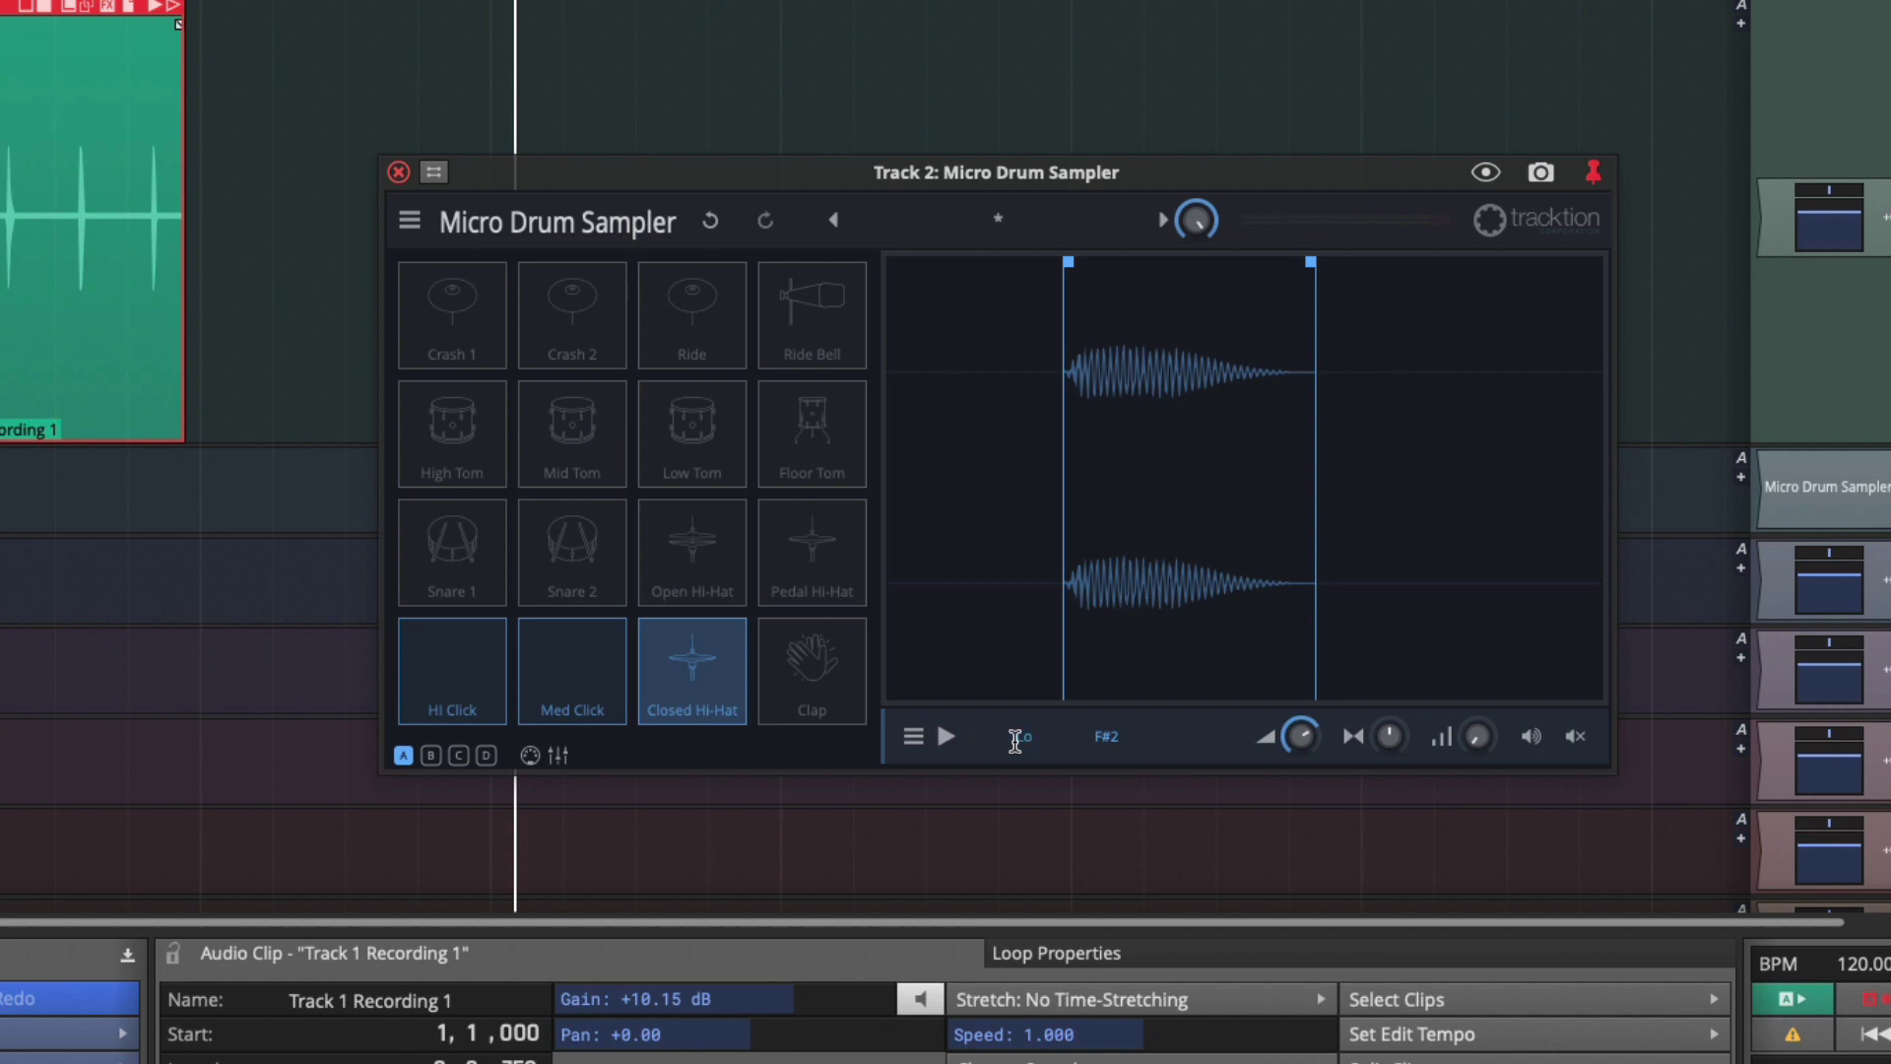
type(" Click")
left_click(913, 736)
mouse_move(926, 772)
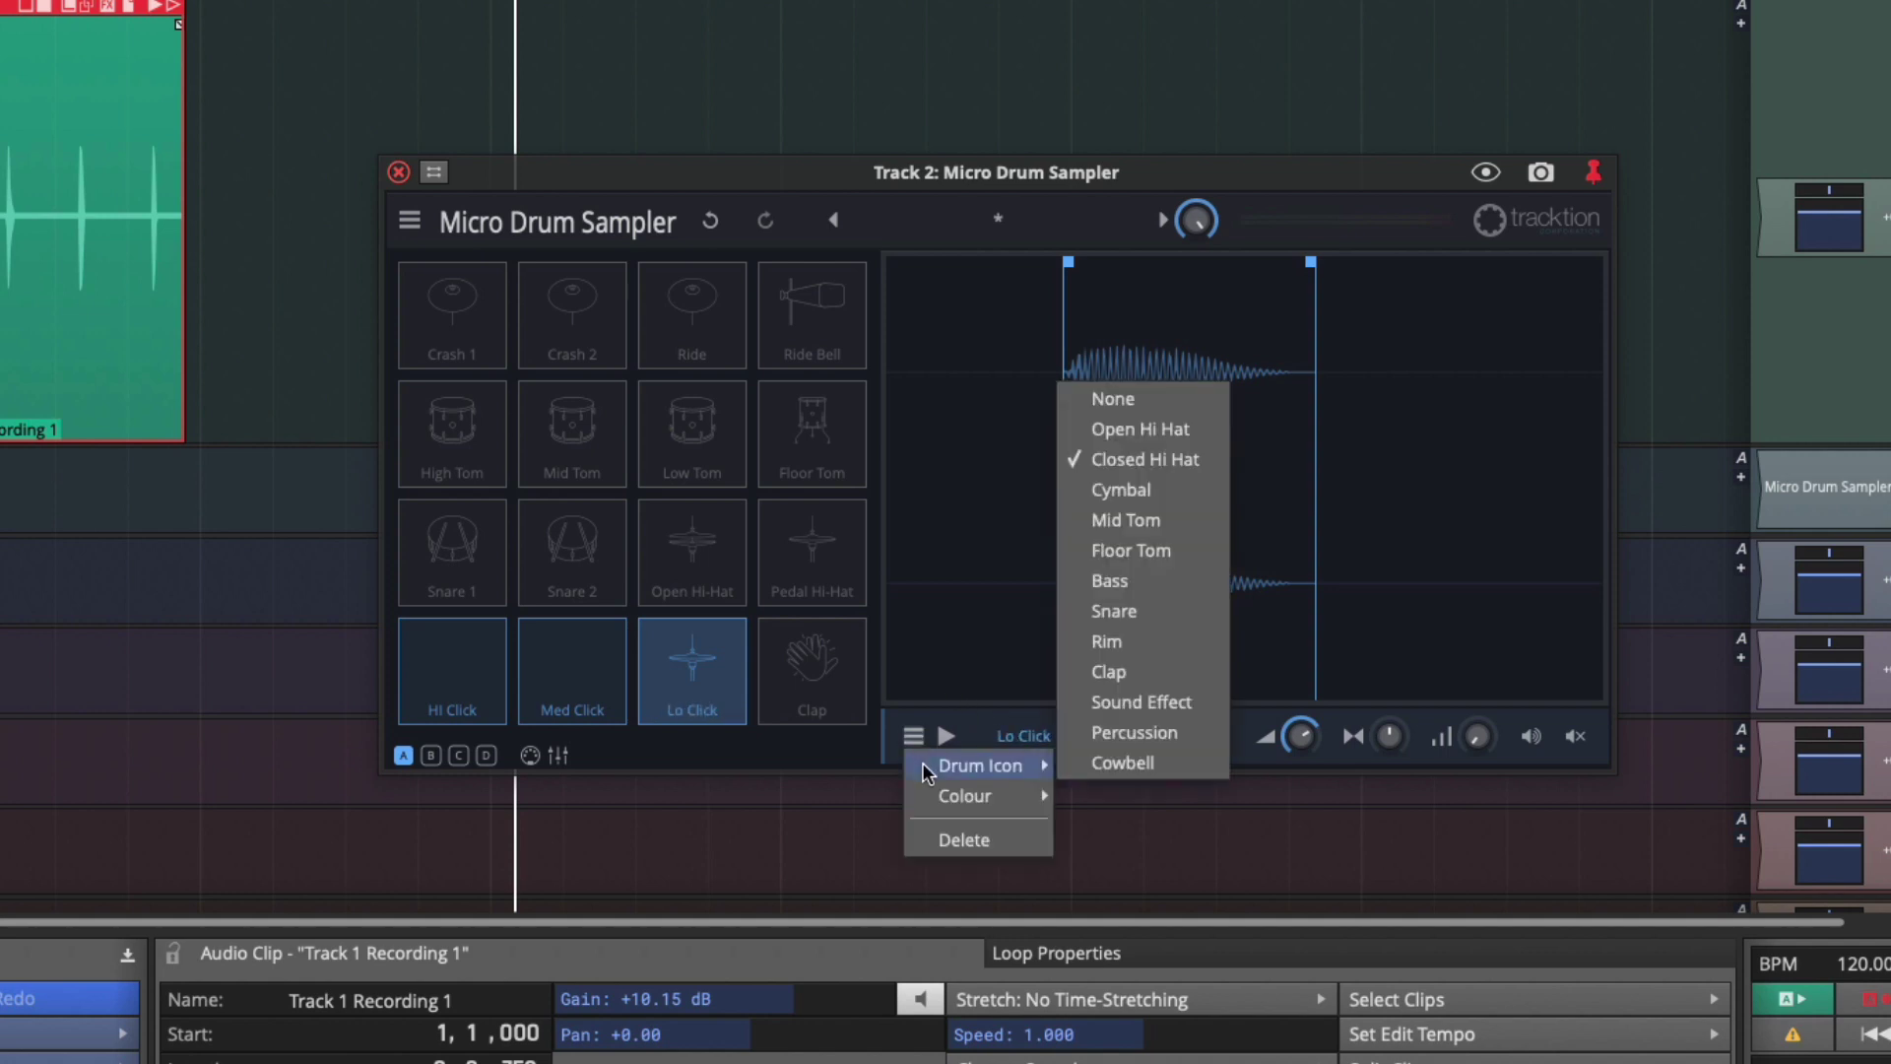
left_click(1172, 400)
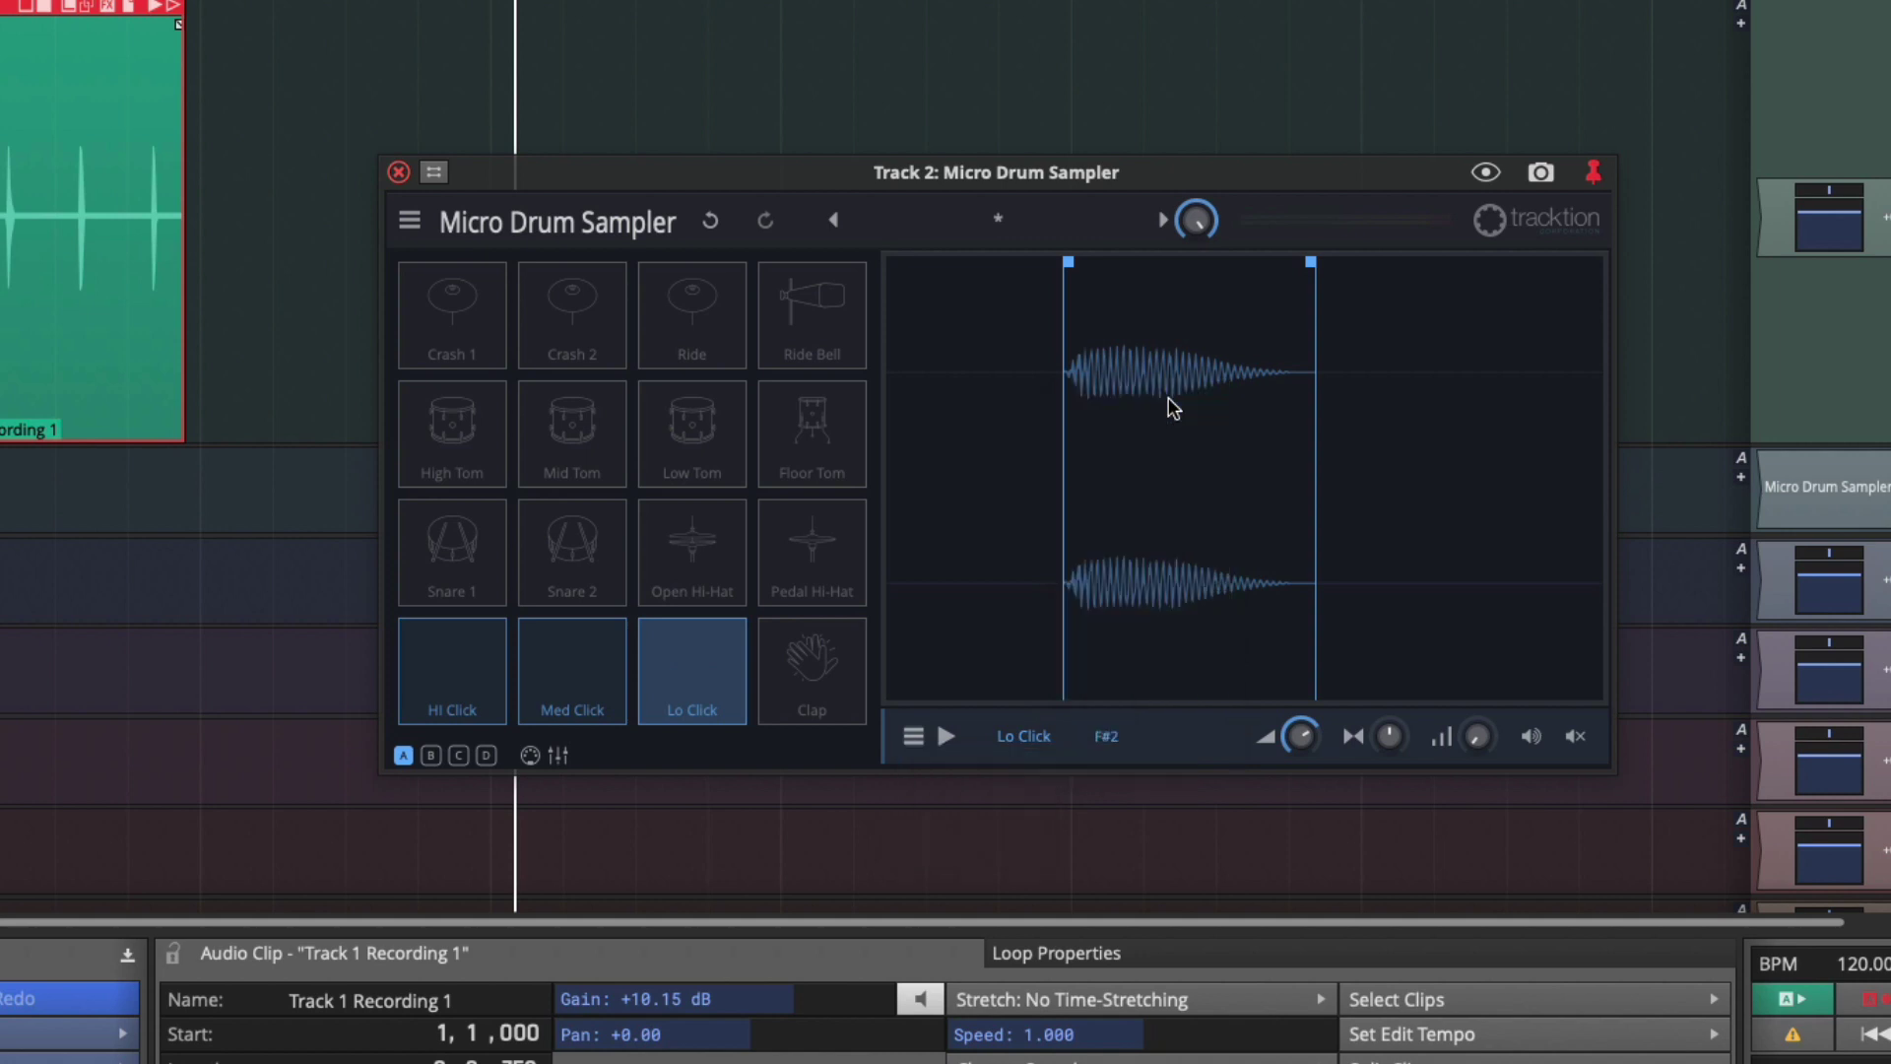
Save the sampler setup as preset 'Metronome Click', tagged Micro Drum Sampler and WEE.
left_click(560, 673)
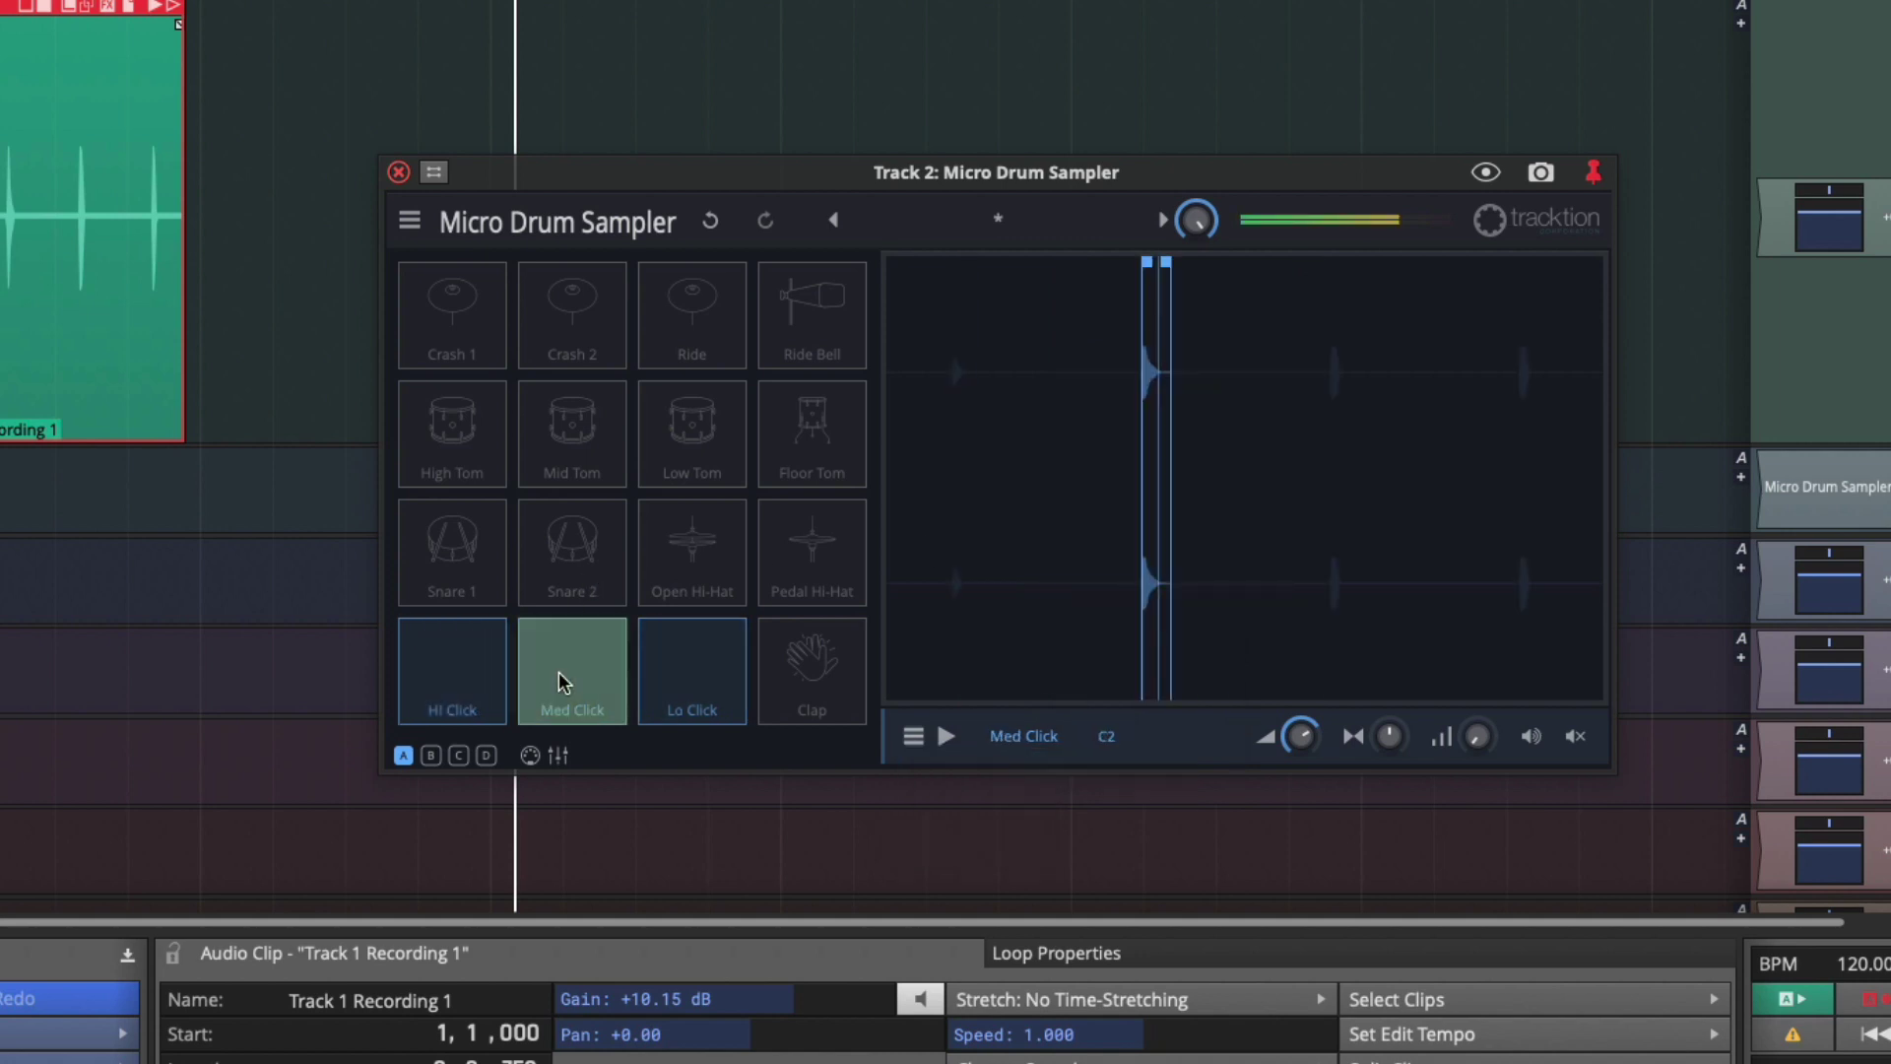
left_click(698, 662)
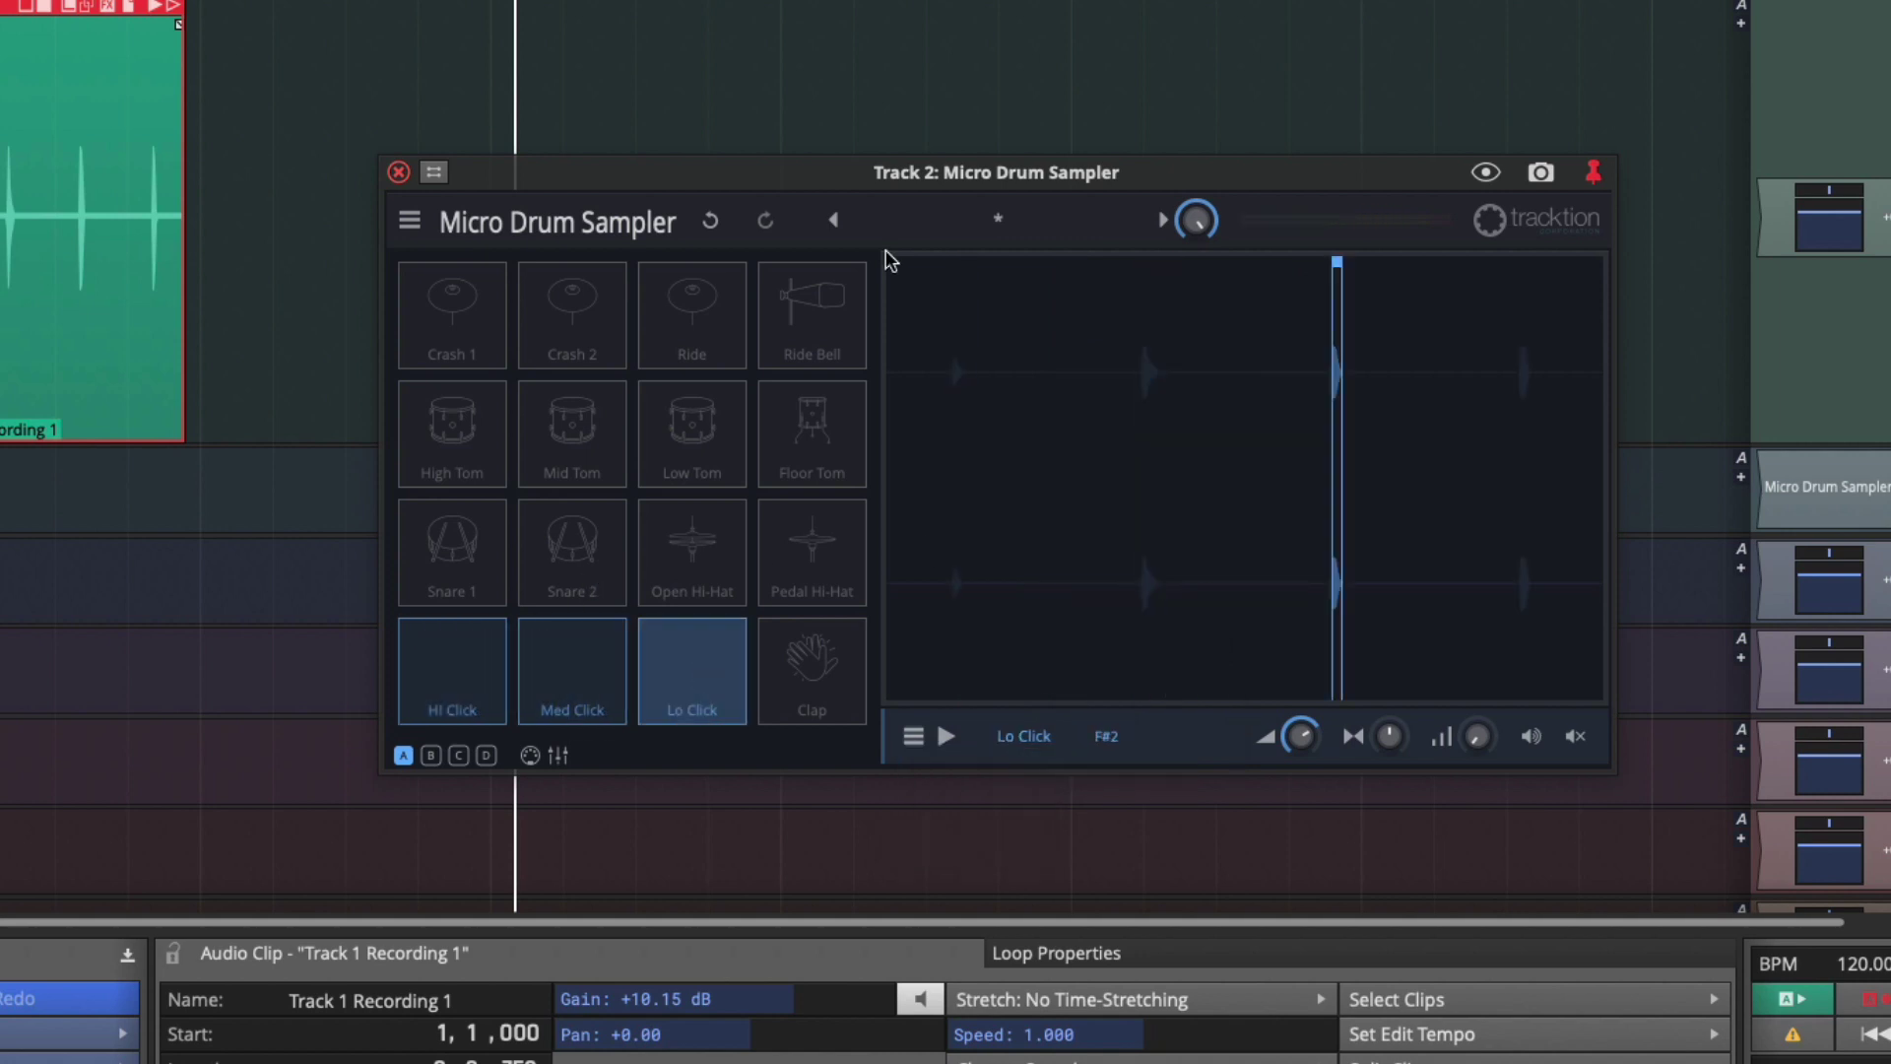
left_click(1011, 217)
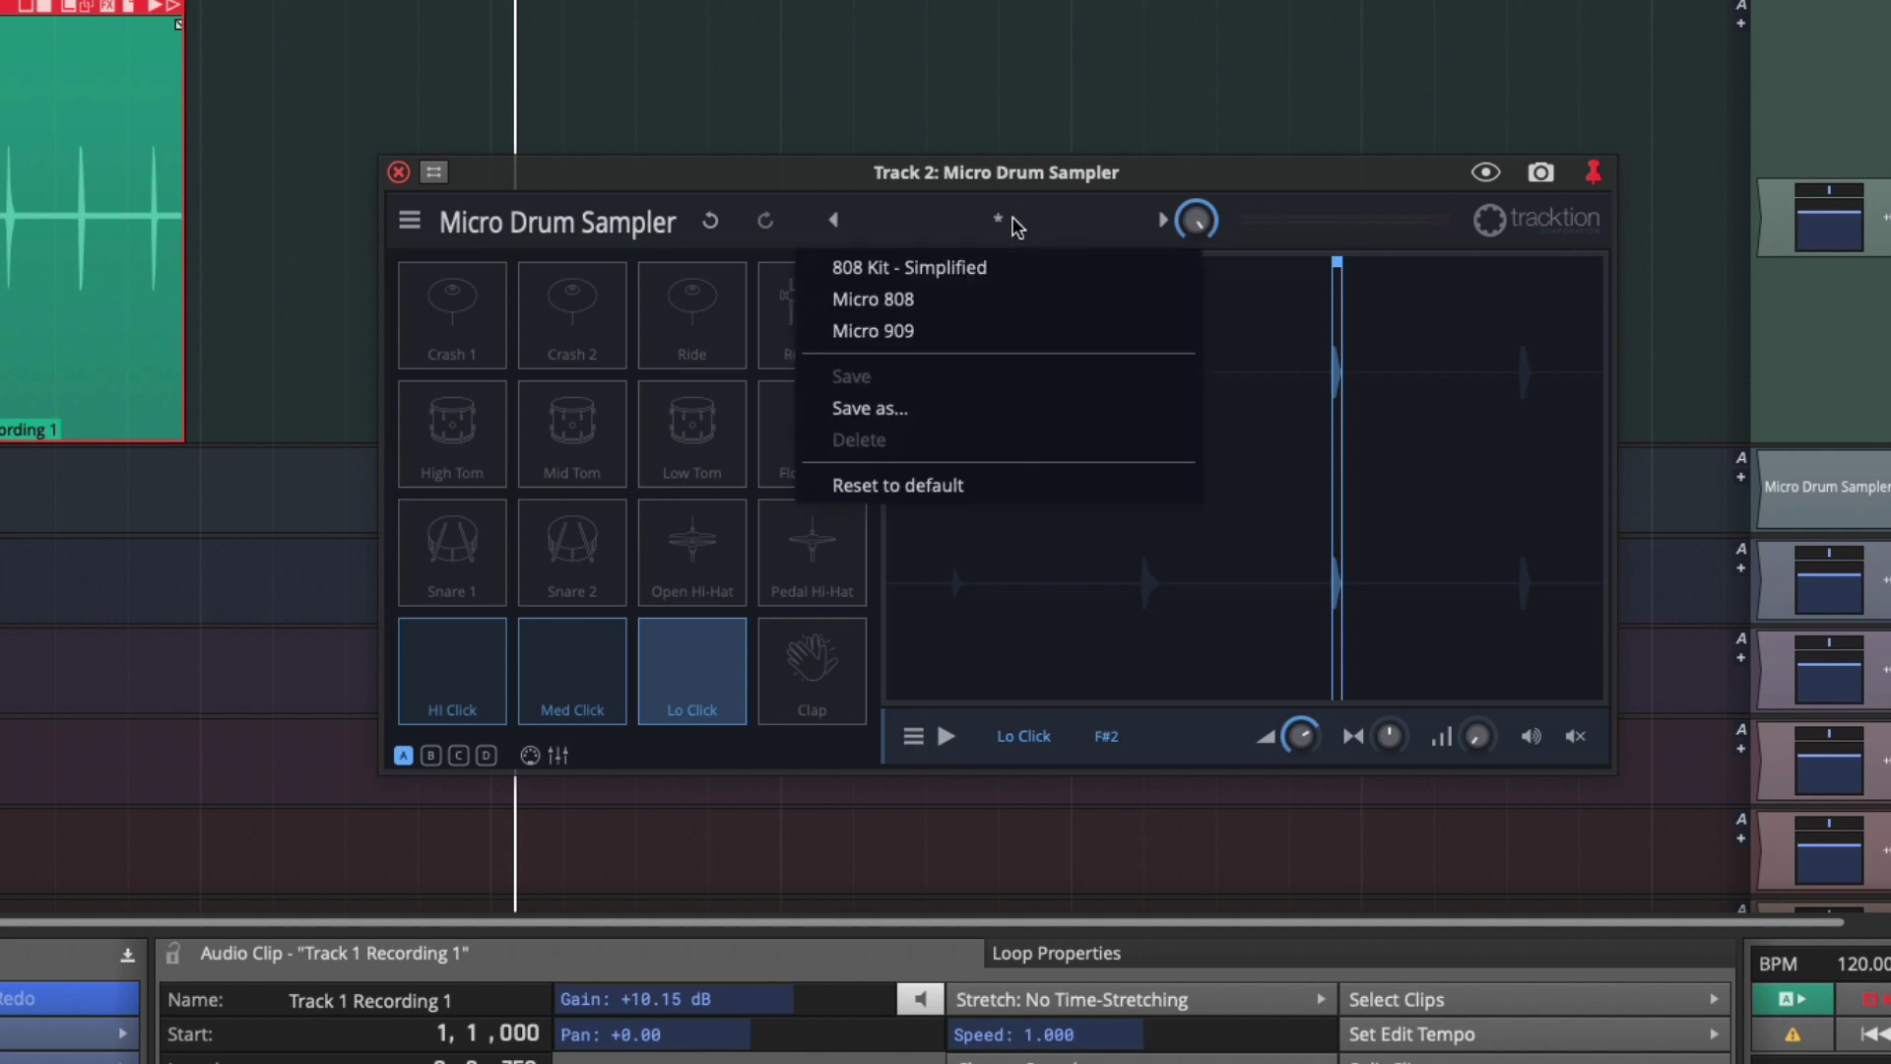
left_click(924, 408)
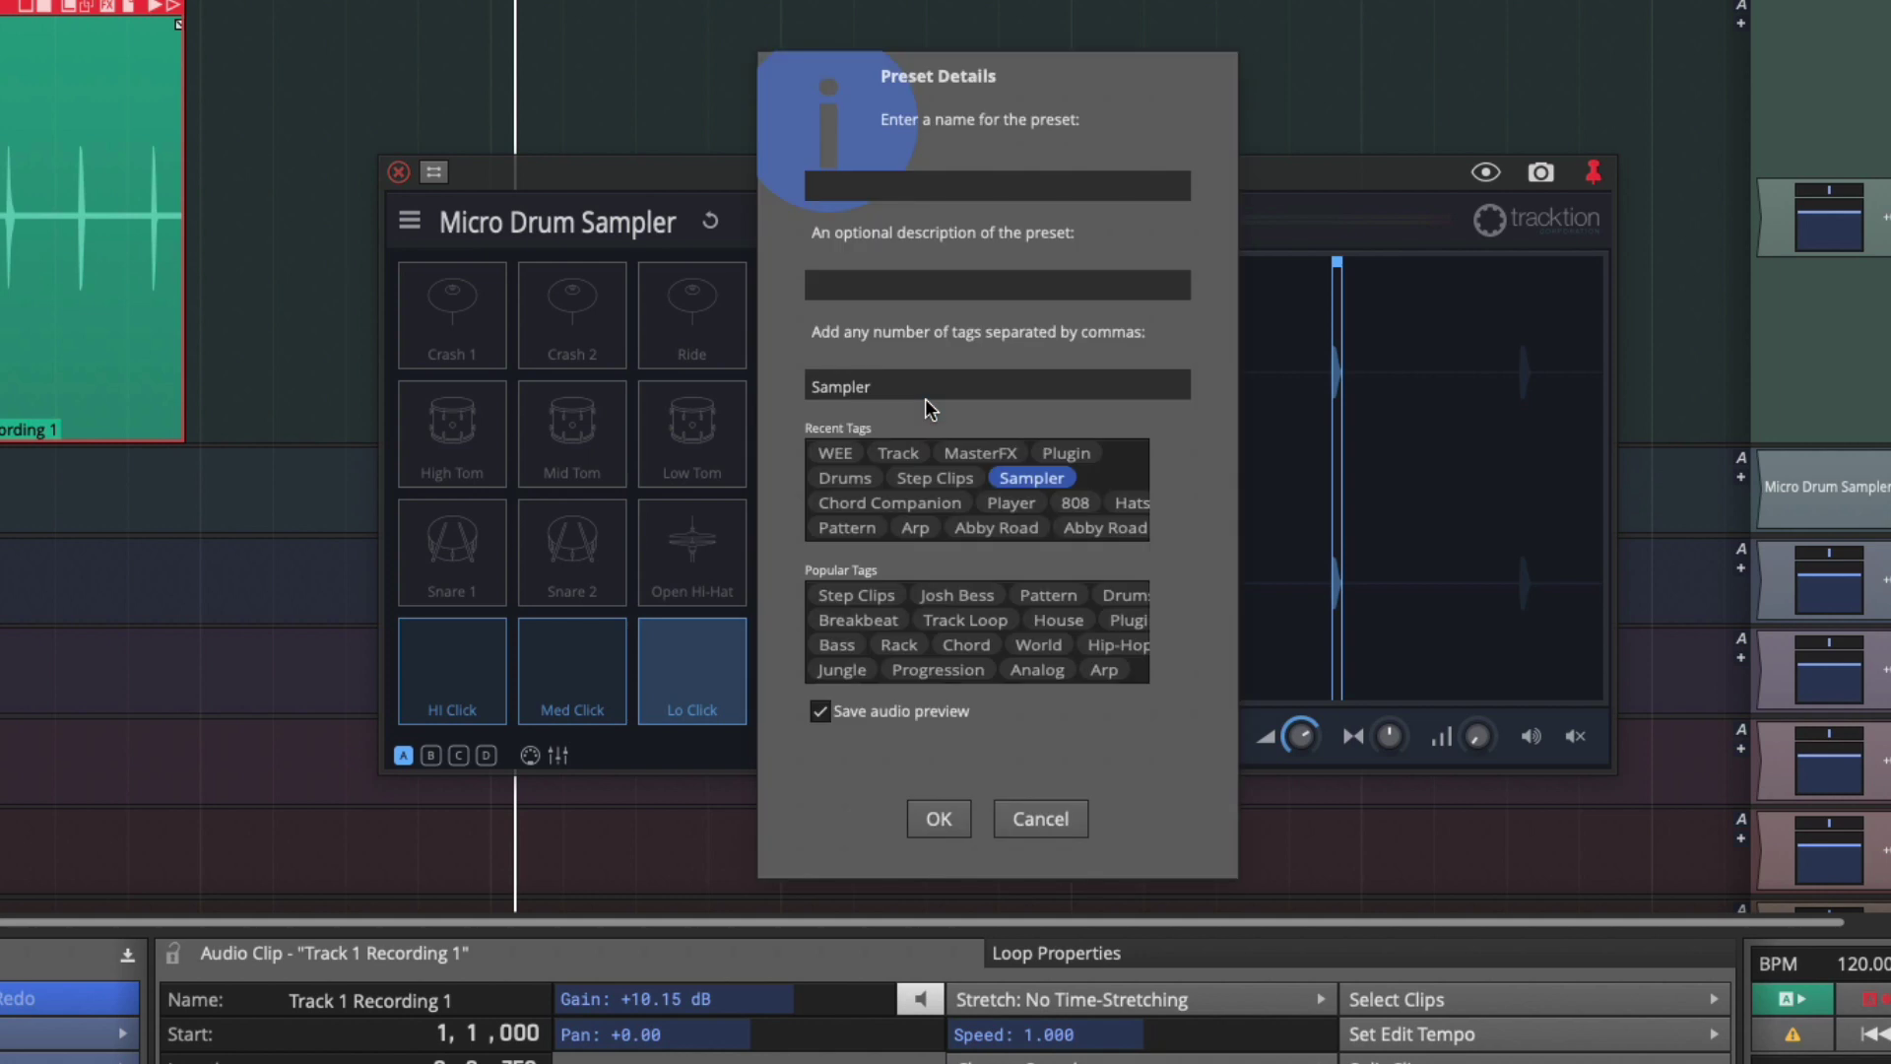
type("Metronome Click")
left_click(920, 391)
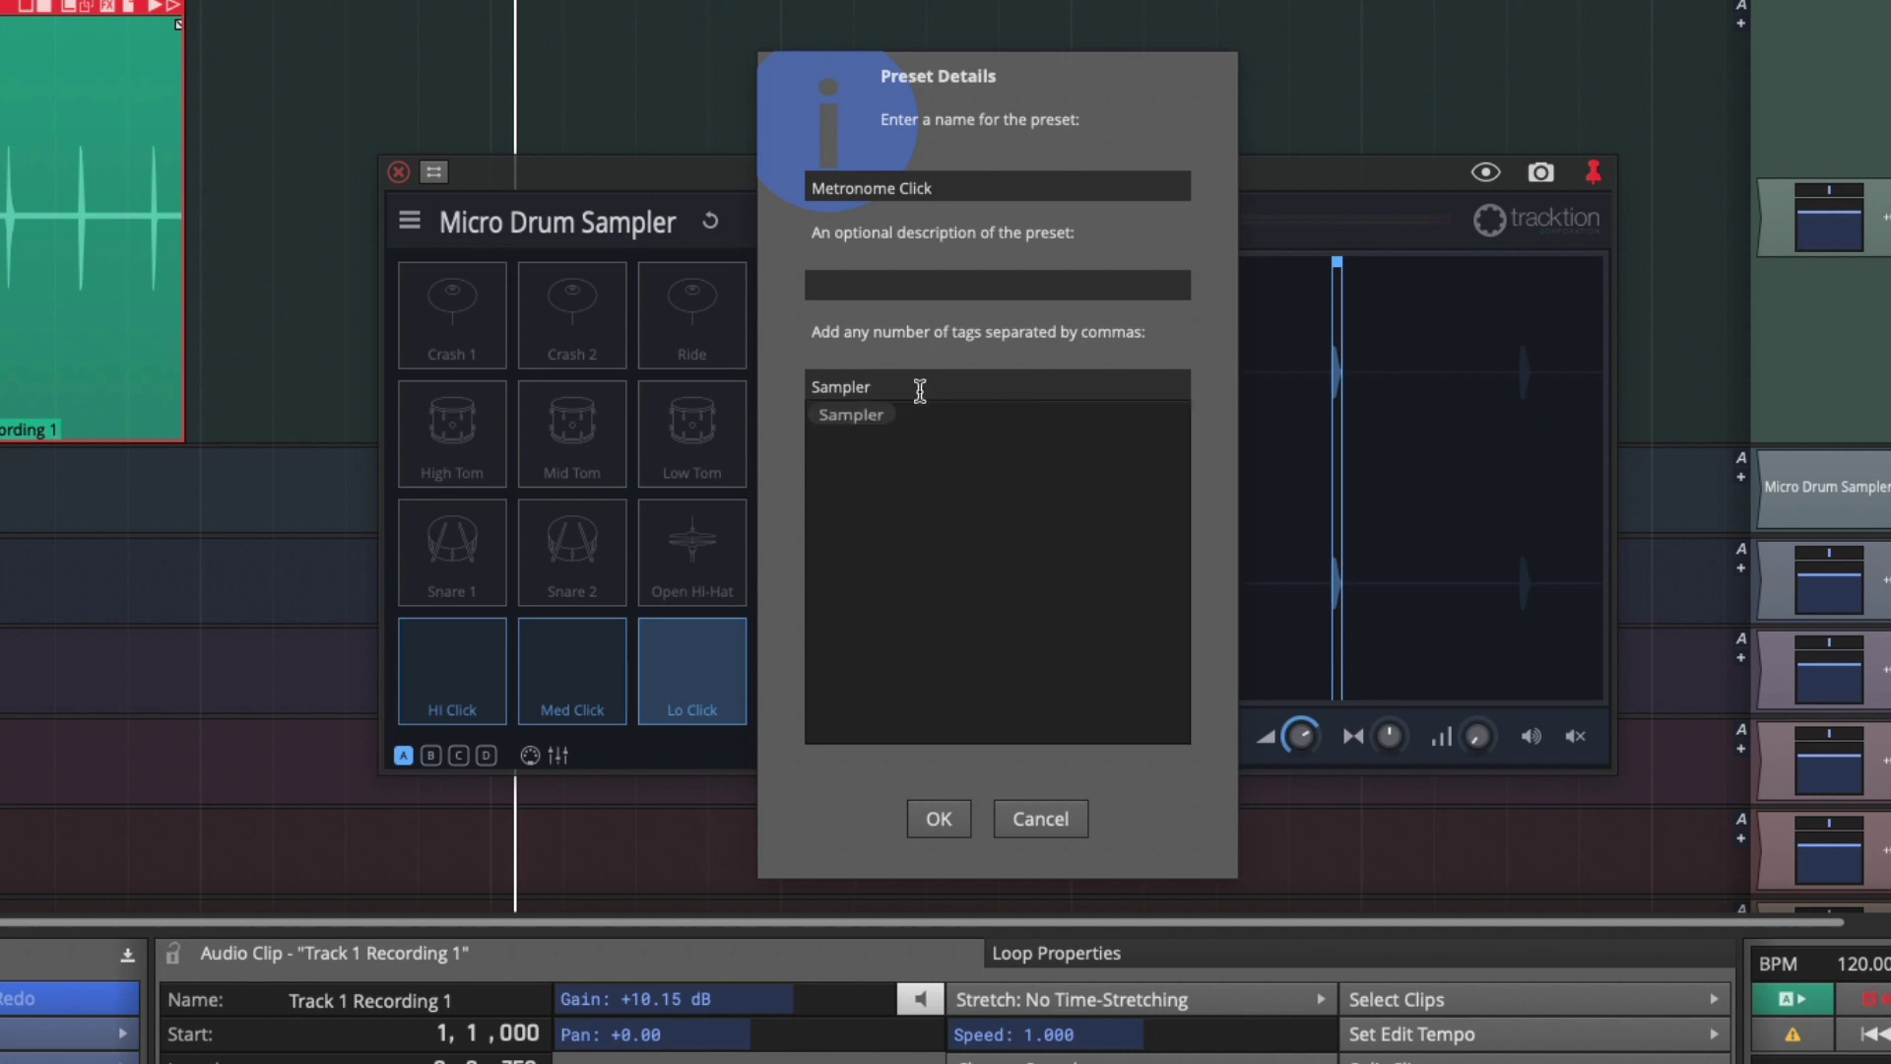
type(", Micro Drum Sampler, WEE")
left_click(941, 819)
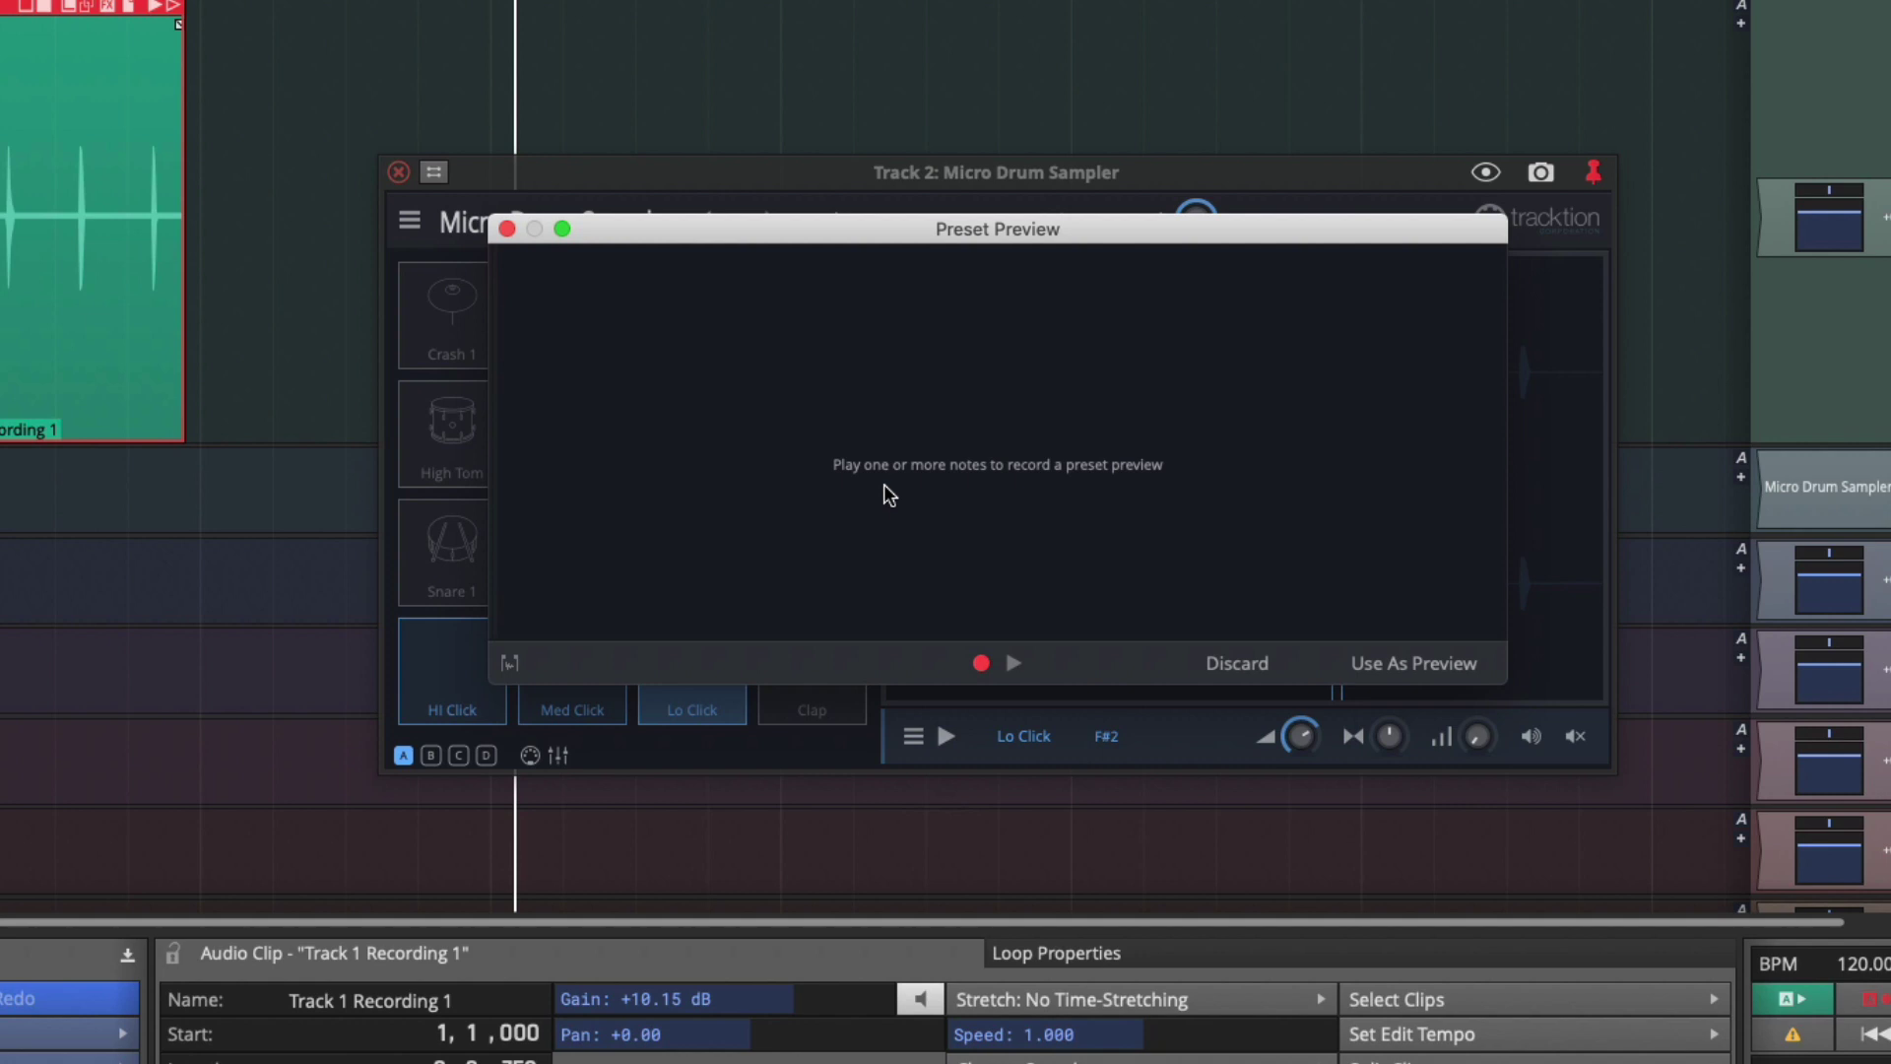
Record the Hi, Med and Lo Click pads as the preset's audio preview.
left_click(451, 685)
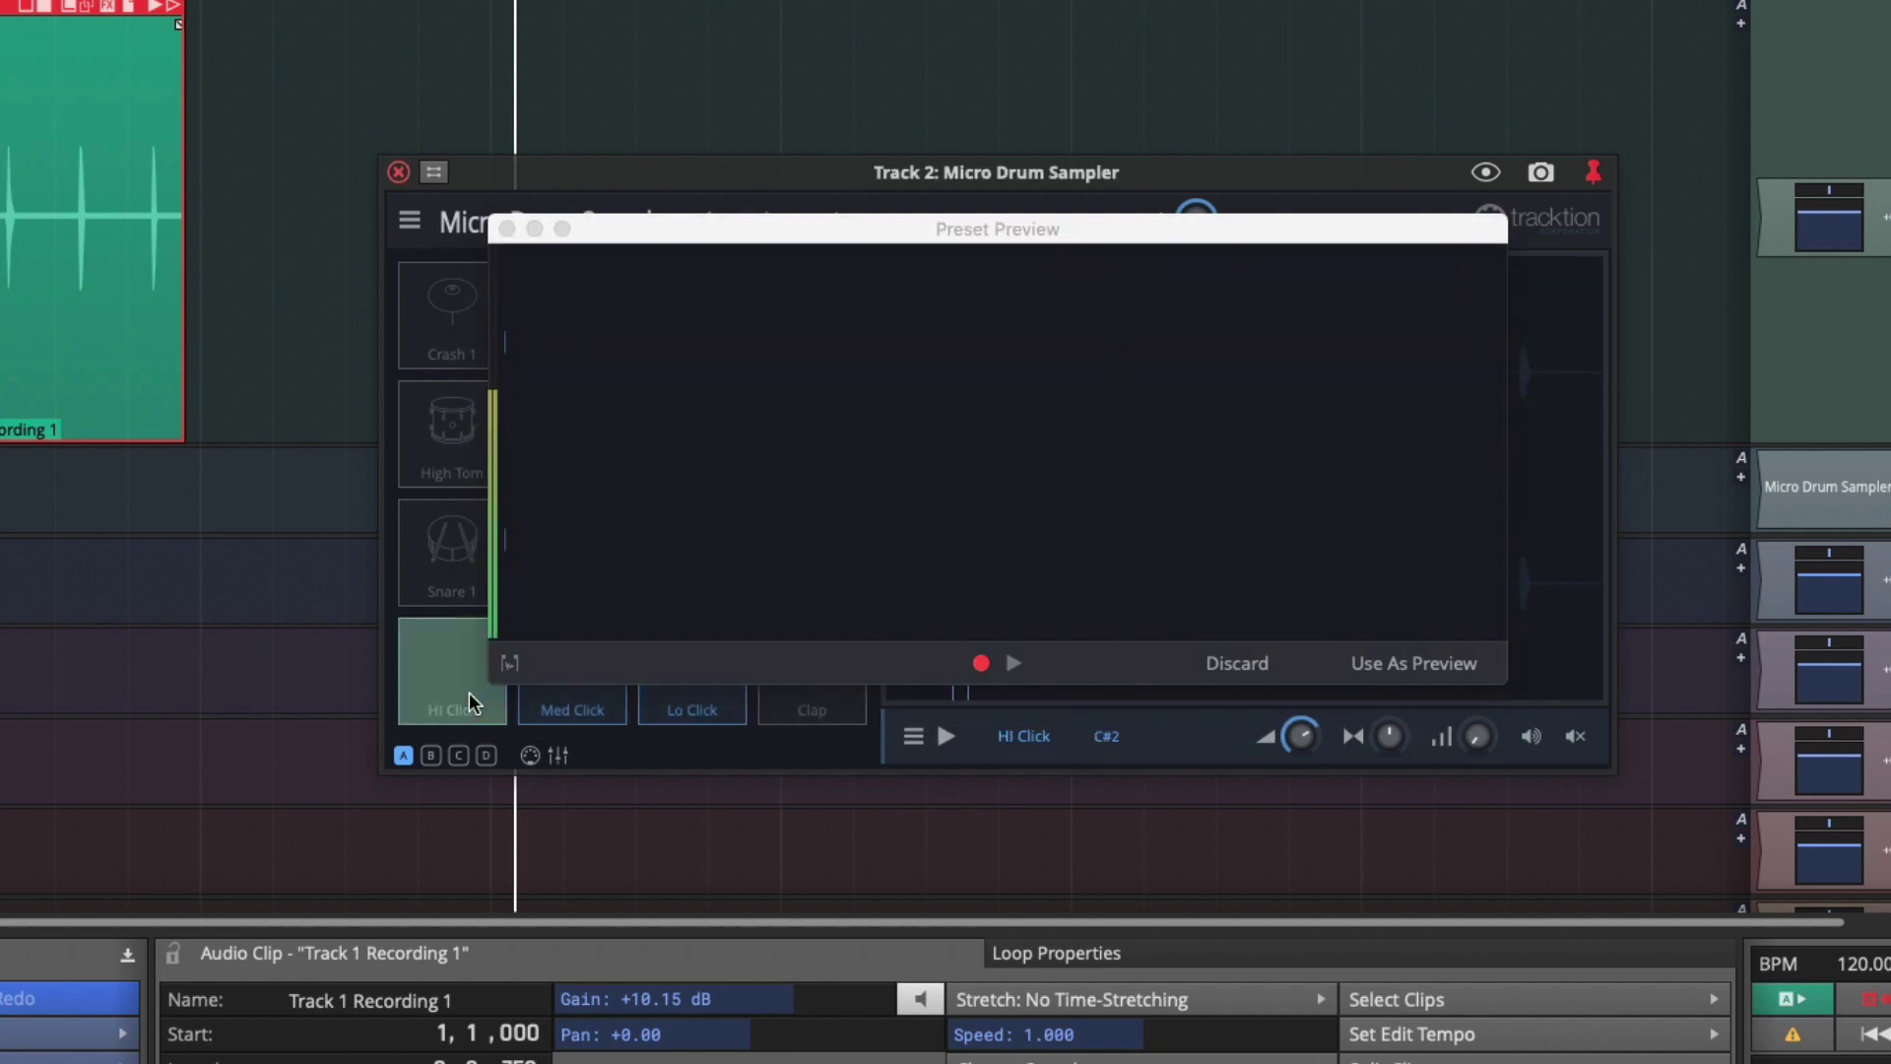
left_click(571, 702)
left_click(687, 707)
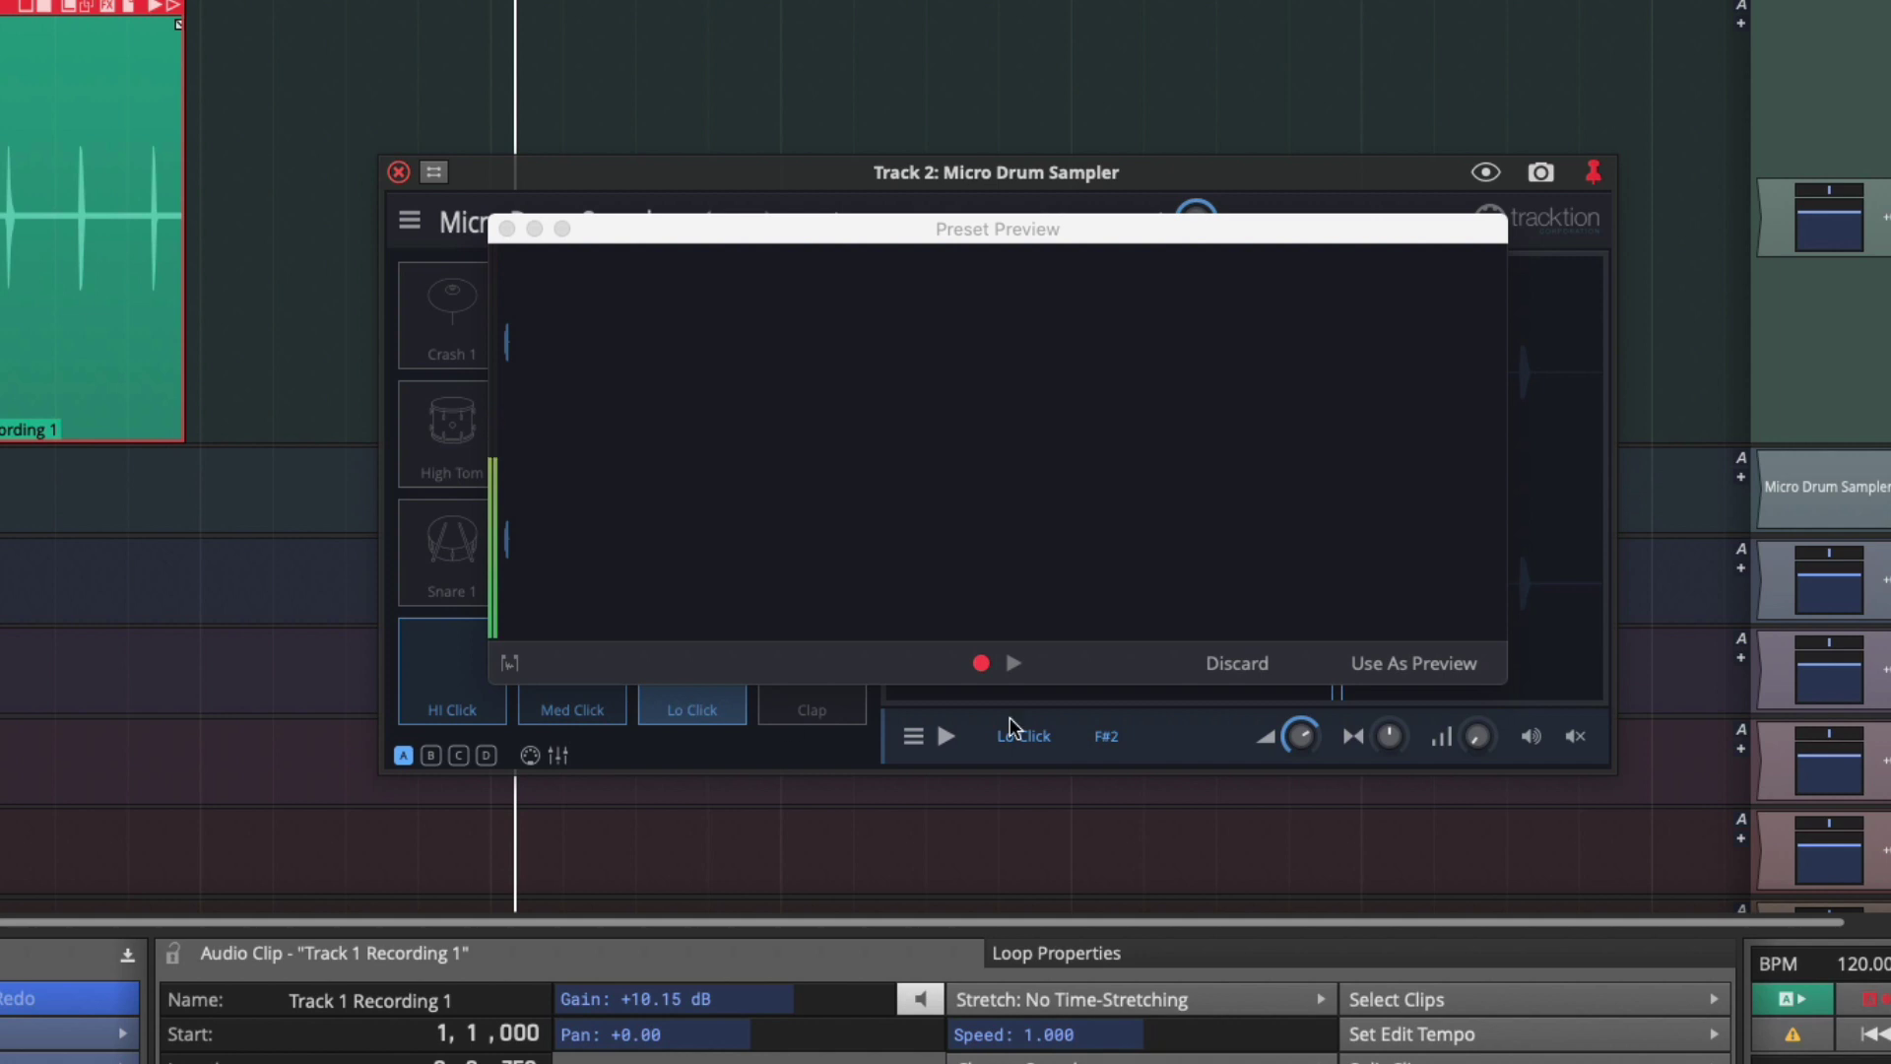
left_click(1379, 663)
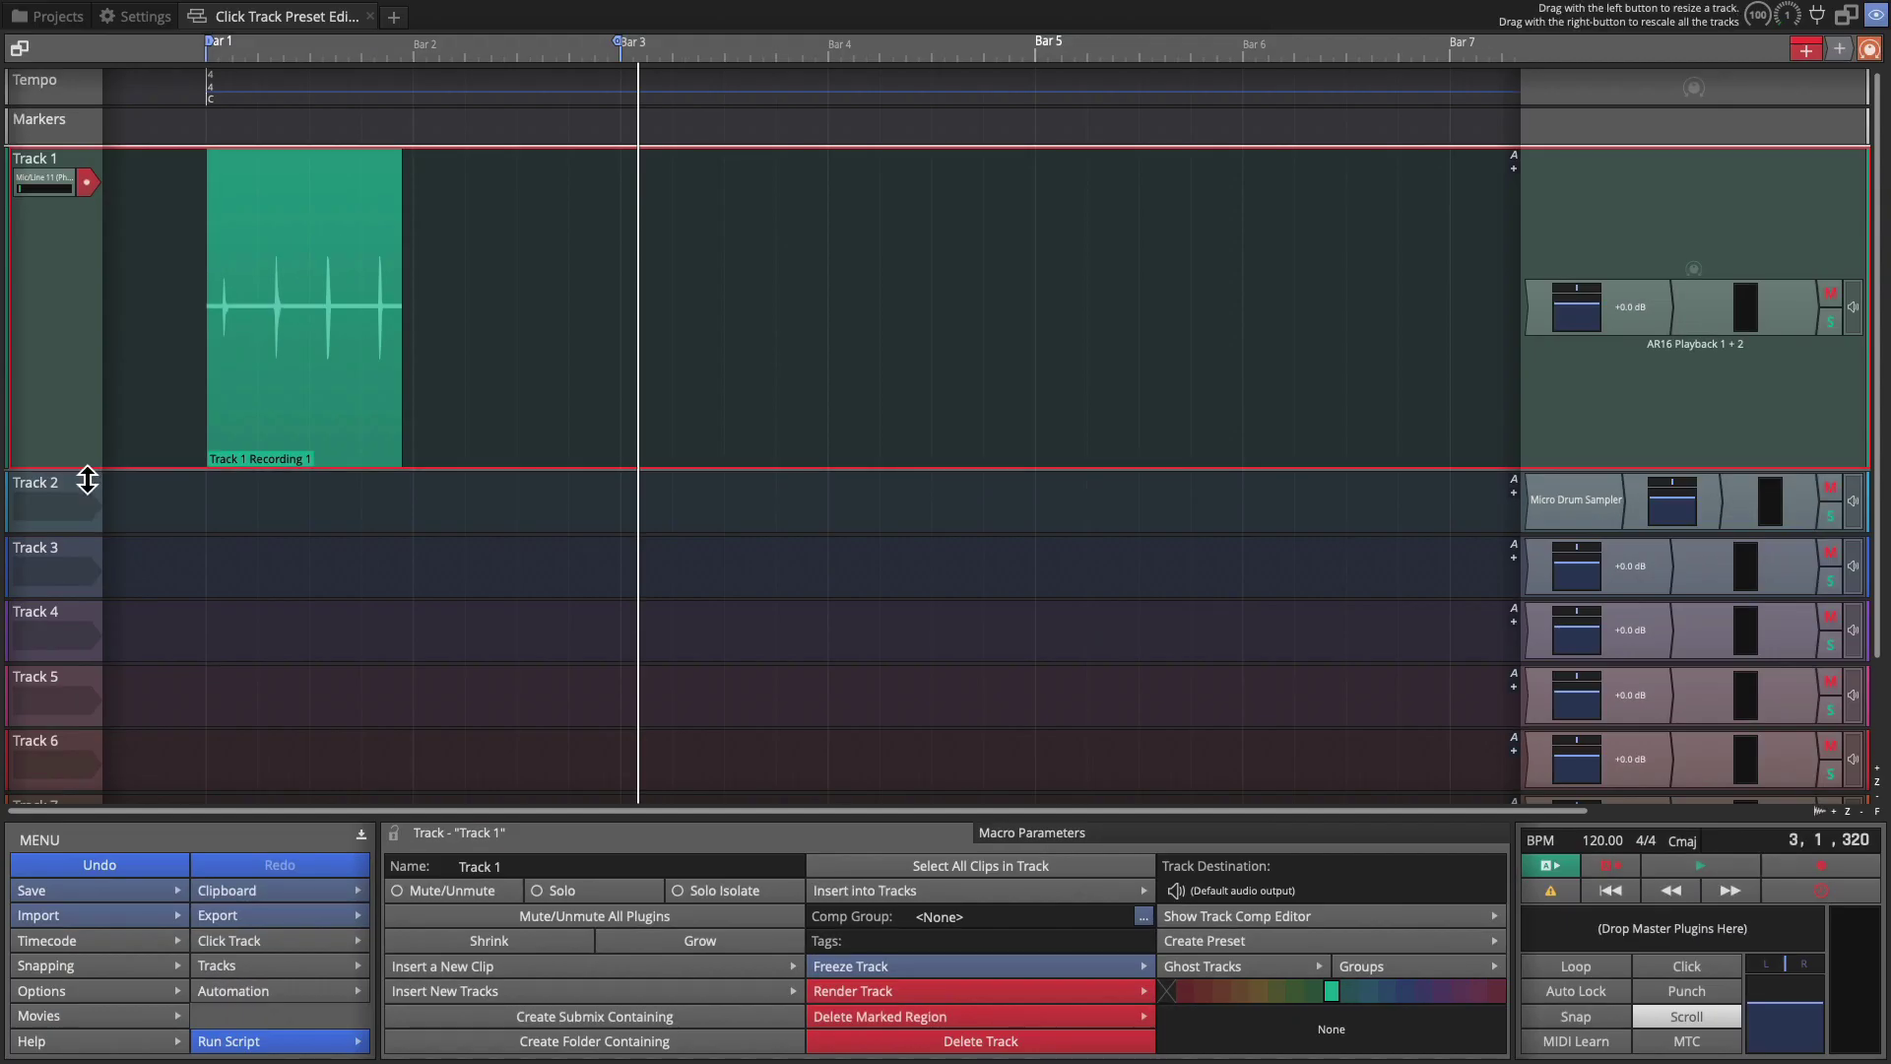
Shorten Track 1 and set Track 8's input to <No input>.
left_click_drag(79, 465, 44, 658)
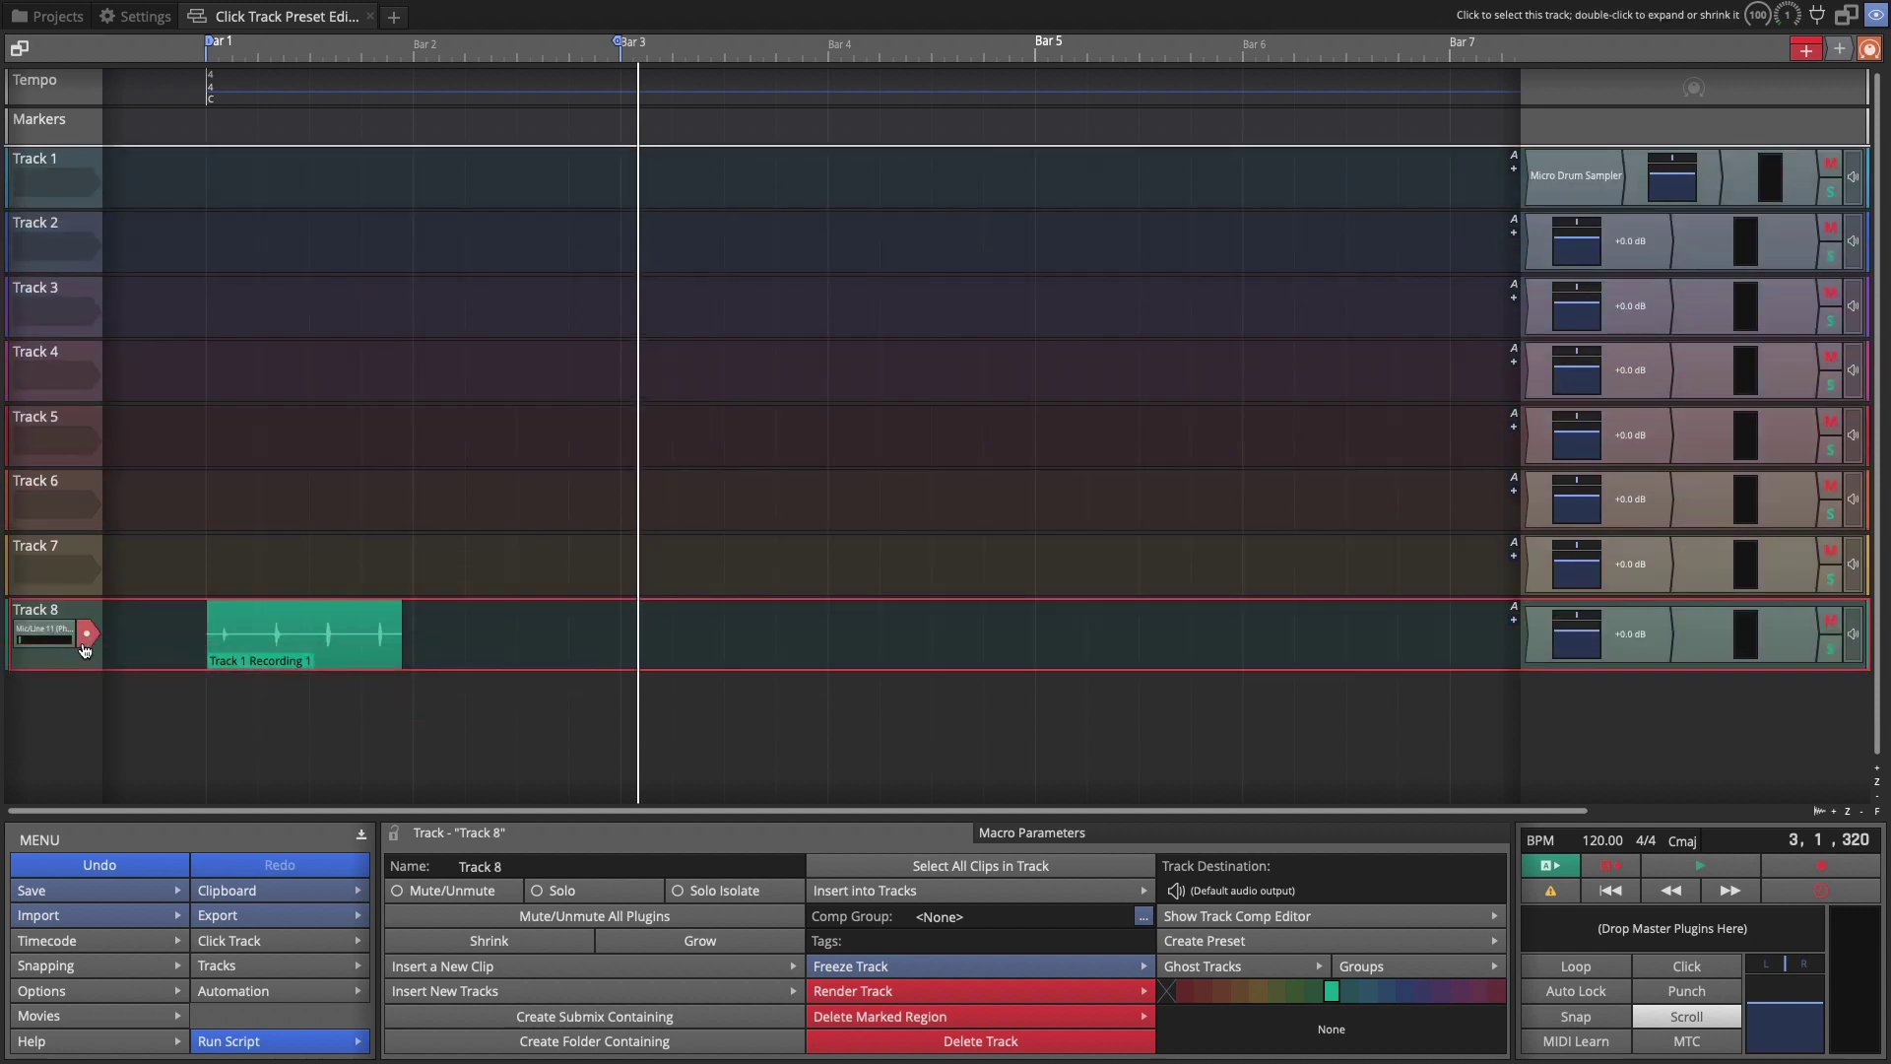
left_click(44, 633)
left_click(148, 95)
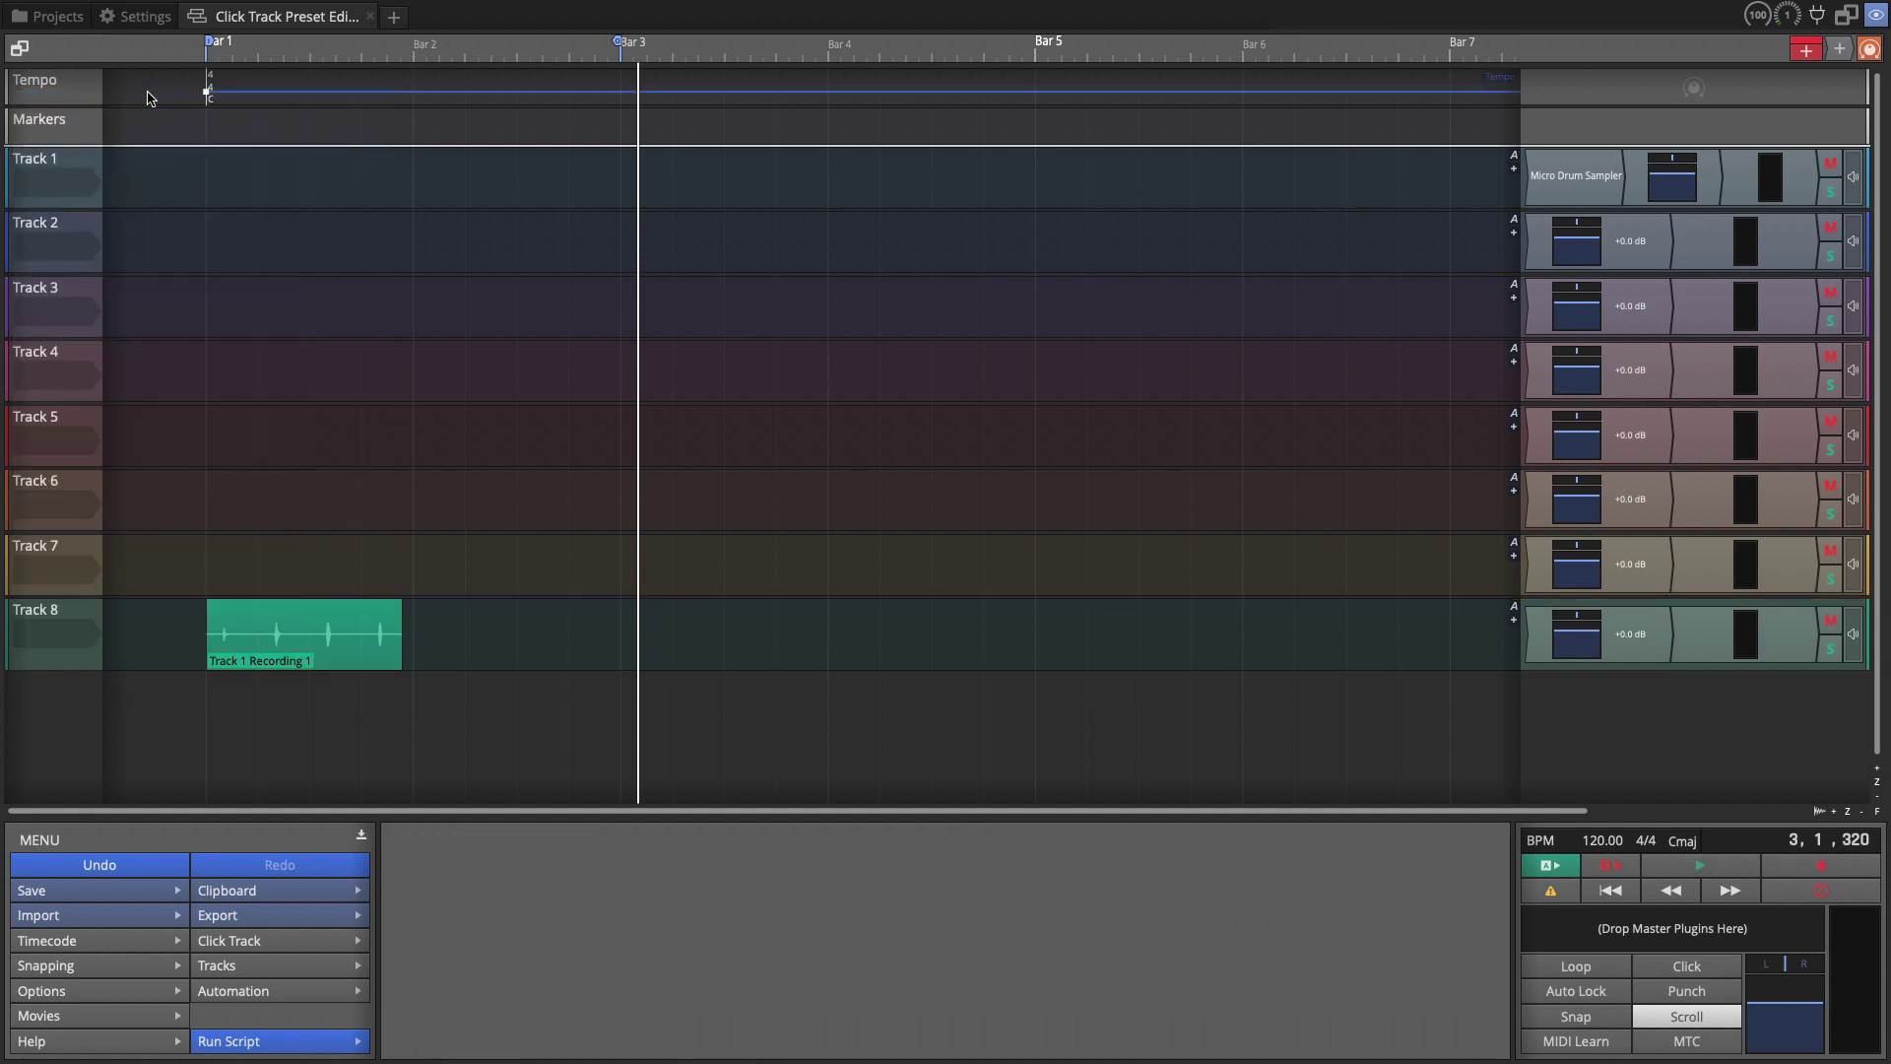
Rename Track 1 to 'Click Track'.
left_click(56, 167)
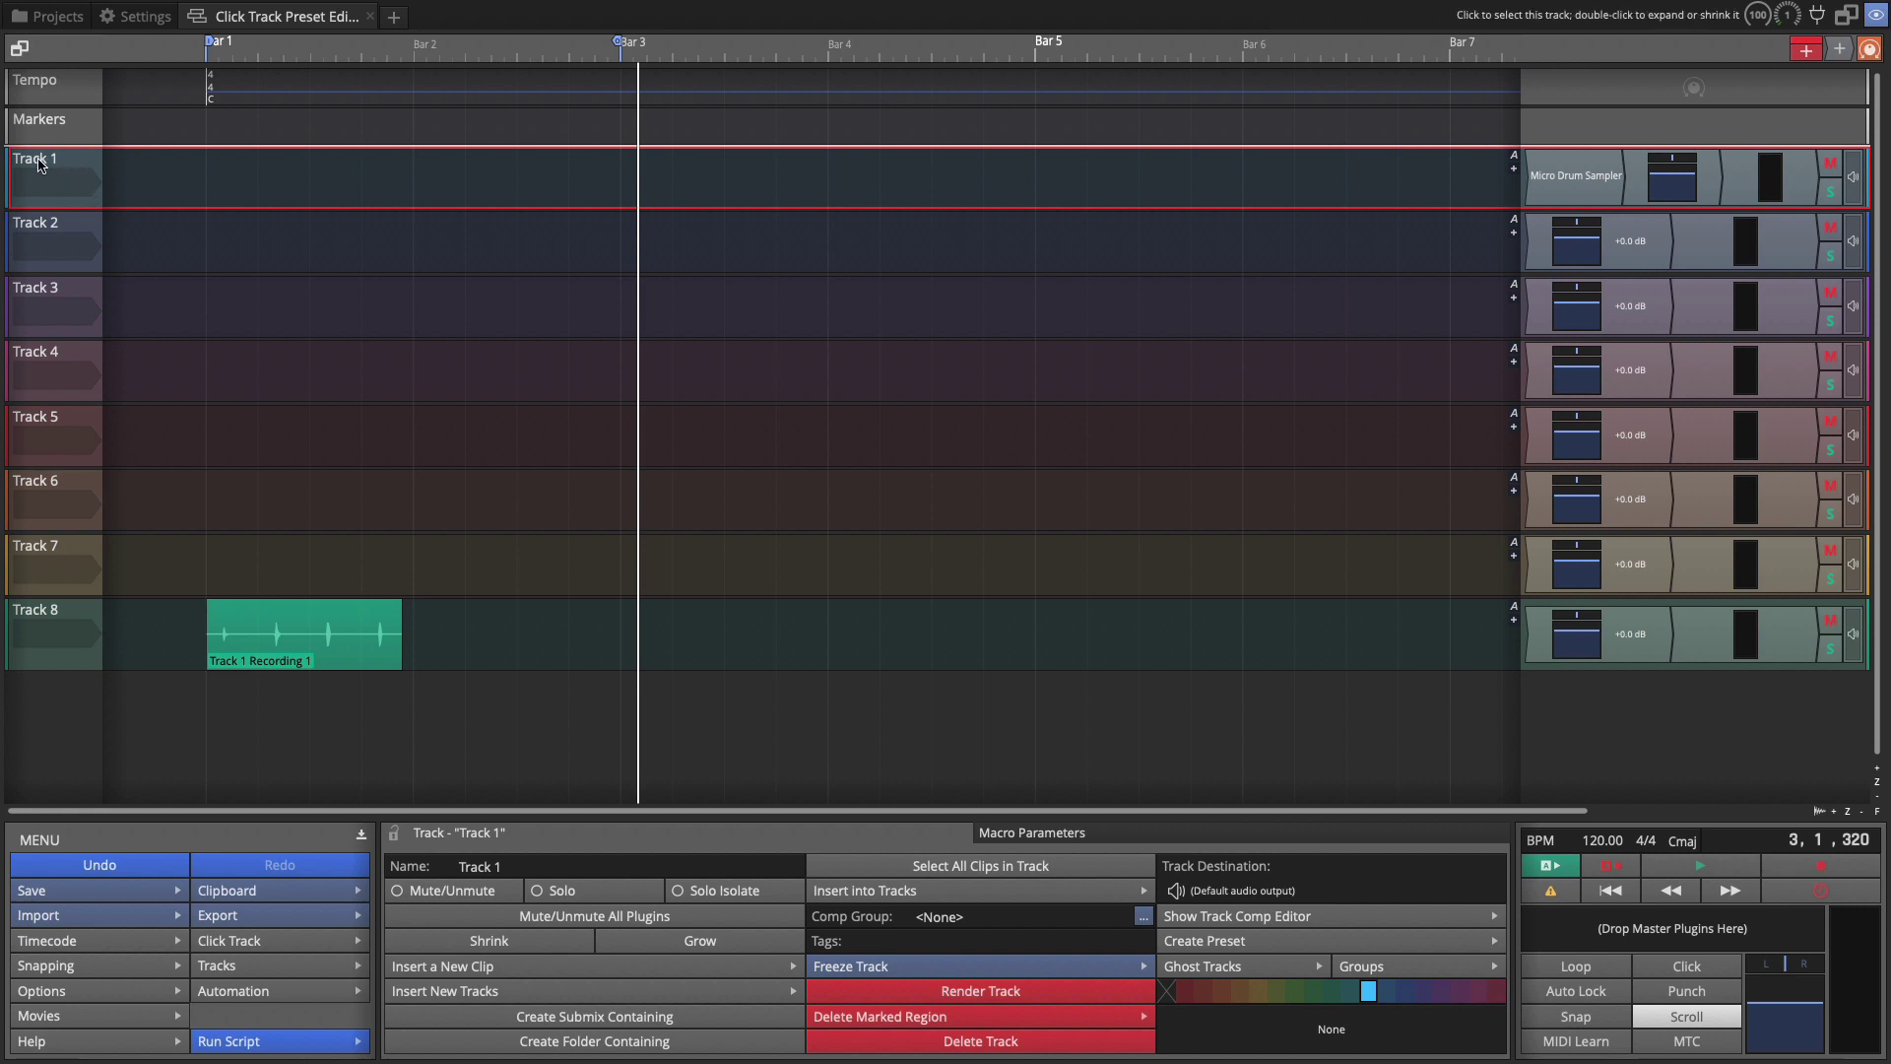
left_click(535, 871)
type("Click Track")
key("Return")
left_click(631, 51)
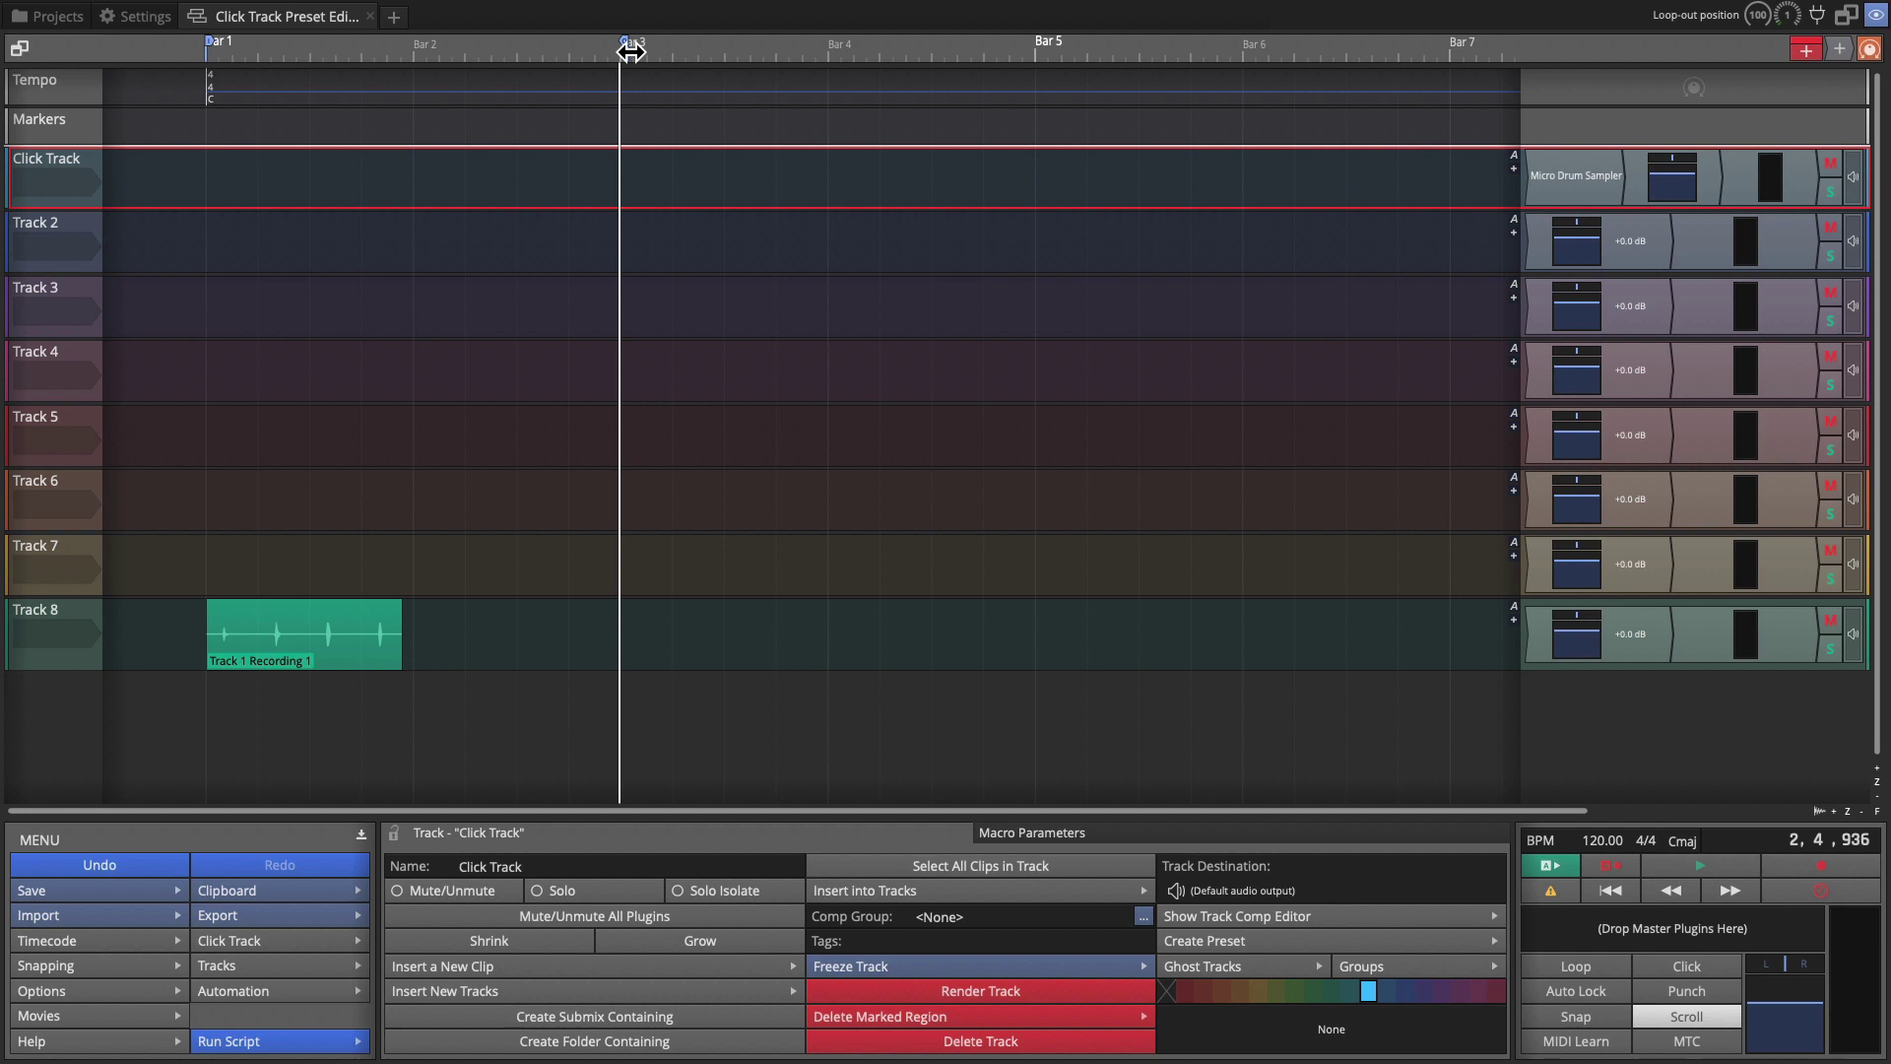
Move the loop end to Bar 2 and insert a new step clip on Click Track at Bar 1.
left_click_drag(630, 51, 421, 59)
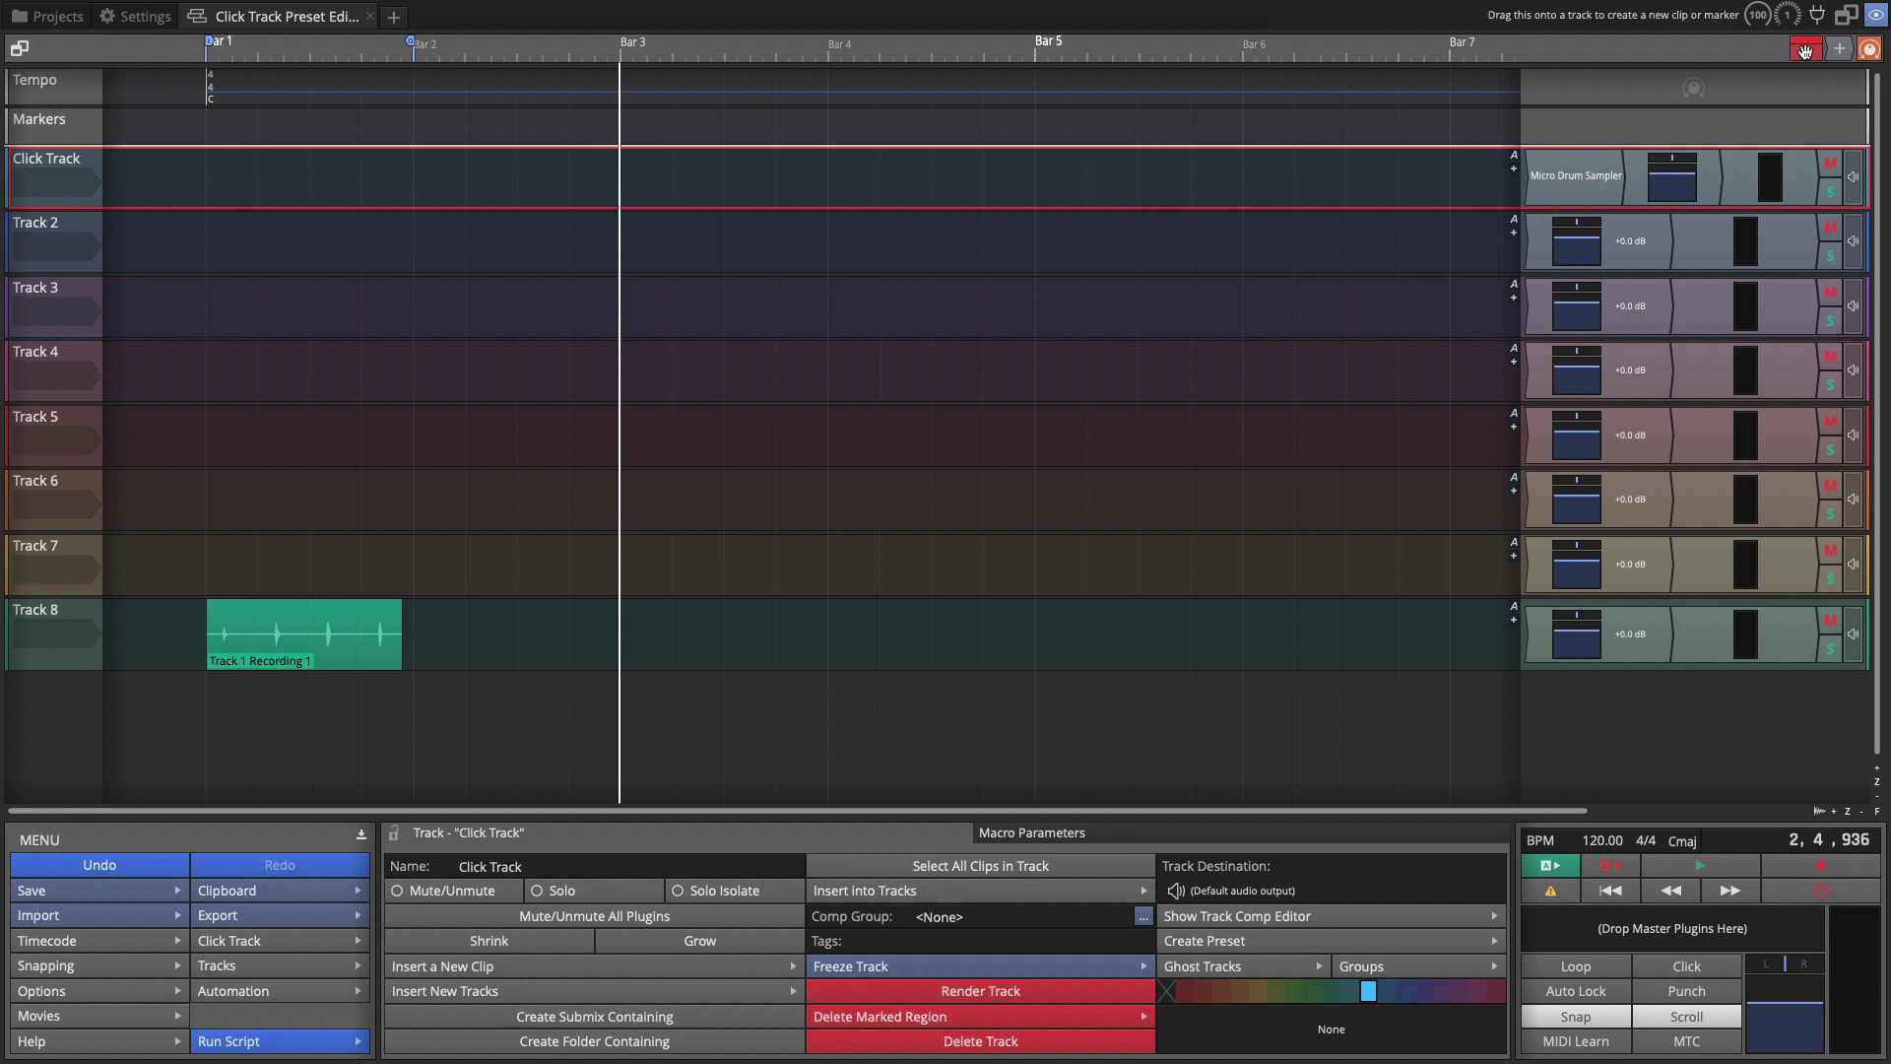
mouse_move(1805, 51)
left_mouse_down()
mouse_move(1343, 169)
mouse_move(697, 219)
mouse_move(133, 154)
left_mouse_up()
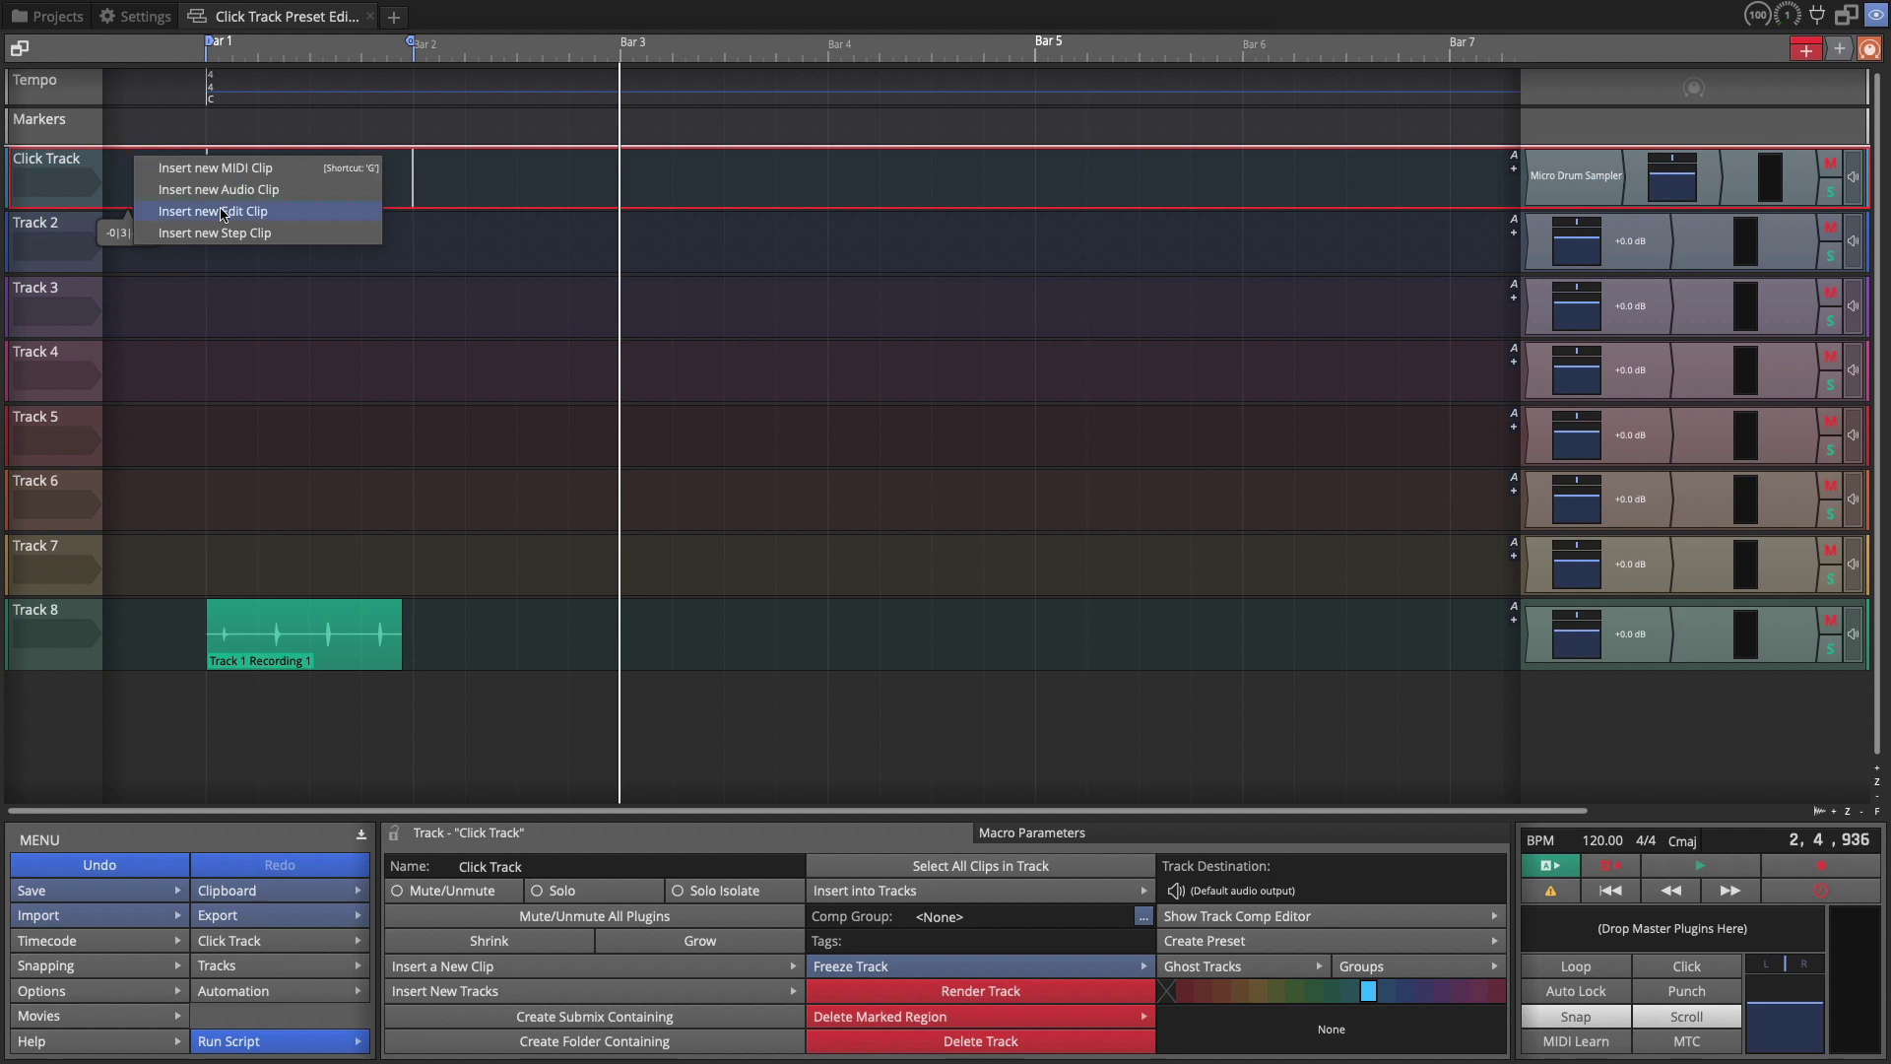
left_click(241, 233)
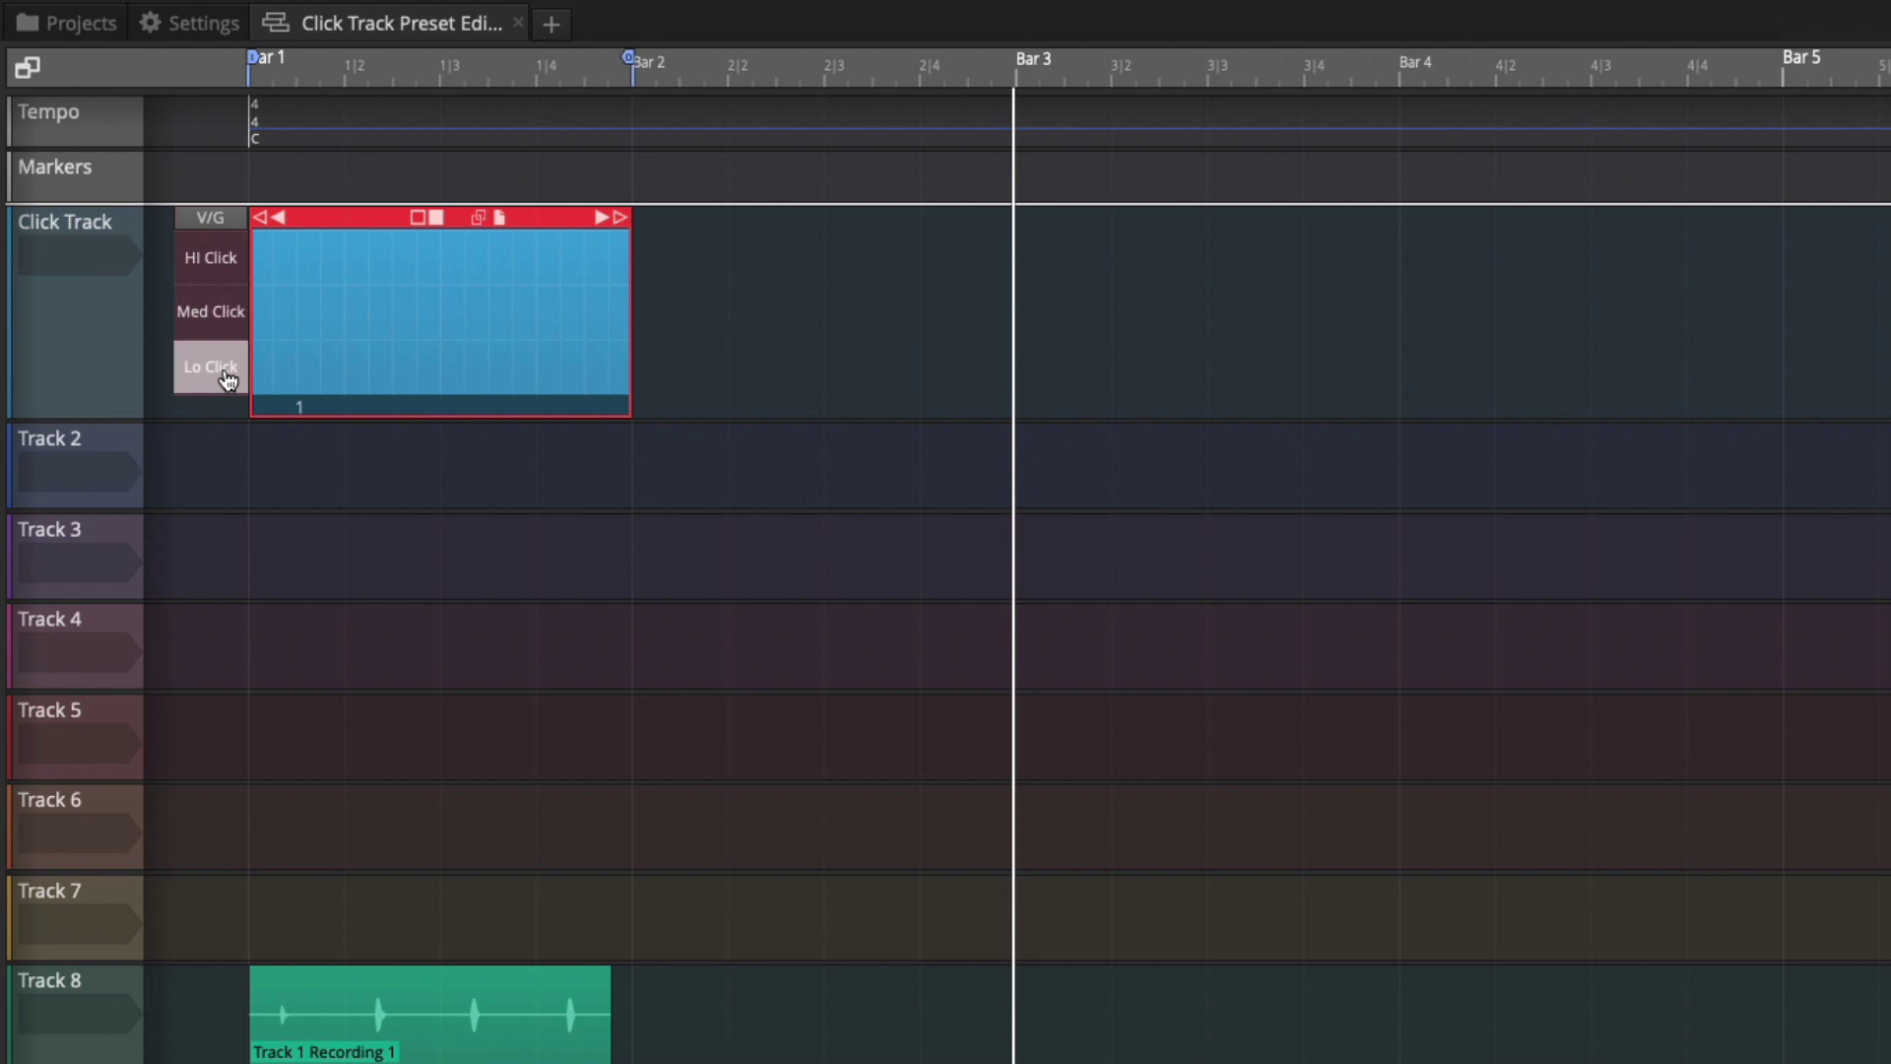
scroll(305, 366, "up", 5)
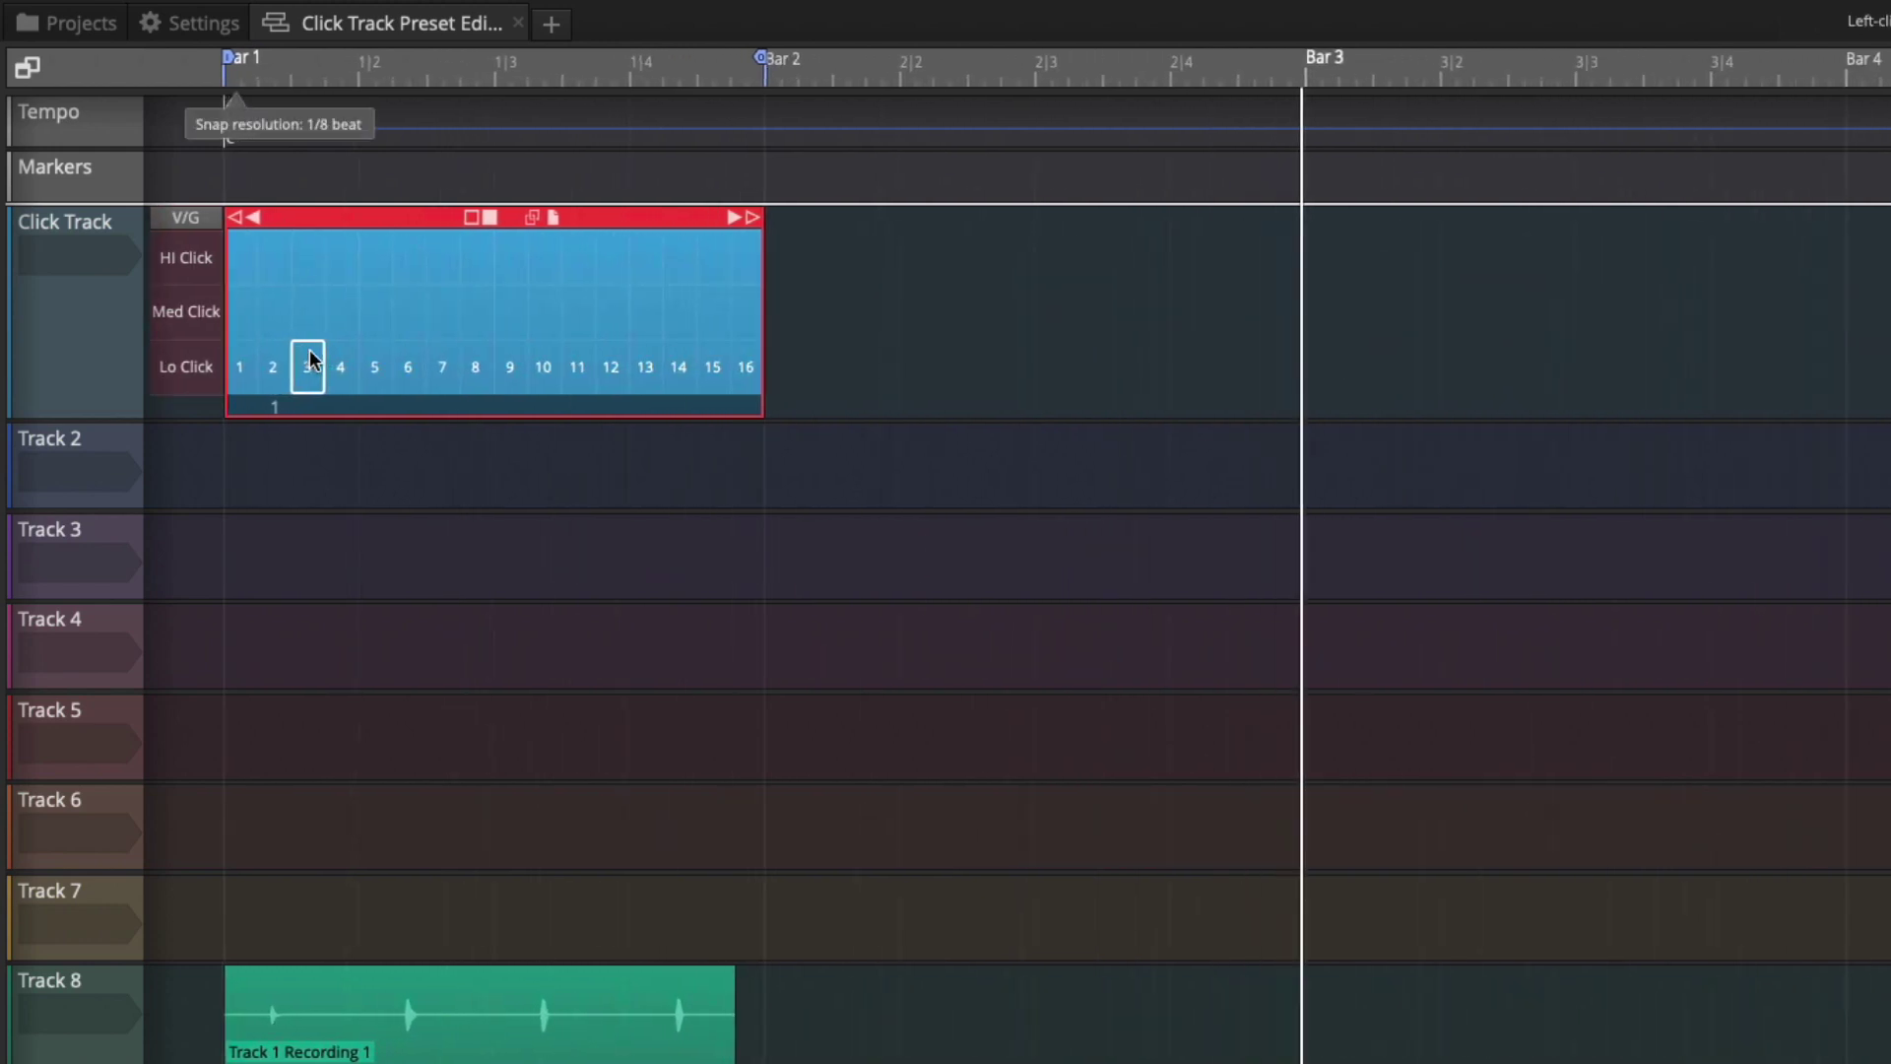
scroll(308, 364, "up", 1)
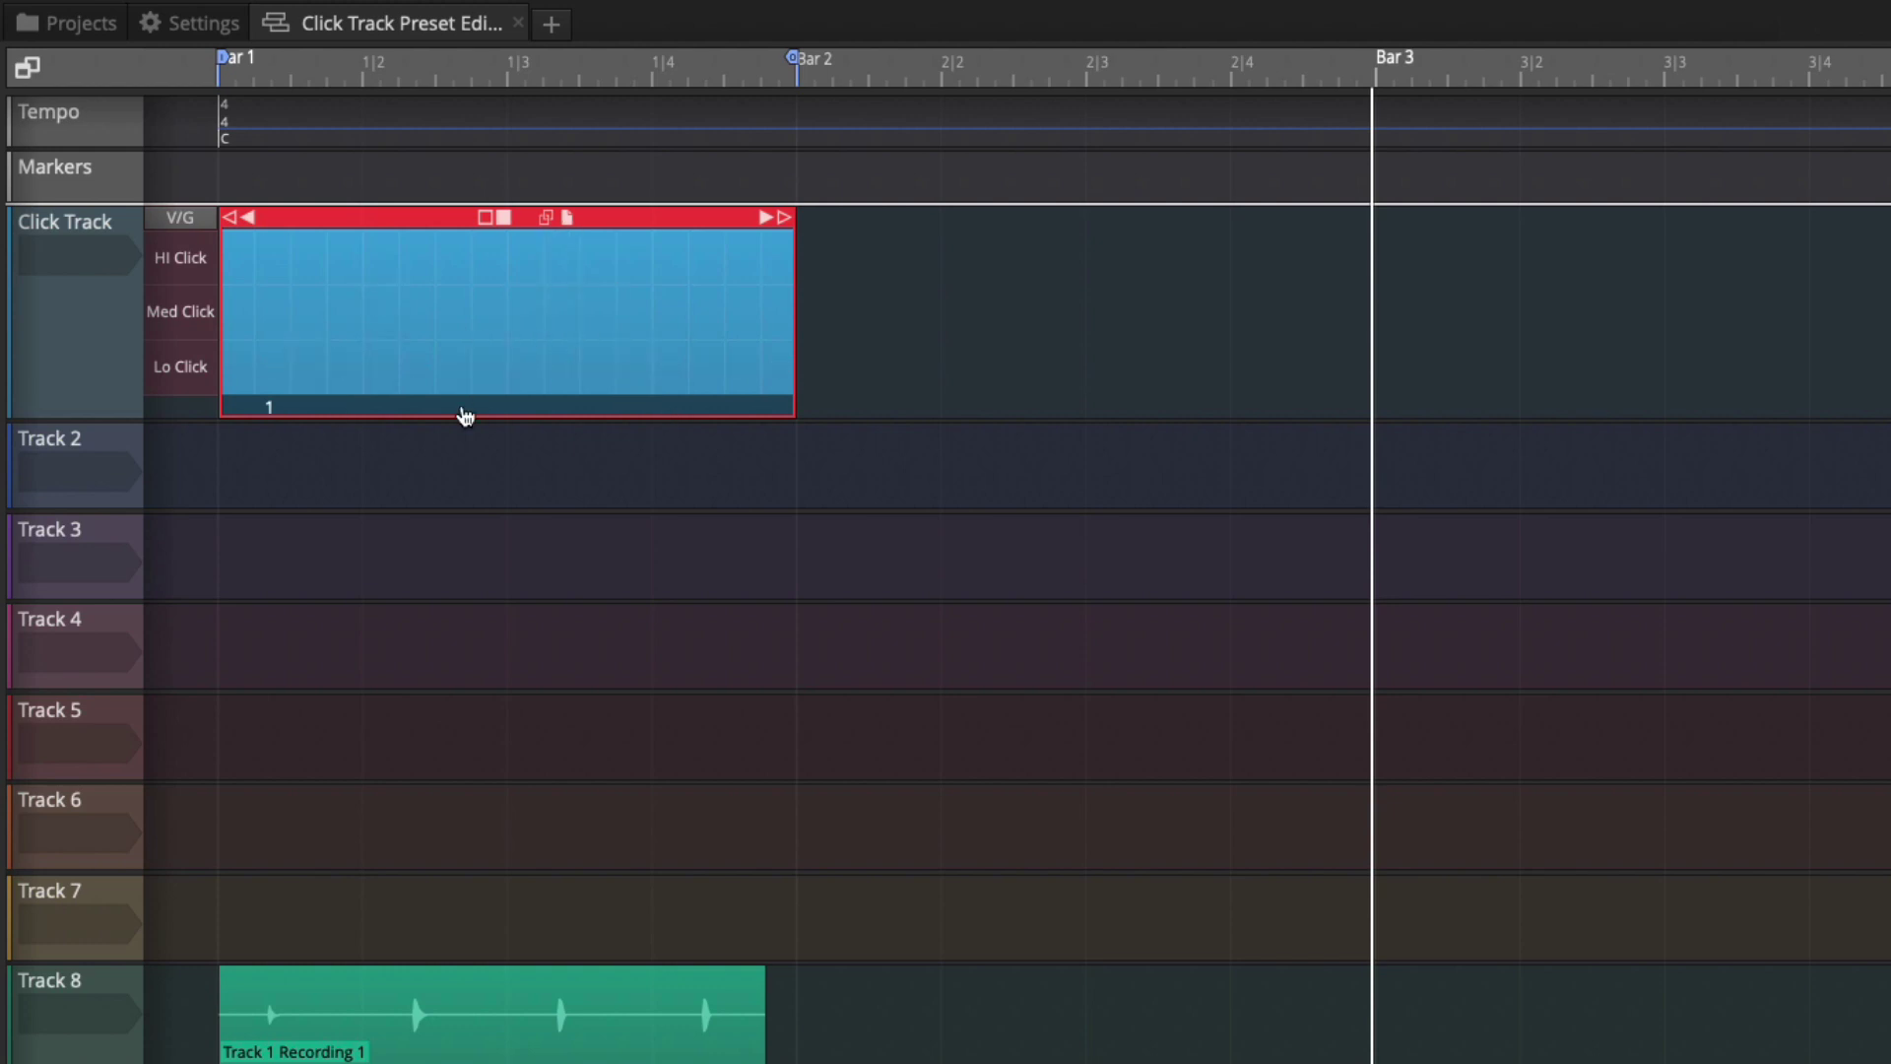
Set the step clip's Step Length to 1 beat and Number of Steps to 4.
left_click(465, 415)
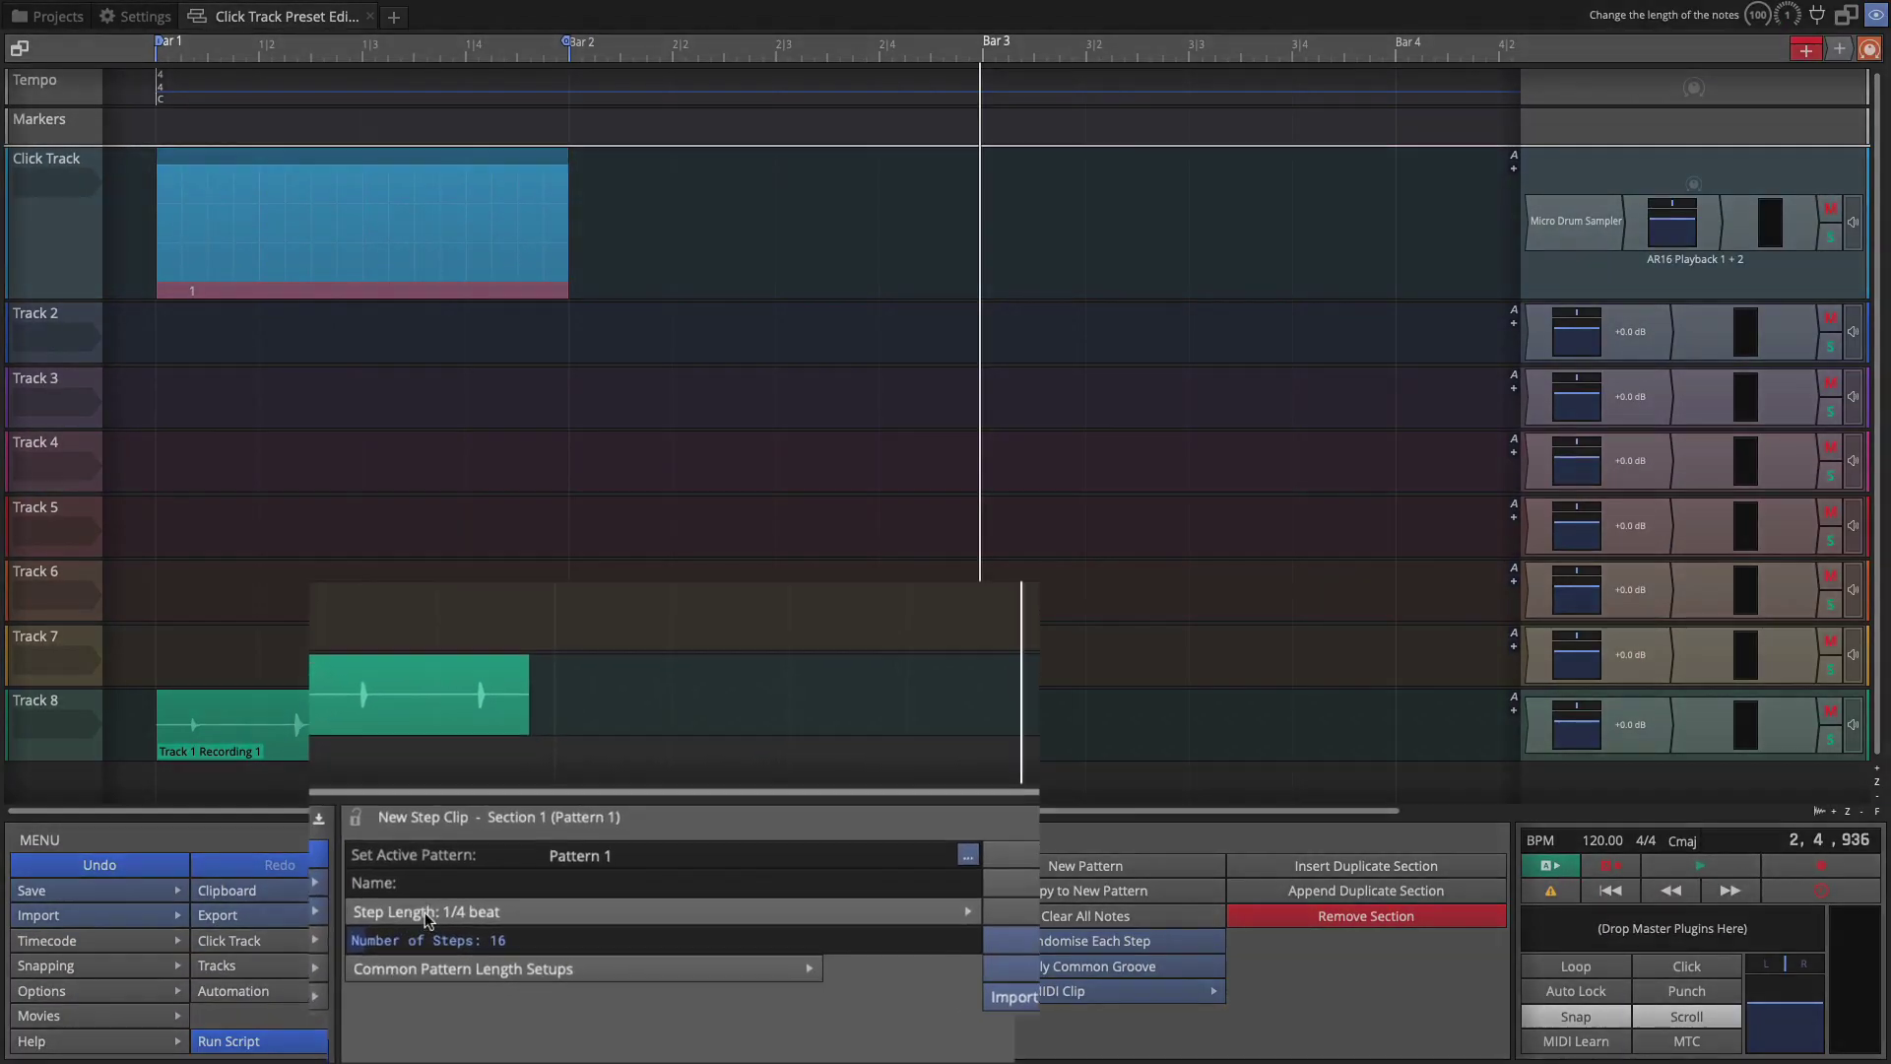
left_click(522, 921)
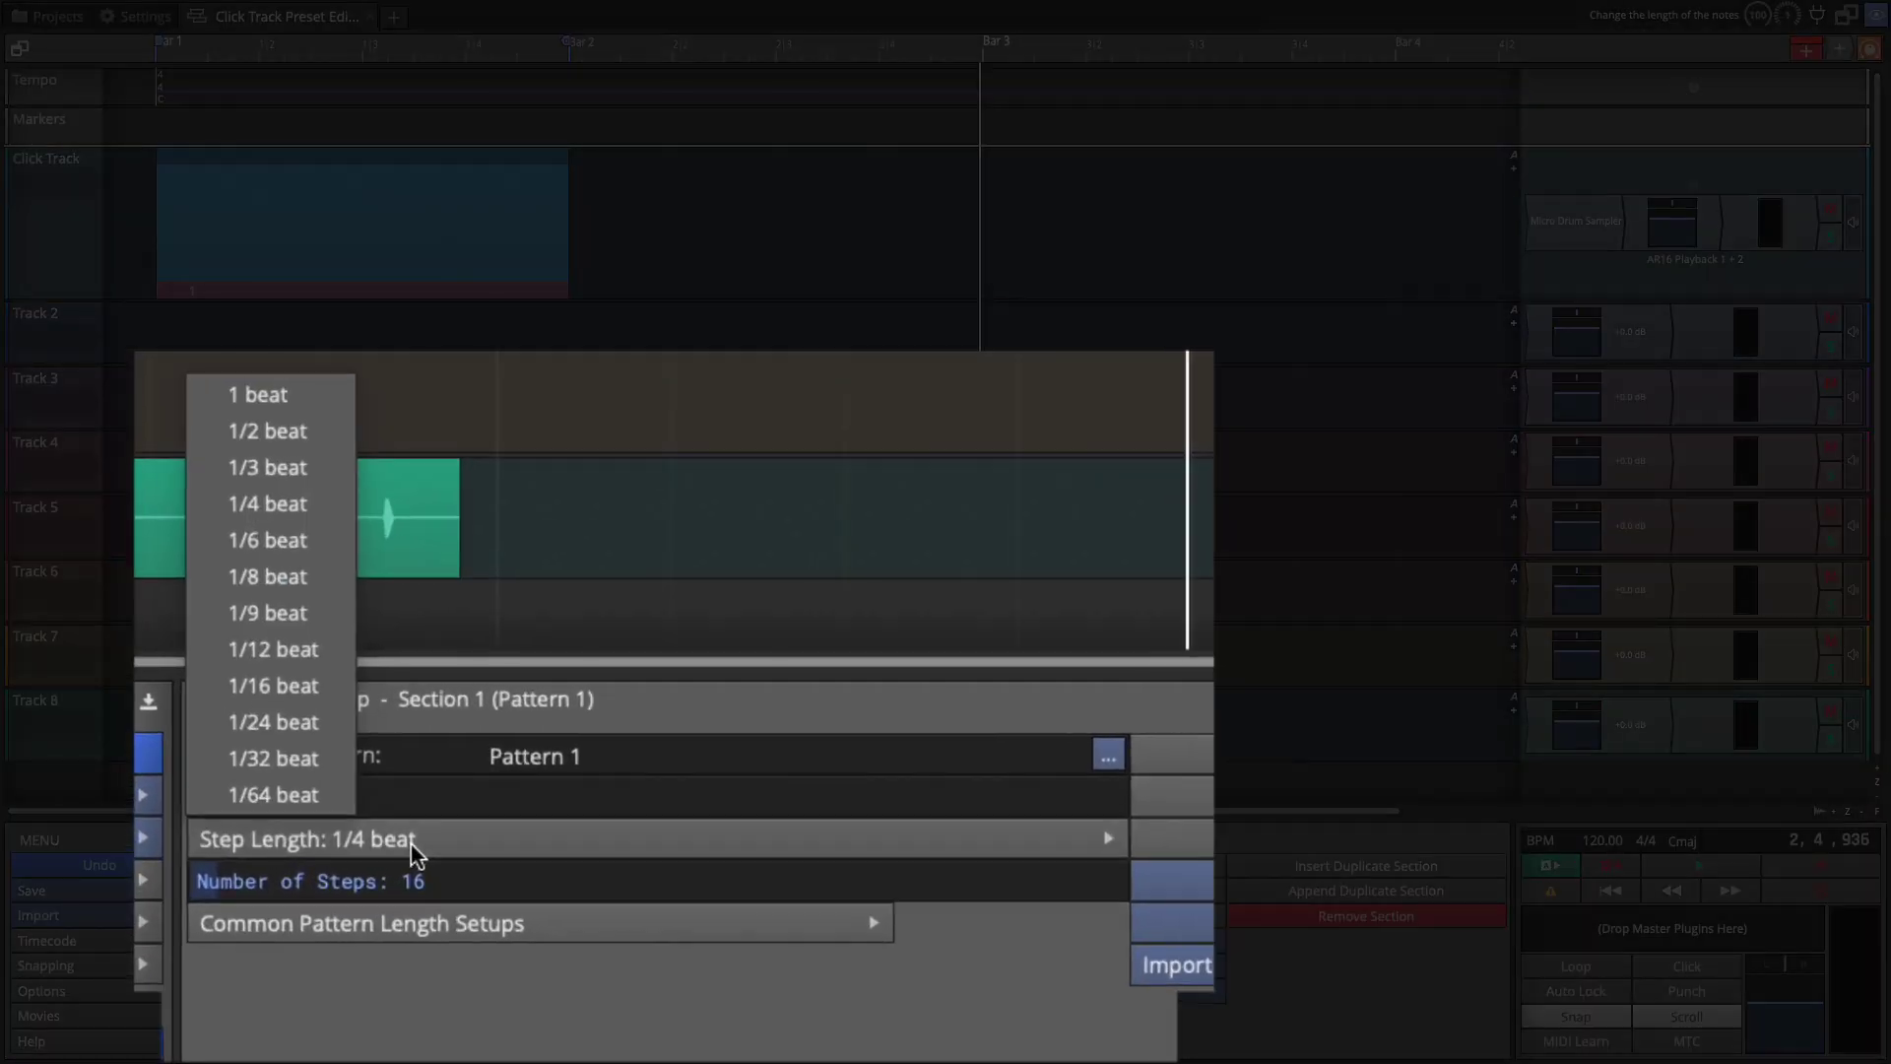
left_click(301, 392)
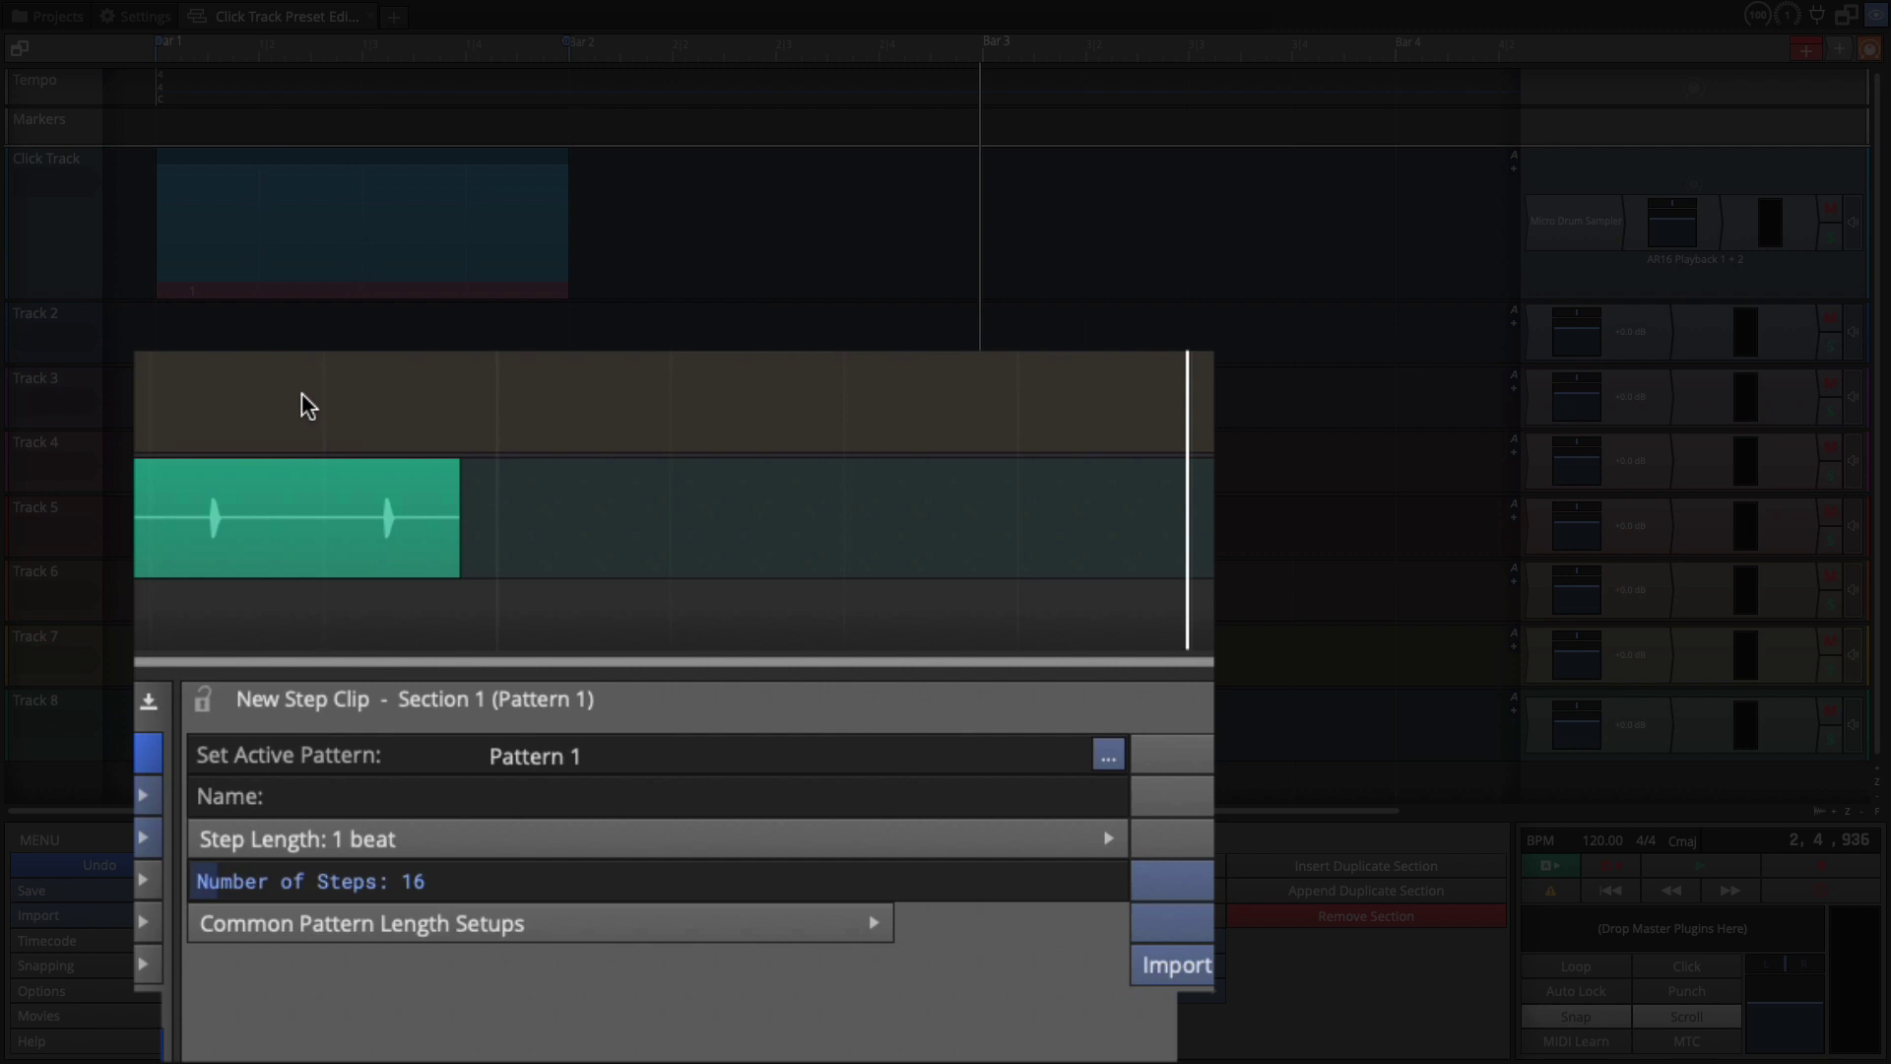
left_click(448, 876)
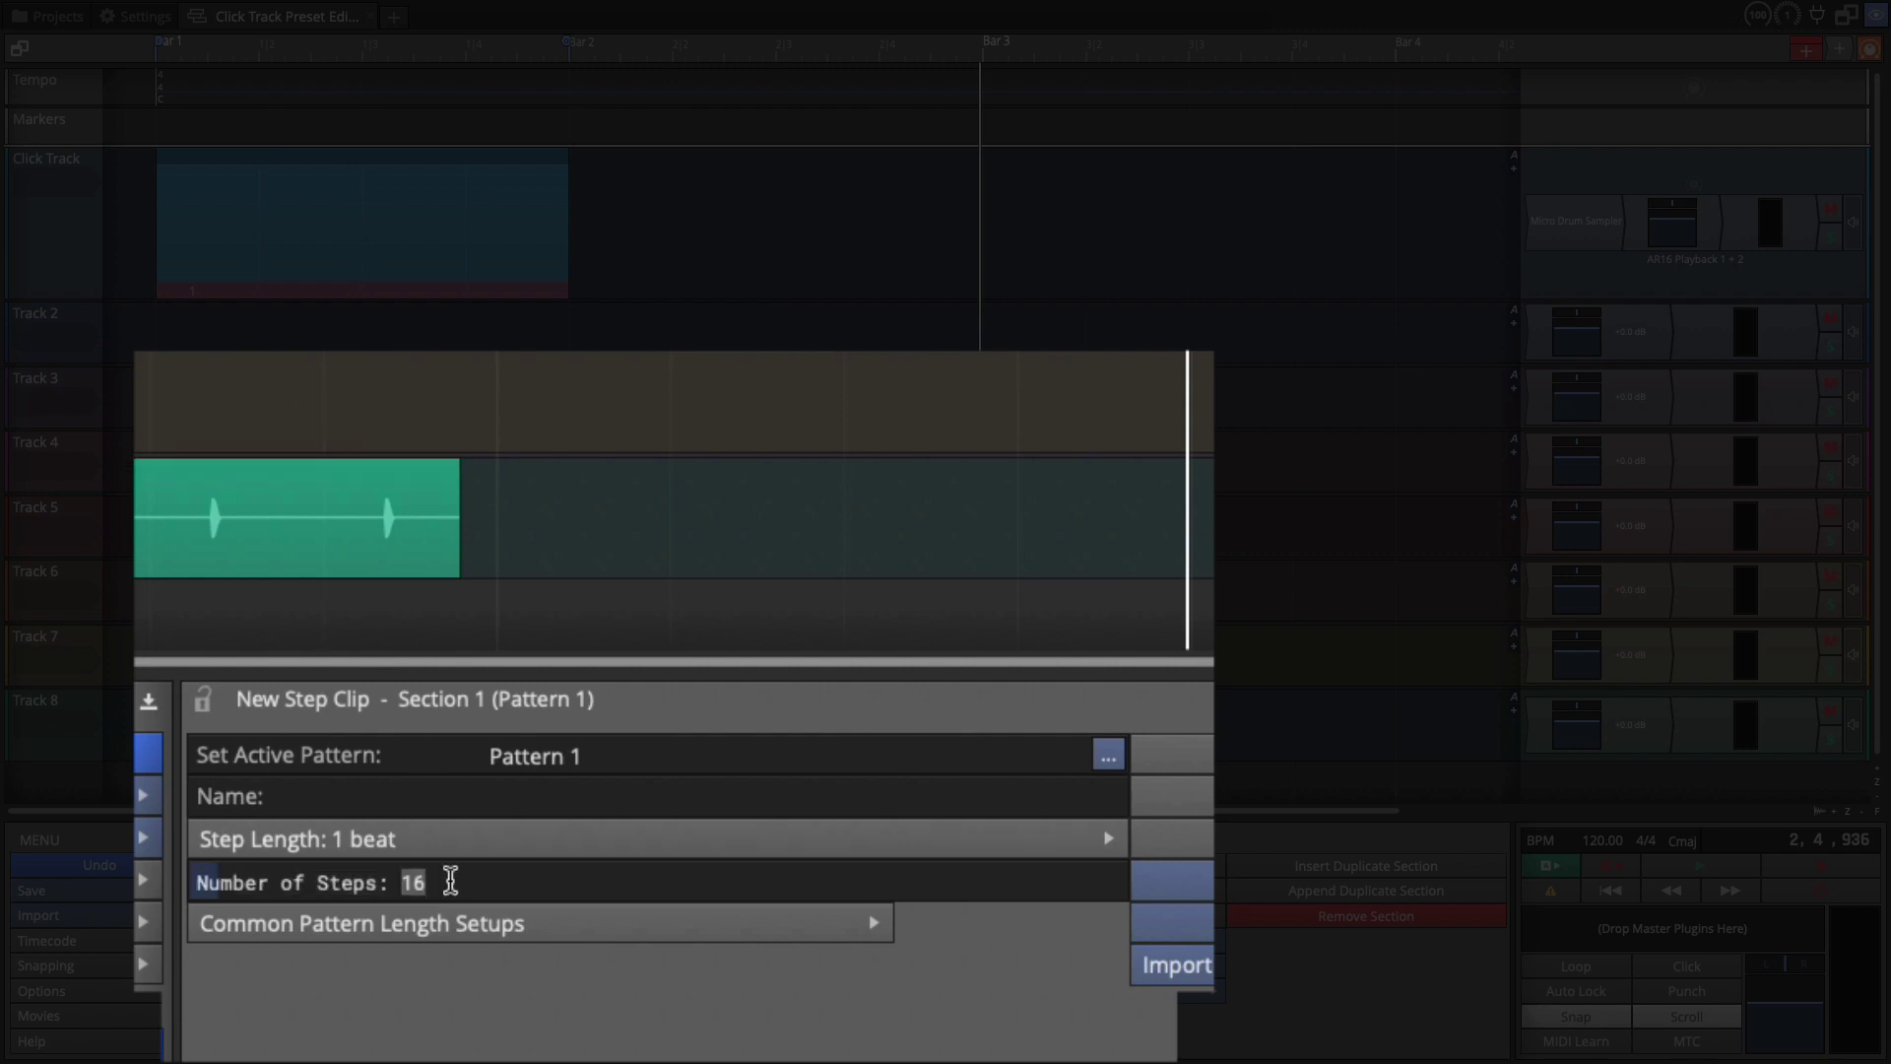
type("4")
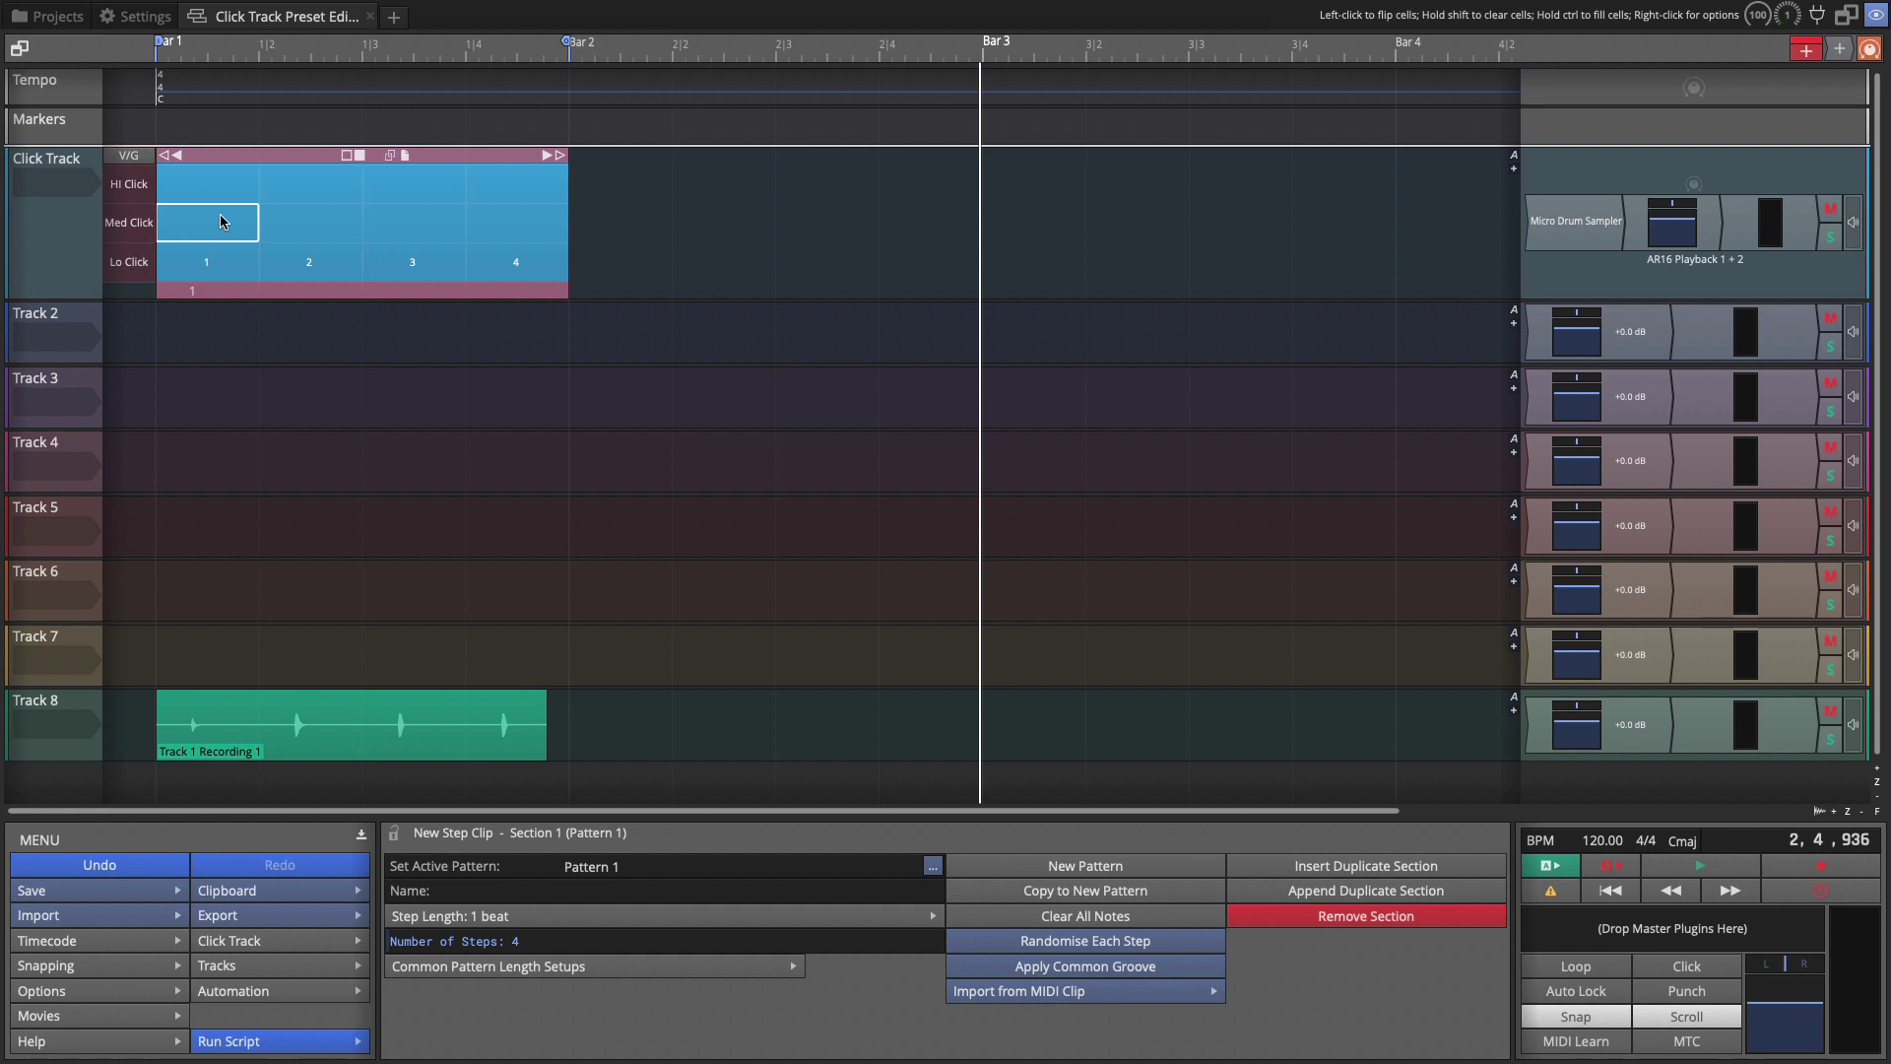
Turn on Med Click on beat 1 and Lo Click on beats 2, 3 and 4.
left_click(221, 221)
left_click(299, 259)
left_click(401, 273)
left_click(518, 260)
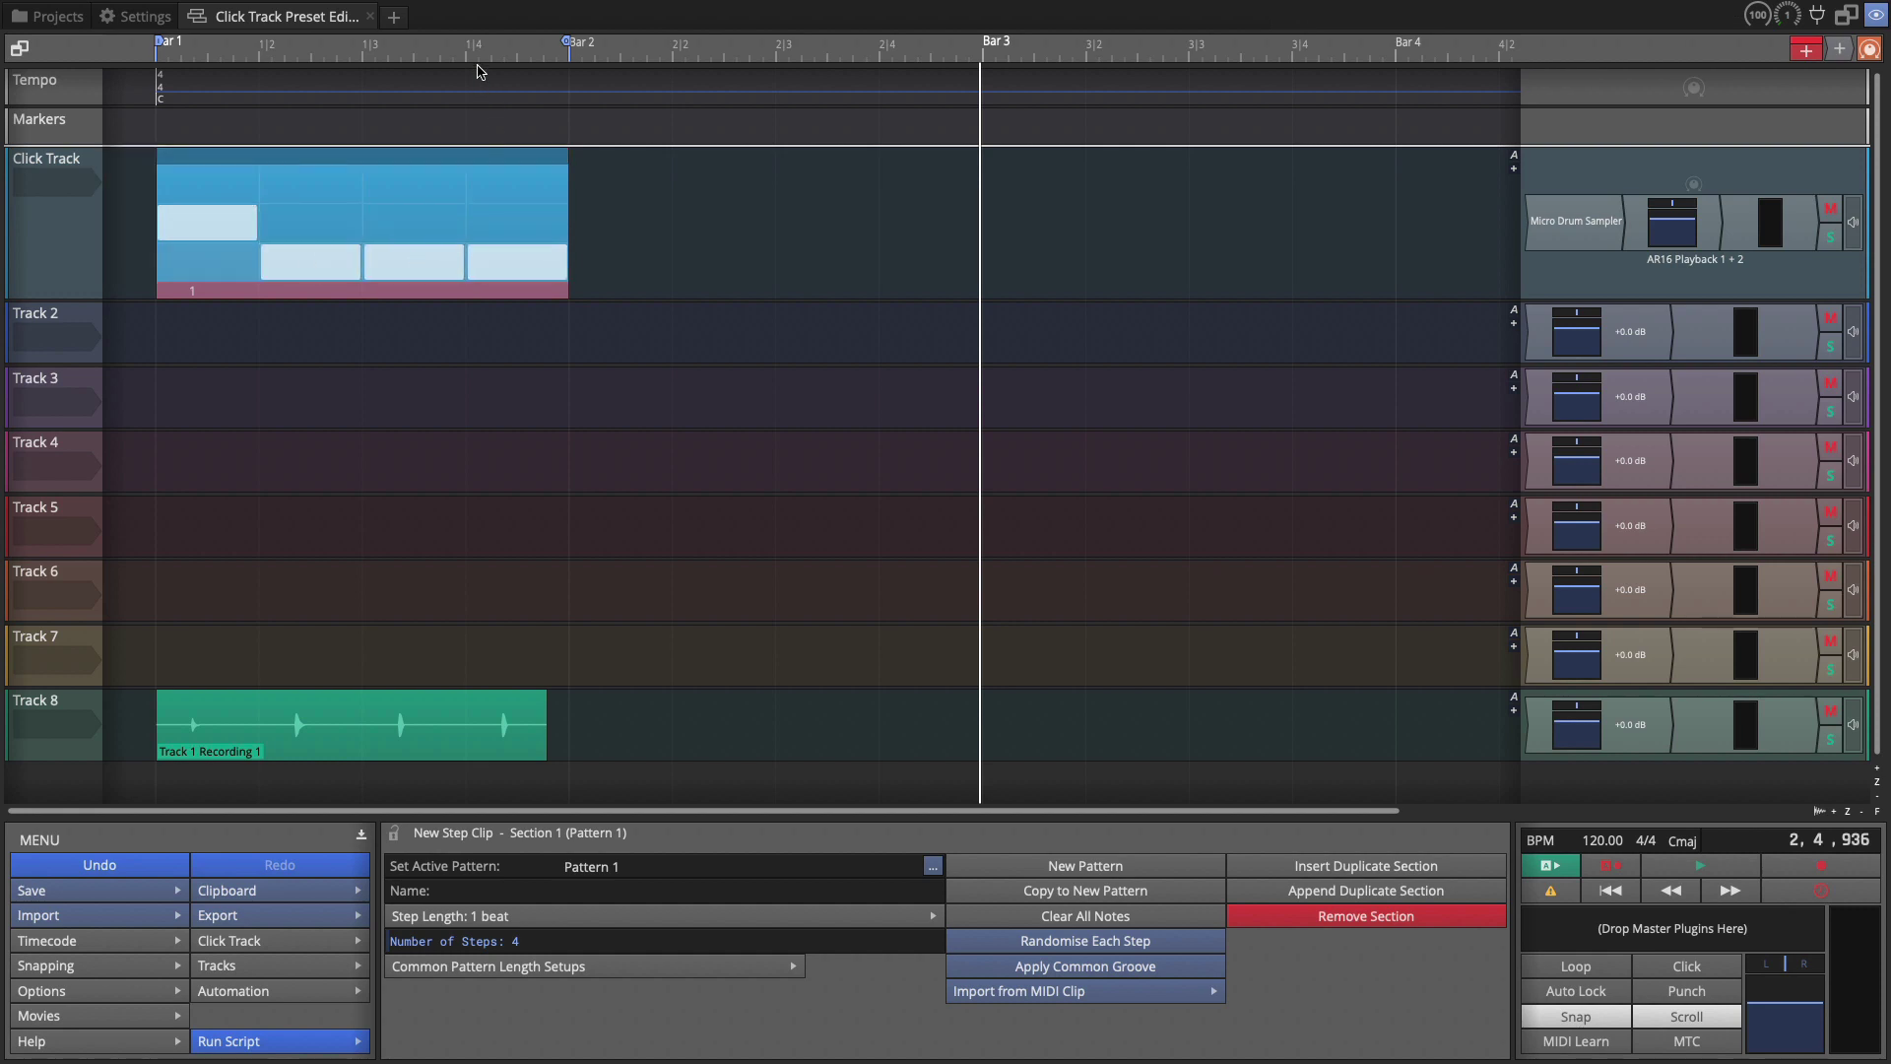
Loop Bar 1 and audition Hi Click replacing Med Click on beat 1.
key("l")
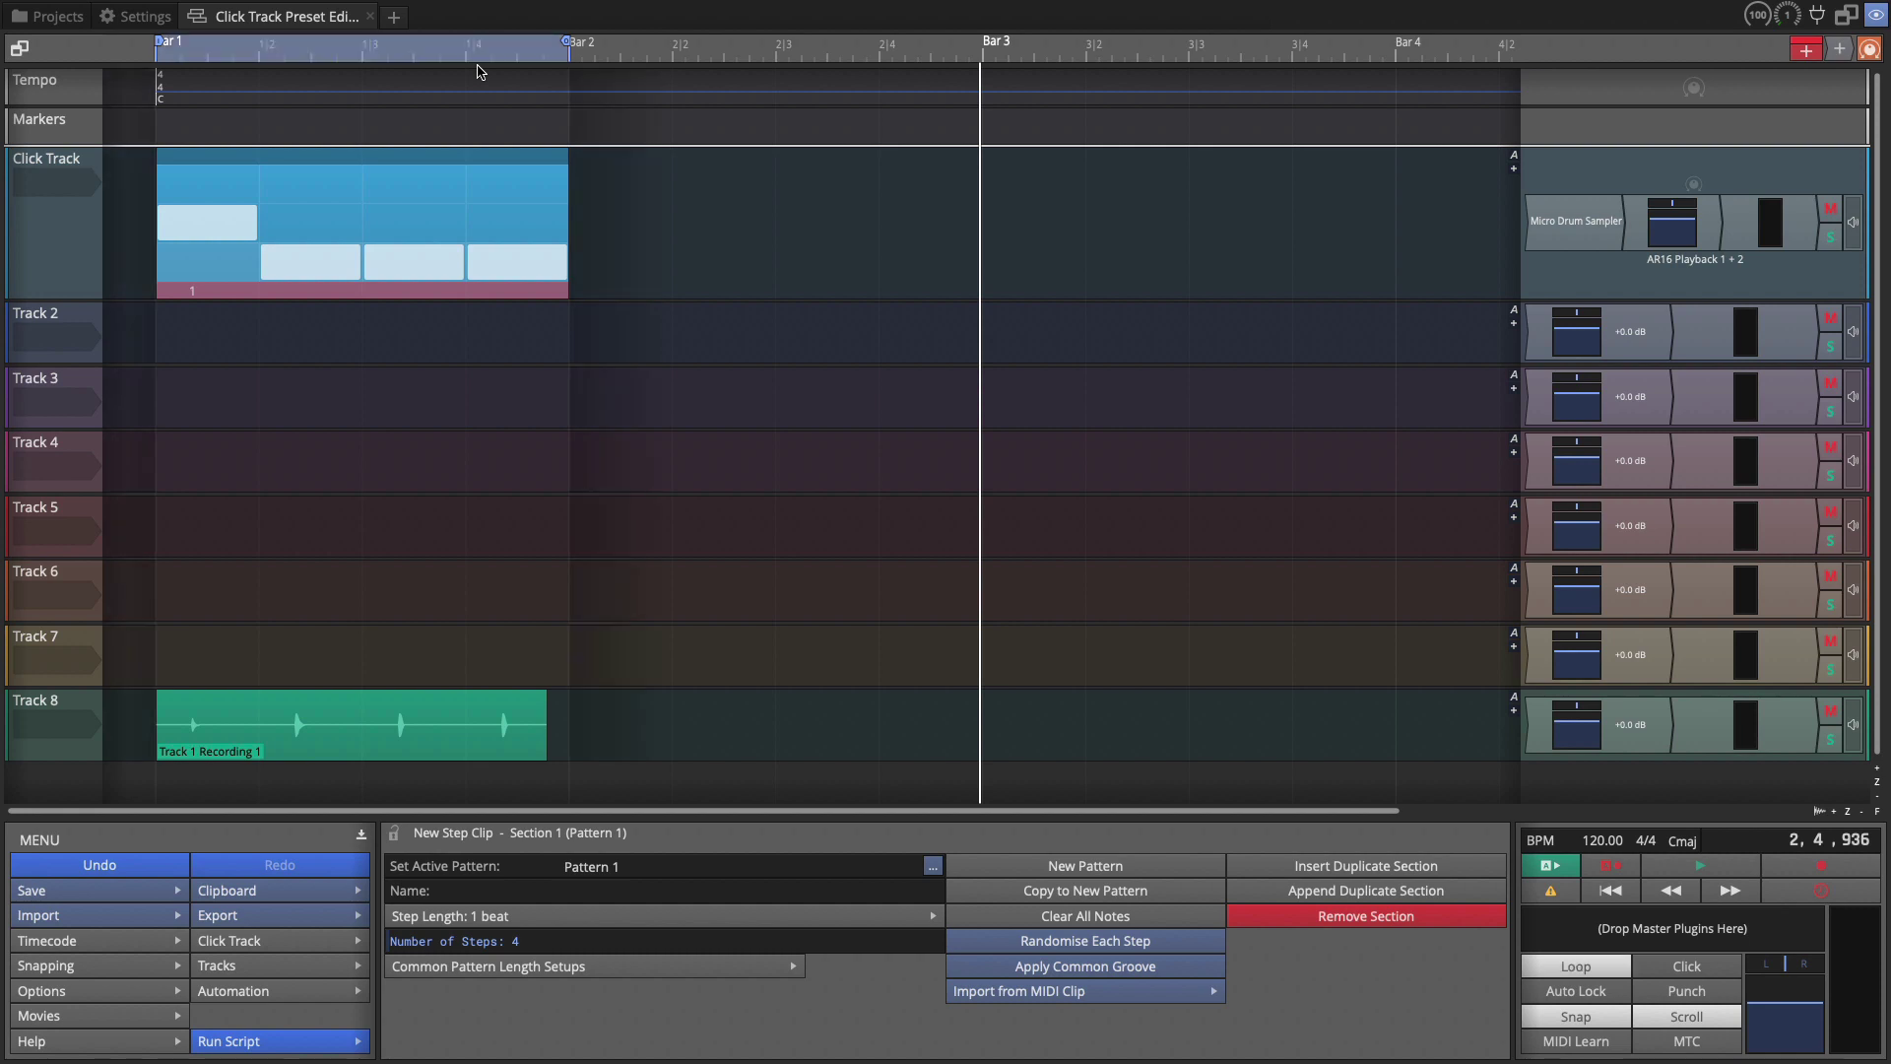
key("space")
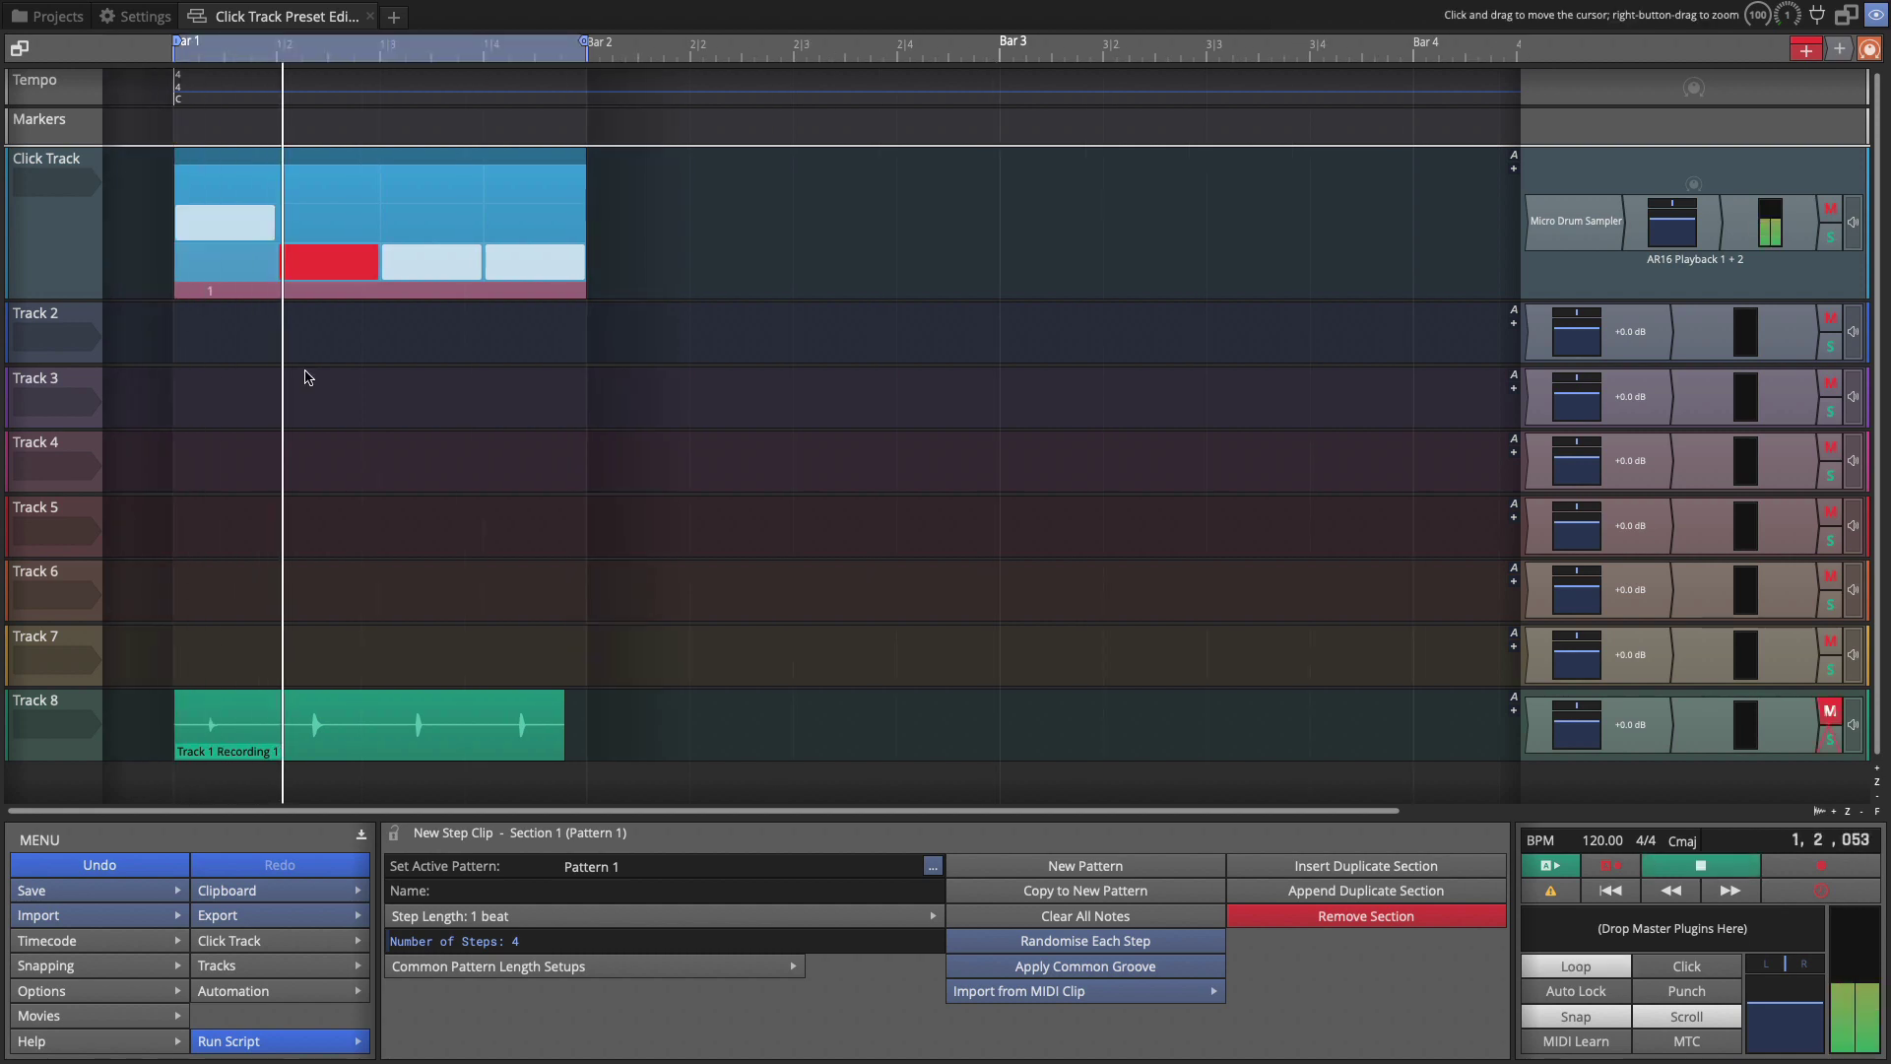
key("space")
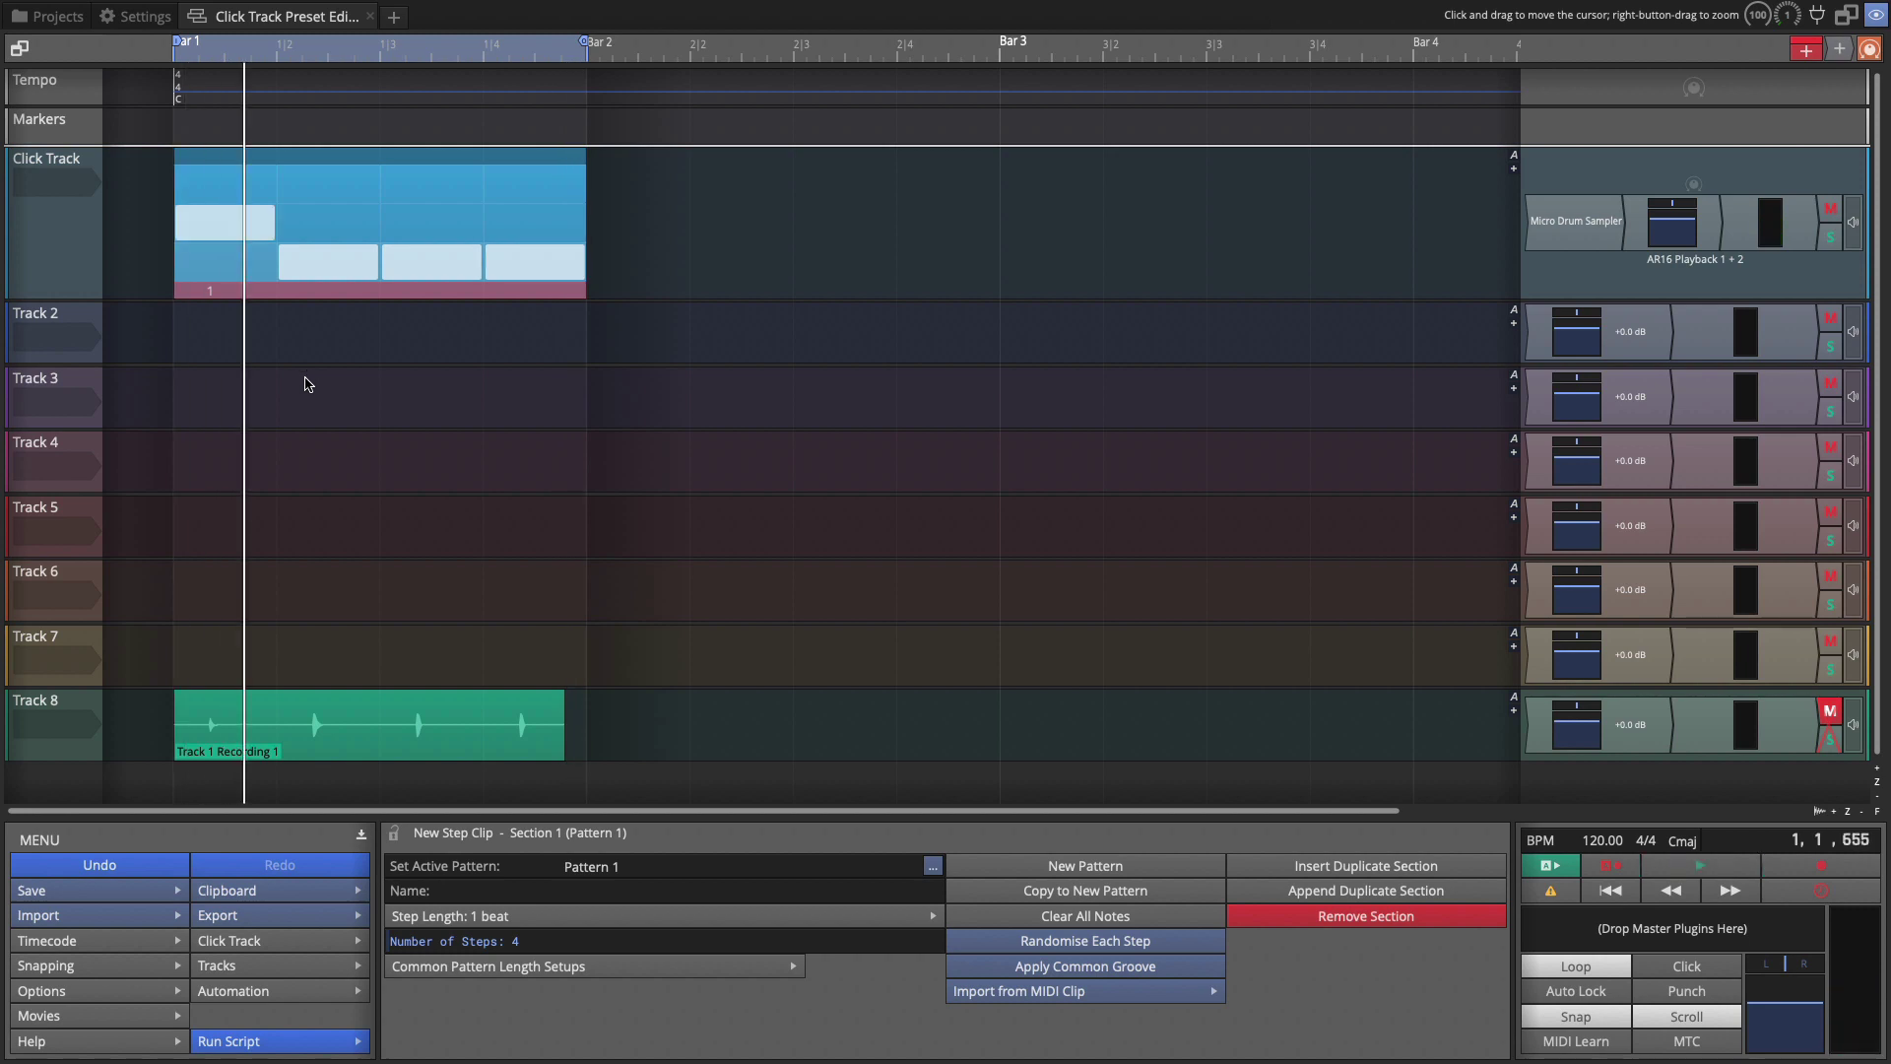
scroll(308, 384, "down", 2)
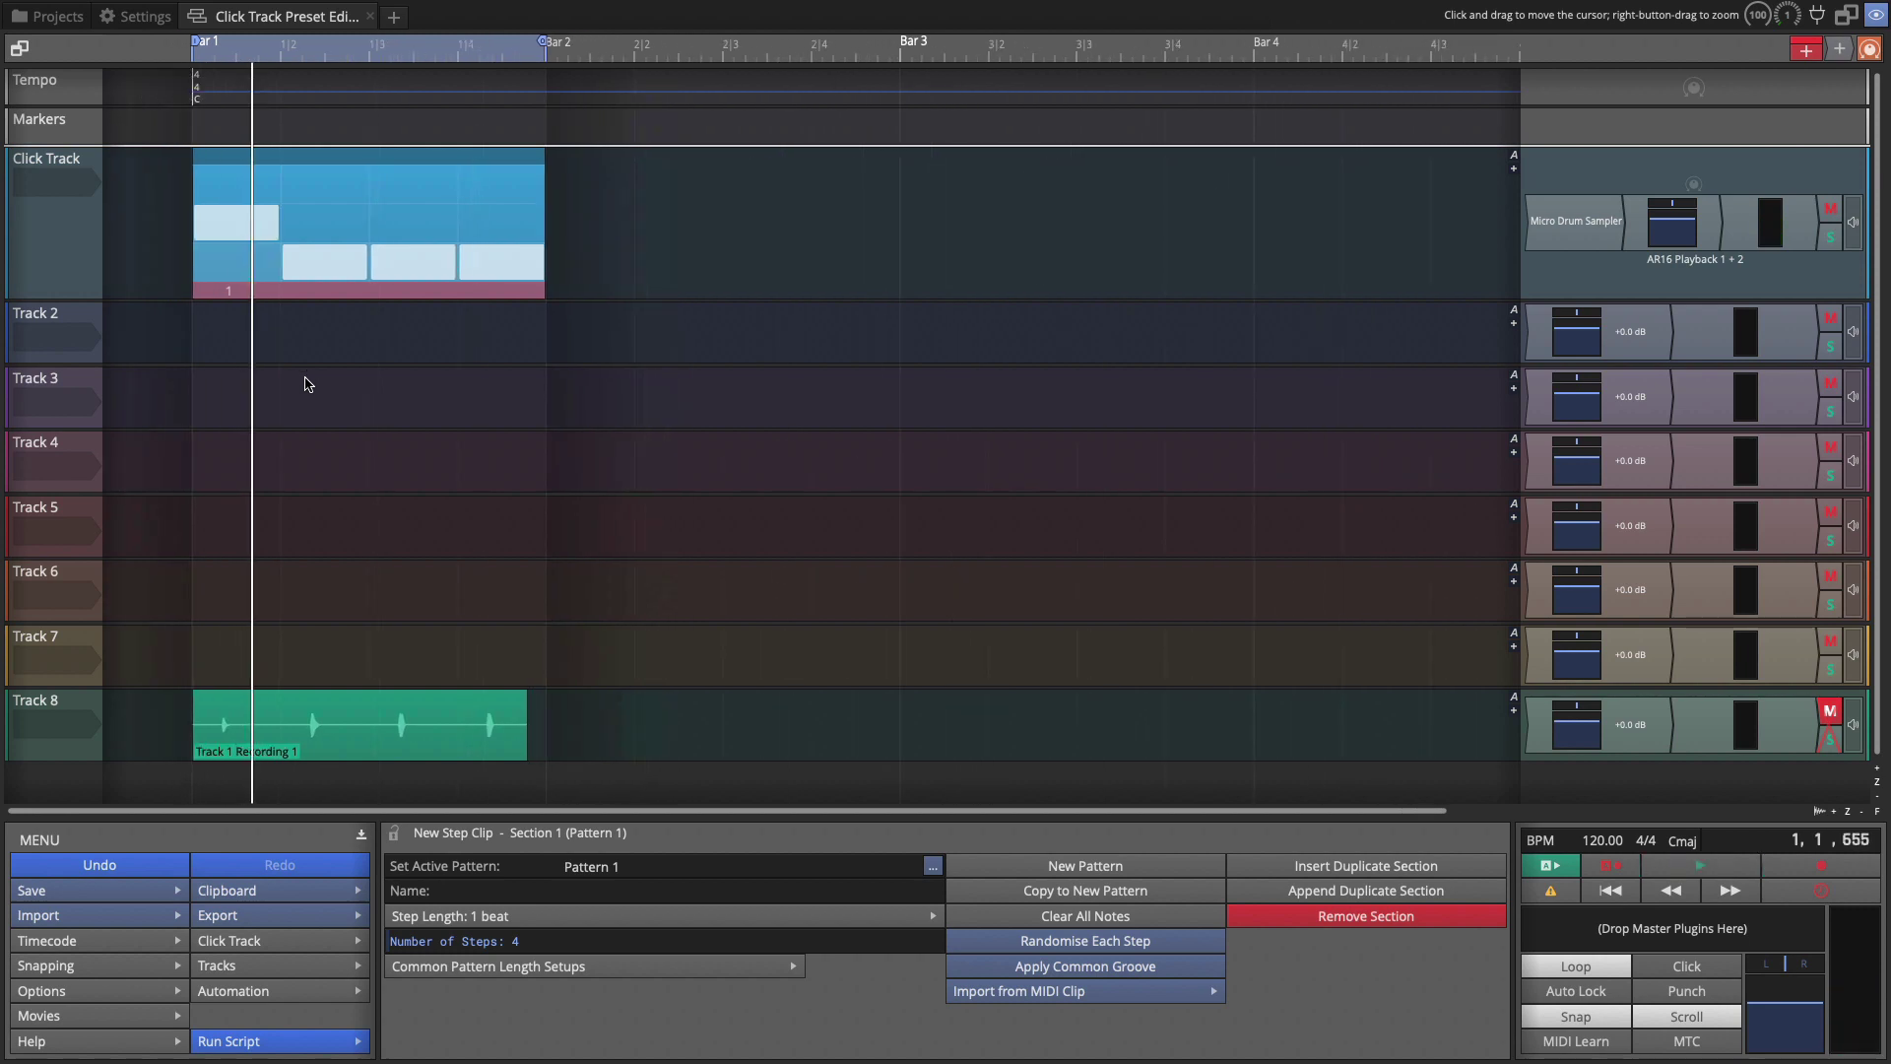
left_click(219, 187)
left_click(225, 224)
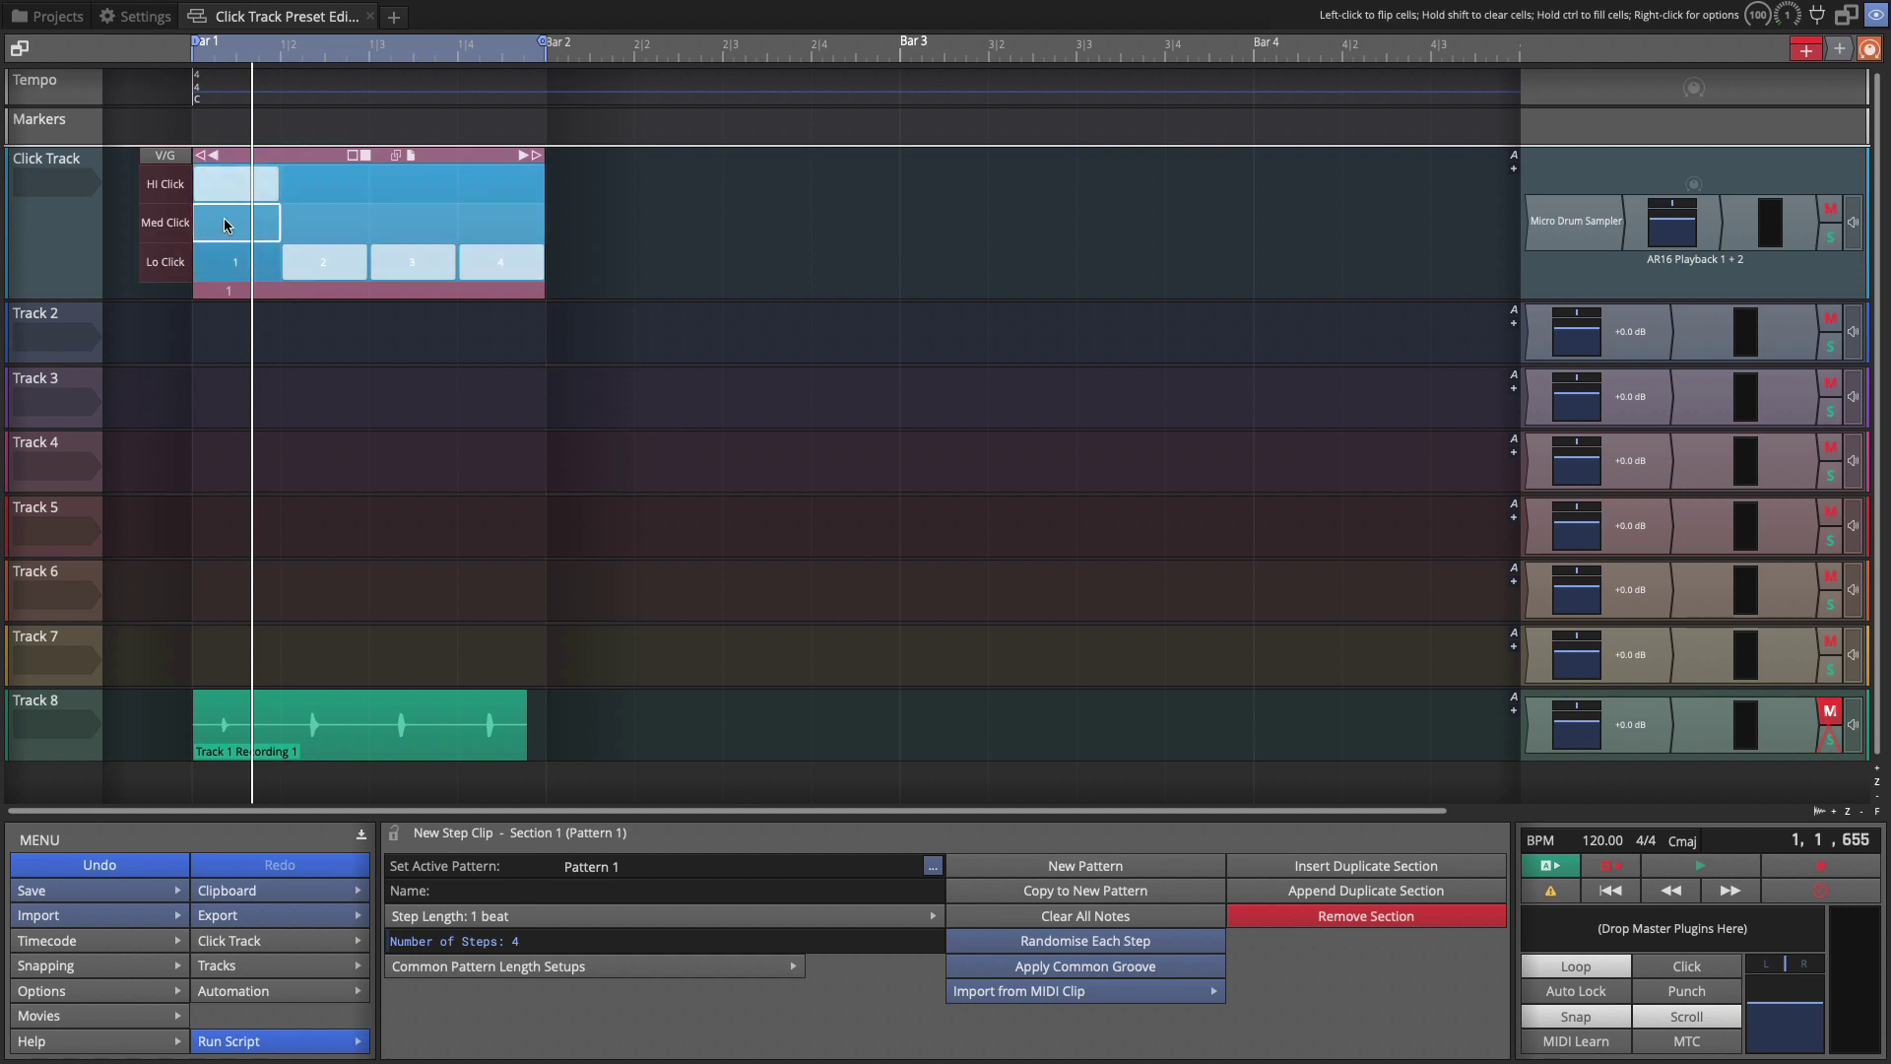
key("space")
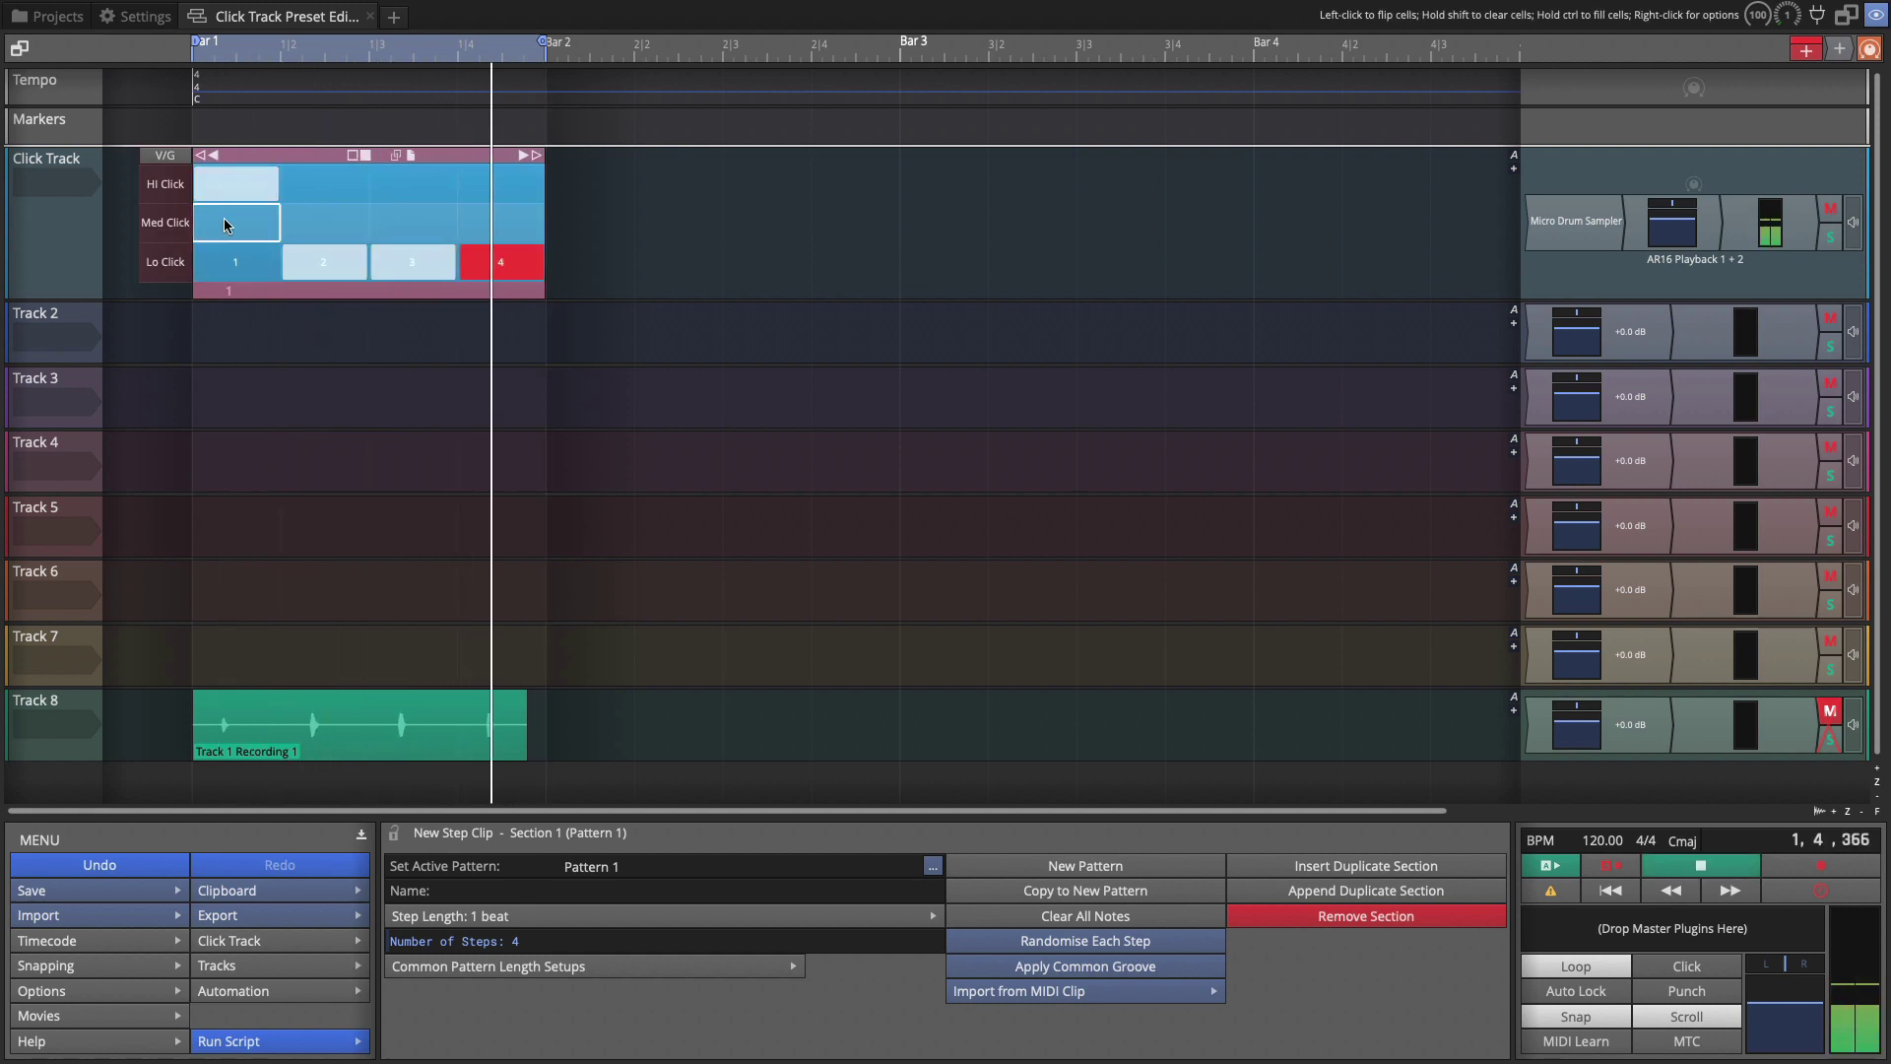
key("space")
Try Med Click instead of Lo Click on beat 3, then restore Lo Click there and Med Click on beat 1.
left_click(379, 221)
key("space")
left_click(411, 262)
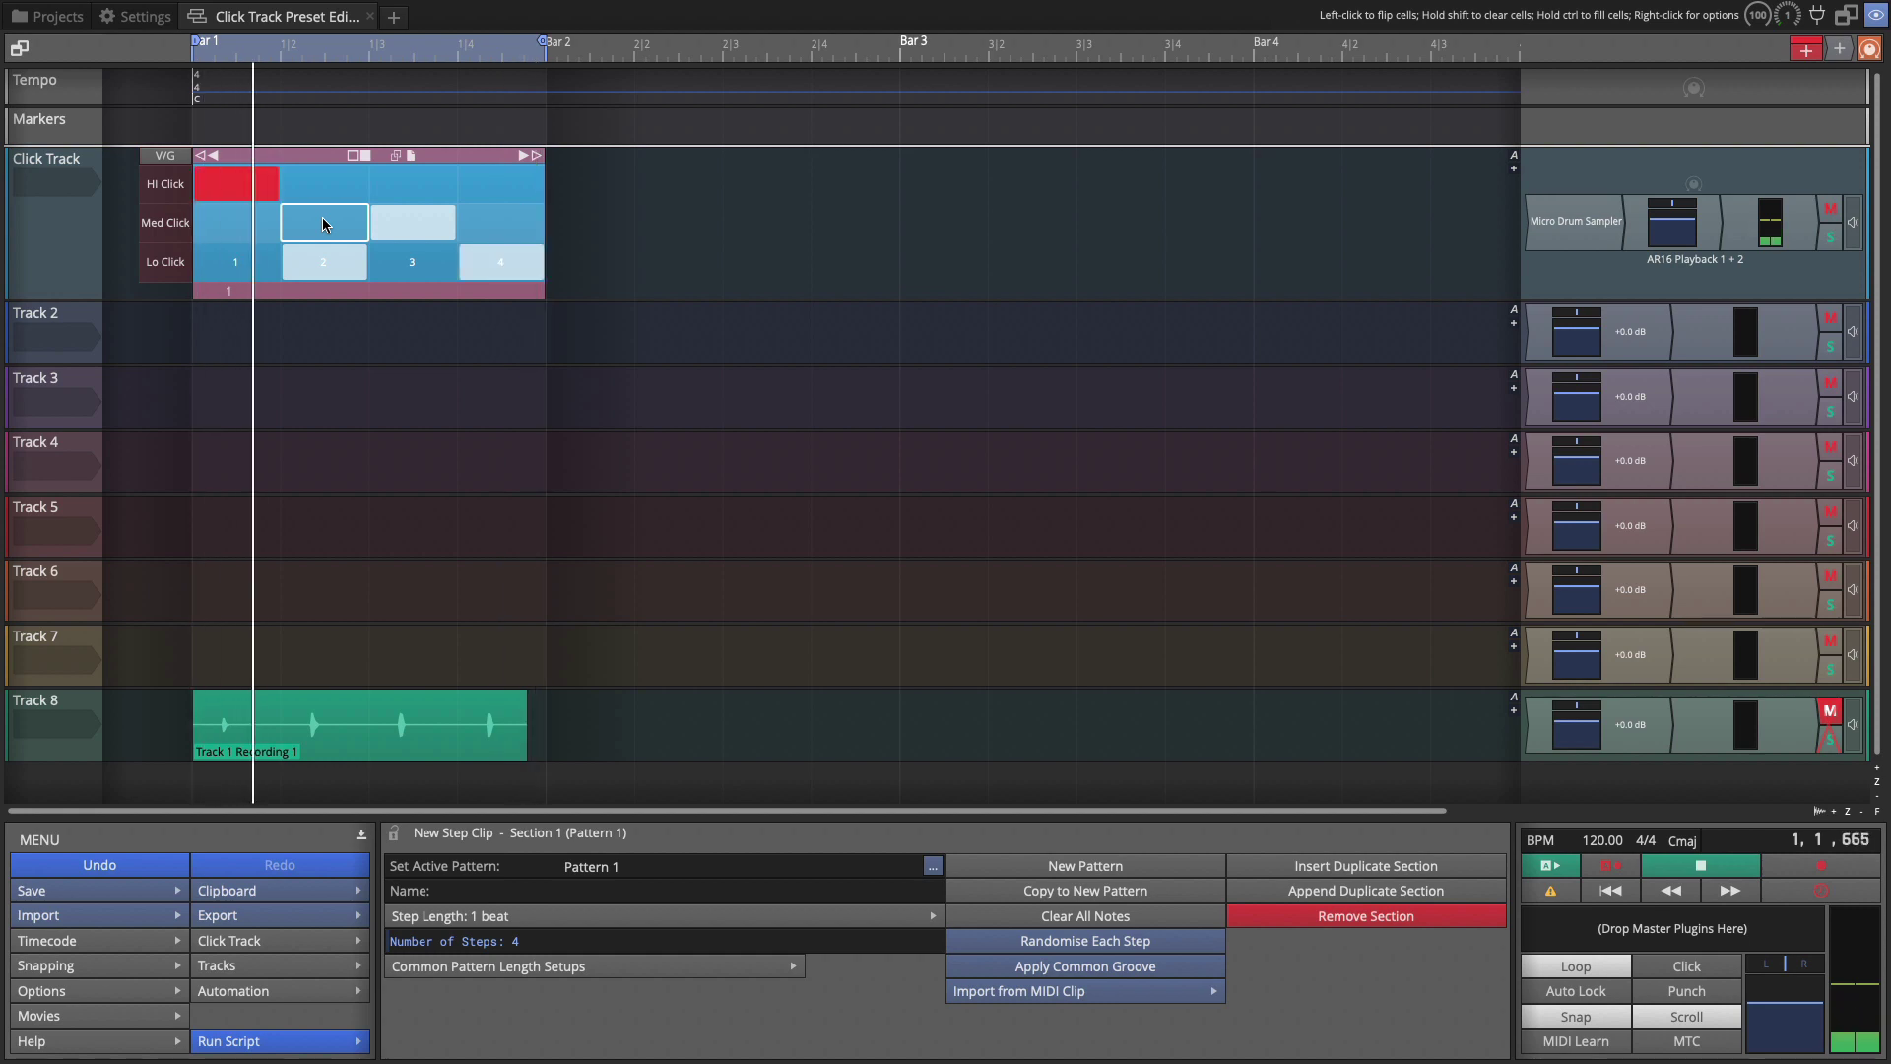
key("space")
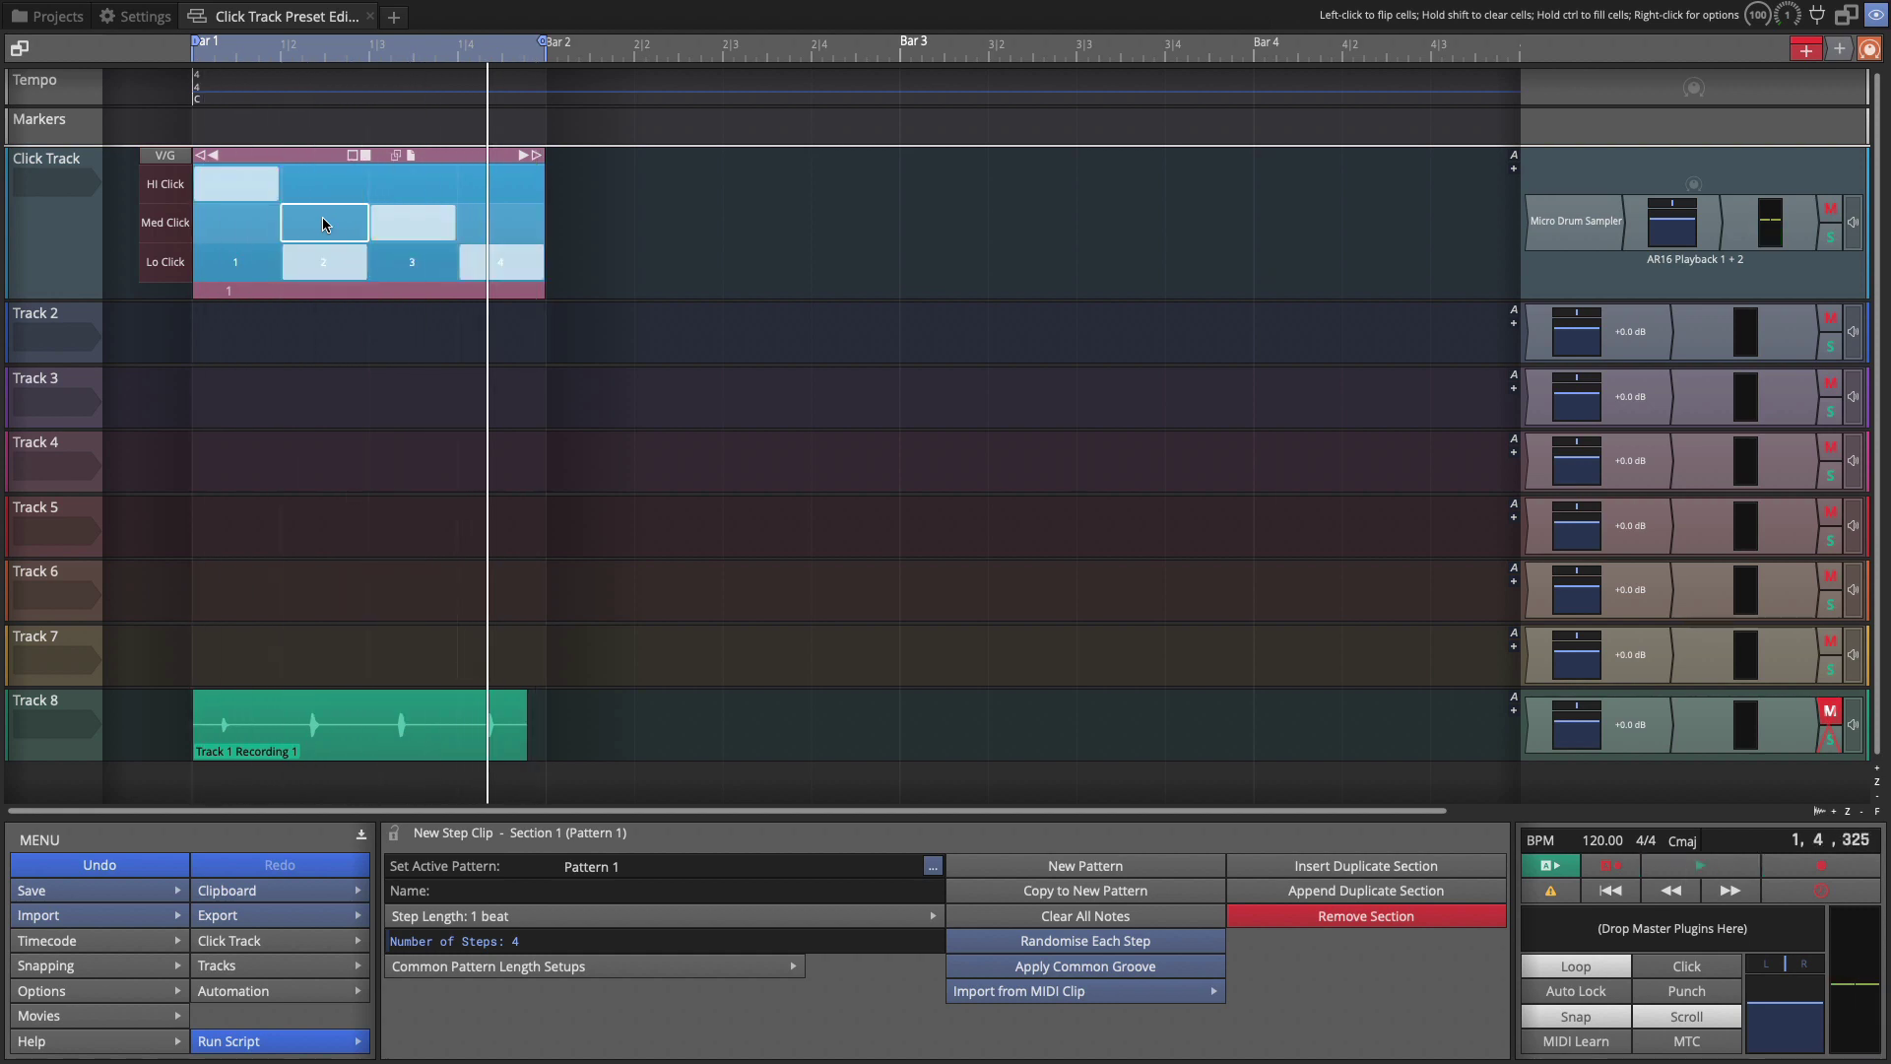
left_click(412, 222)
left_click(398, 256)
left_click(222, 221)
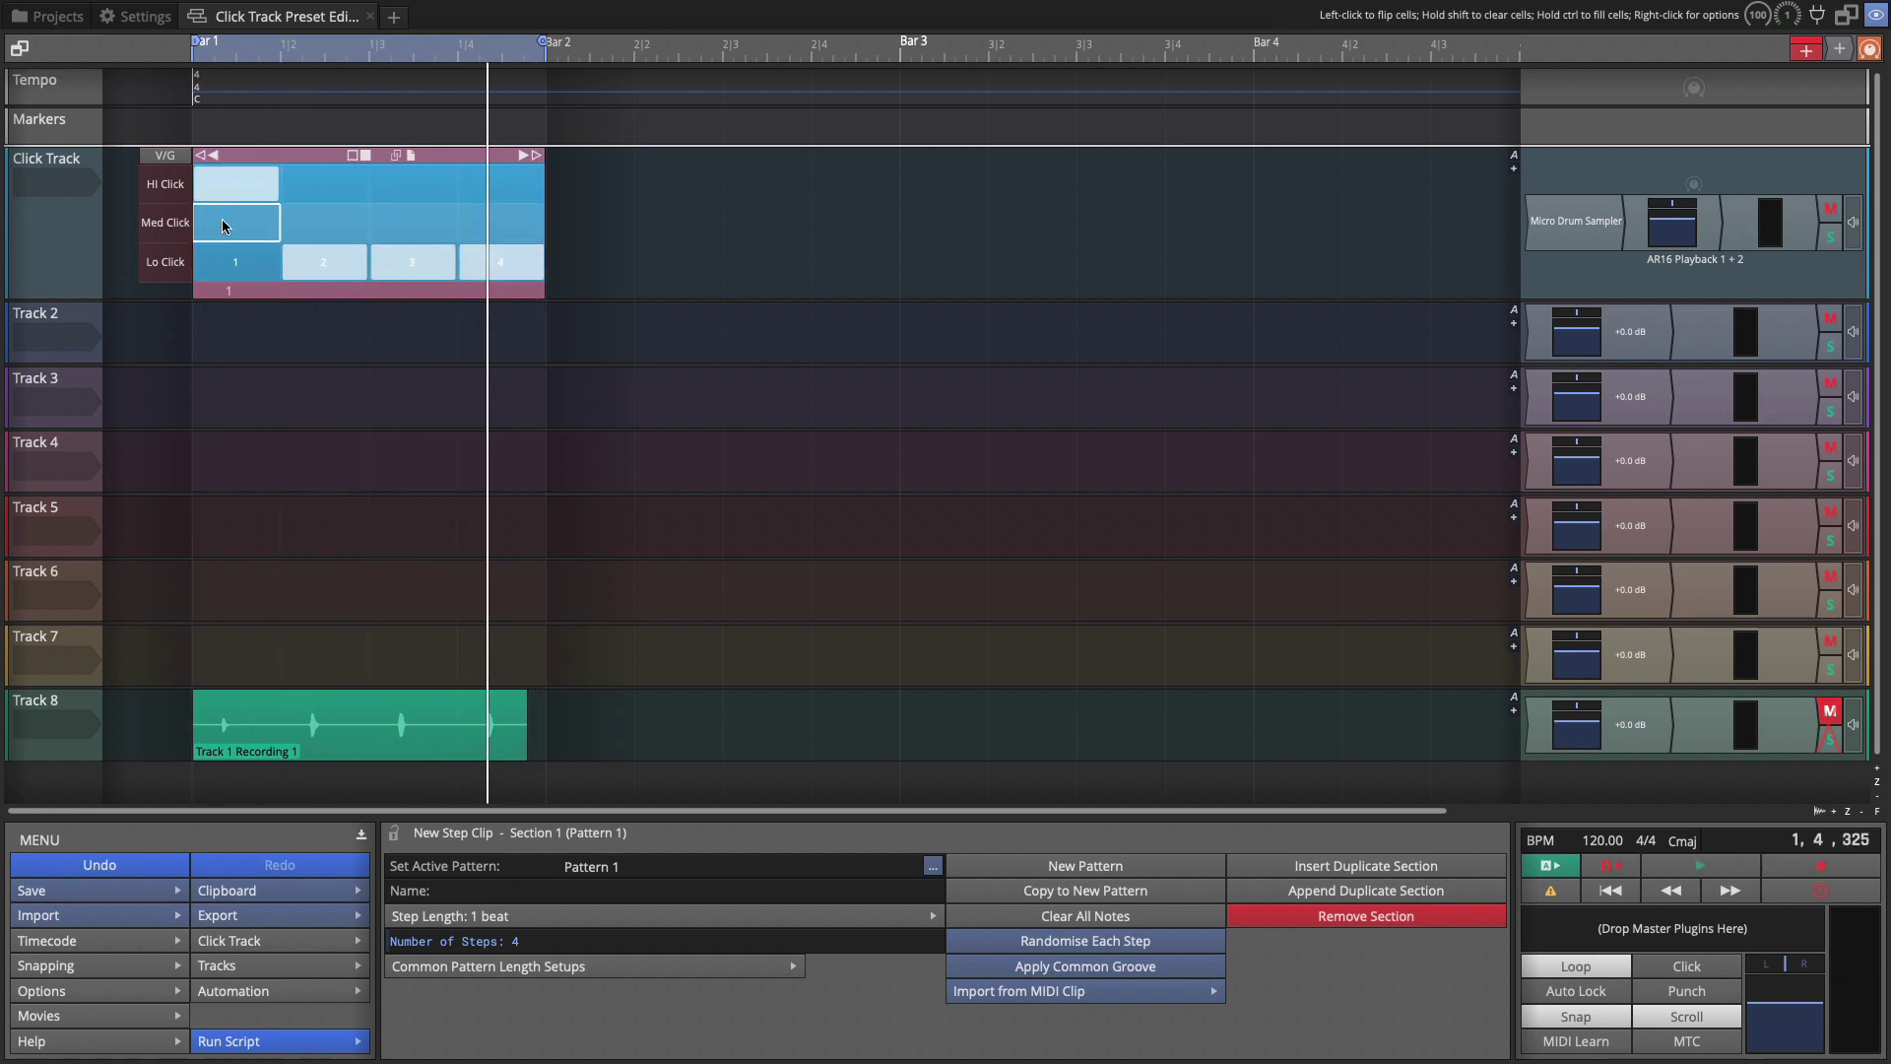
left_click(325, 157)
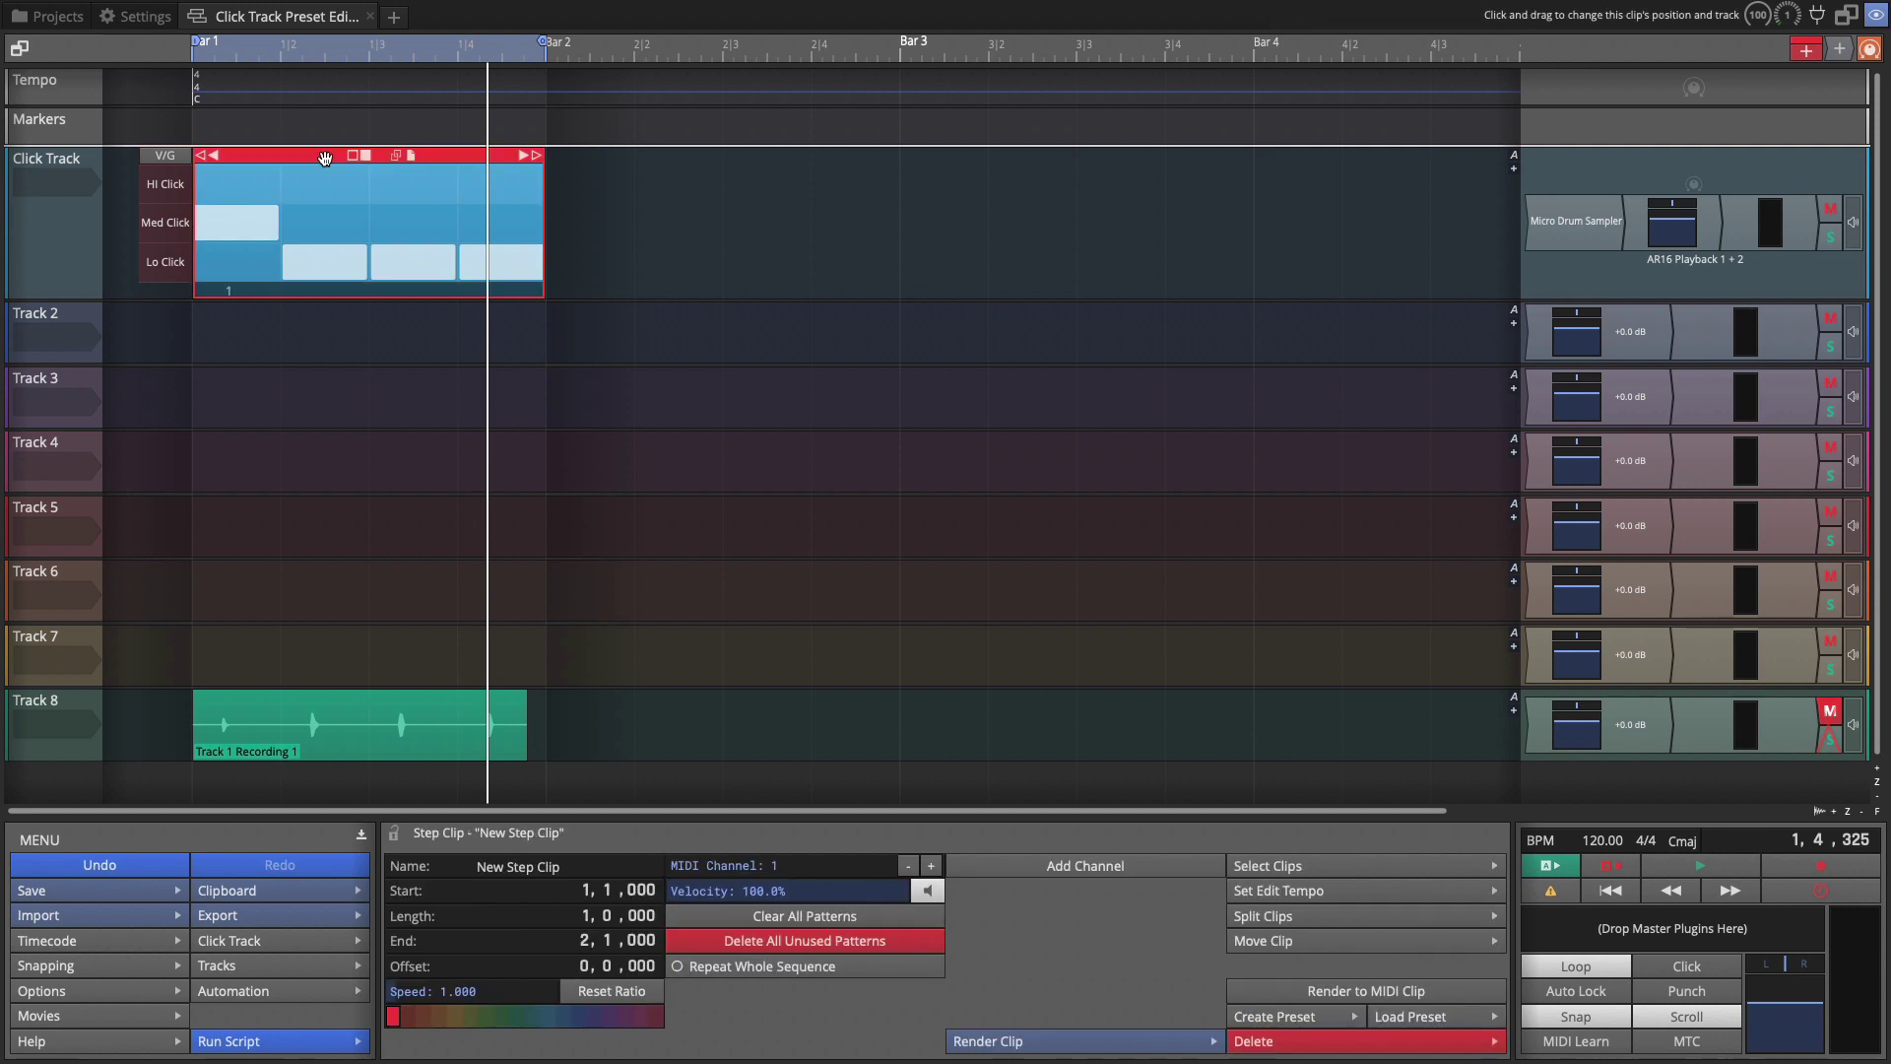
Extend the step clip in stages, zooming out, until it ends at Bar 49.
key("minus")
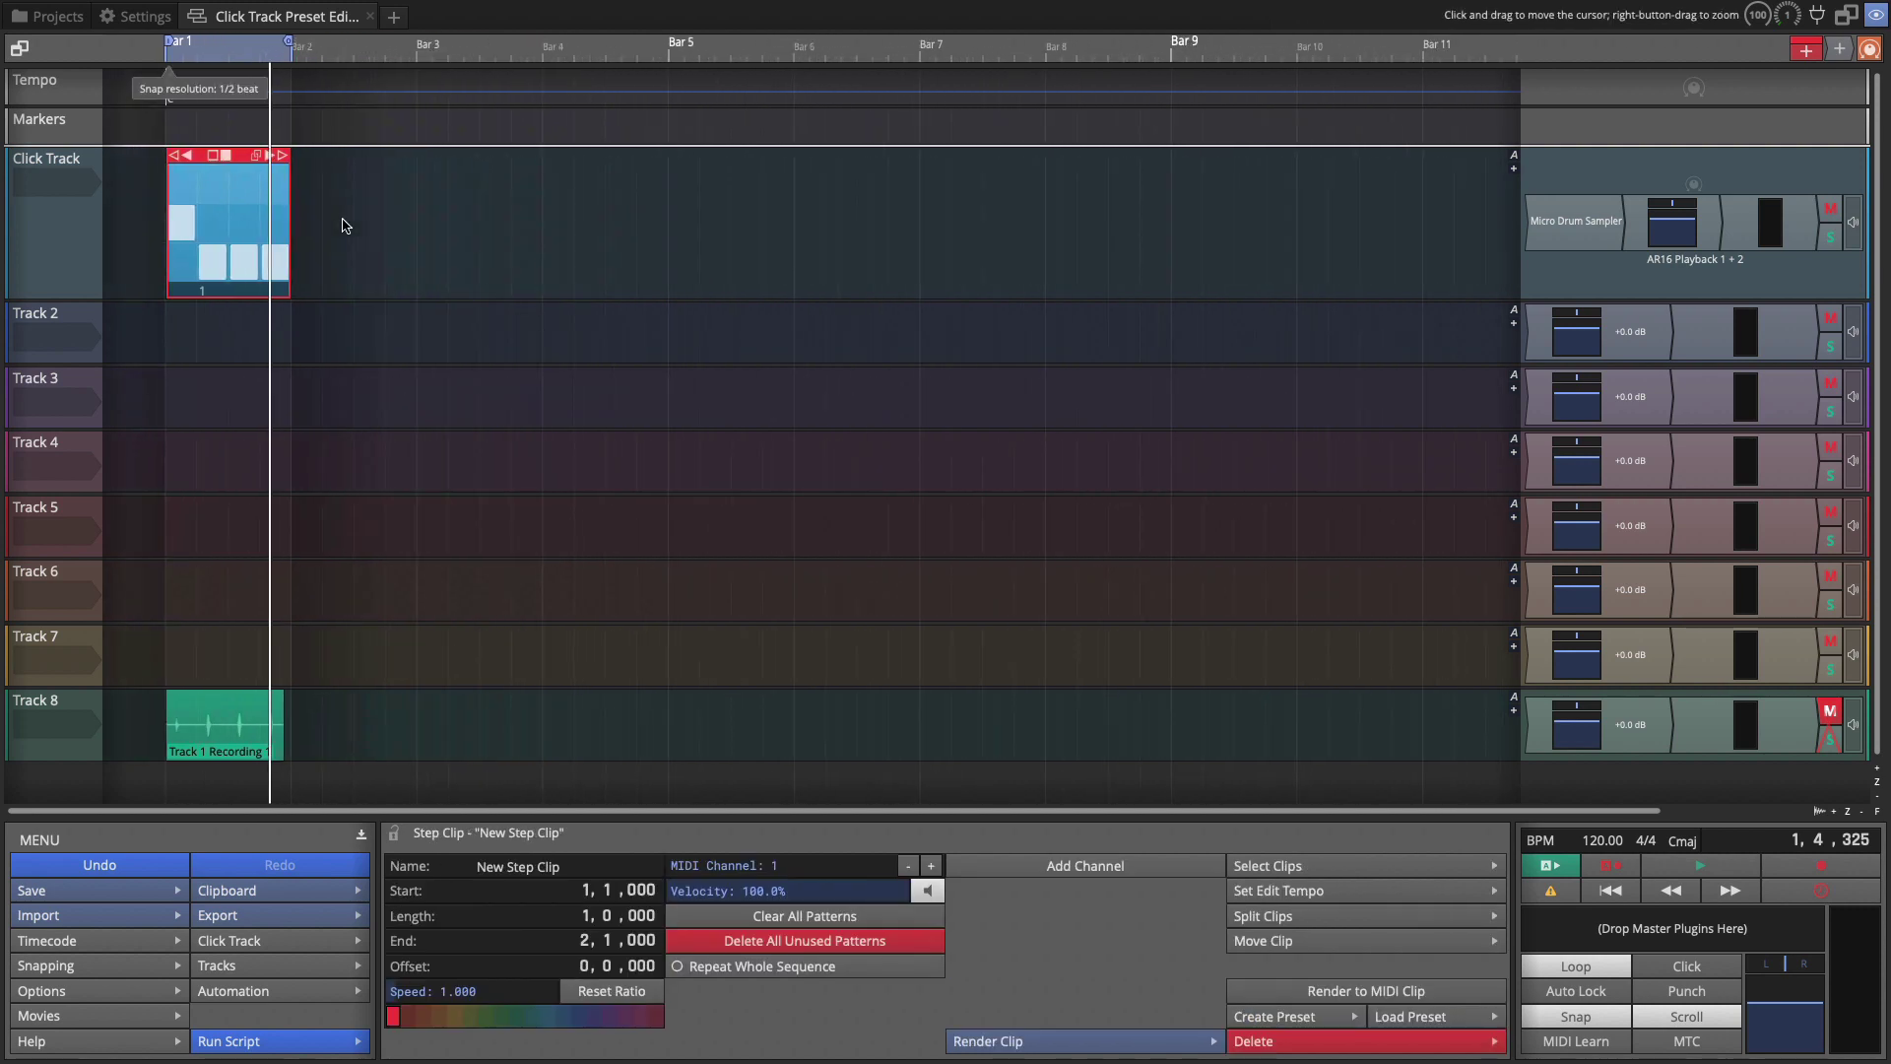
key("minus")
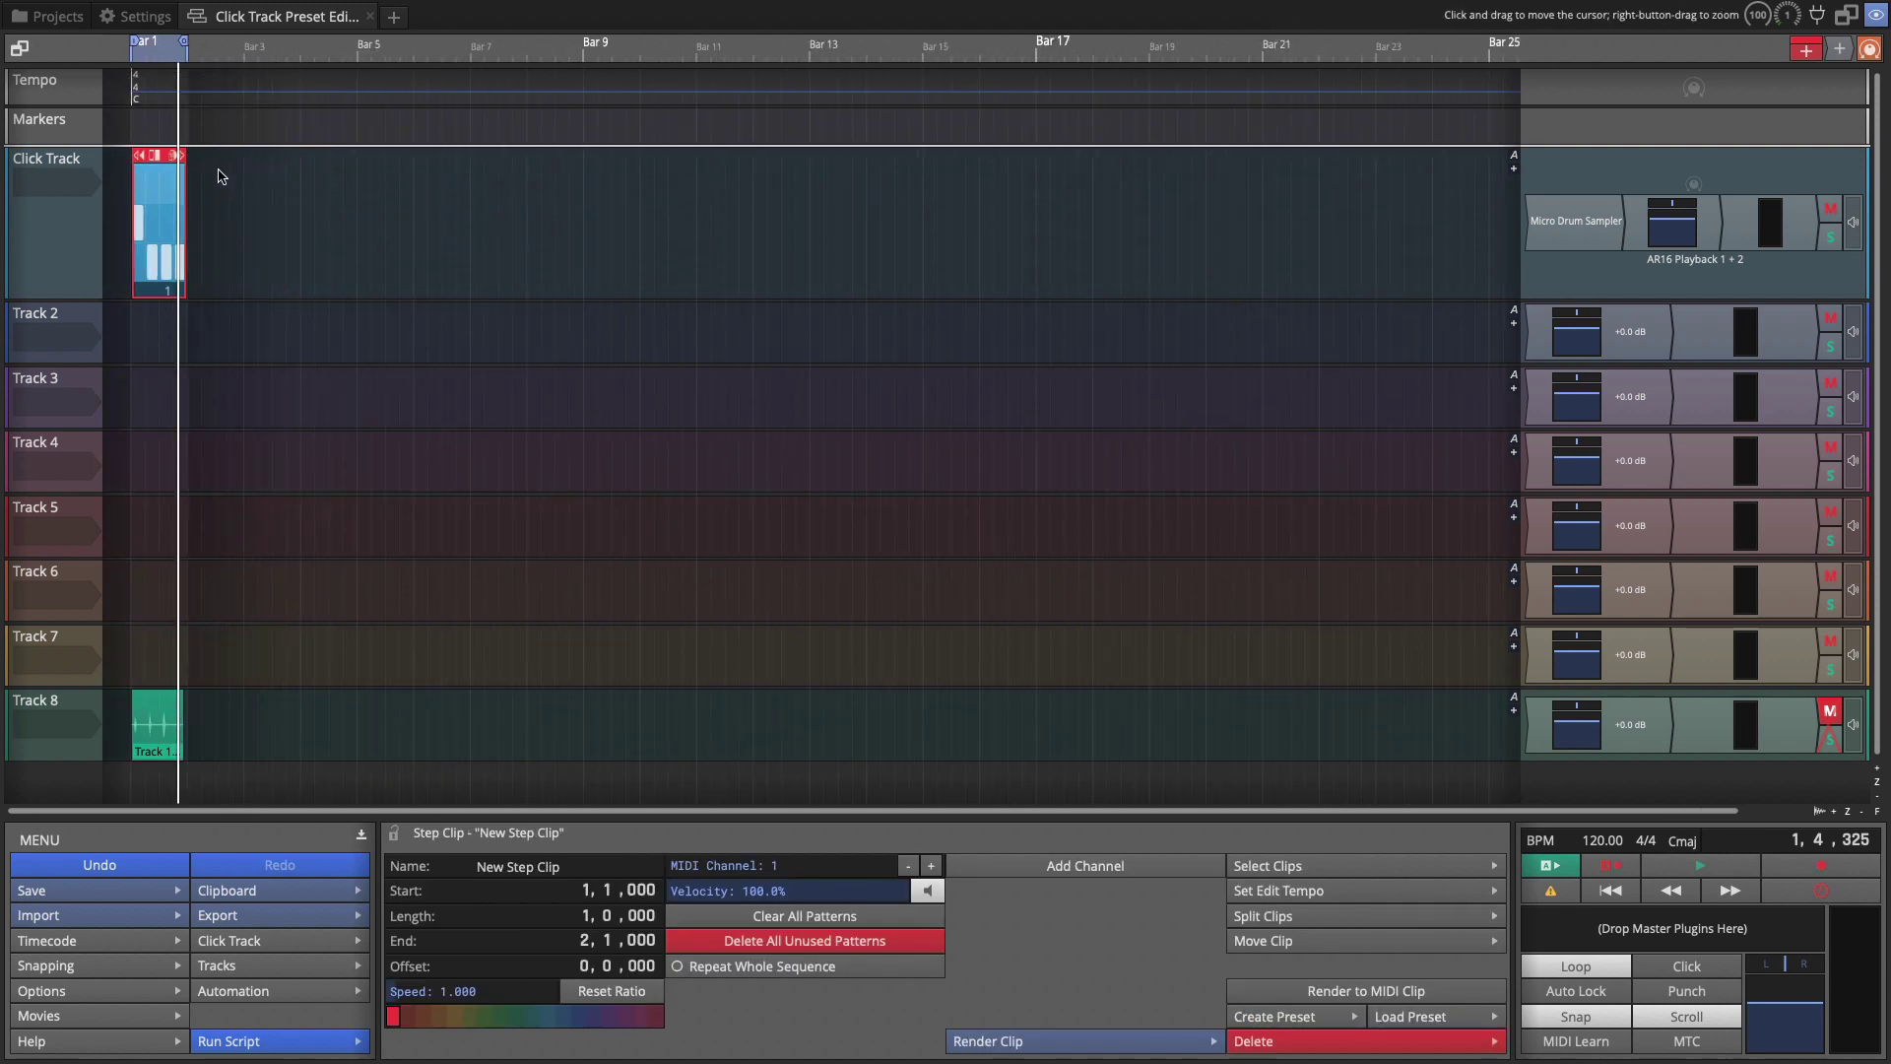
key("equal")
left_click_drag(170, 168, 1243, 221)
key("minus")
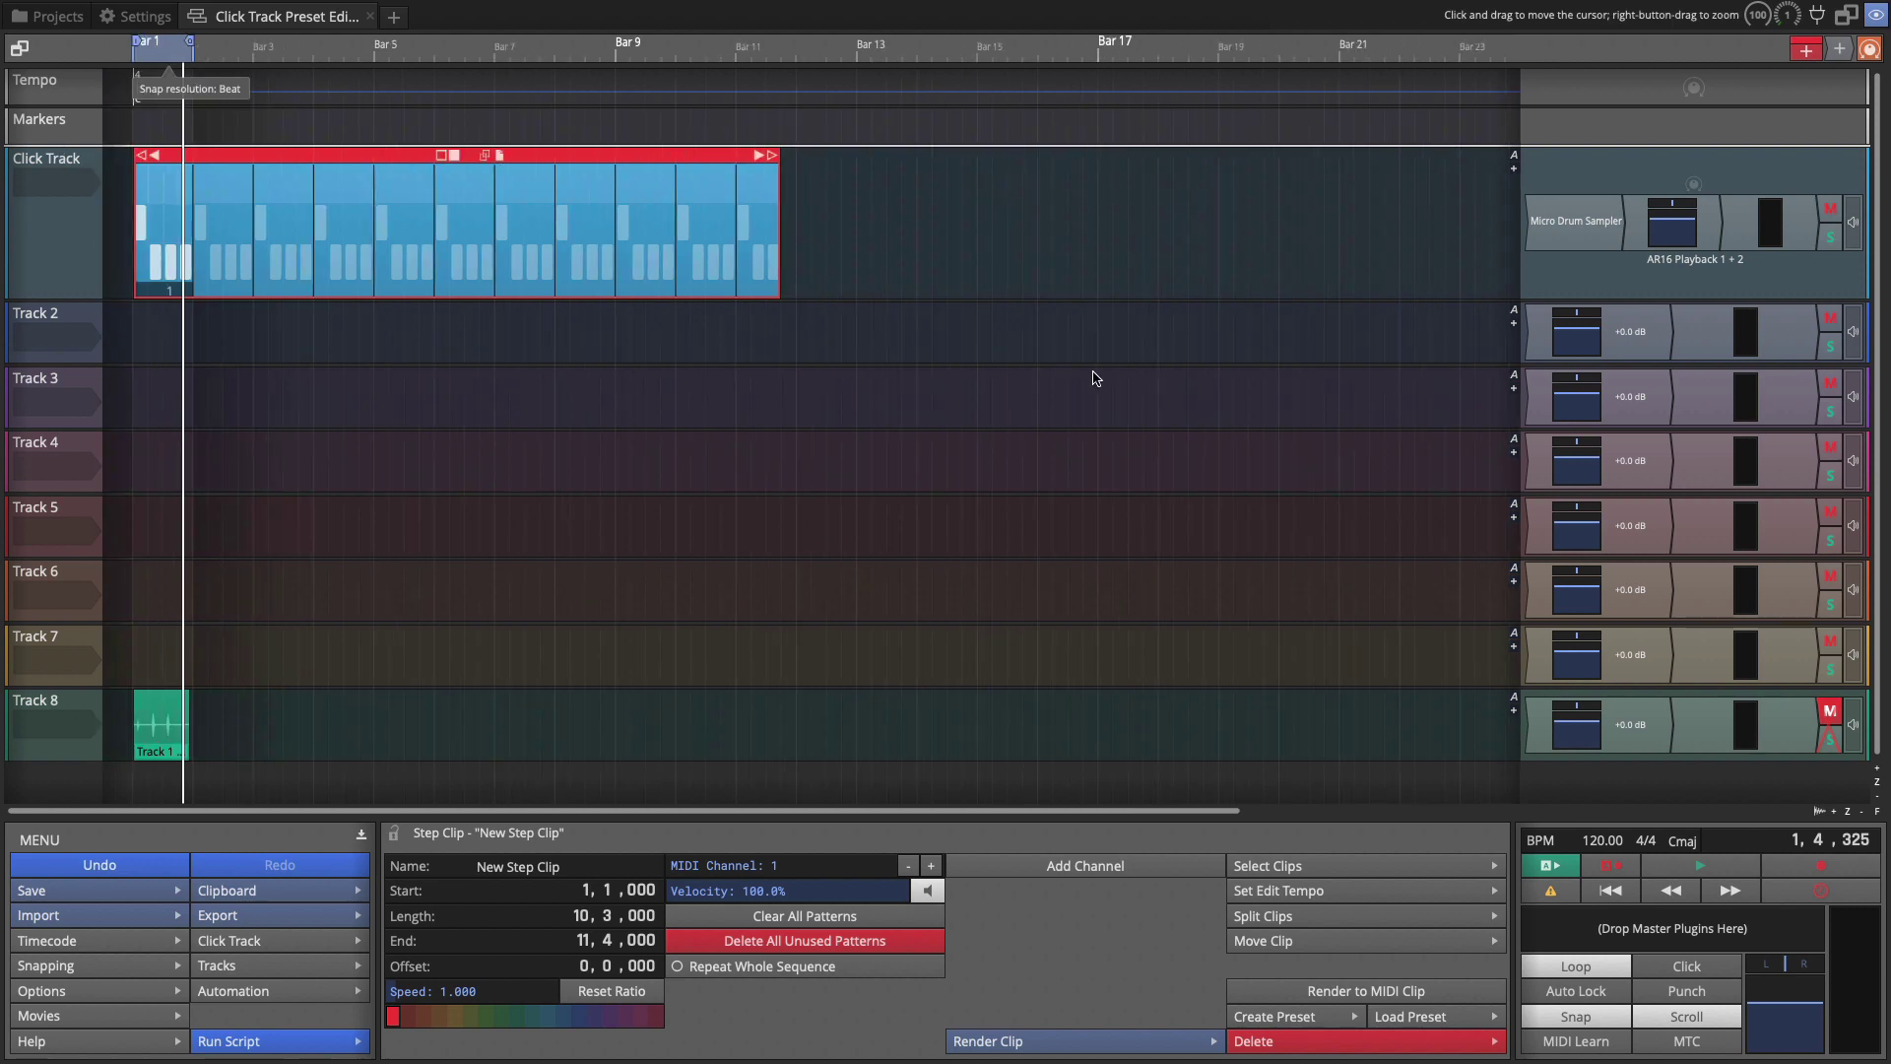
key("minus")
left_click_drag(670, 169, 1169, 296)
key("minus")
key("minus")
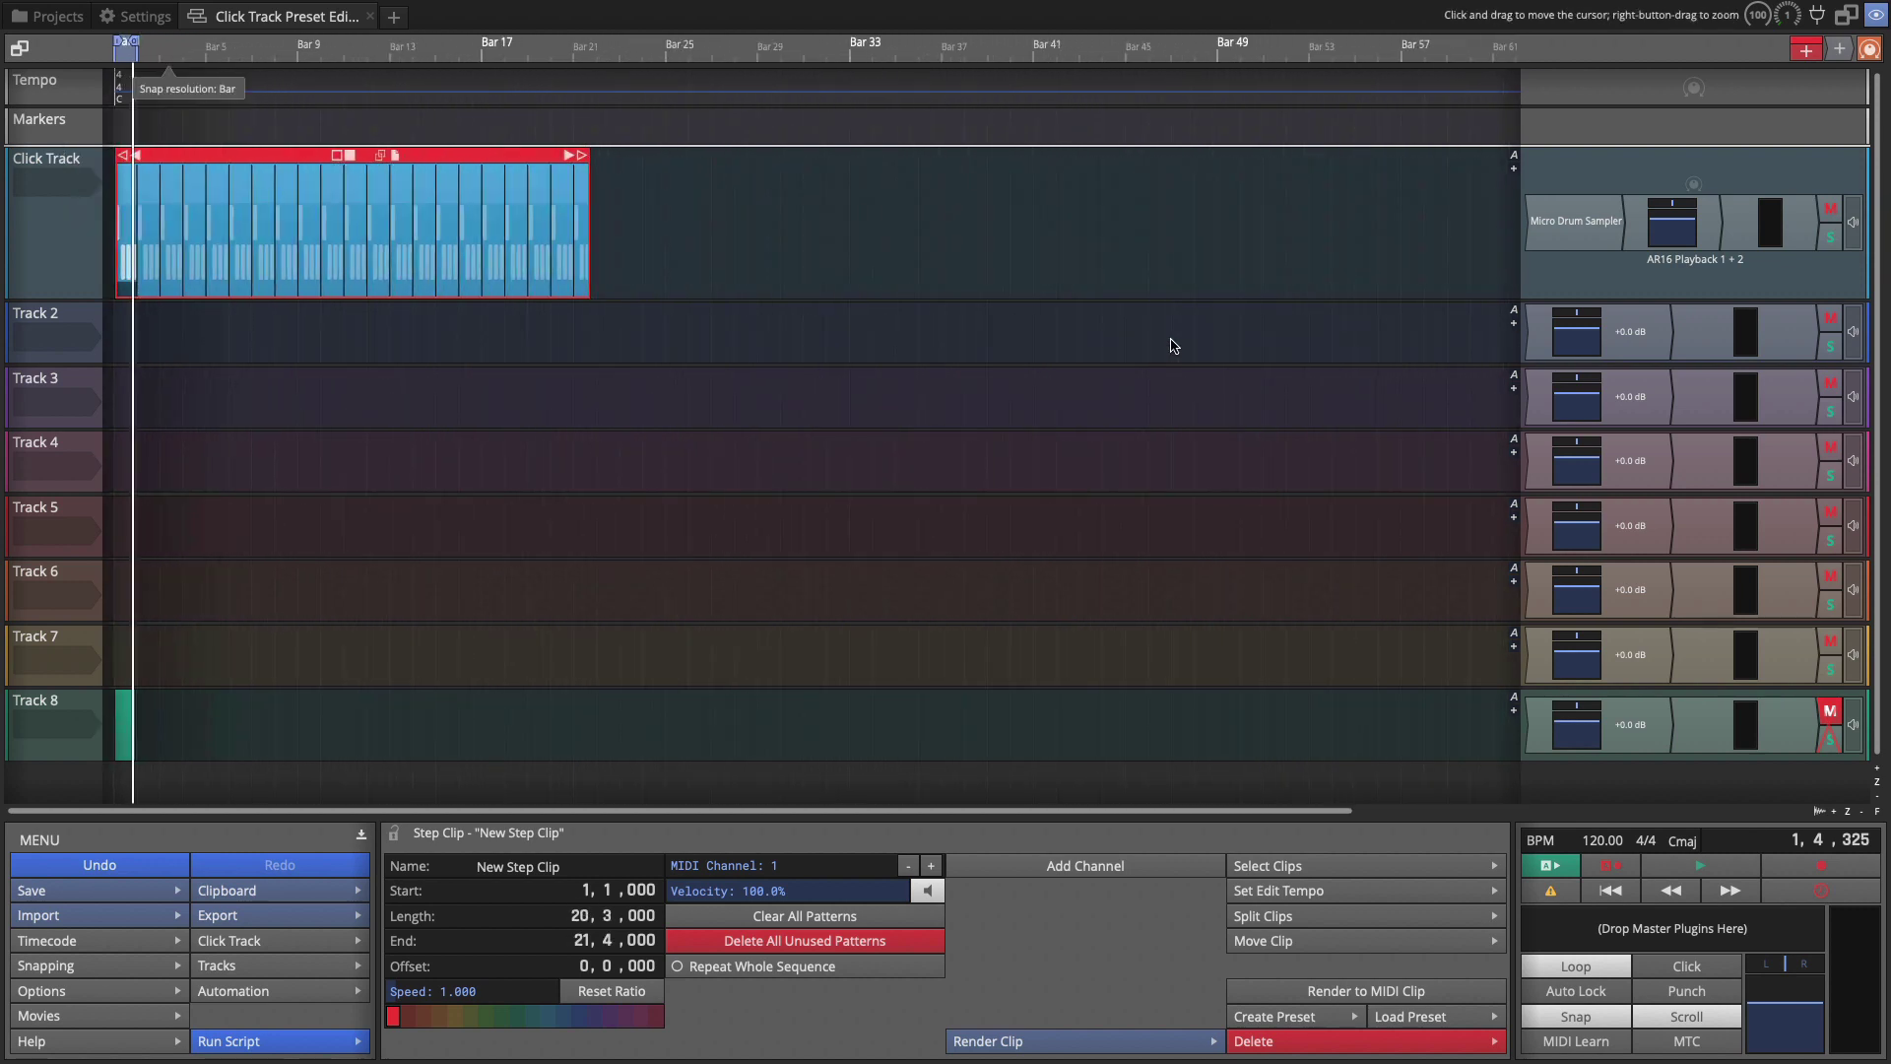
left_click_drag(571, 159, 1176, 216)
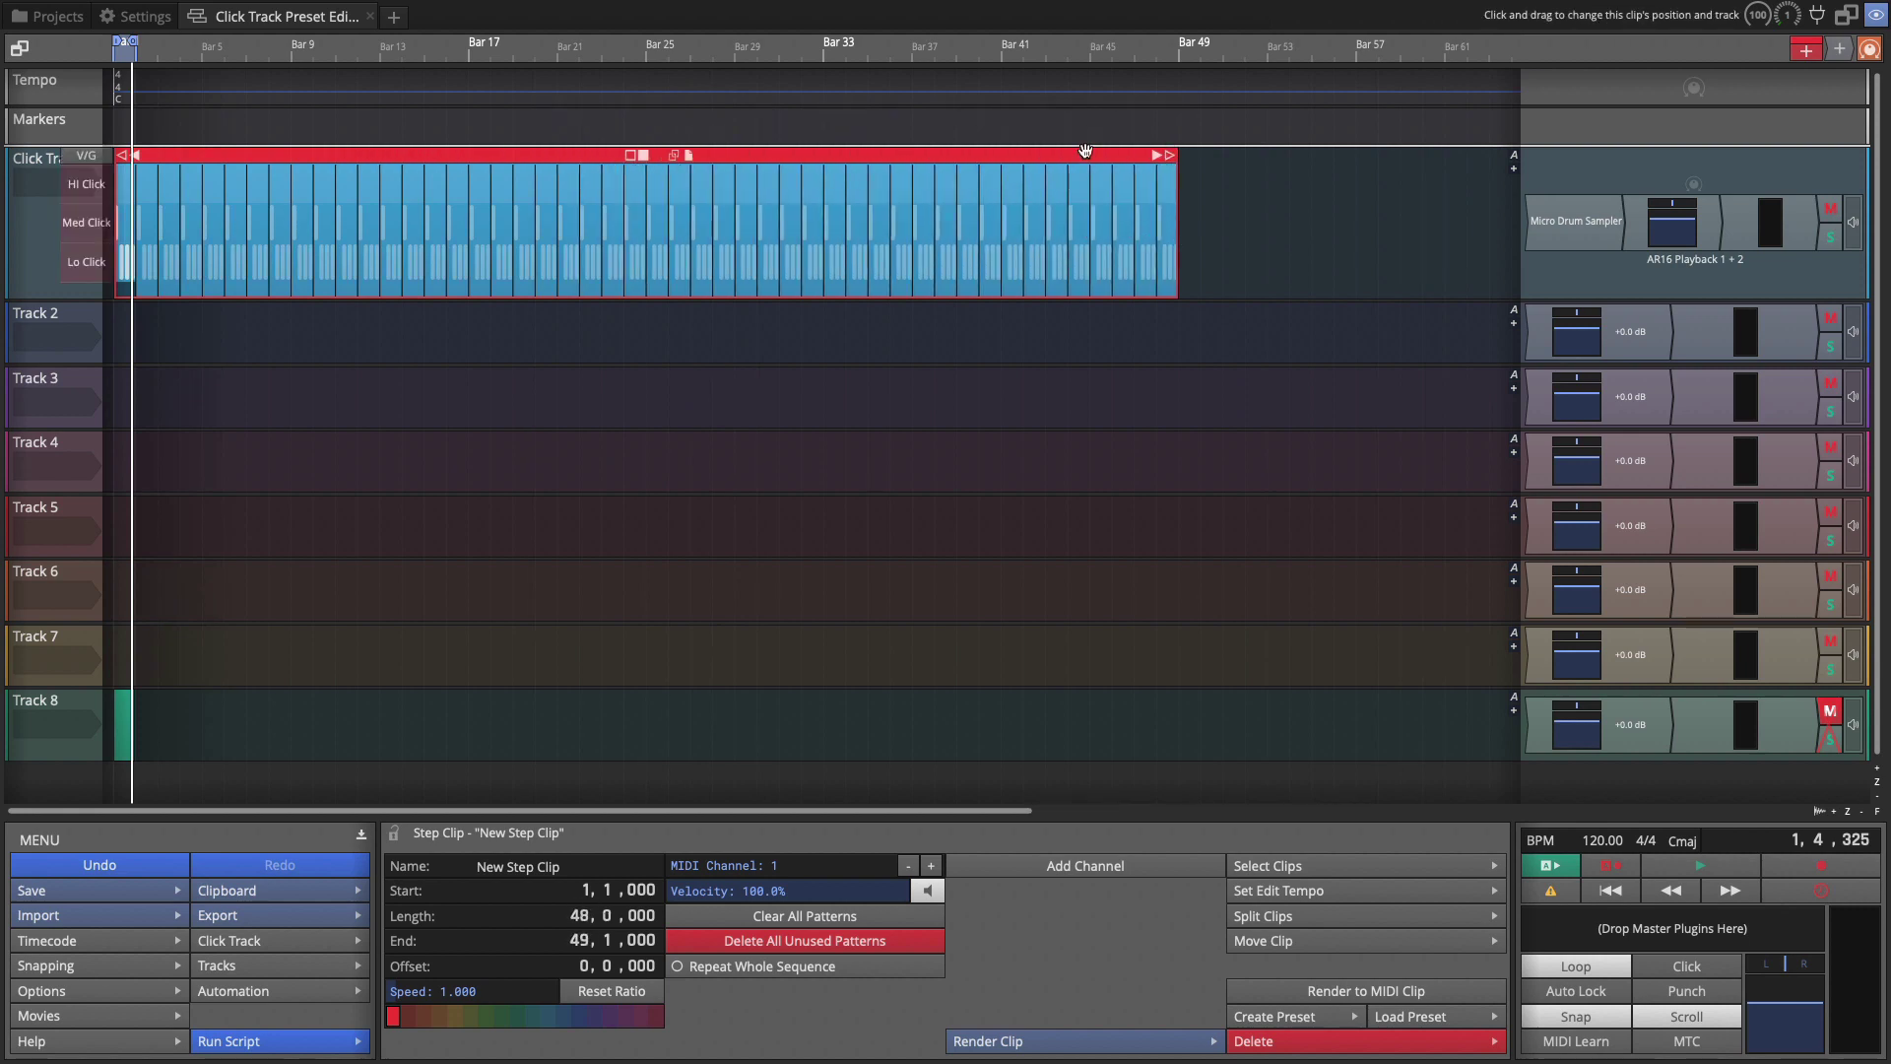
Switch the ruler to seconds and extend the step clip via 2:44 and 3:36 to end at 4:05.
right_click(1068, 50)
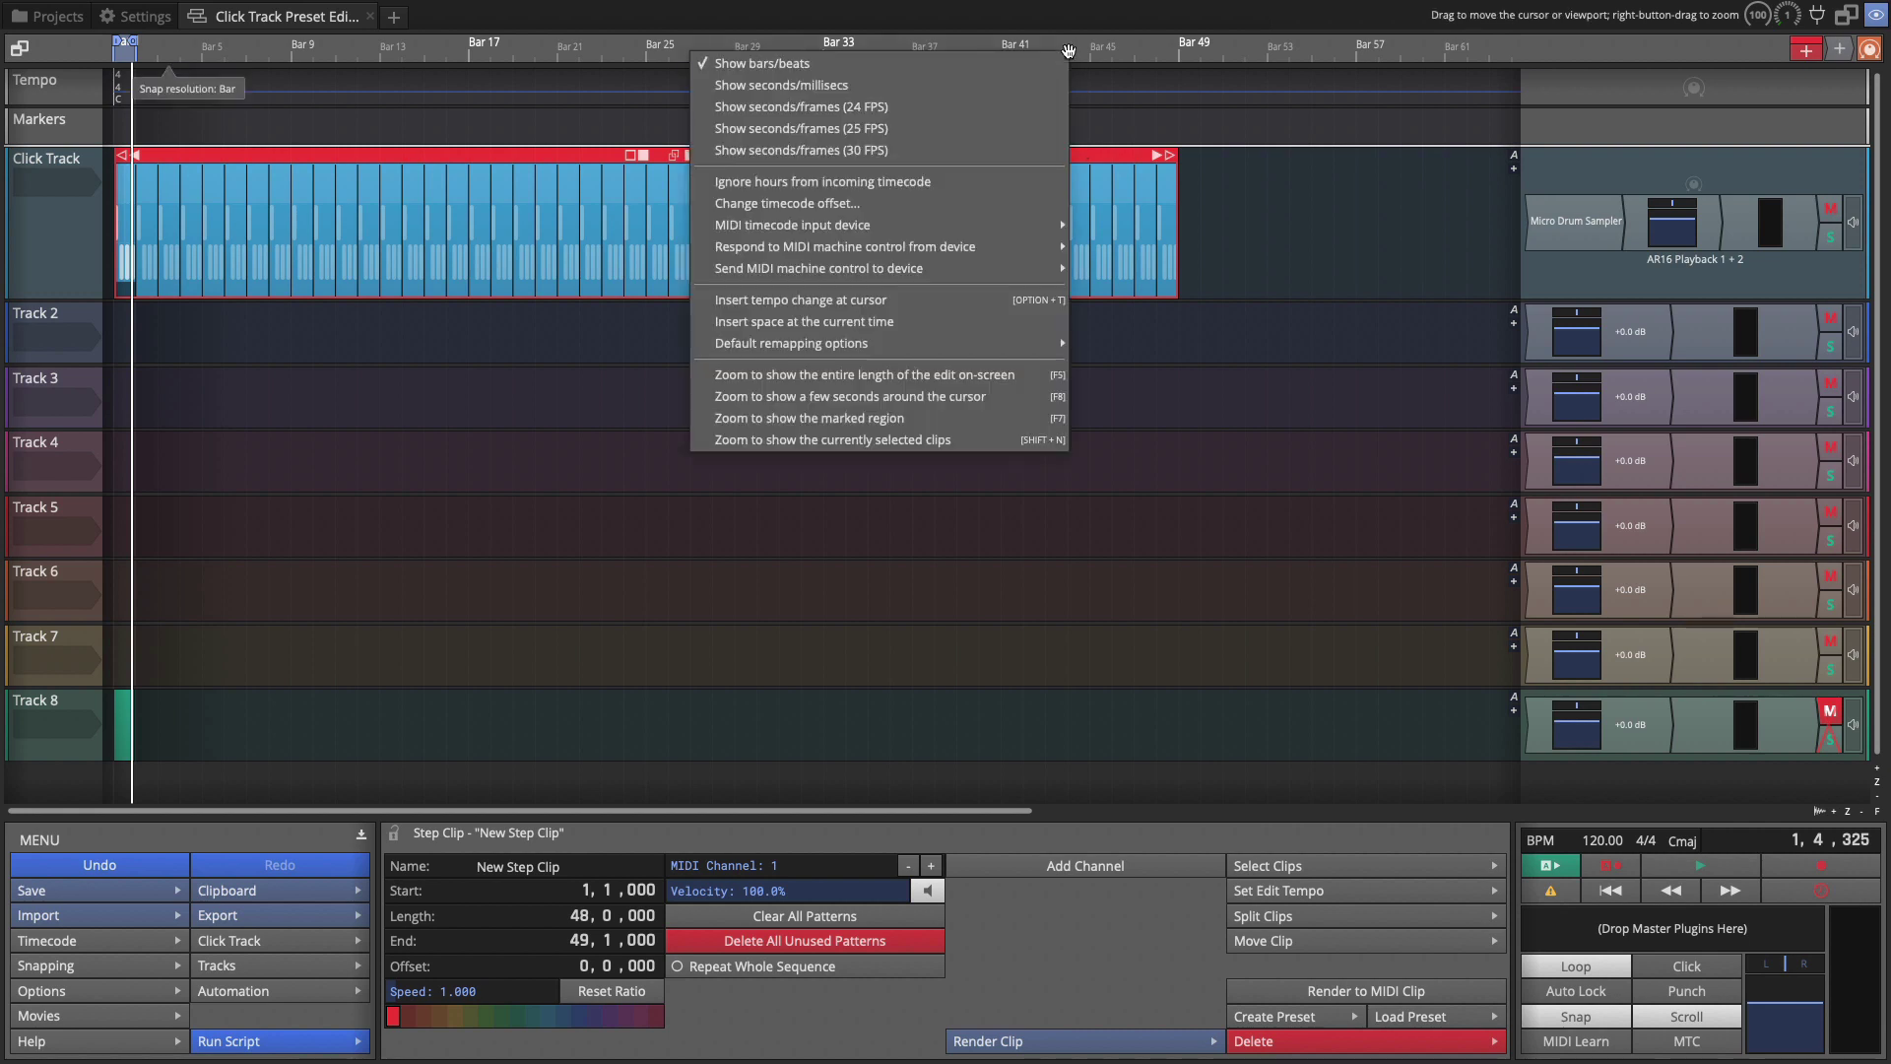
left_click(1020, 87)
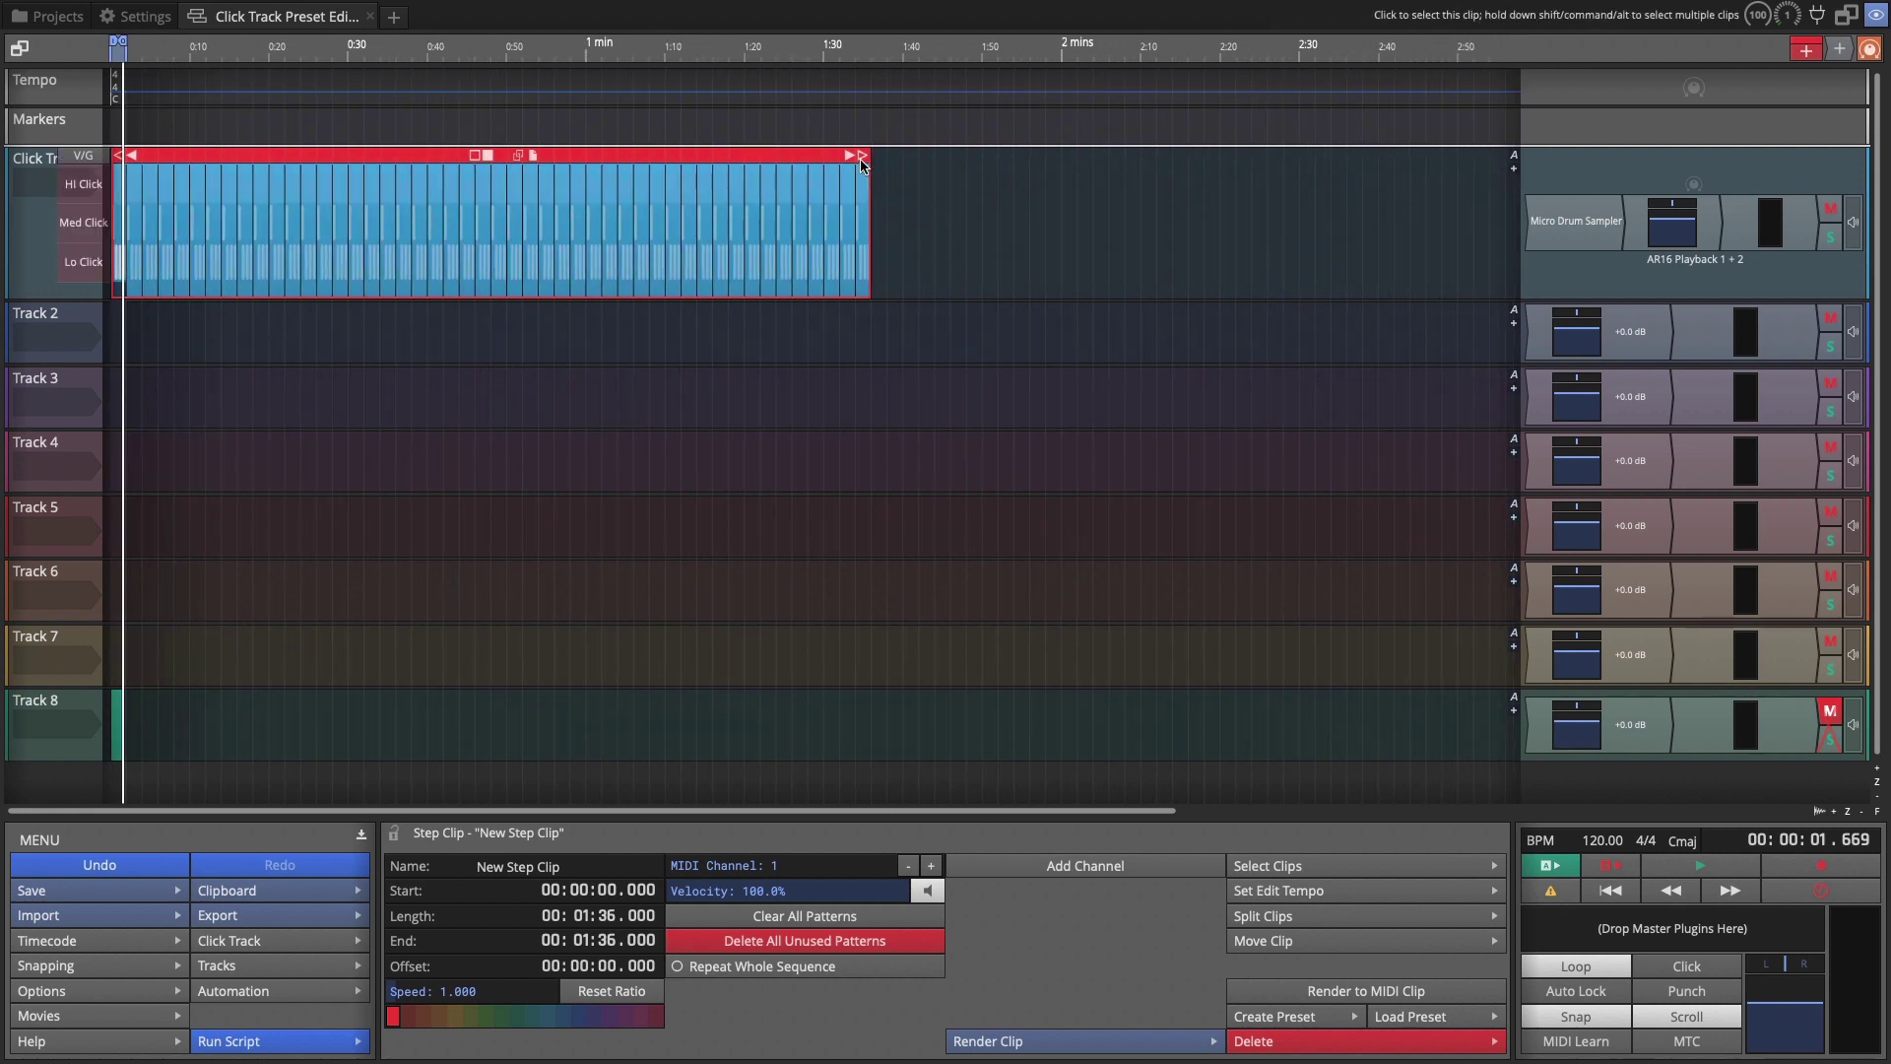
left_click_drag(892, 183, 1400, 193)
scroll(1401, 193, "down", 3)
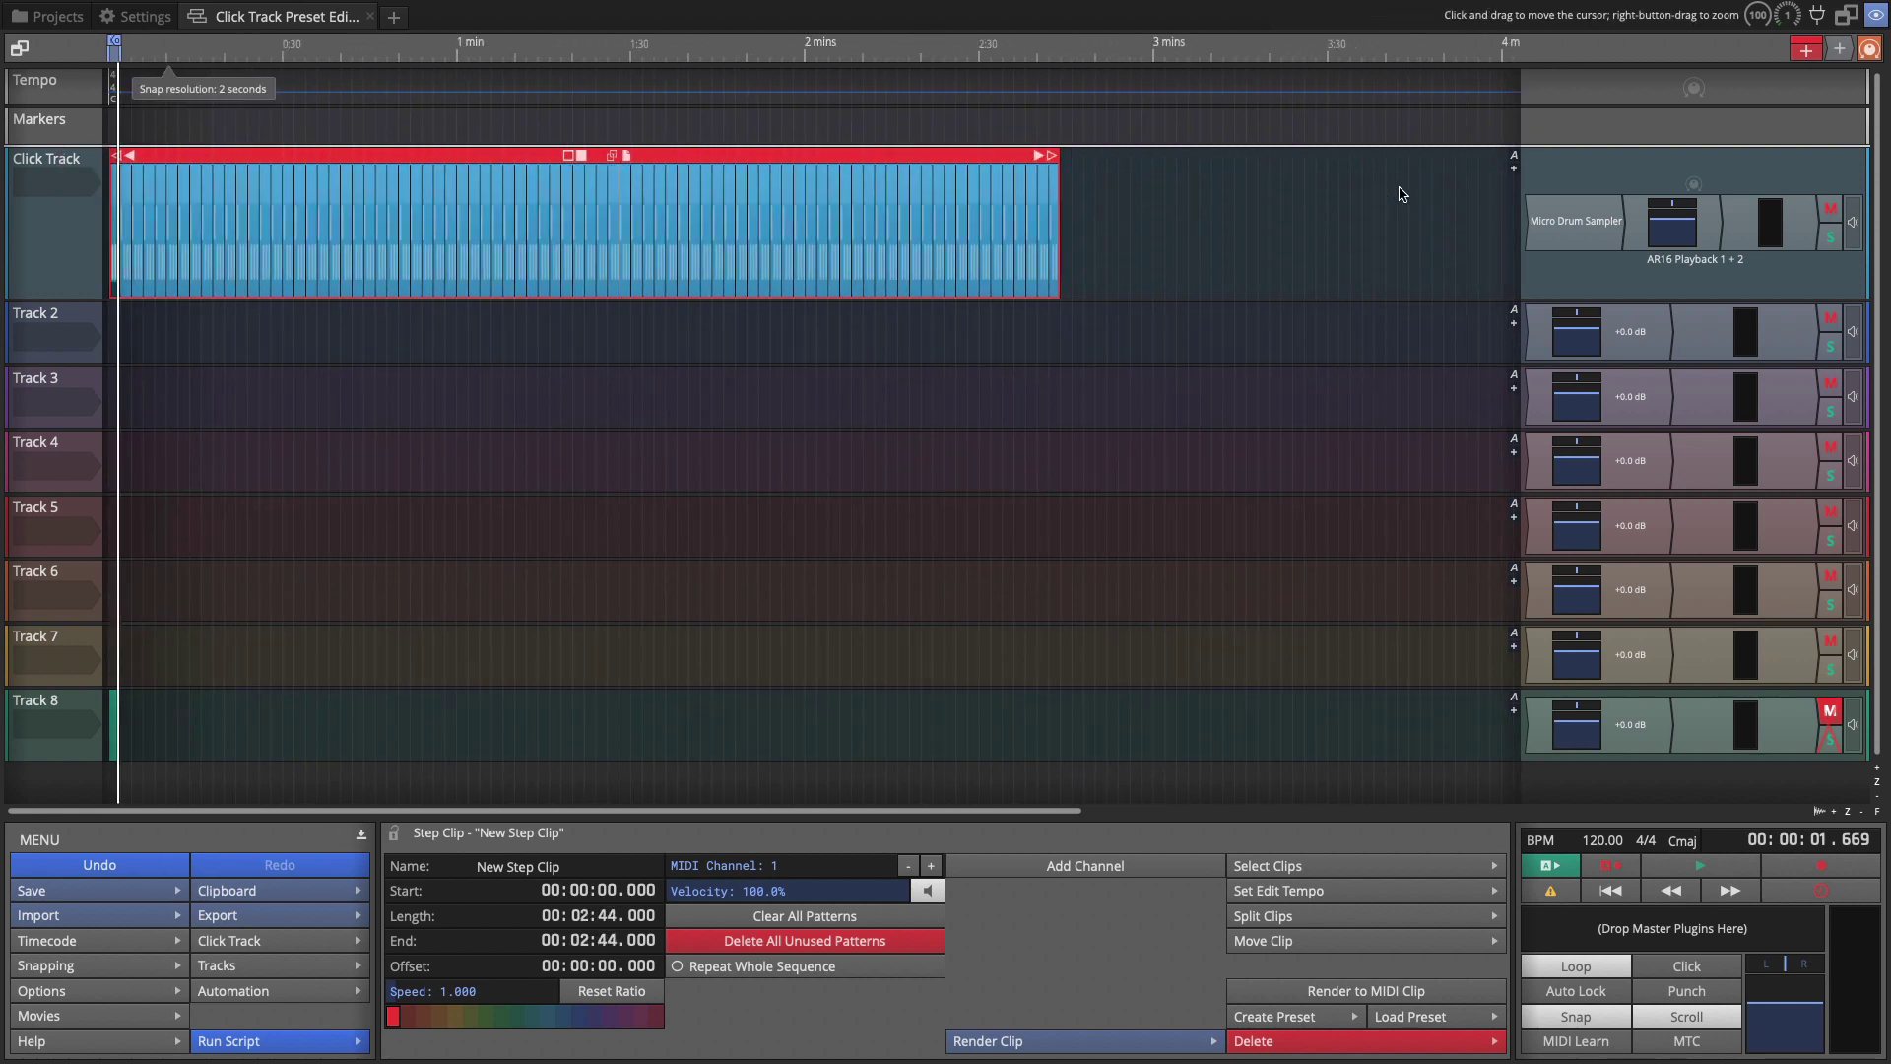
left_click_drag(1054, 160, 1360, 175)
scroll(1354, 187, "down", 3)
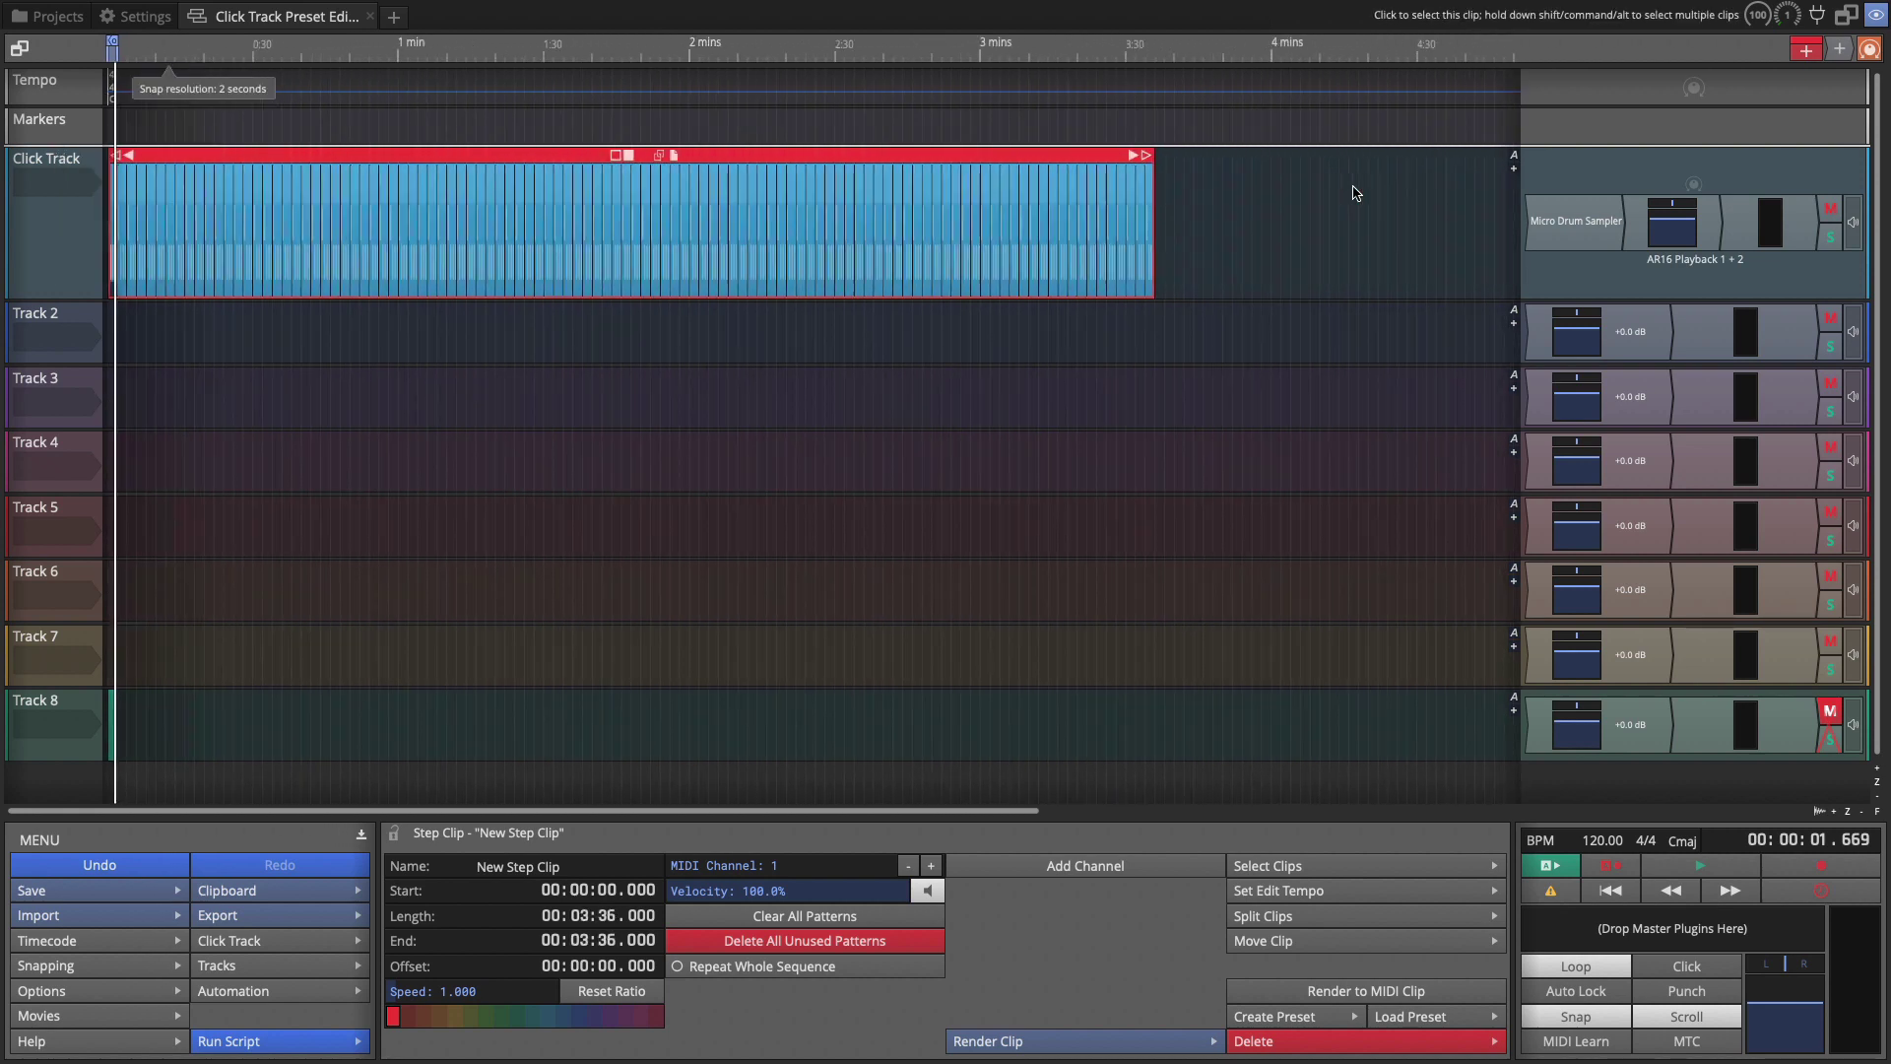
left_click_drag(1023, 158, 1140, 169)
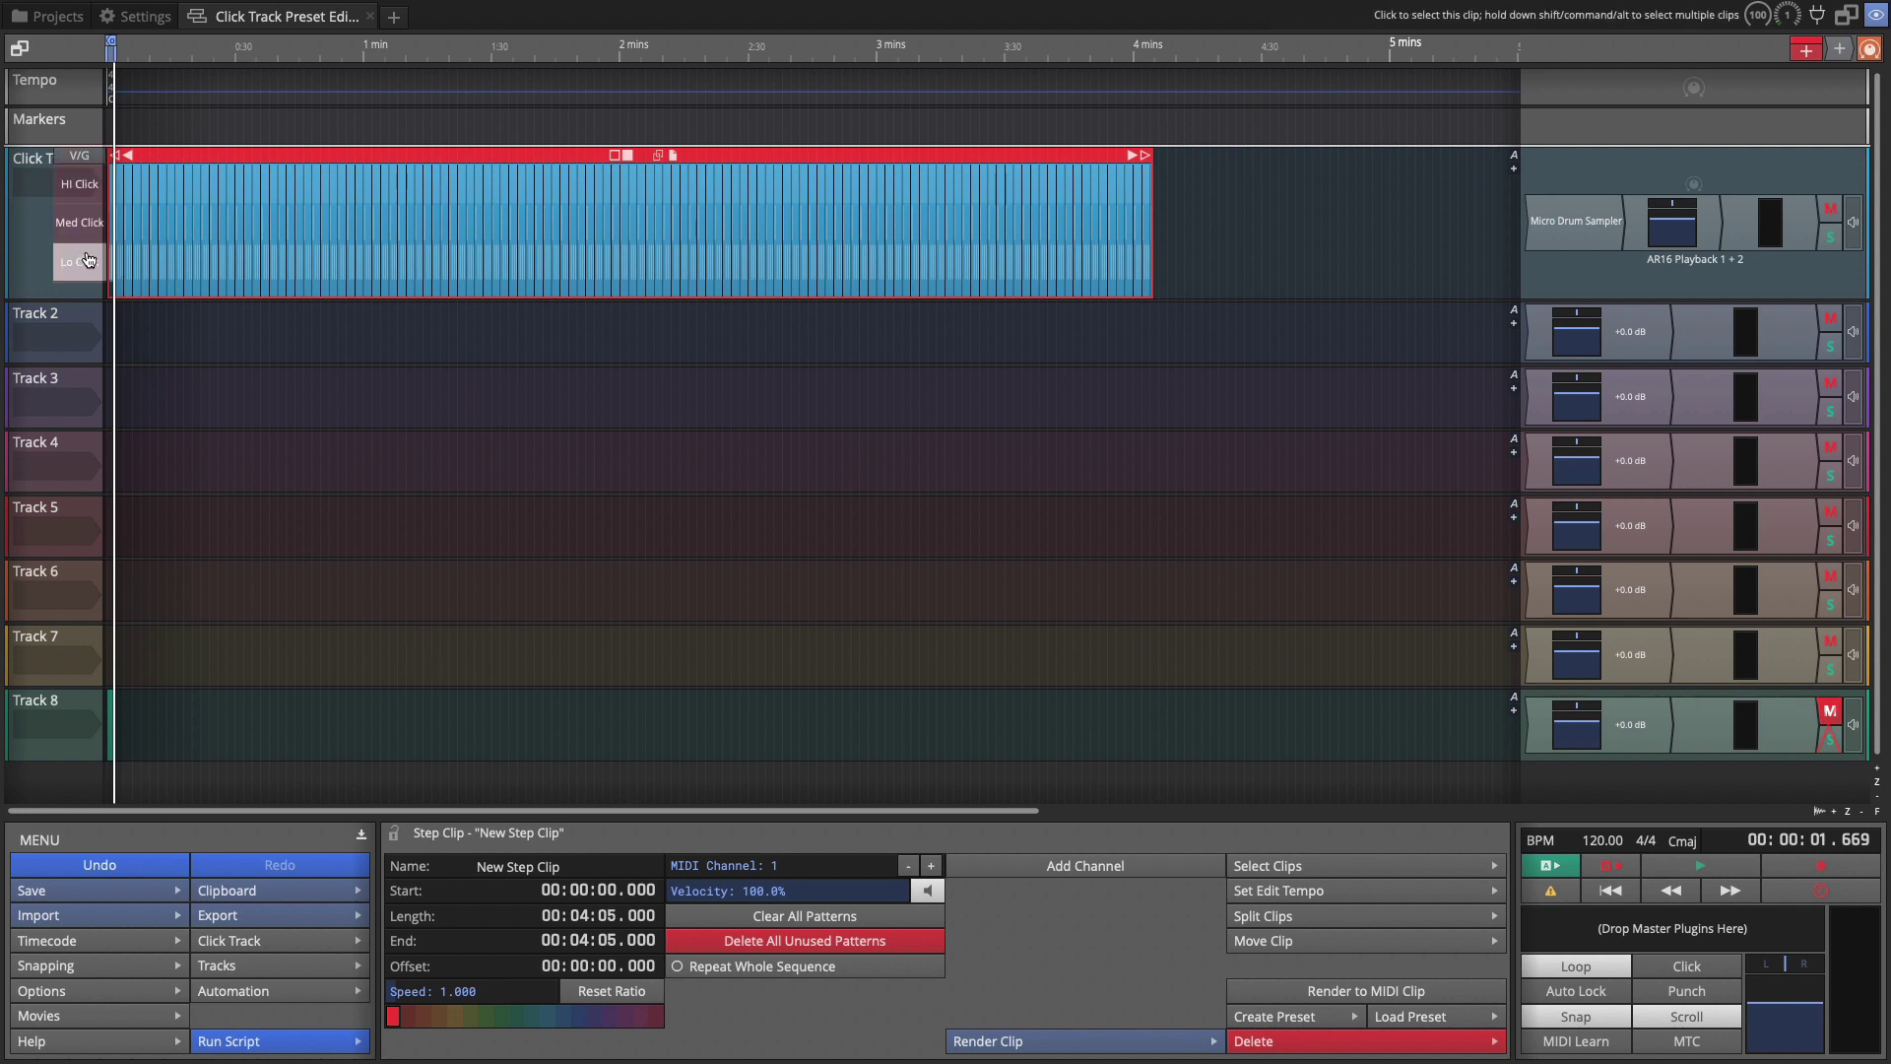
Loop the full span of Click Track's step clip and play the click pattern briefly.
left_click(51, 239)
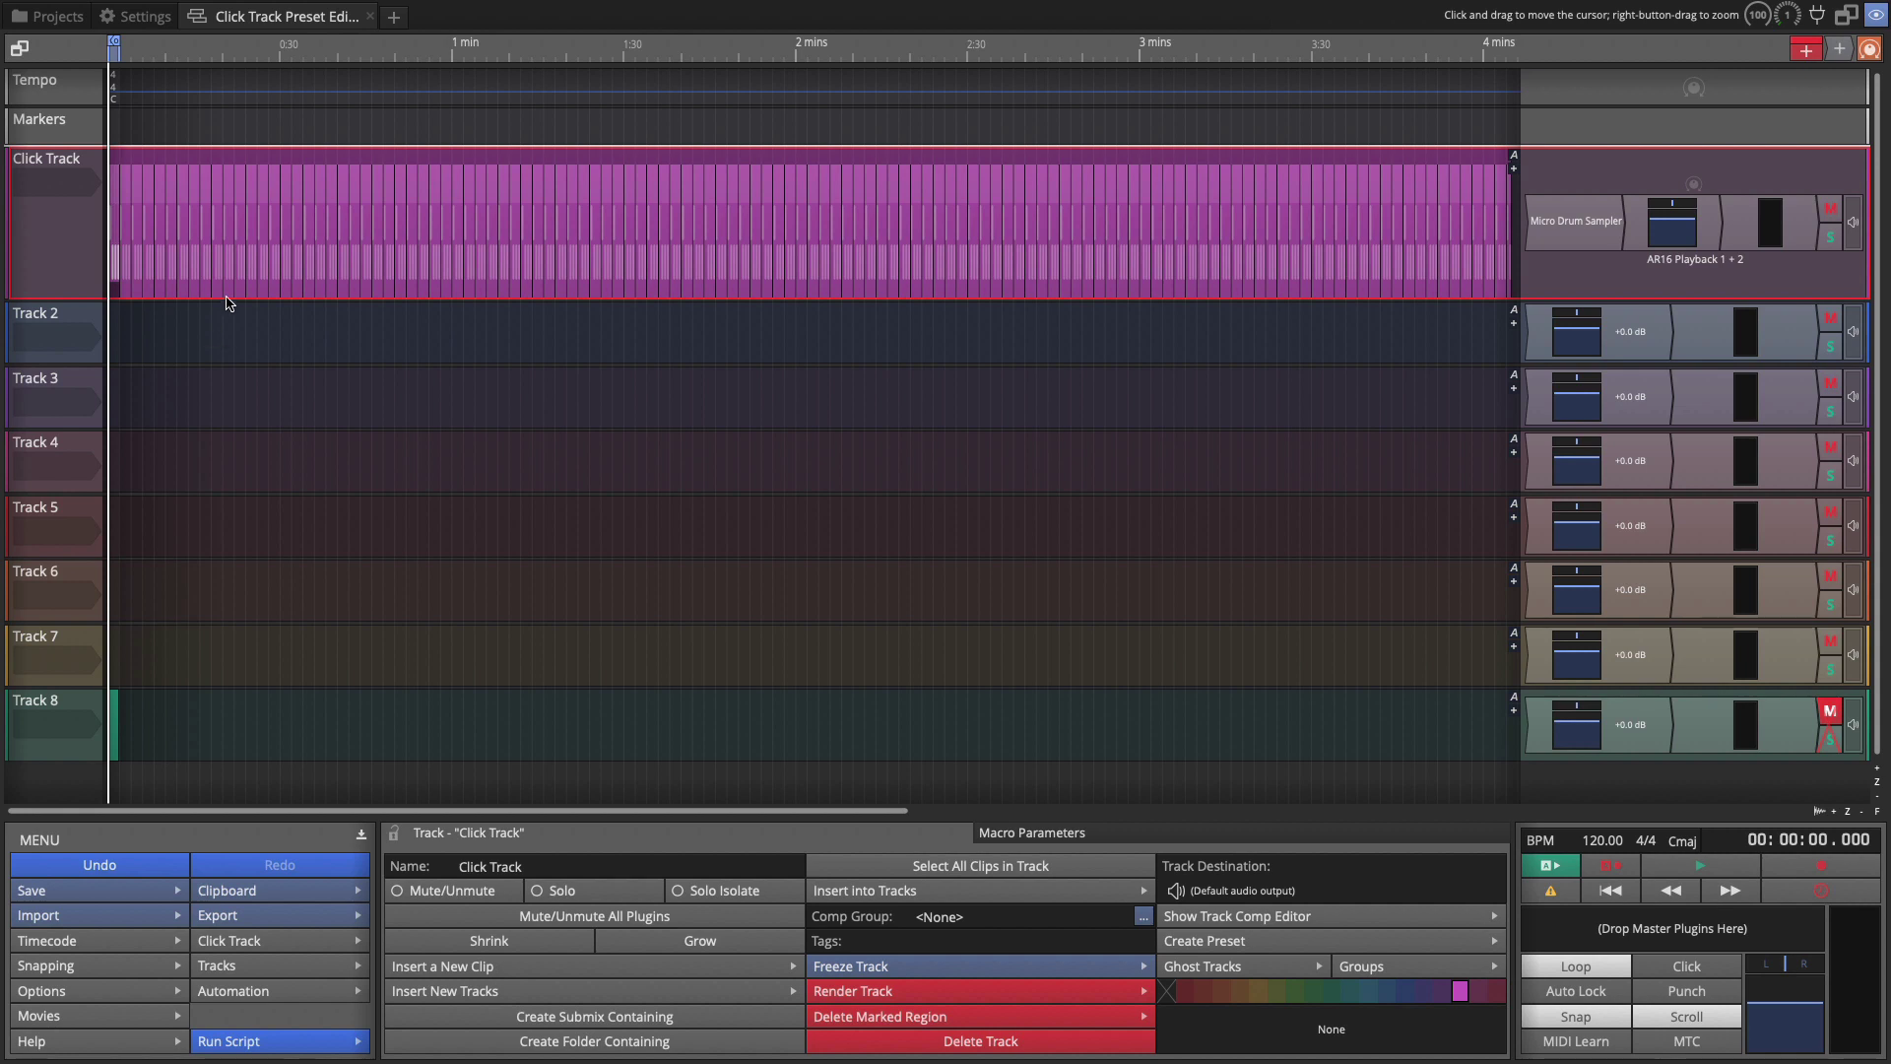
left_click(274, 156)
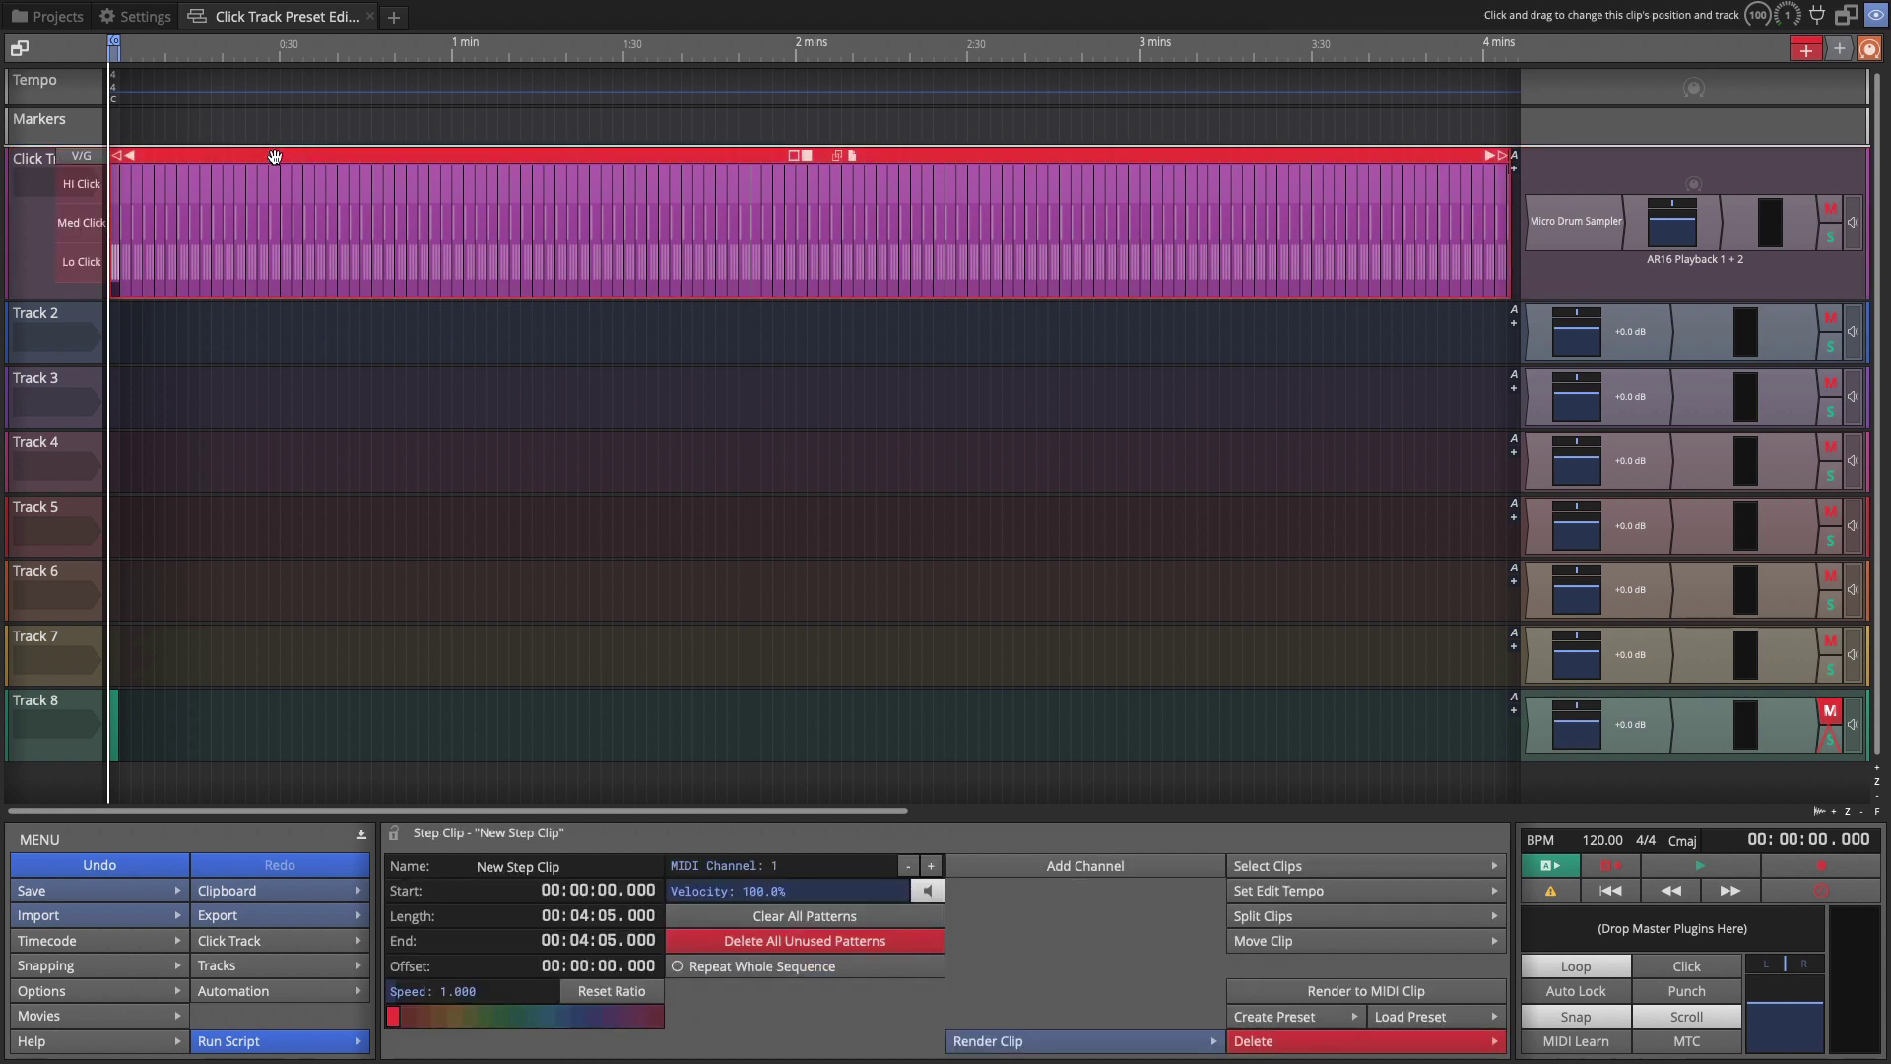
key("l")
key("l")
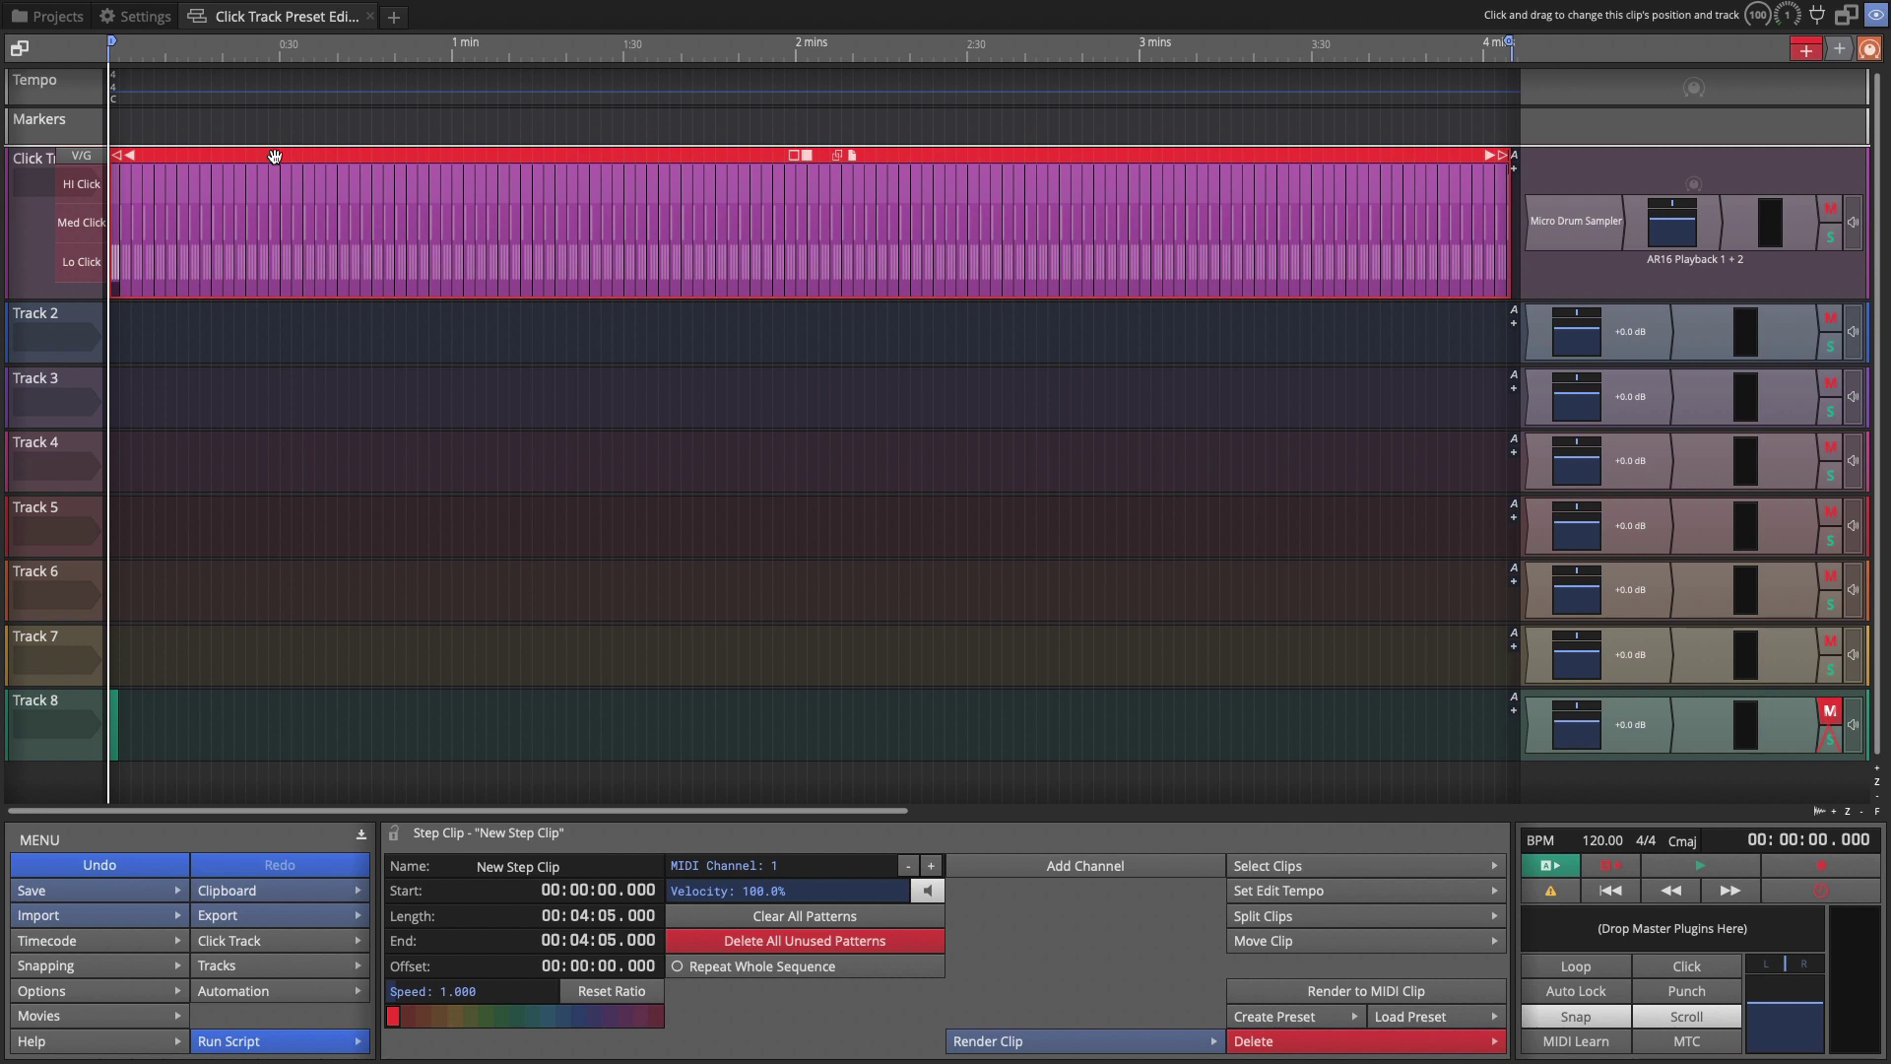
key("space")
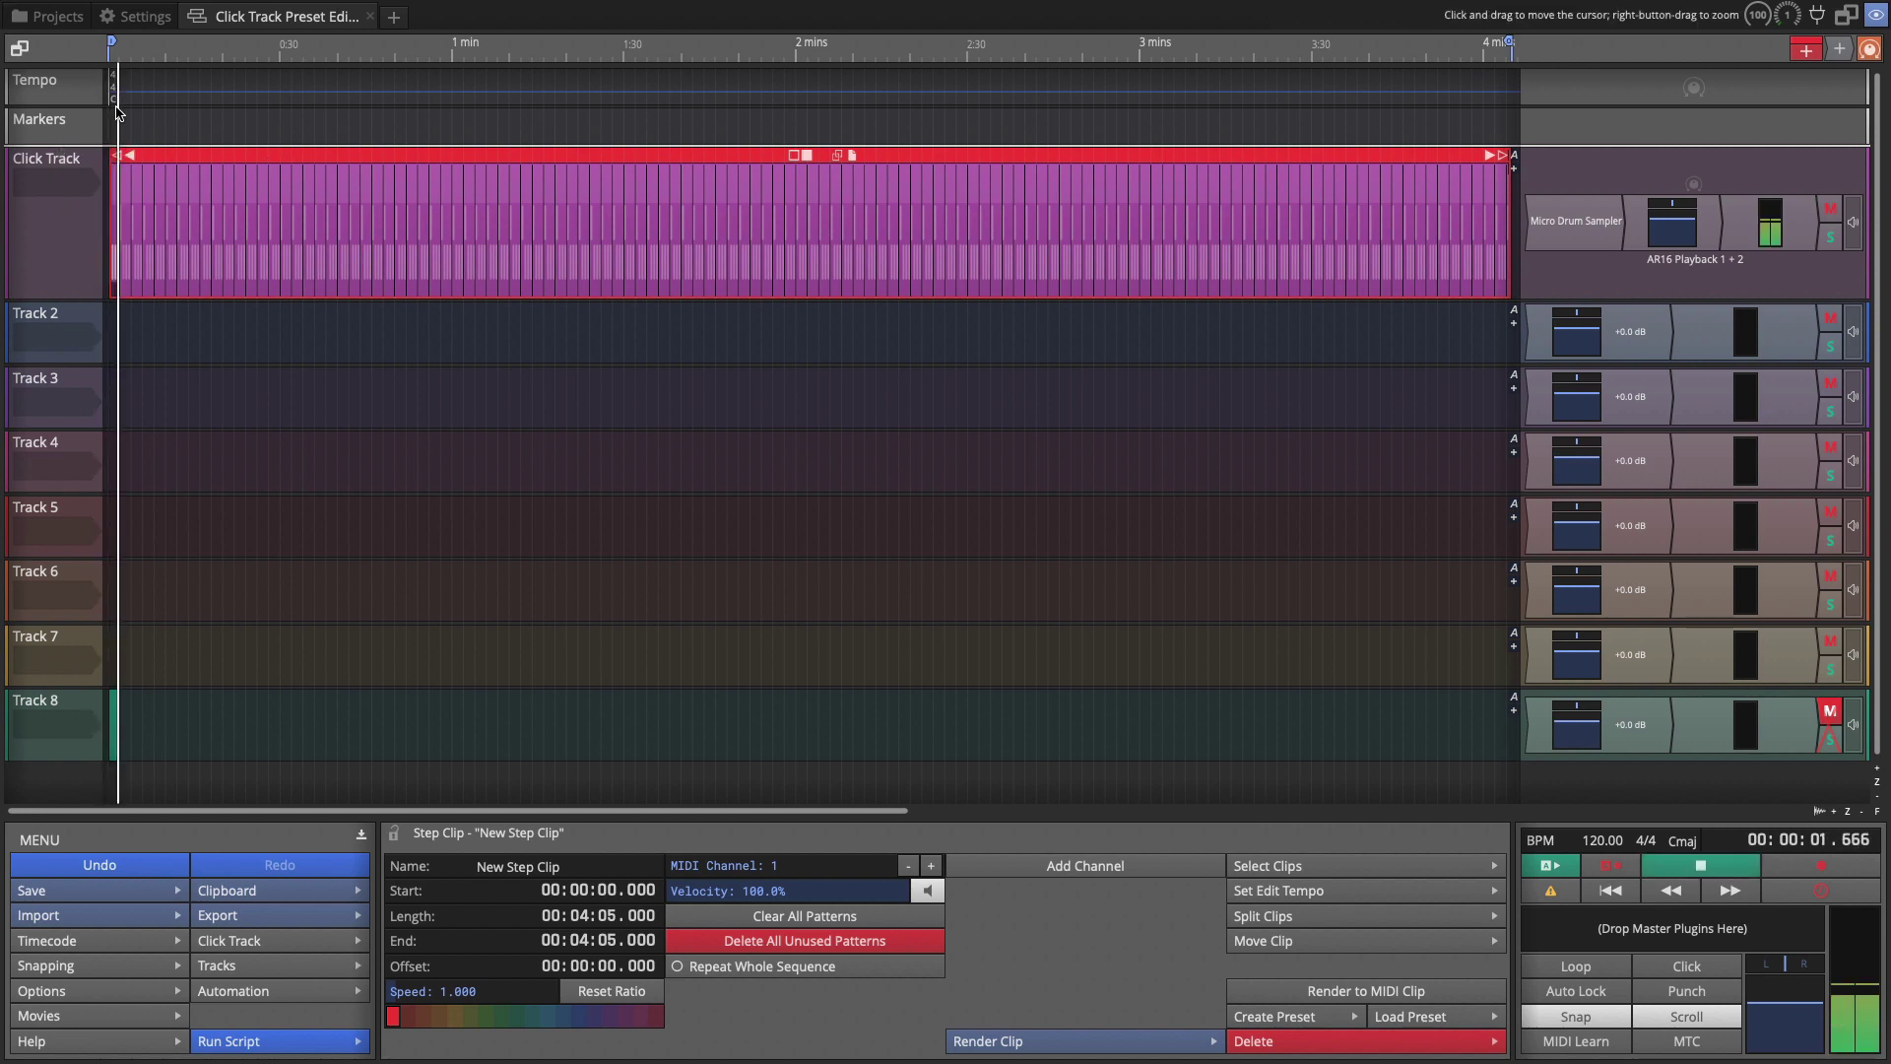
scroll(117, 111, "up", 10)
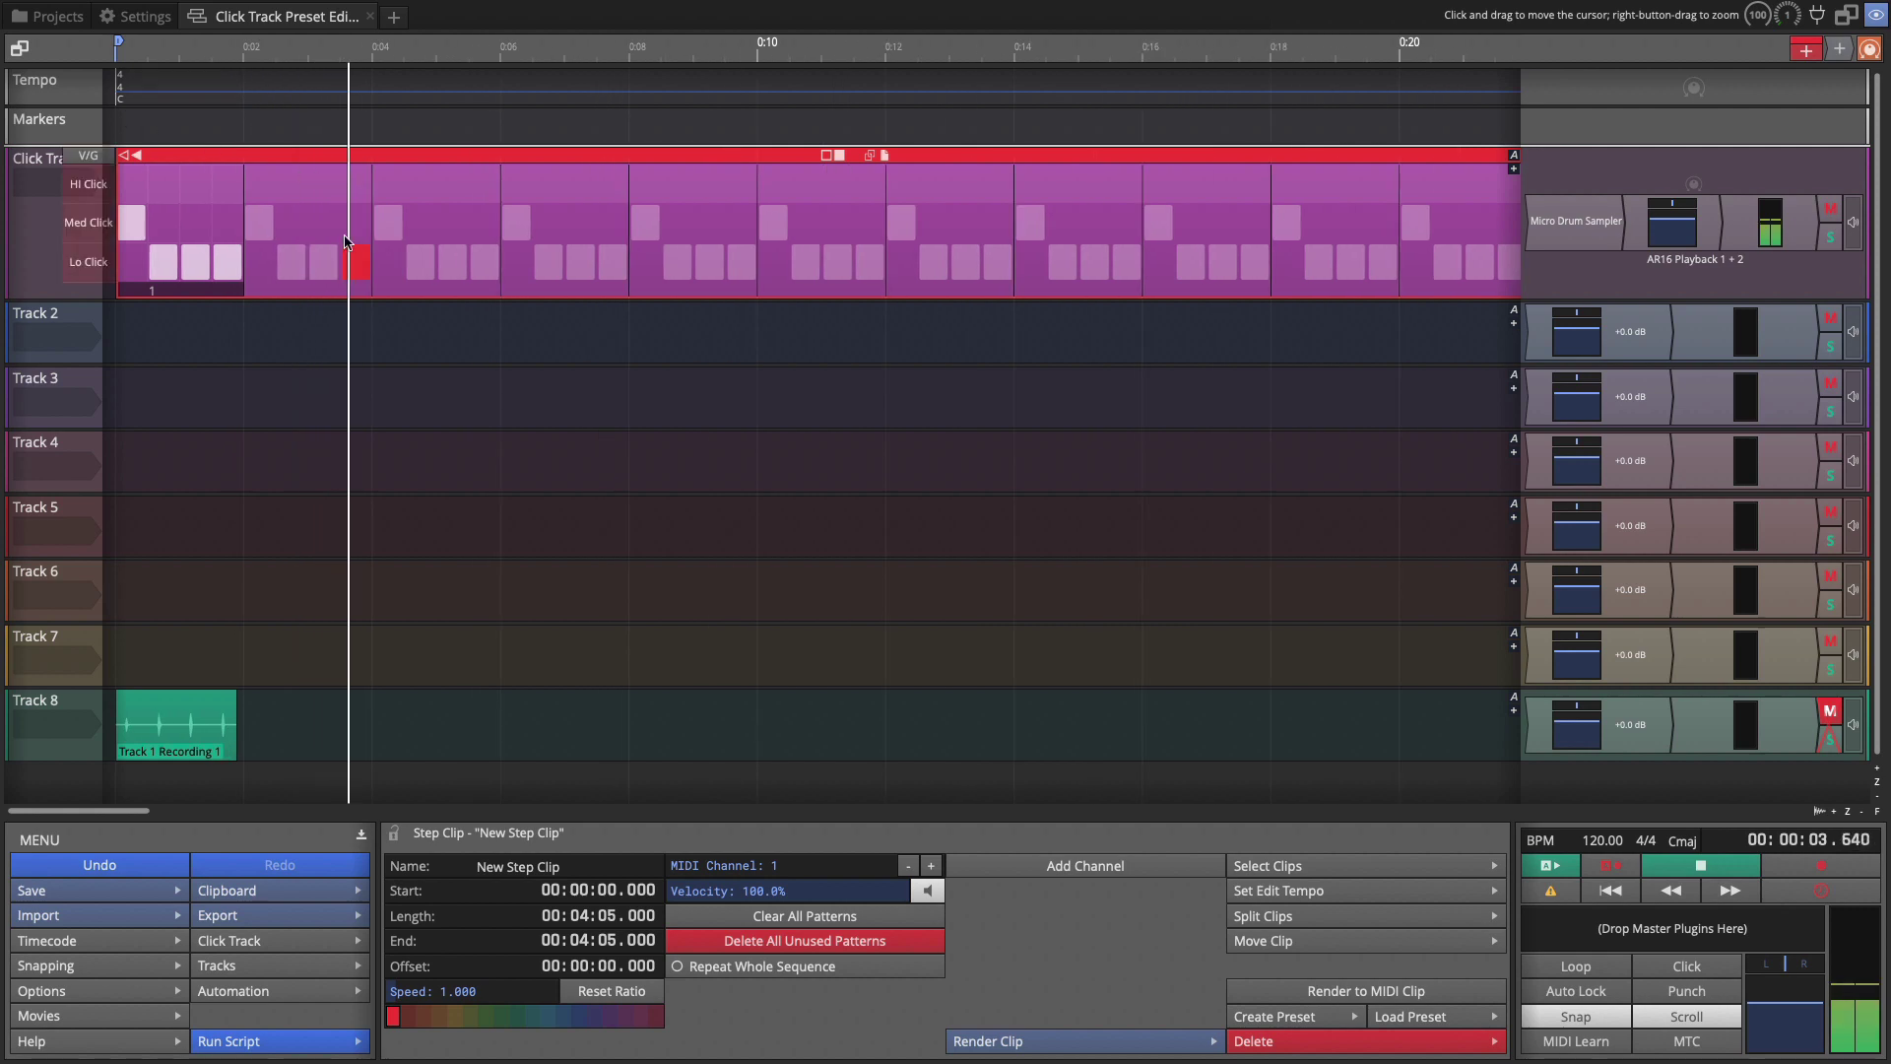
key("space")
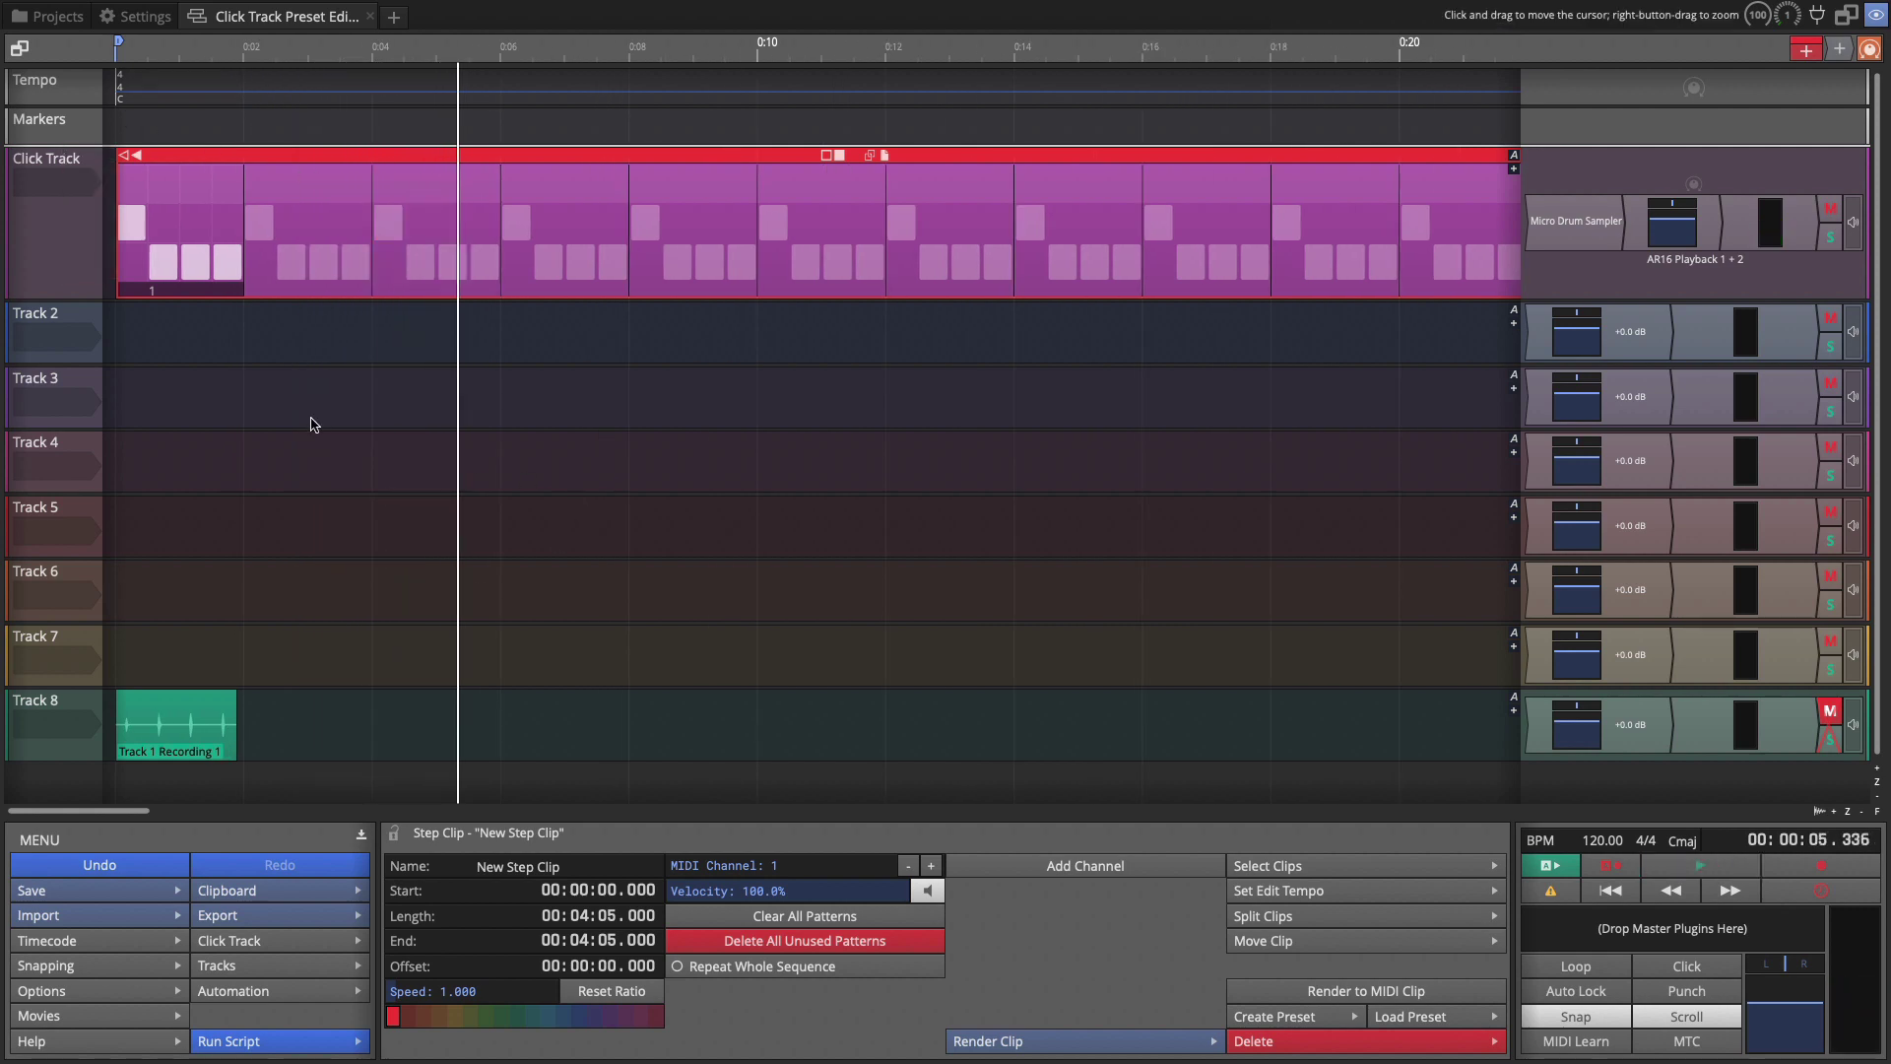
Save the whole Click Track as a track preset with the WEE tag added.
left_click(40, 227)
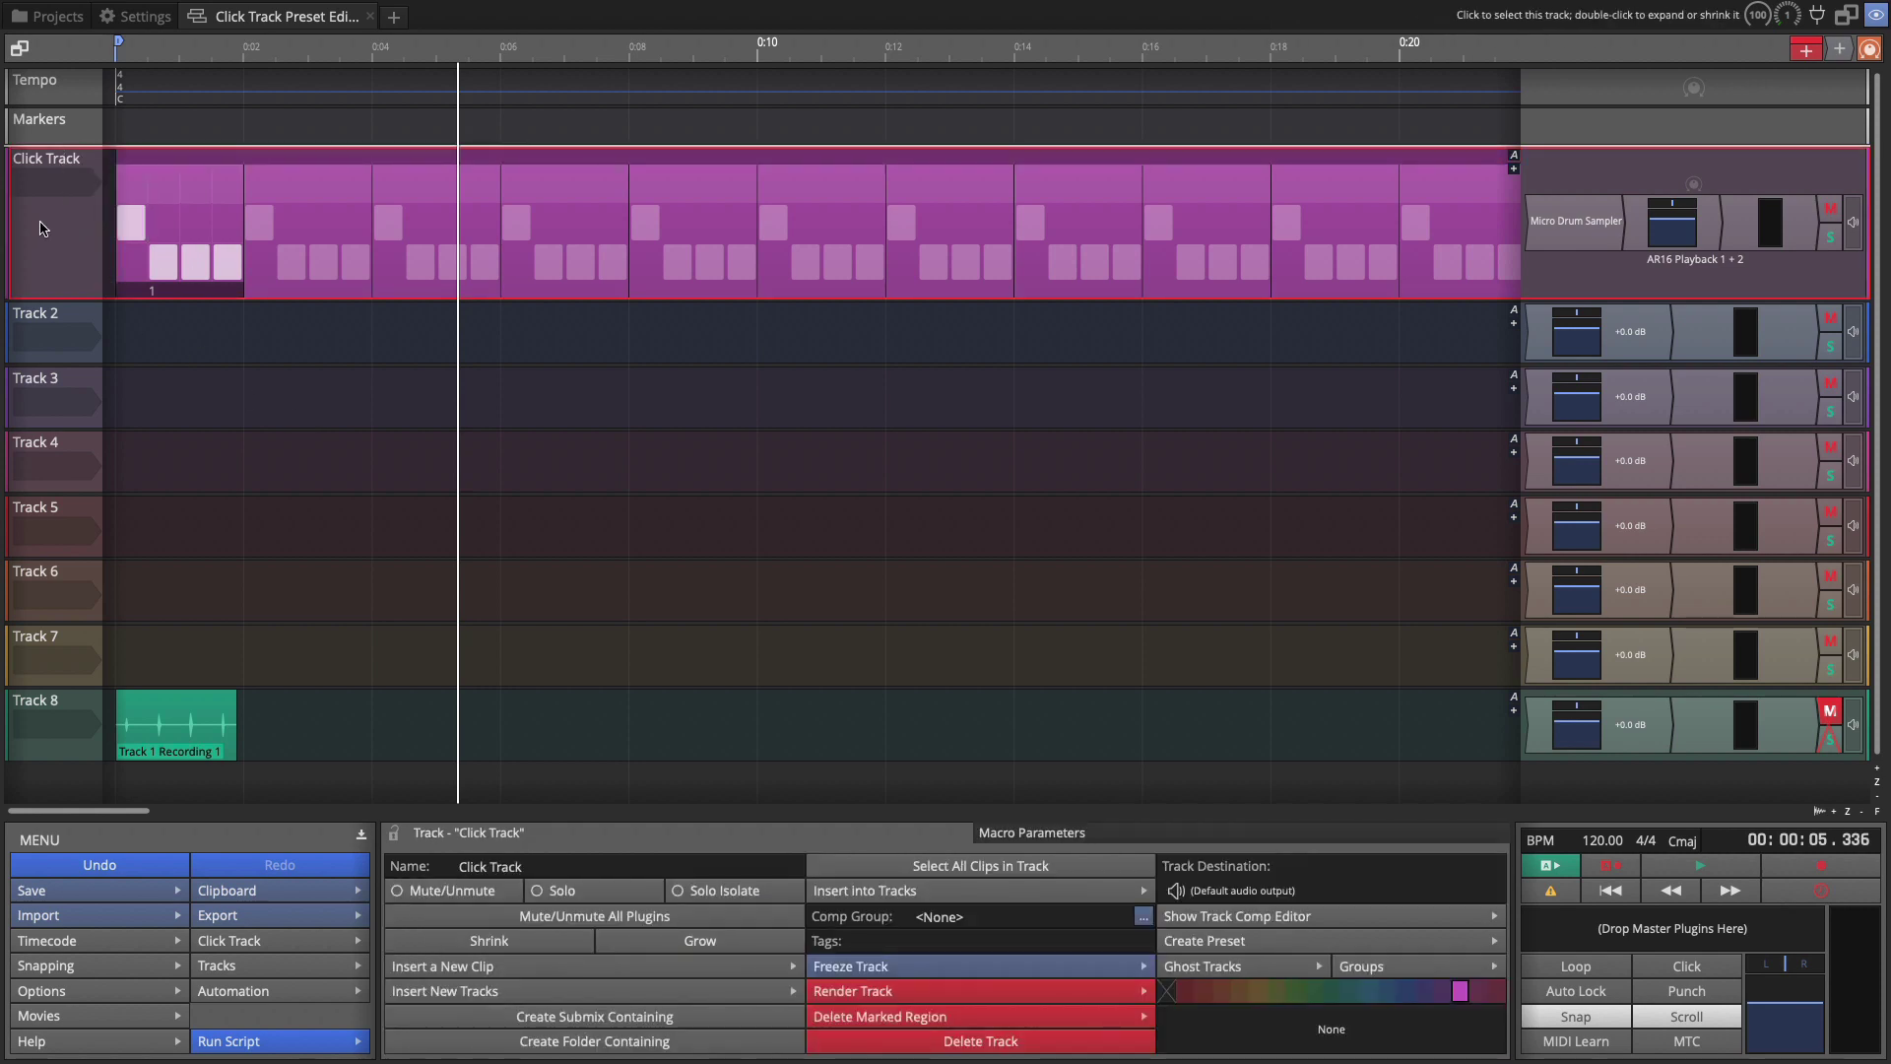
right_click(40, 228)
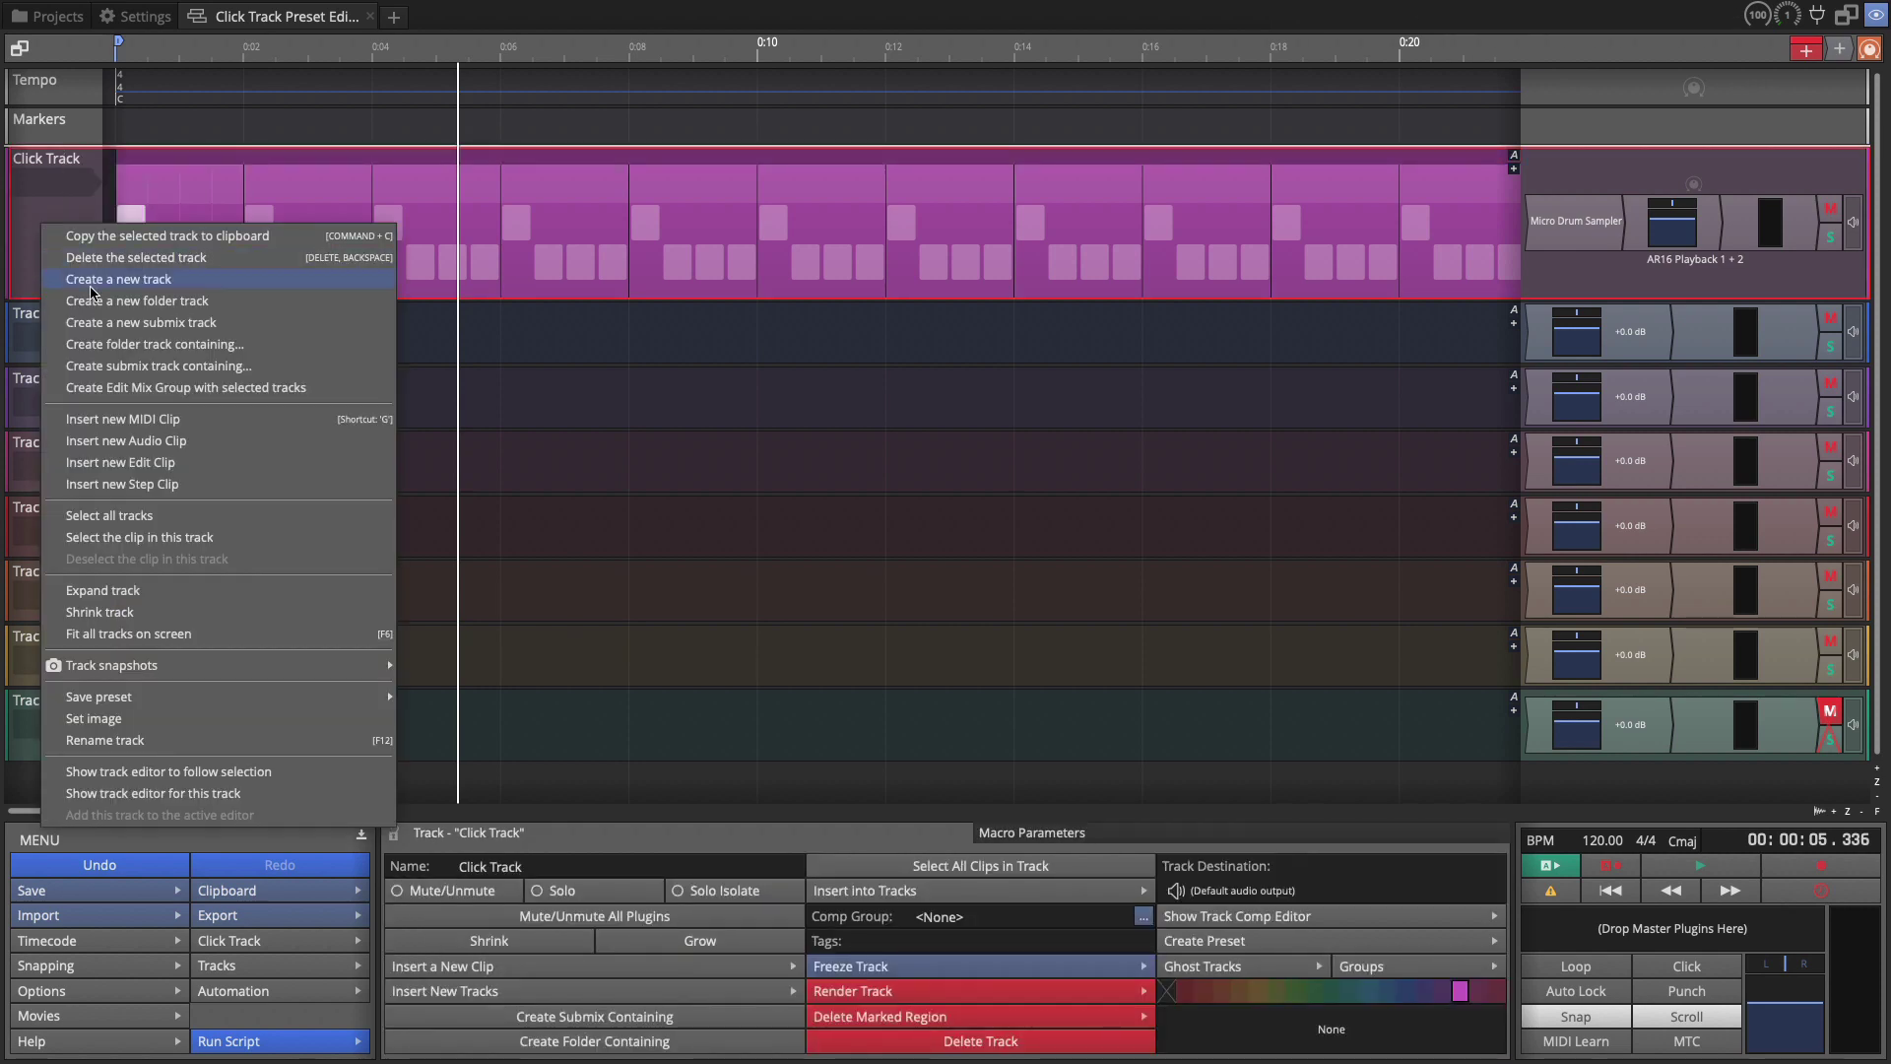
mouse_move(226, 702)
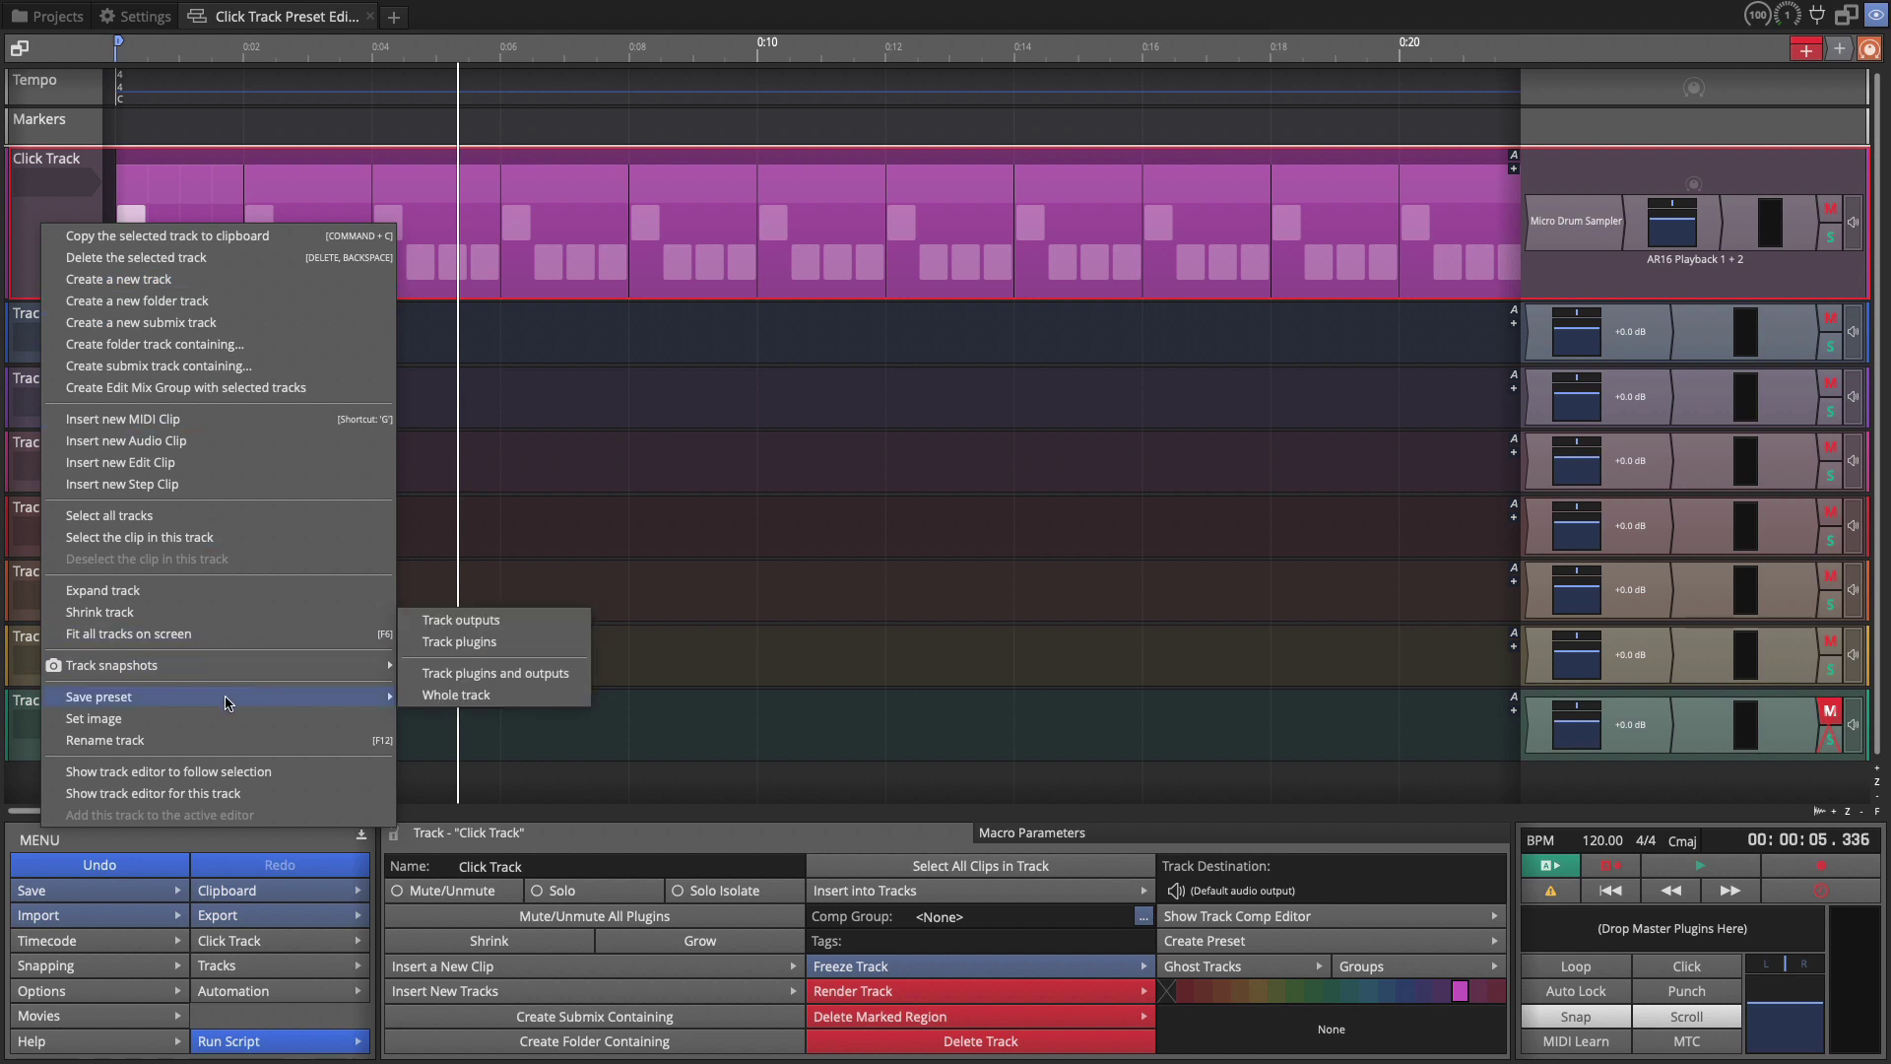
left_click(425, 697)
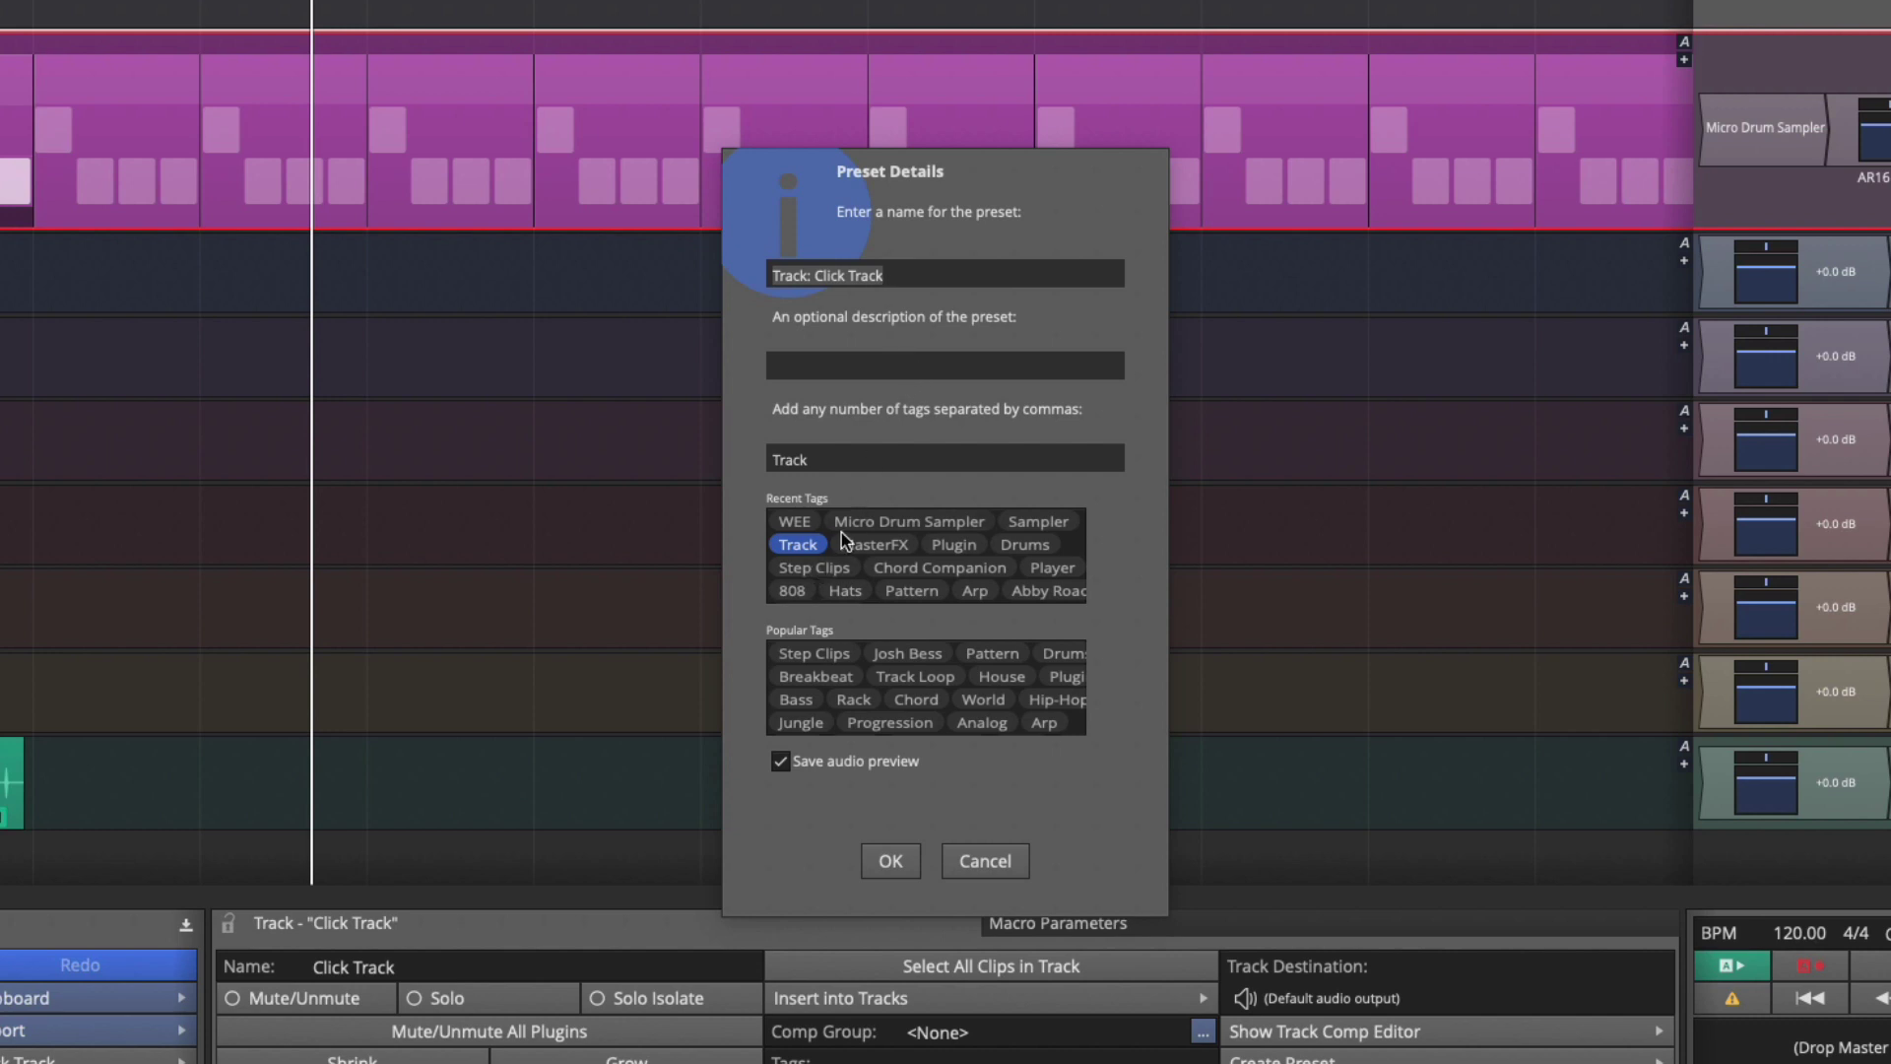
left_click(802, 523)
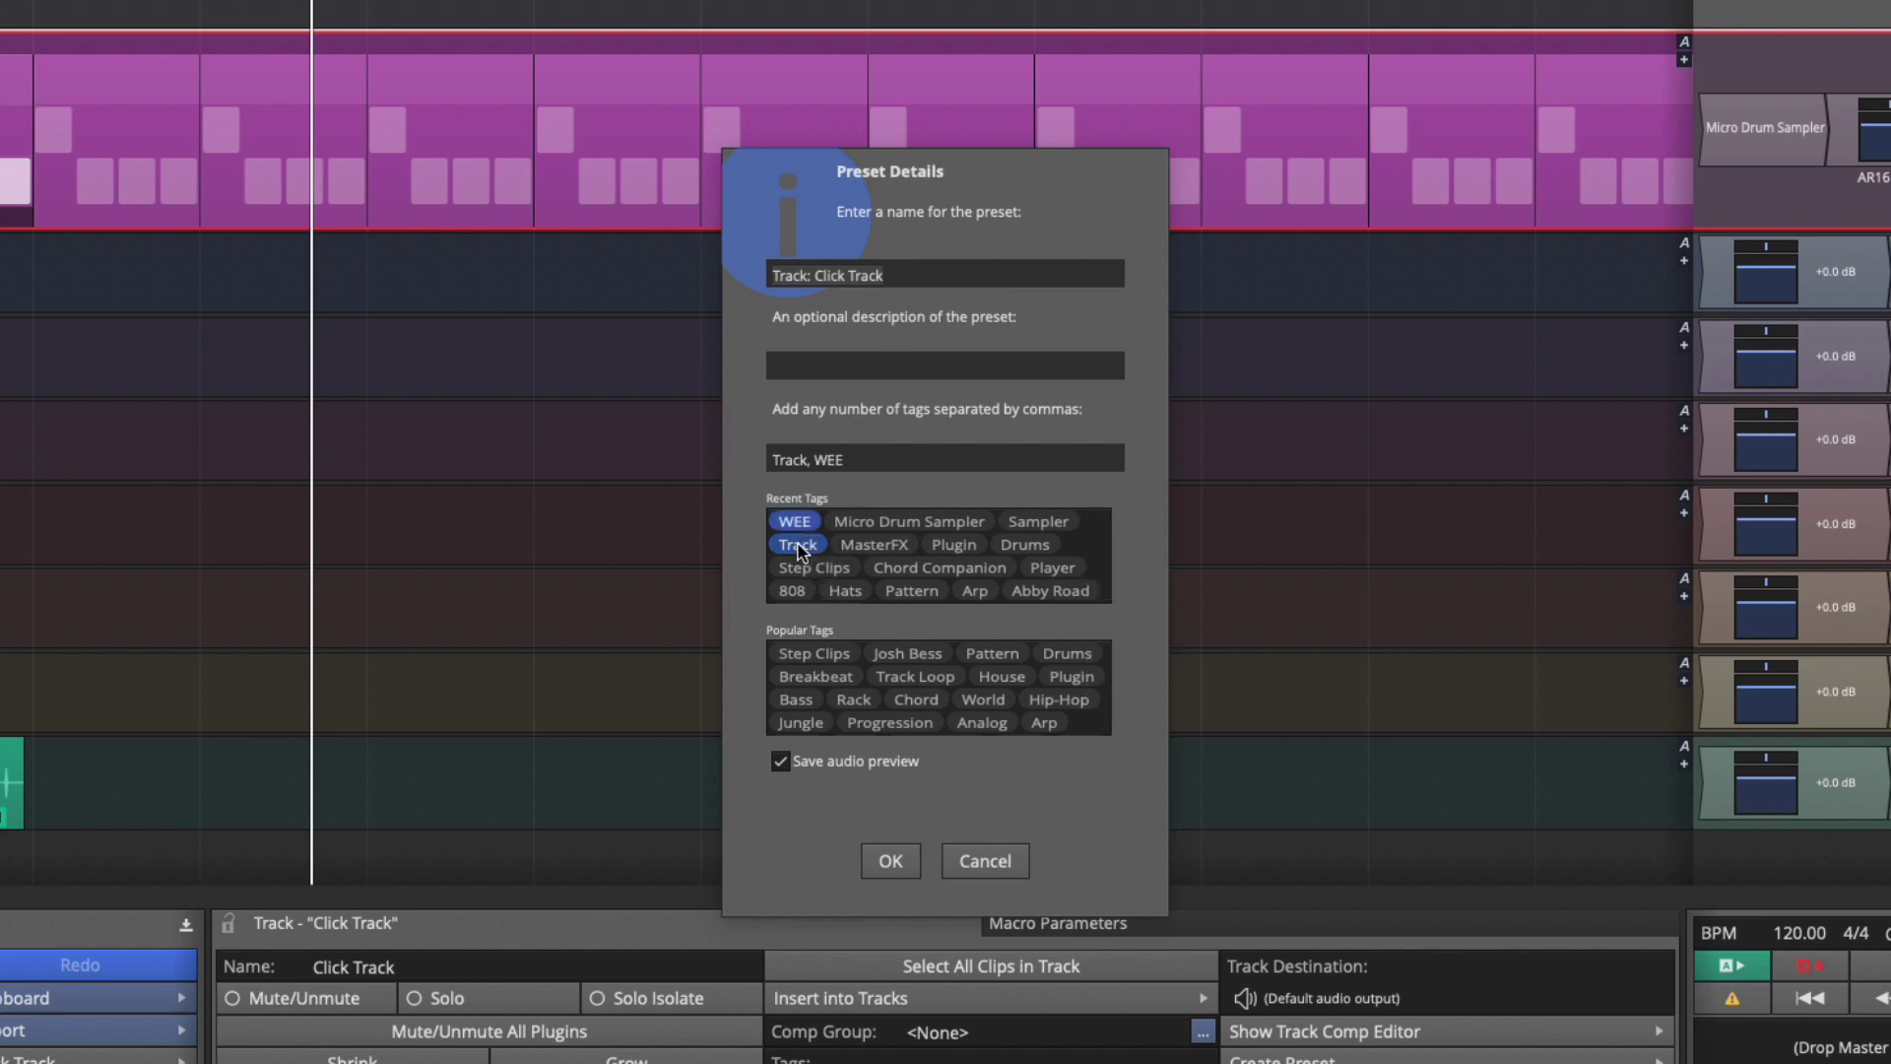
left_click(894, 865)
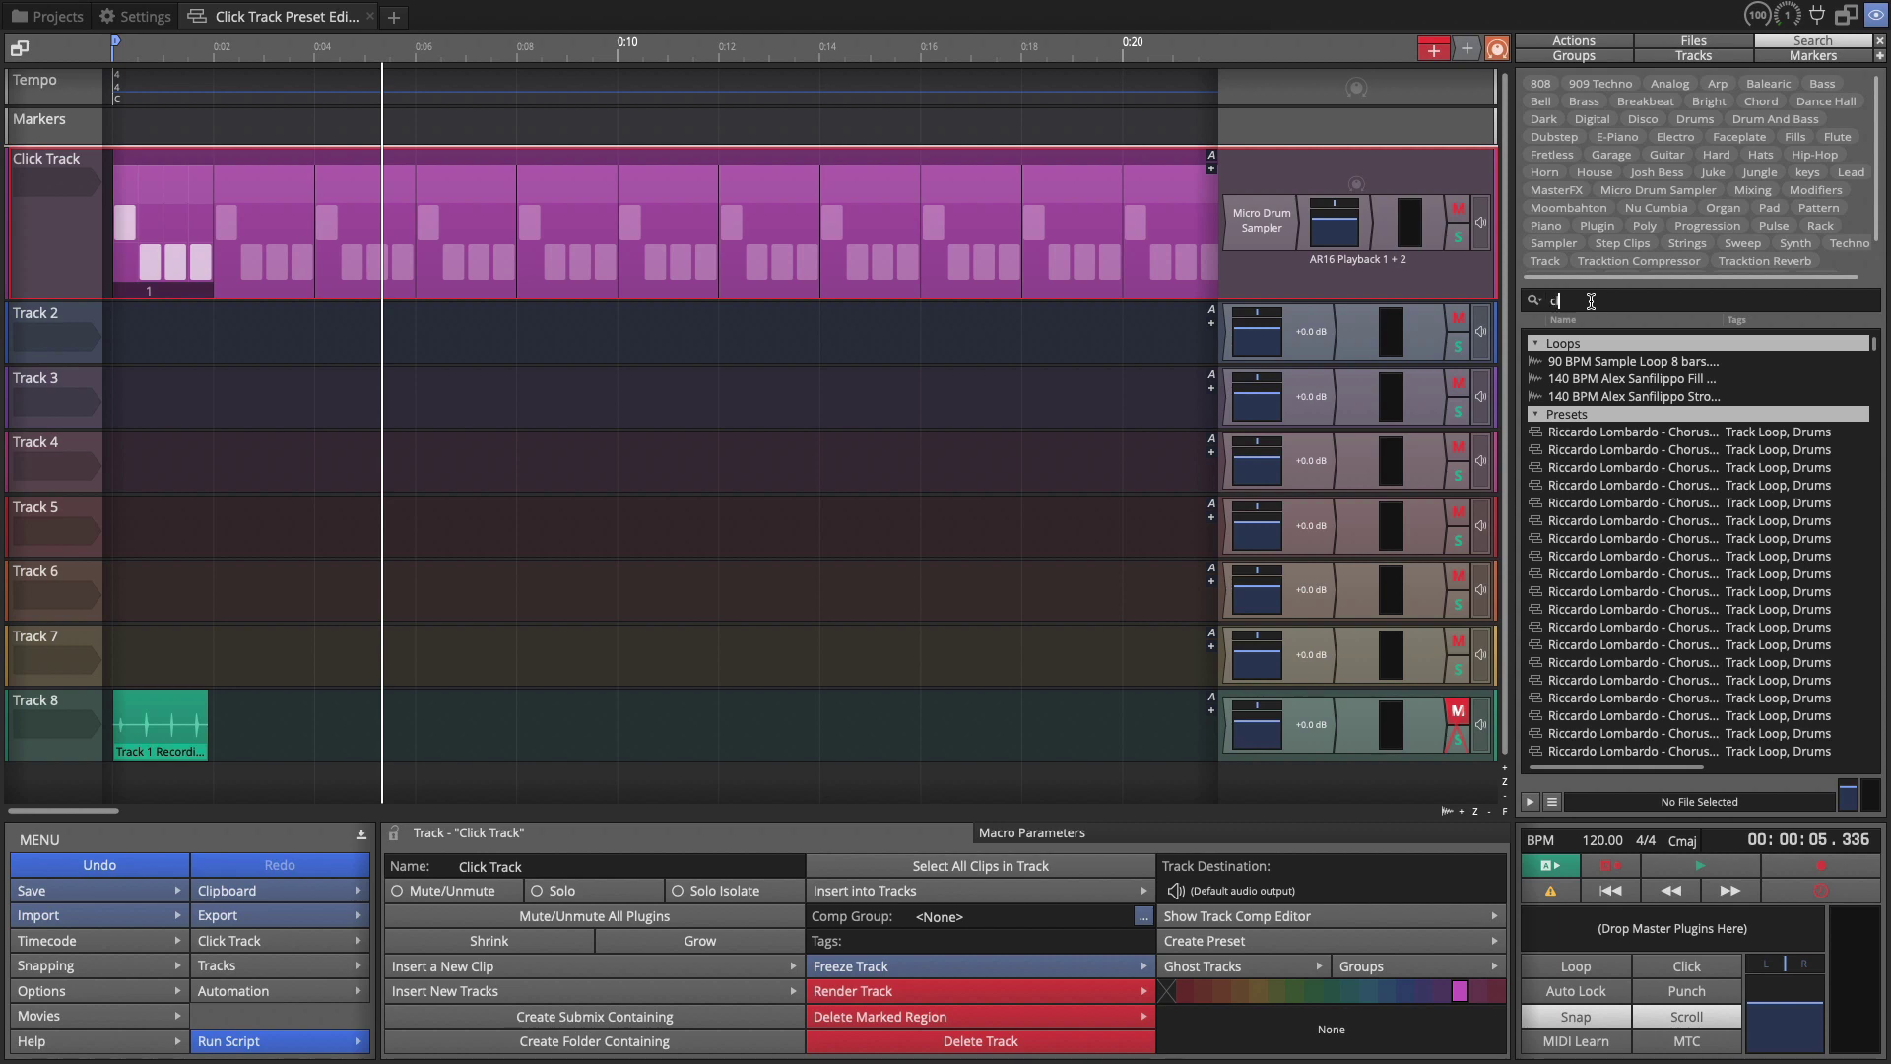
Search 'click tr' and insert a new track from the Track: Click Track preset.
type("click tr")
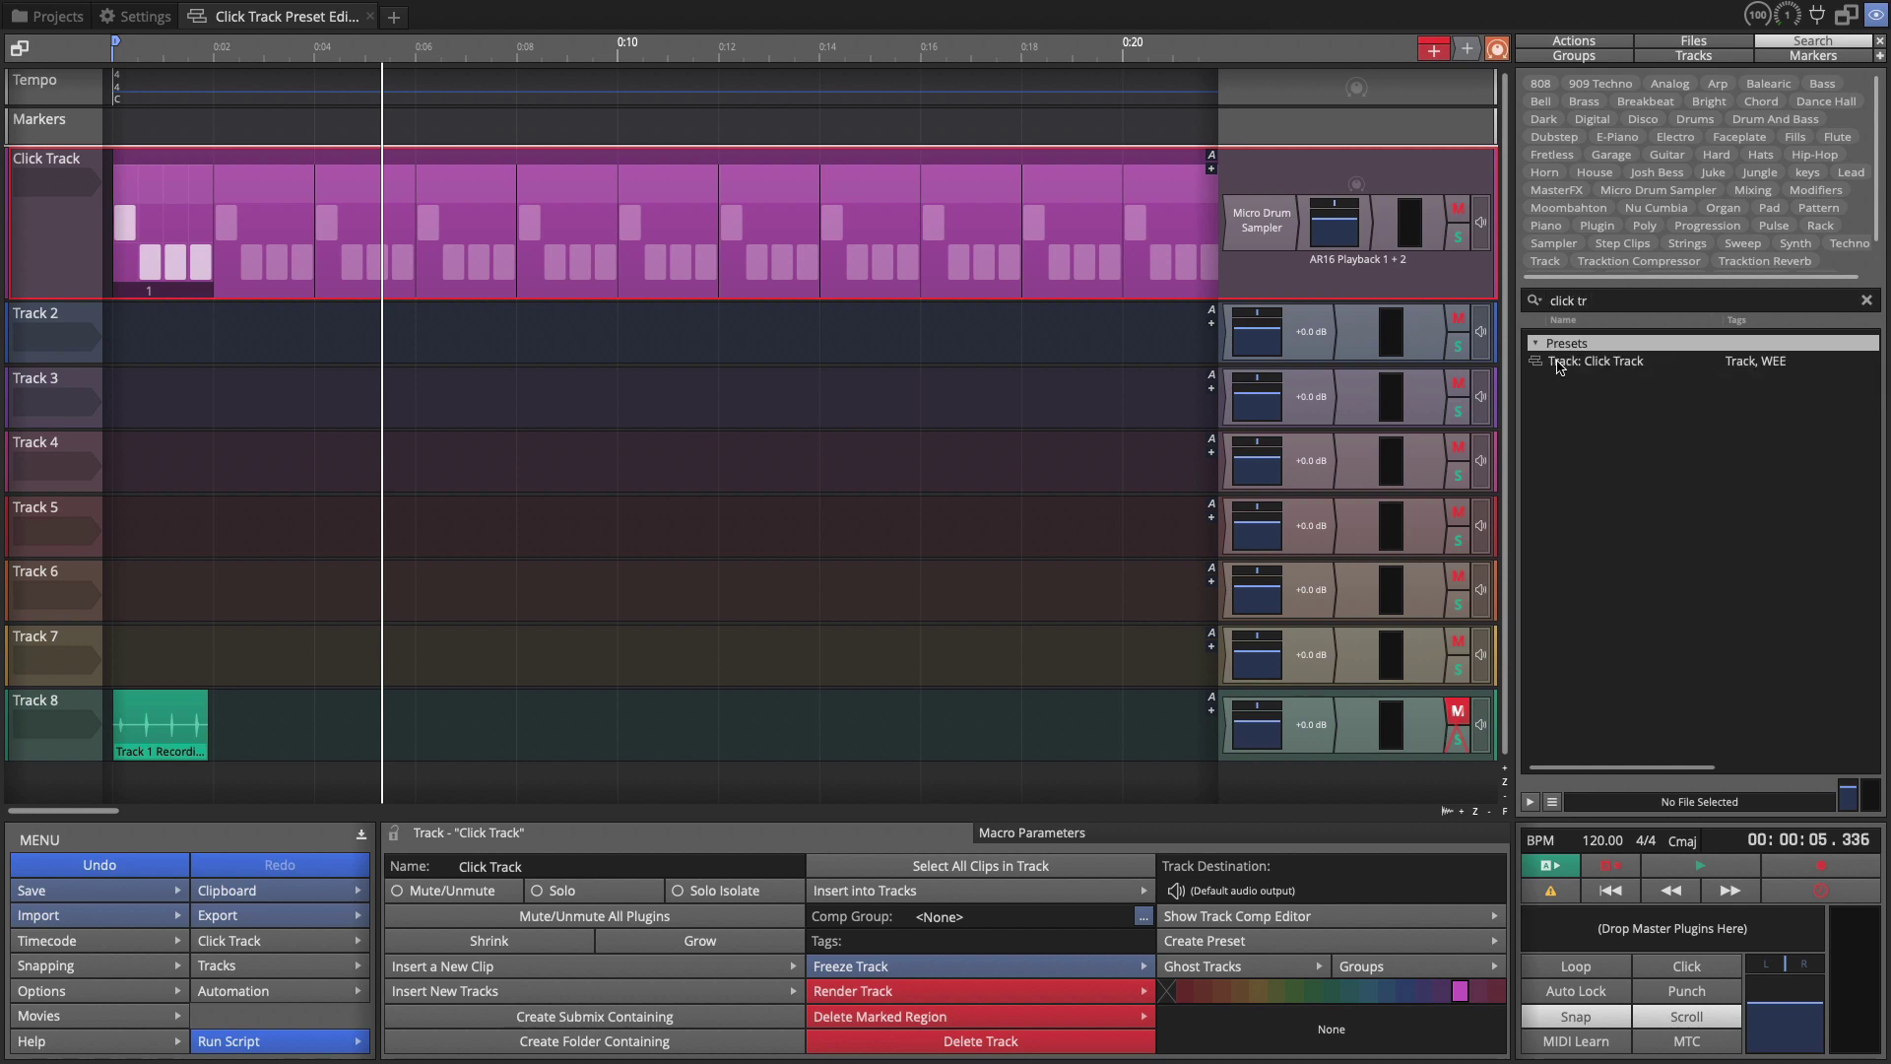
left_click(1556, 364)
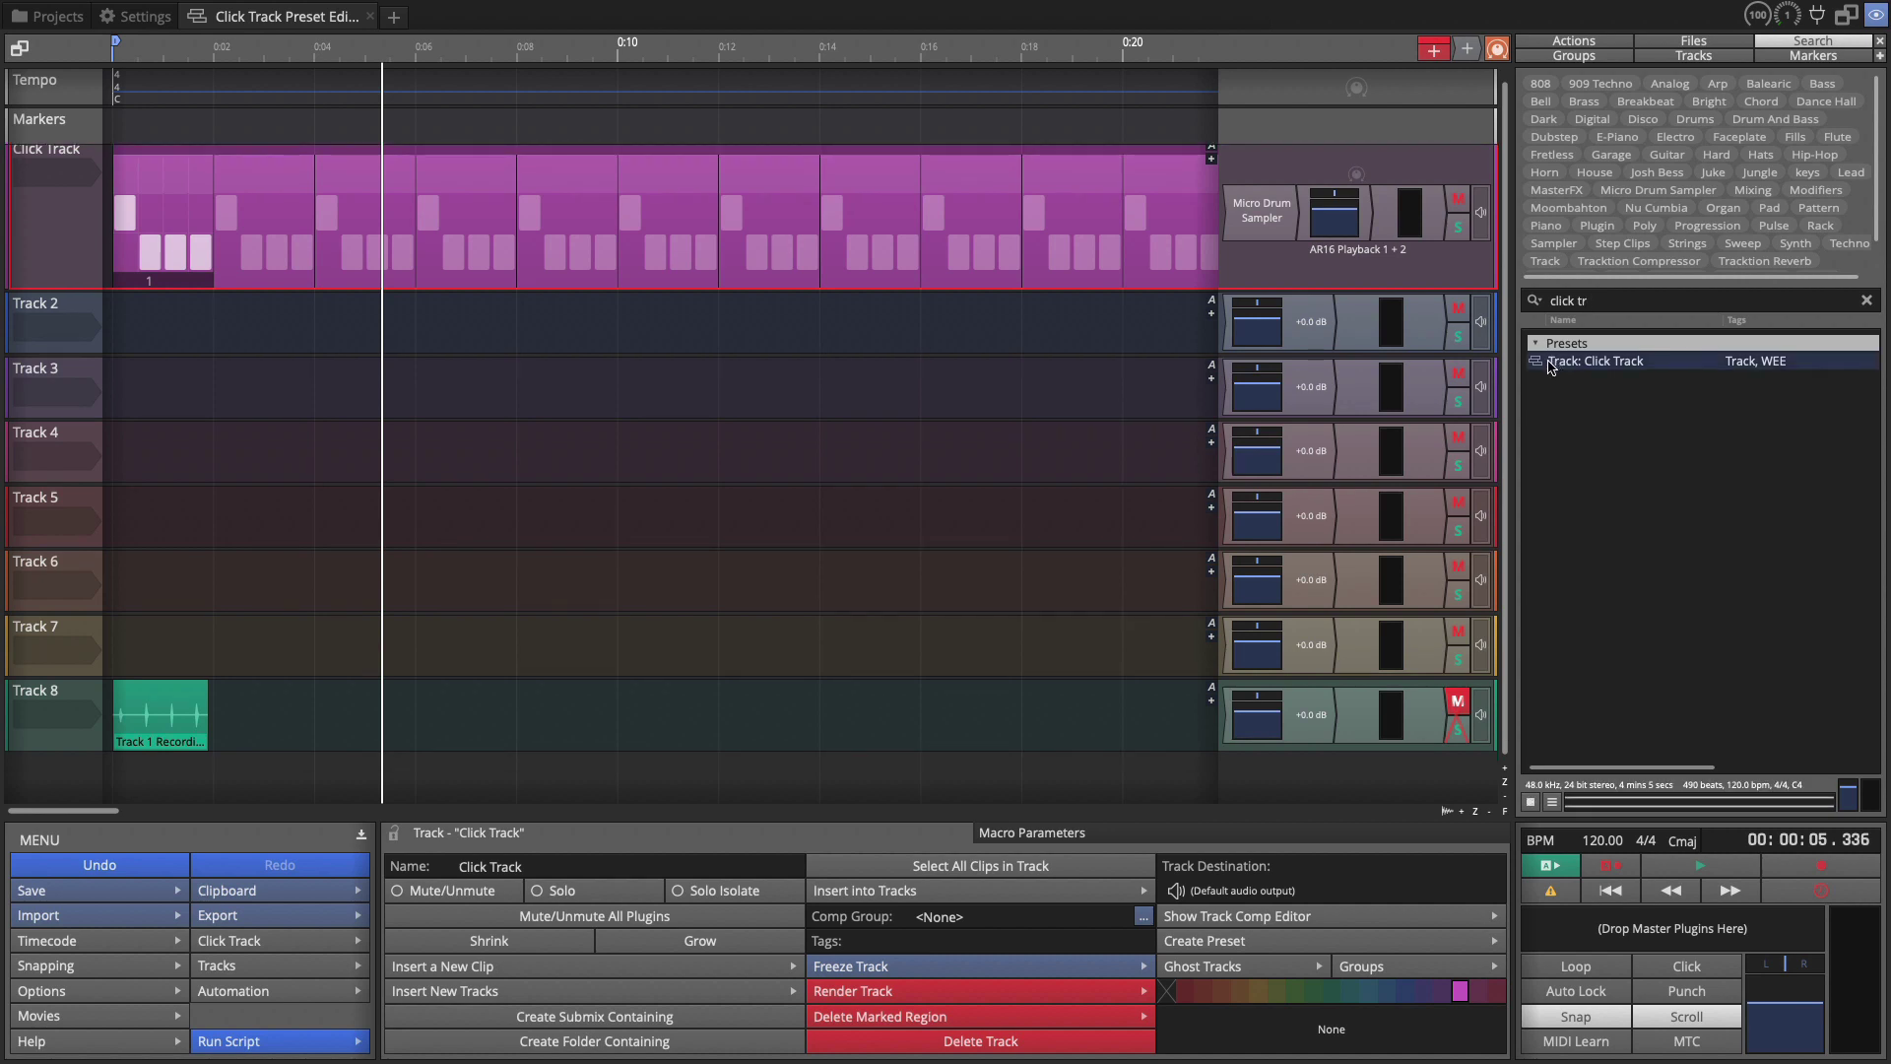
left_click_drag(1551, 366, 31, 328)
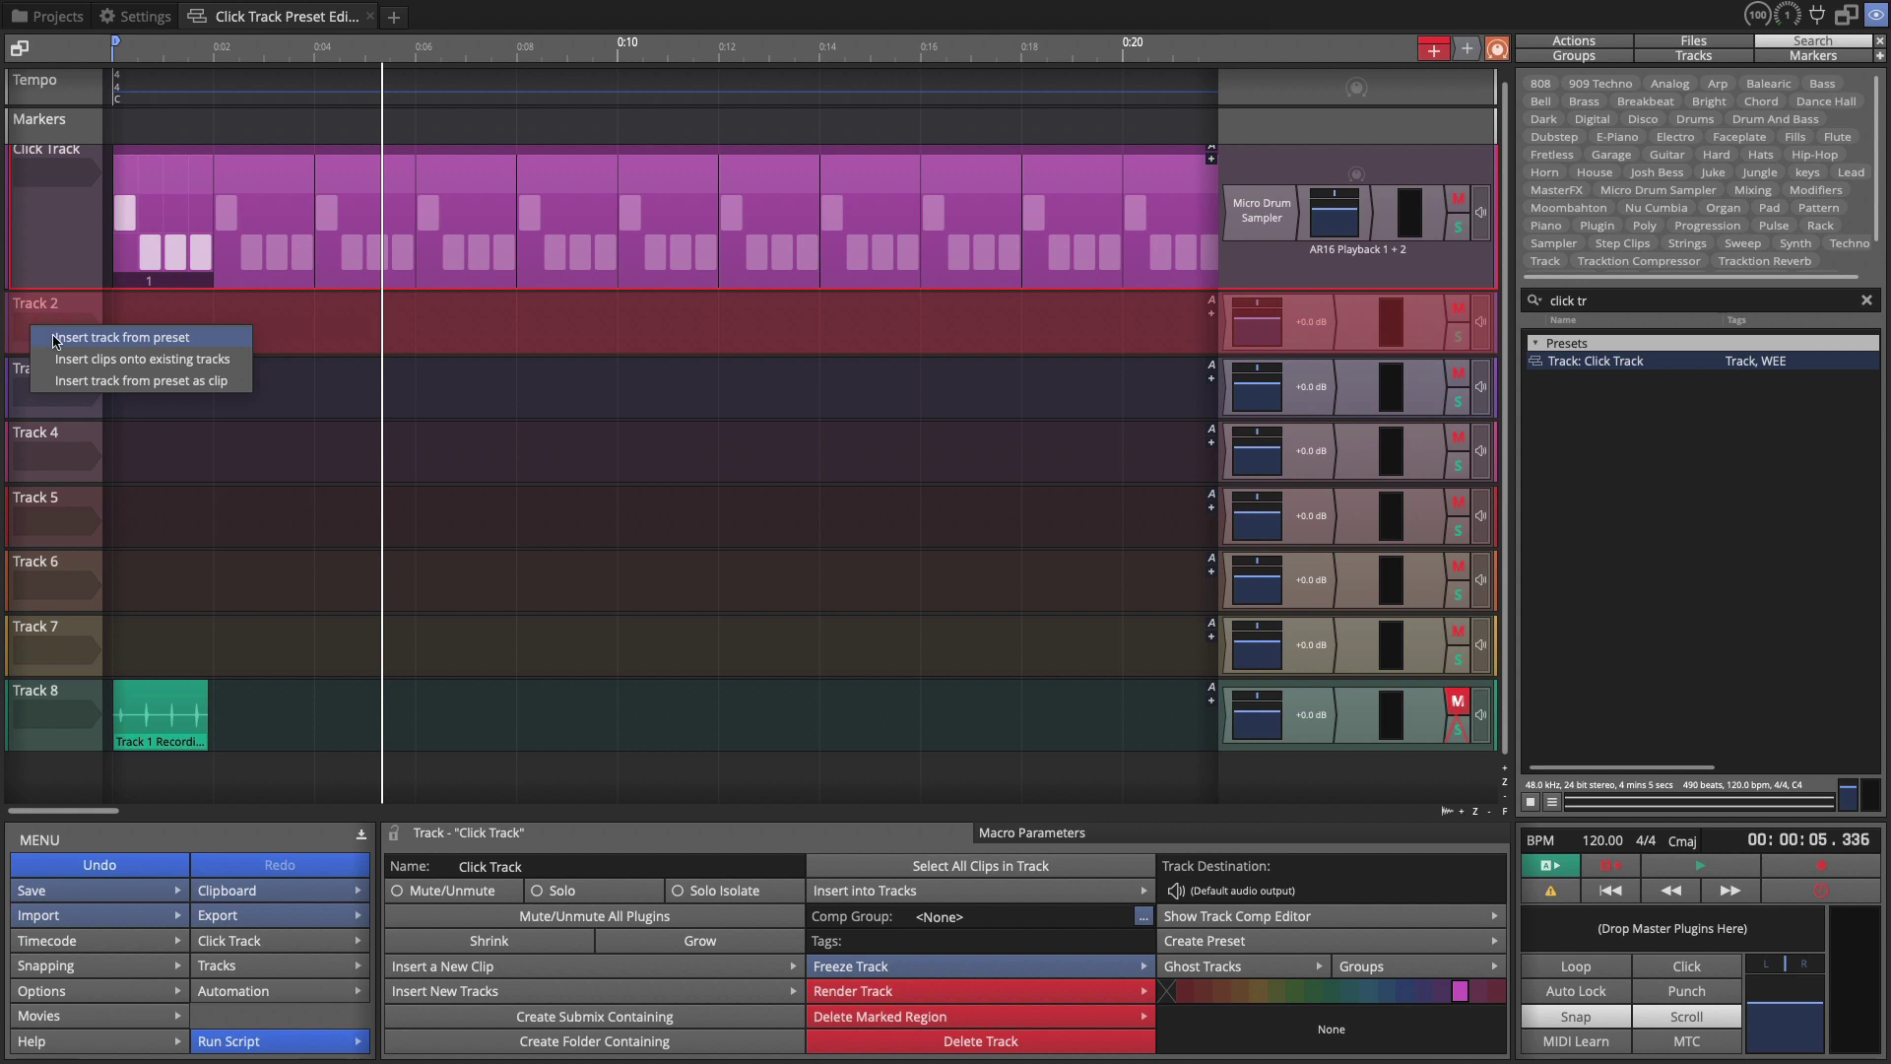
left_click(56, 337)
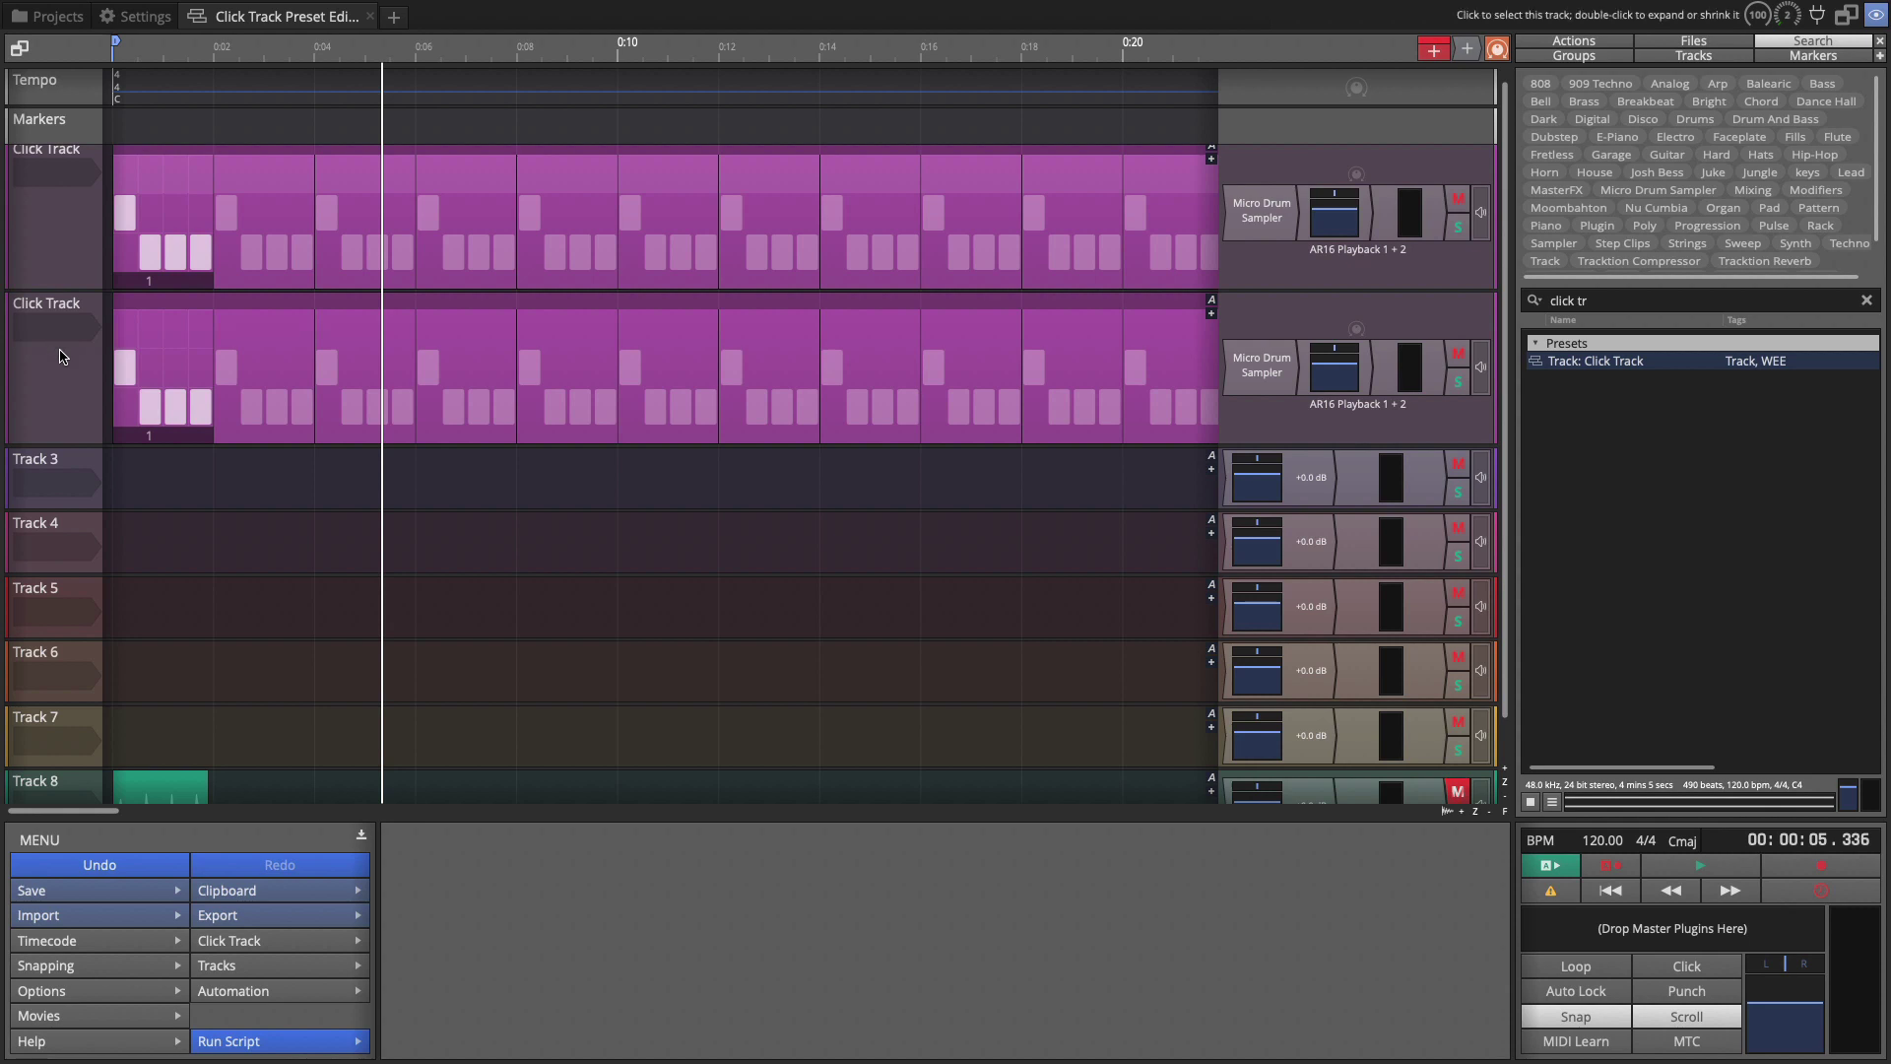
Delete the duplicate Click Track, then render the step clip onto Track 2 at the cursor position.
left_click(61, 356)
key("Delete")
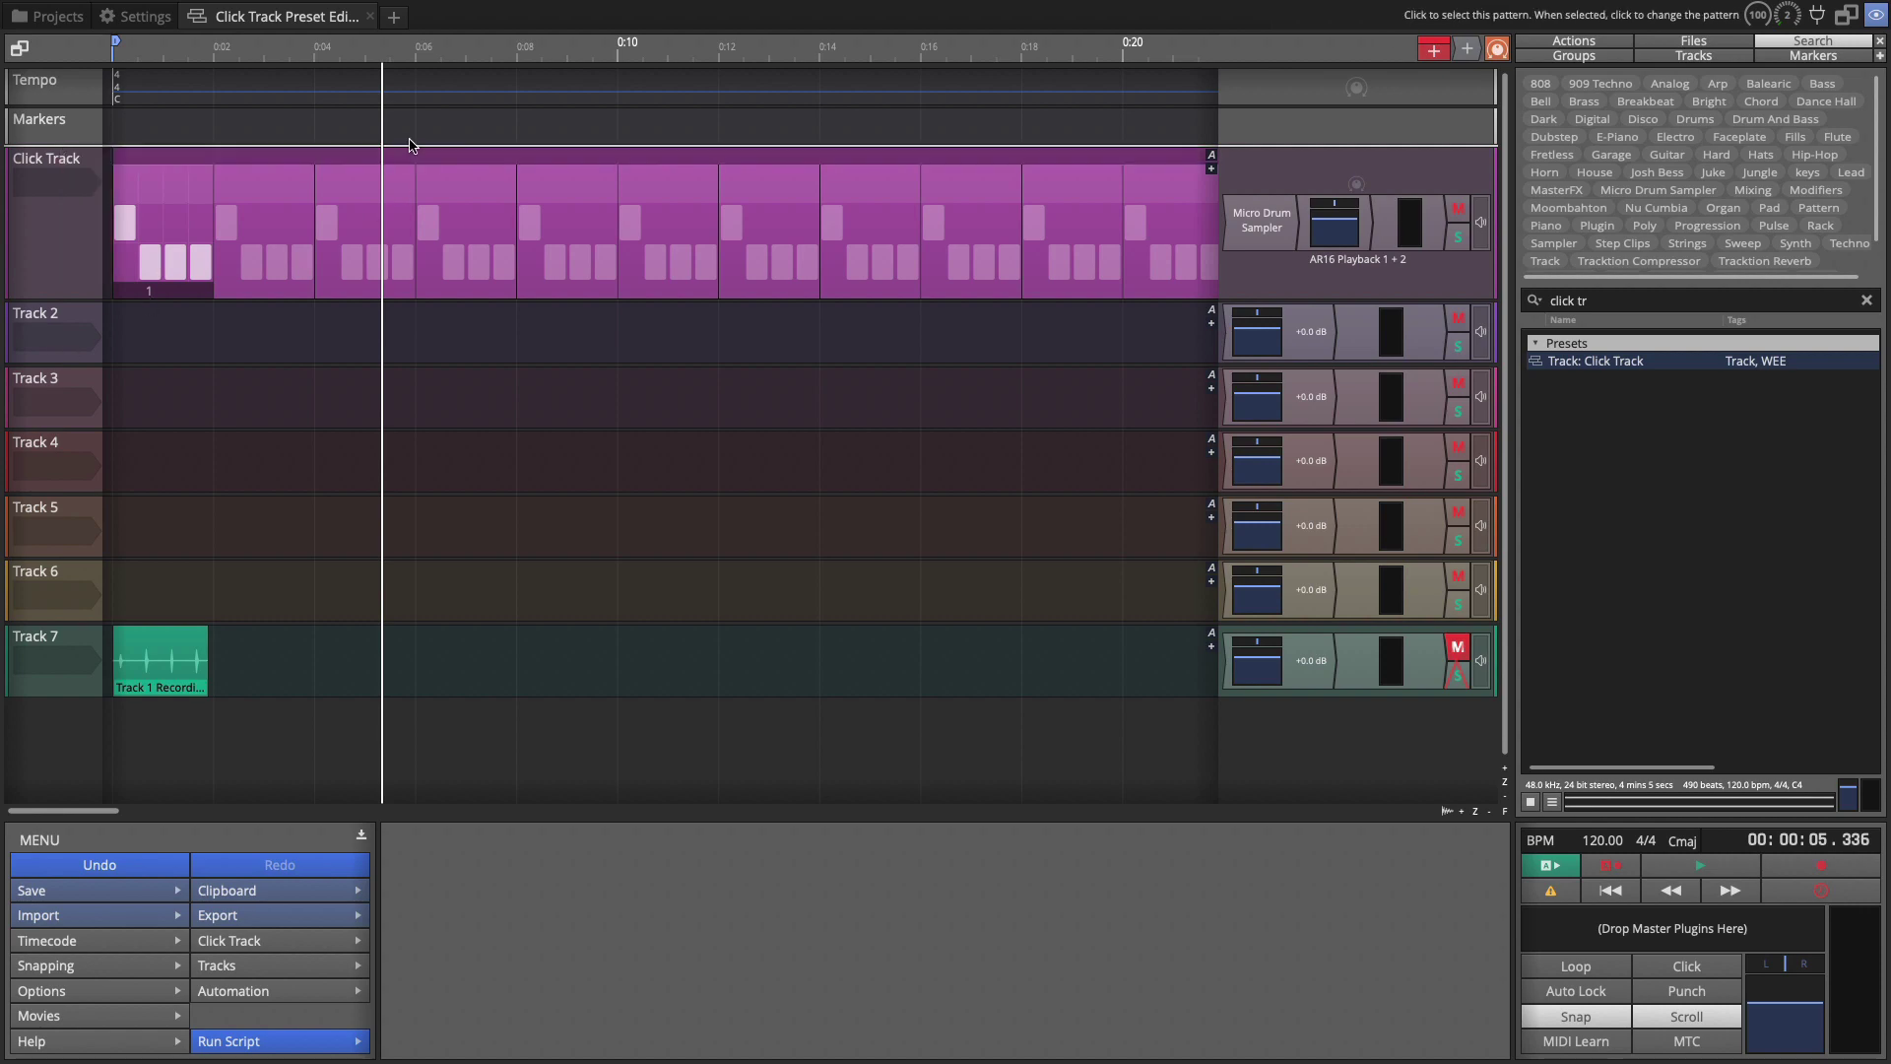
left_click(507, 182)
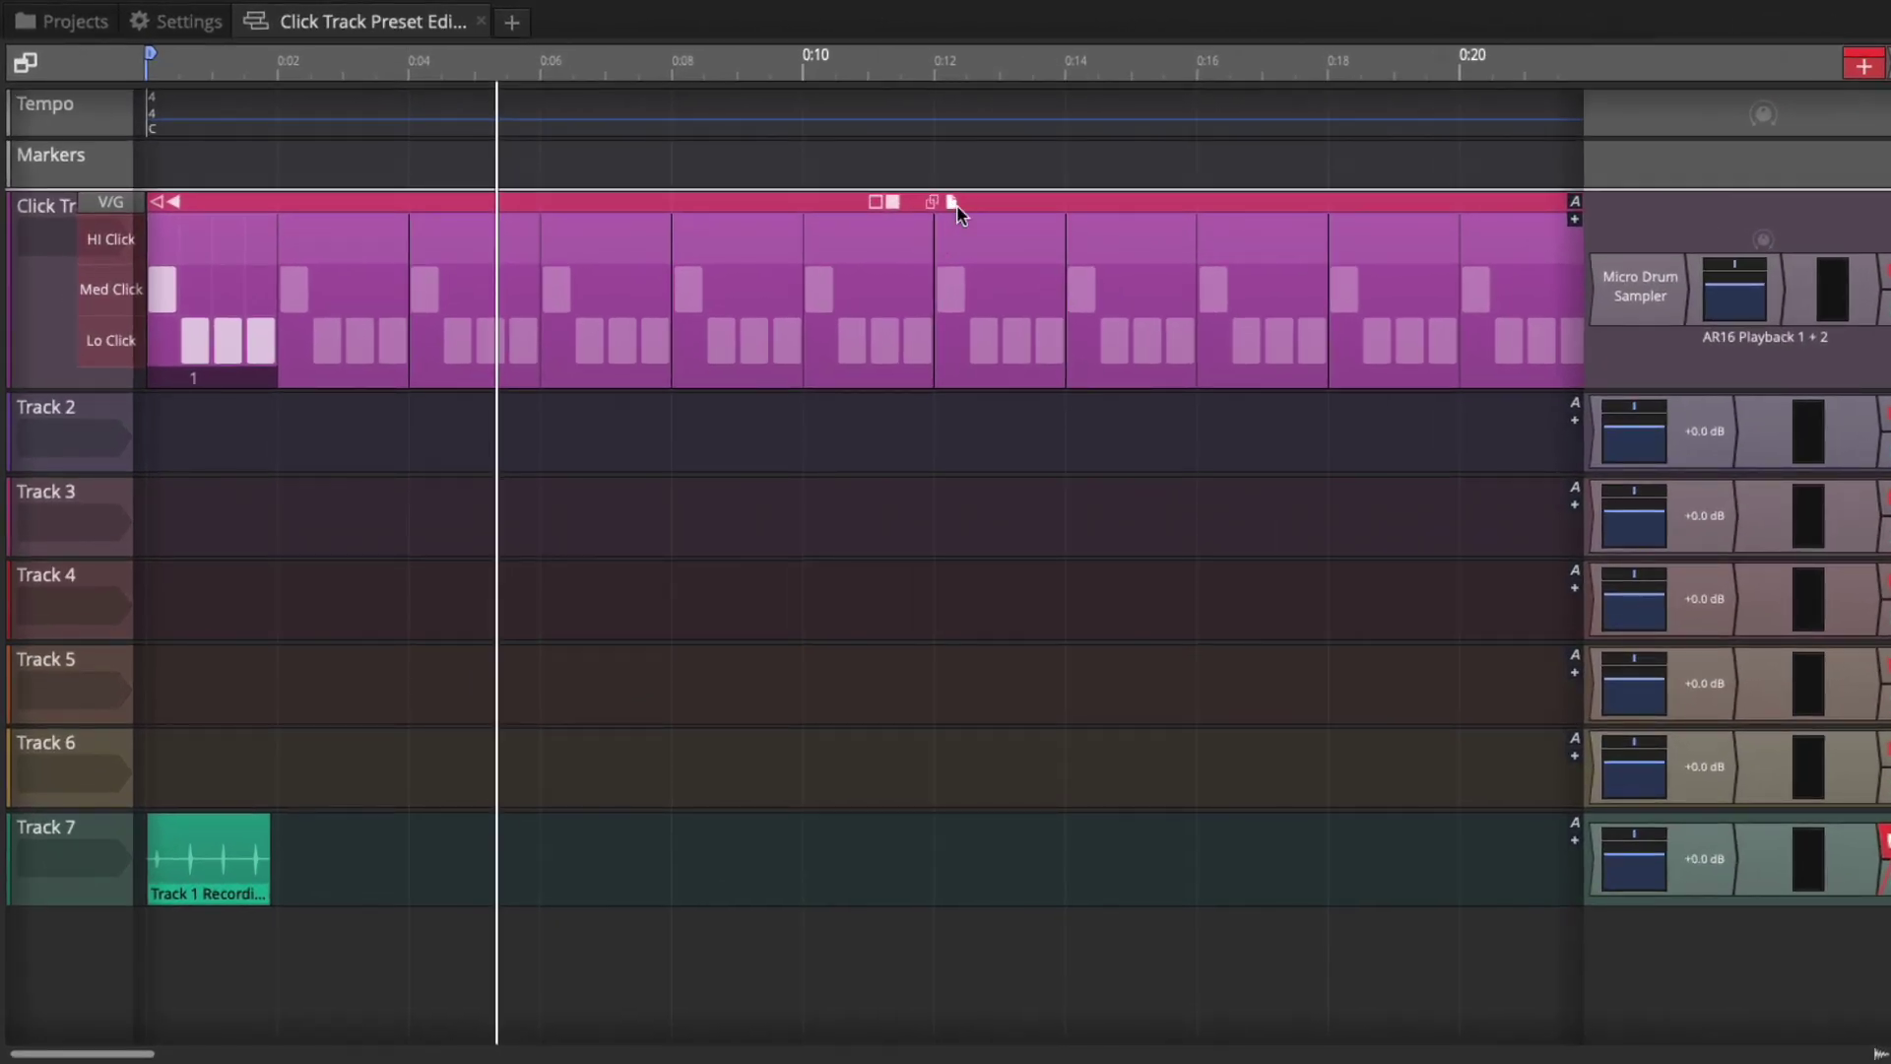
left_click(893, 191)
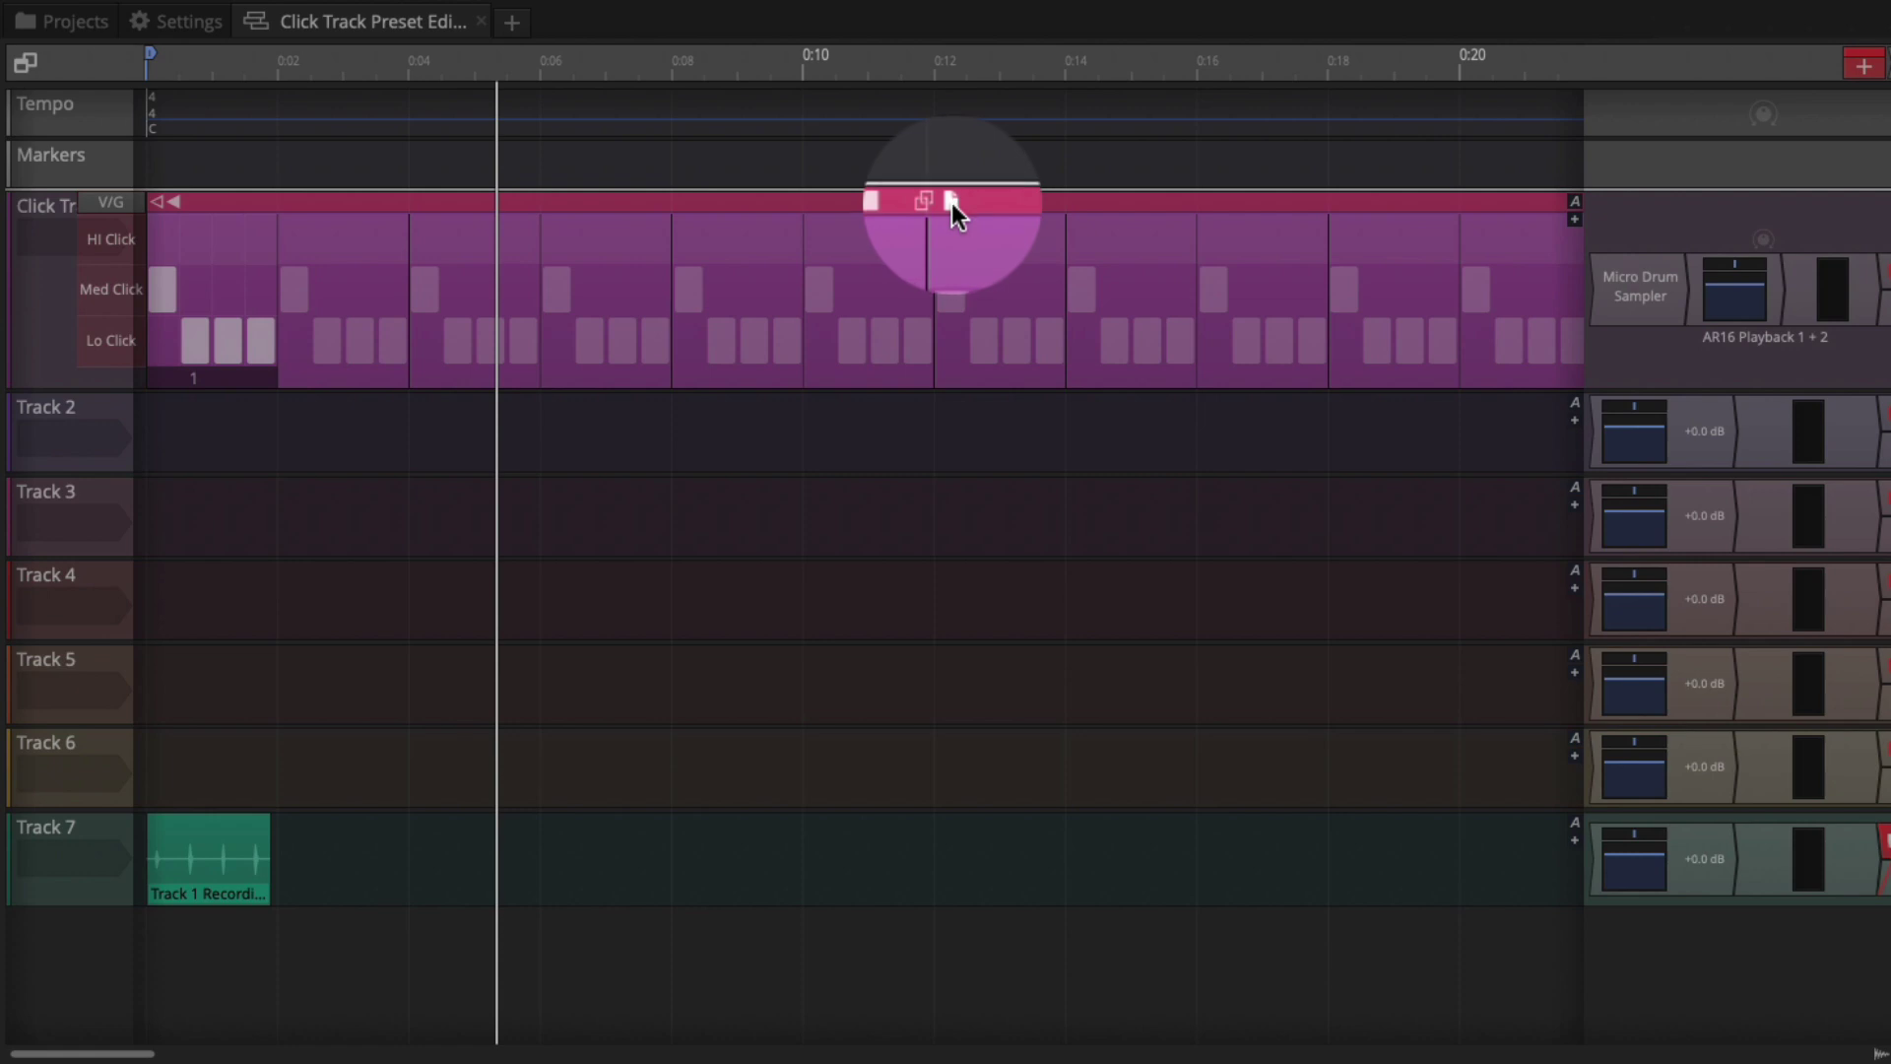
left_click_drag(952, 203, 173, 441)
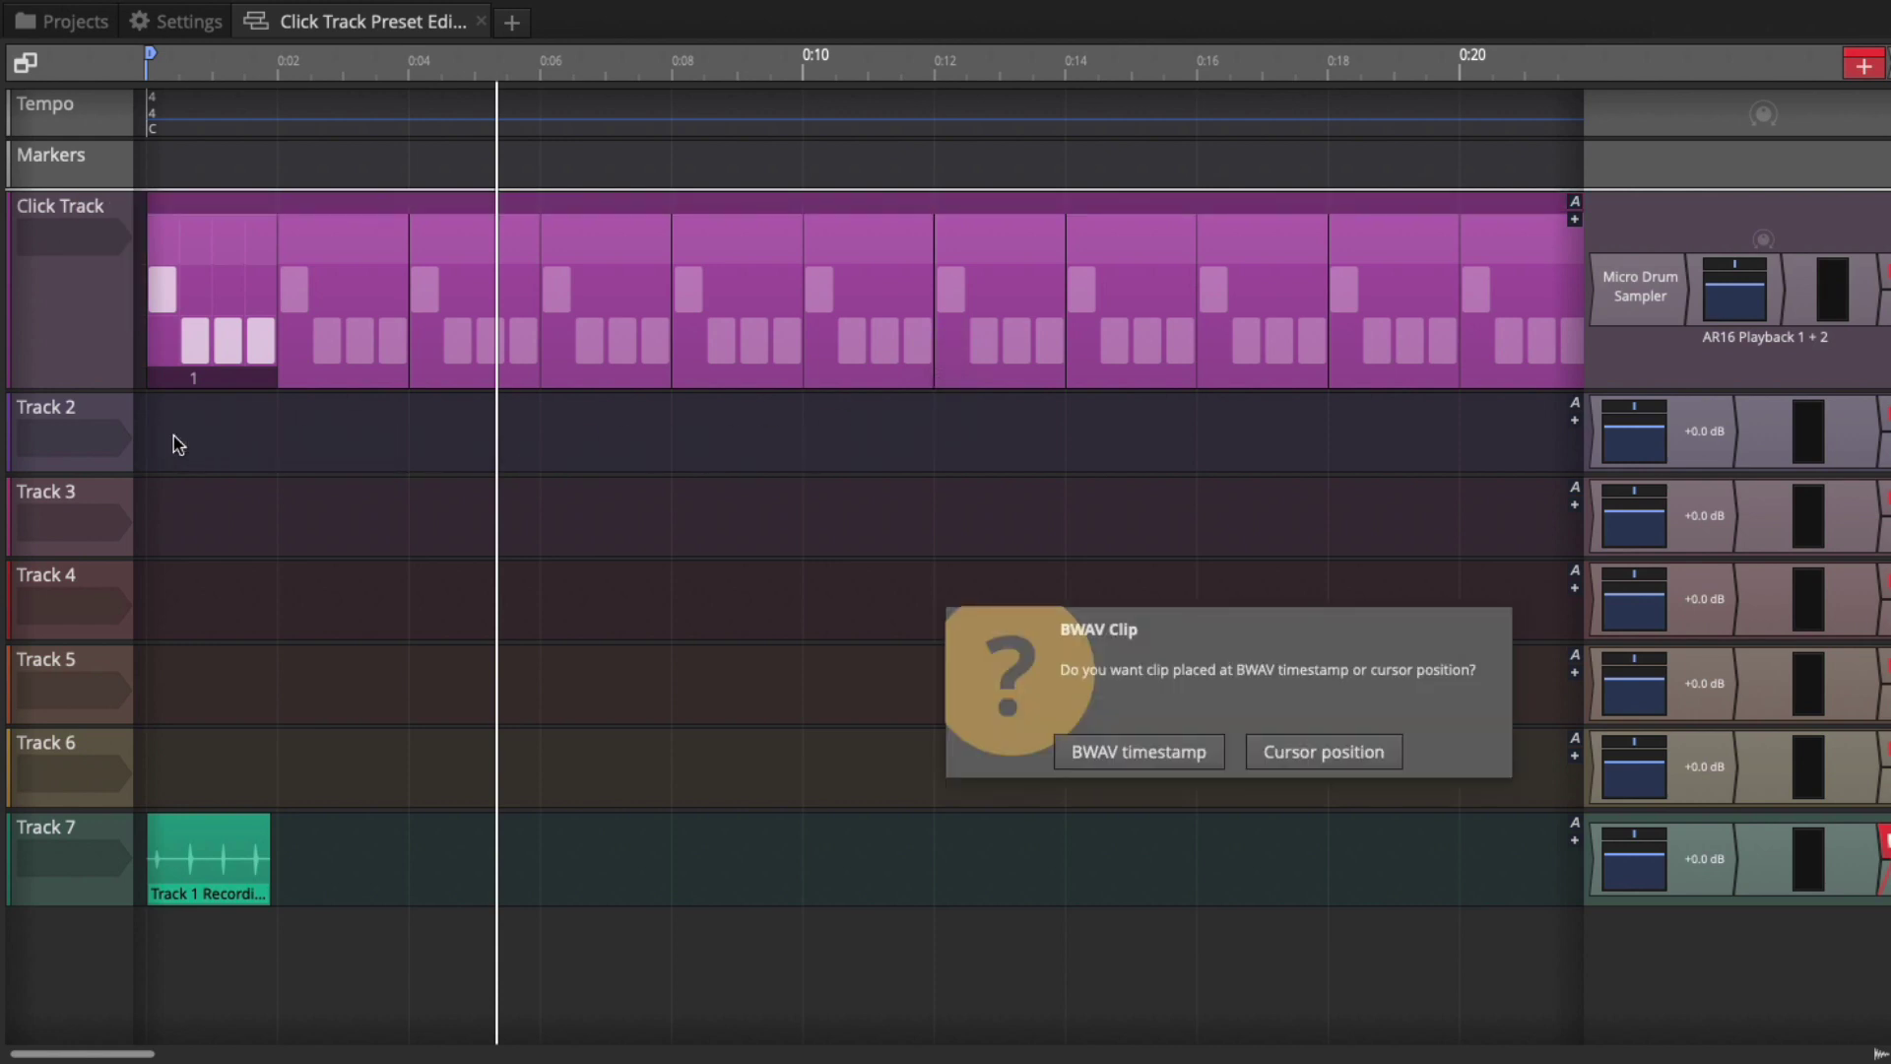
left_click(1301, 756)
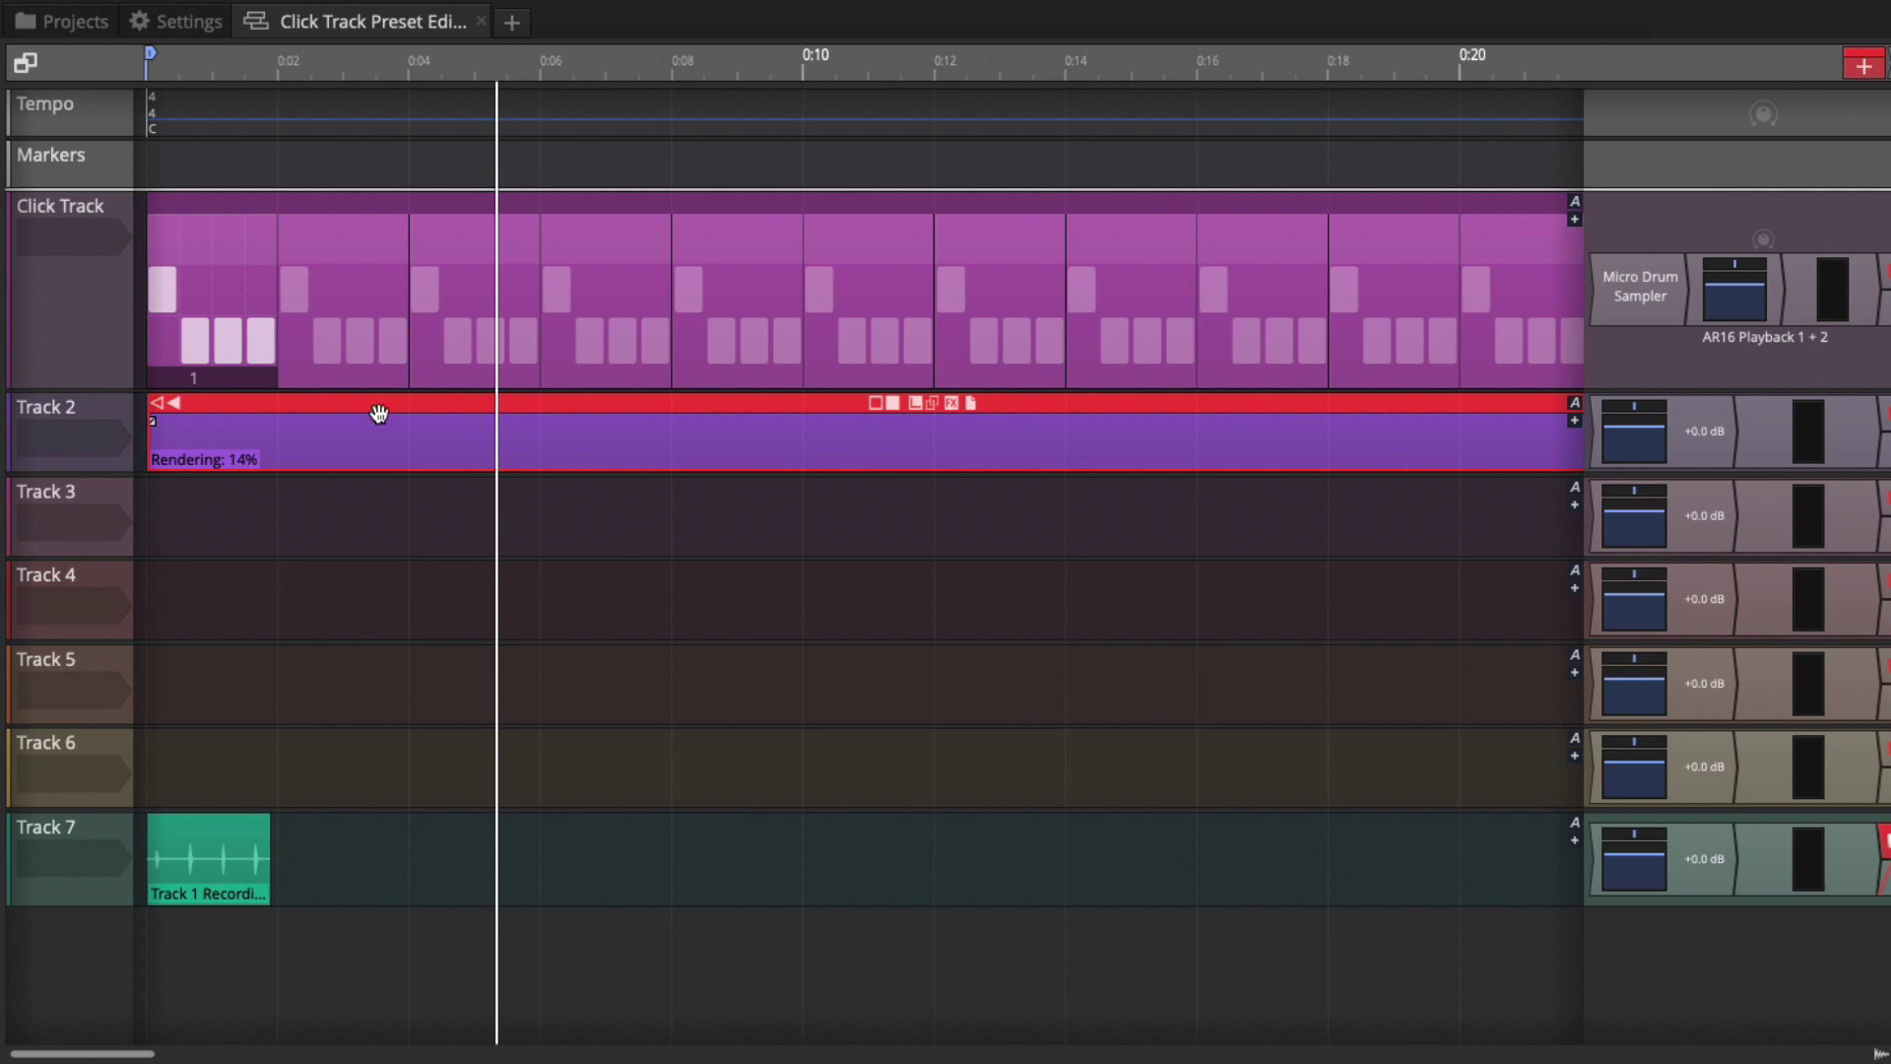
left_click_drag(114, 486, 110, 597)
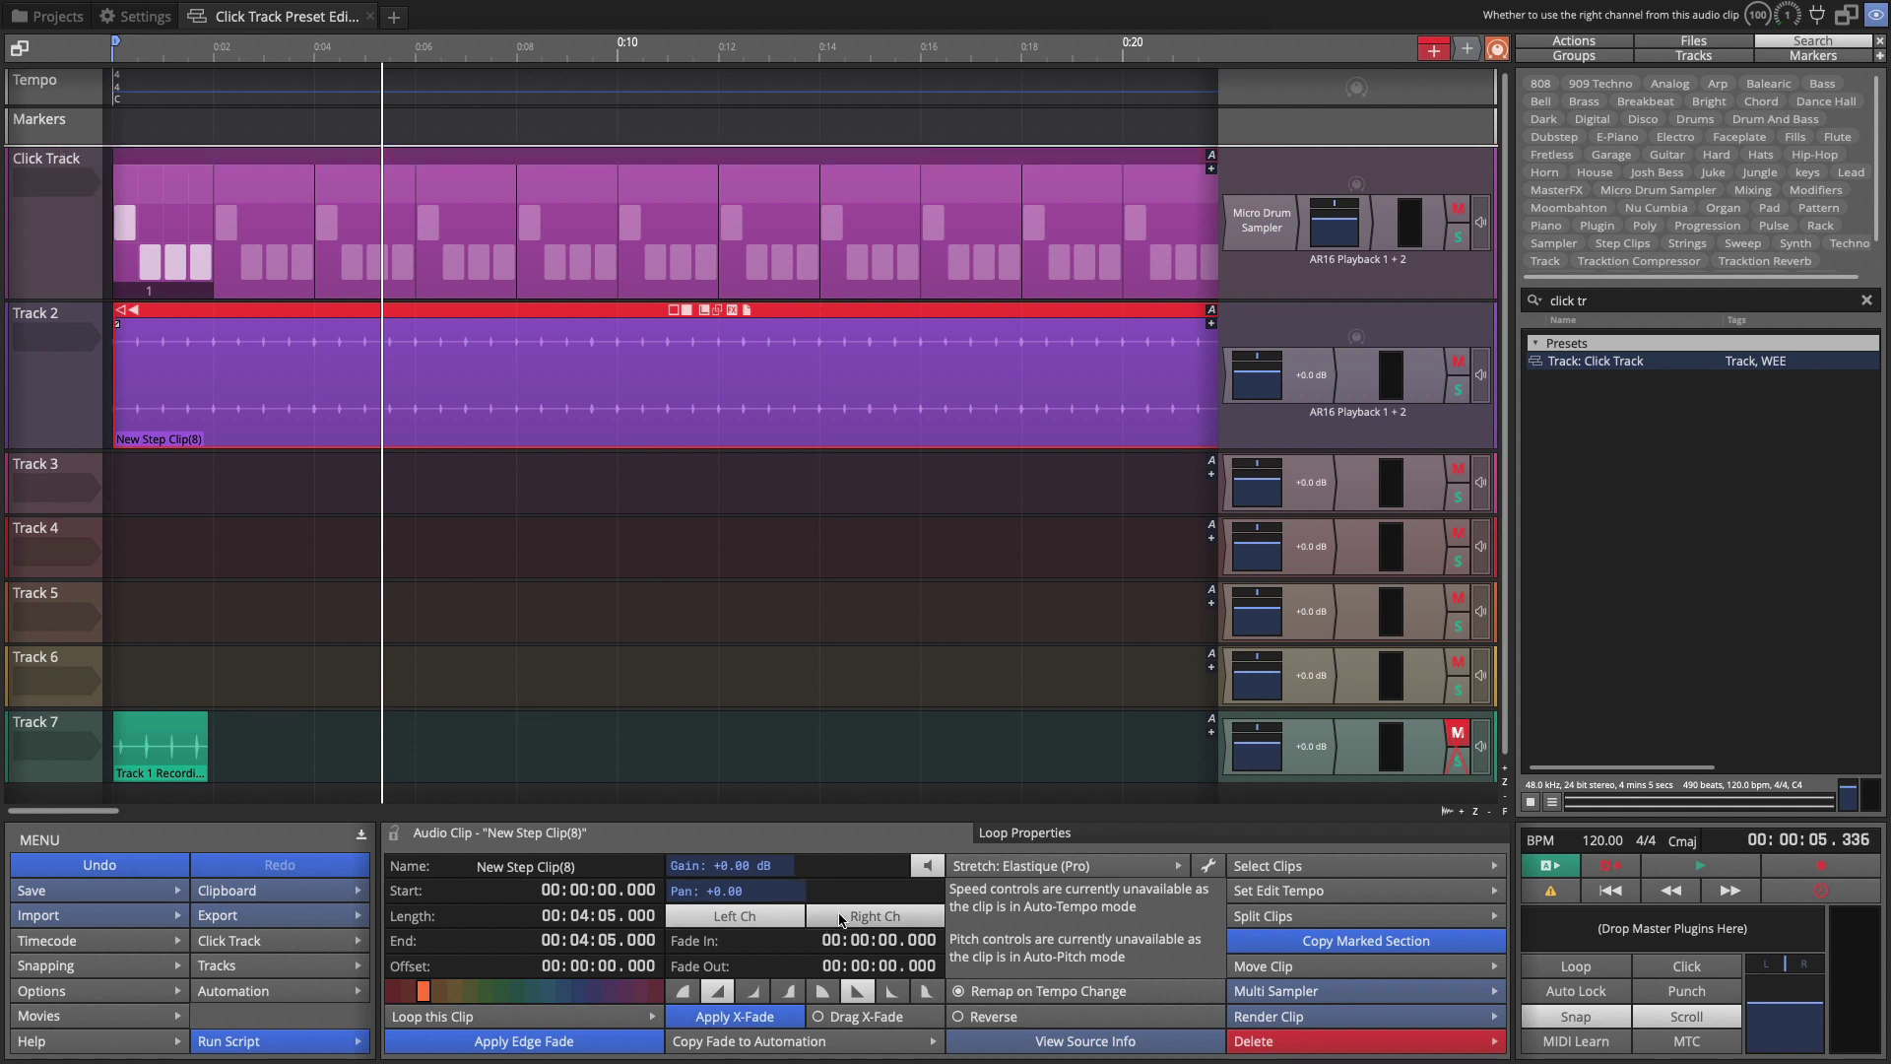
Make Track 2's rendered clip left-channel only with +7.33 dB gain, and solo Track 2.
left_click(842, 916)
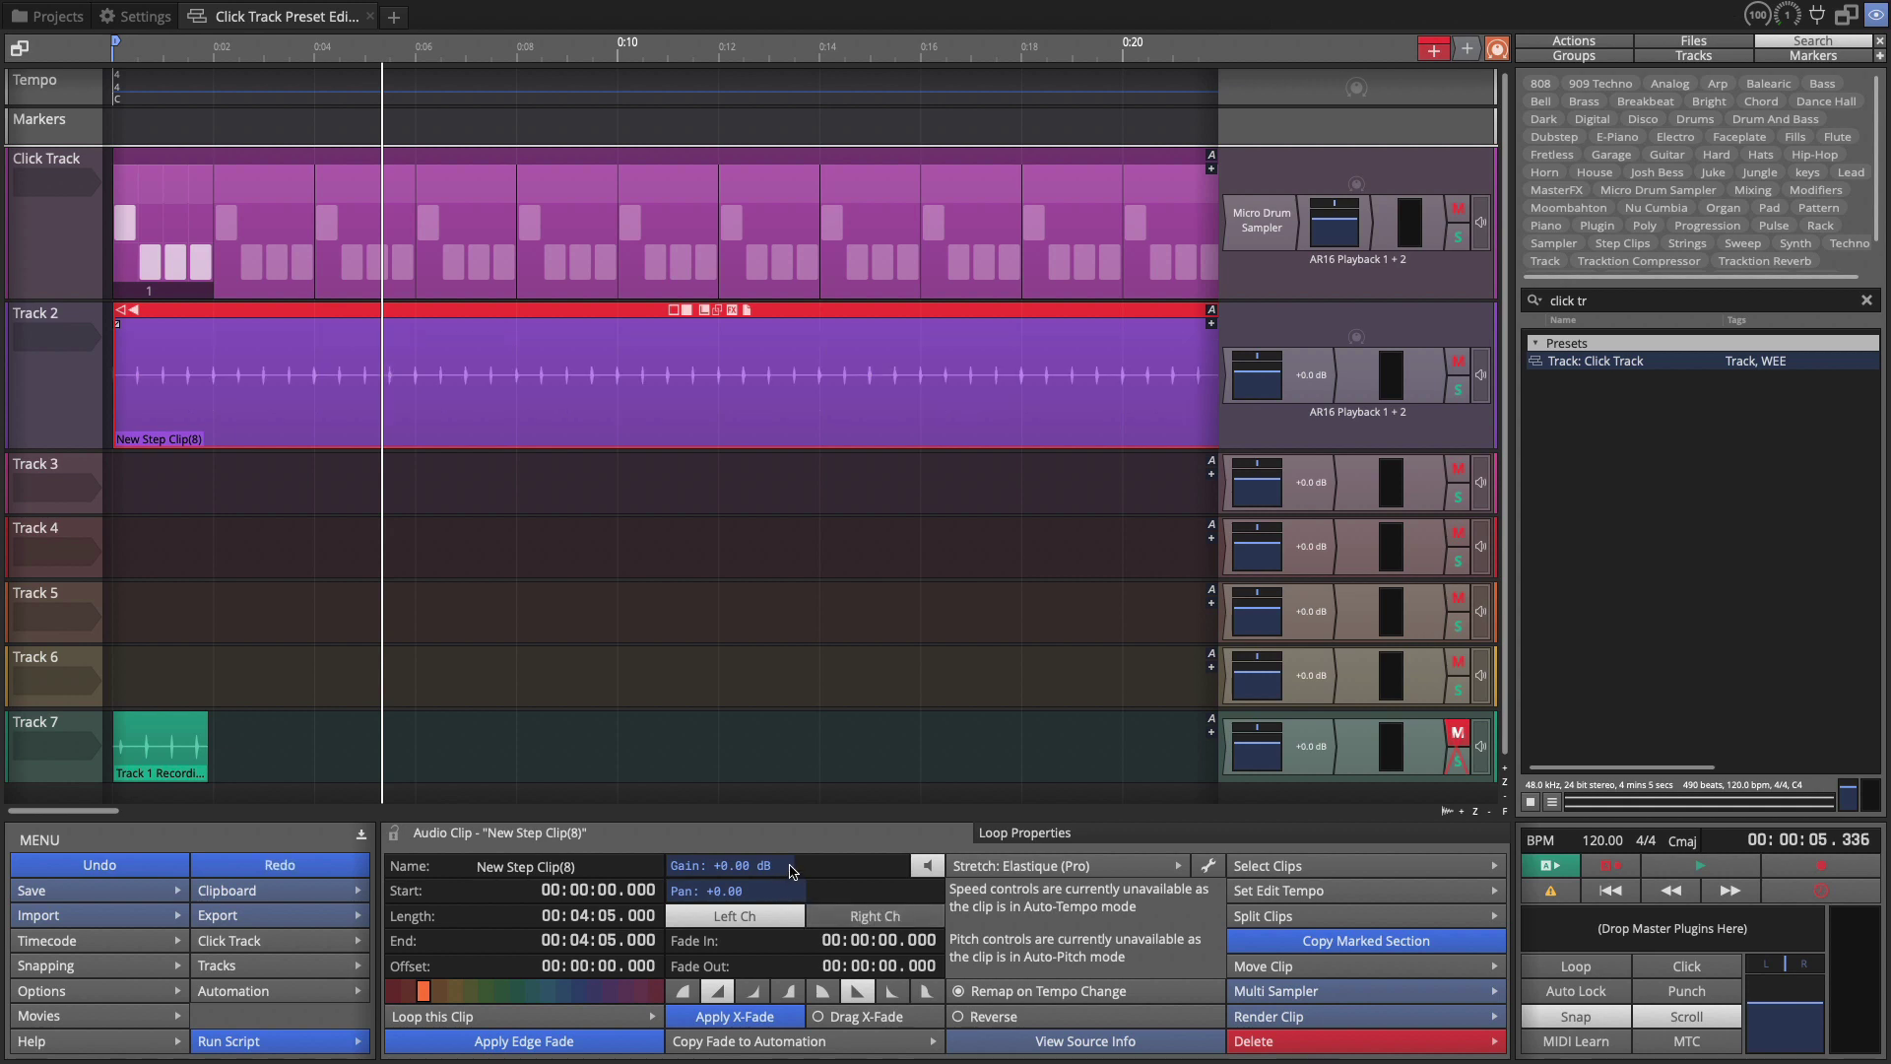
left_click_drag(794, 869, 824, 878)
left_click(1457, 390)
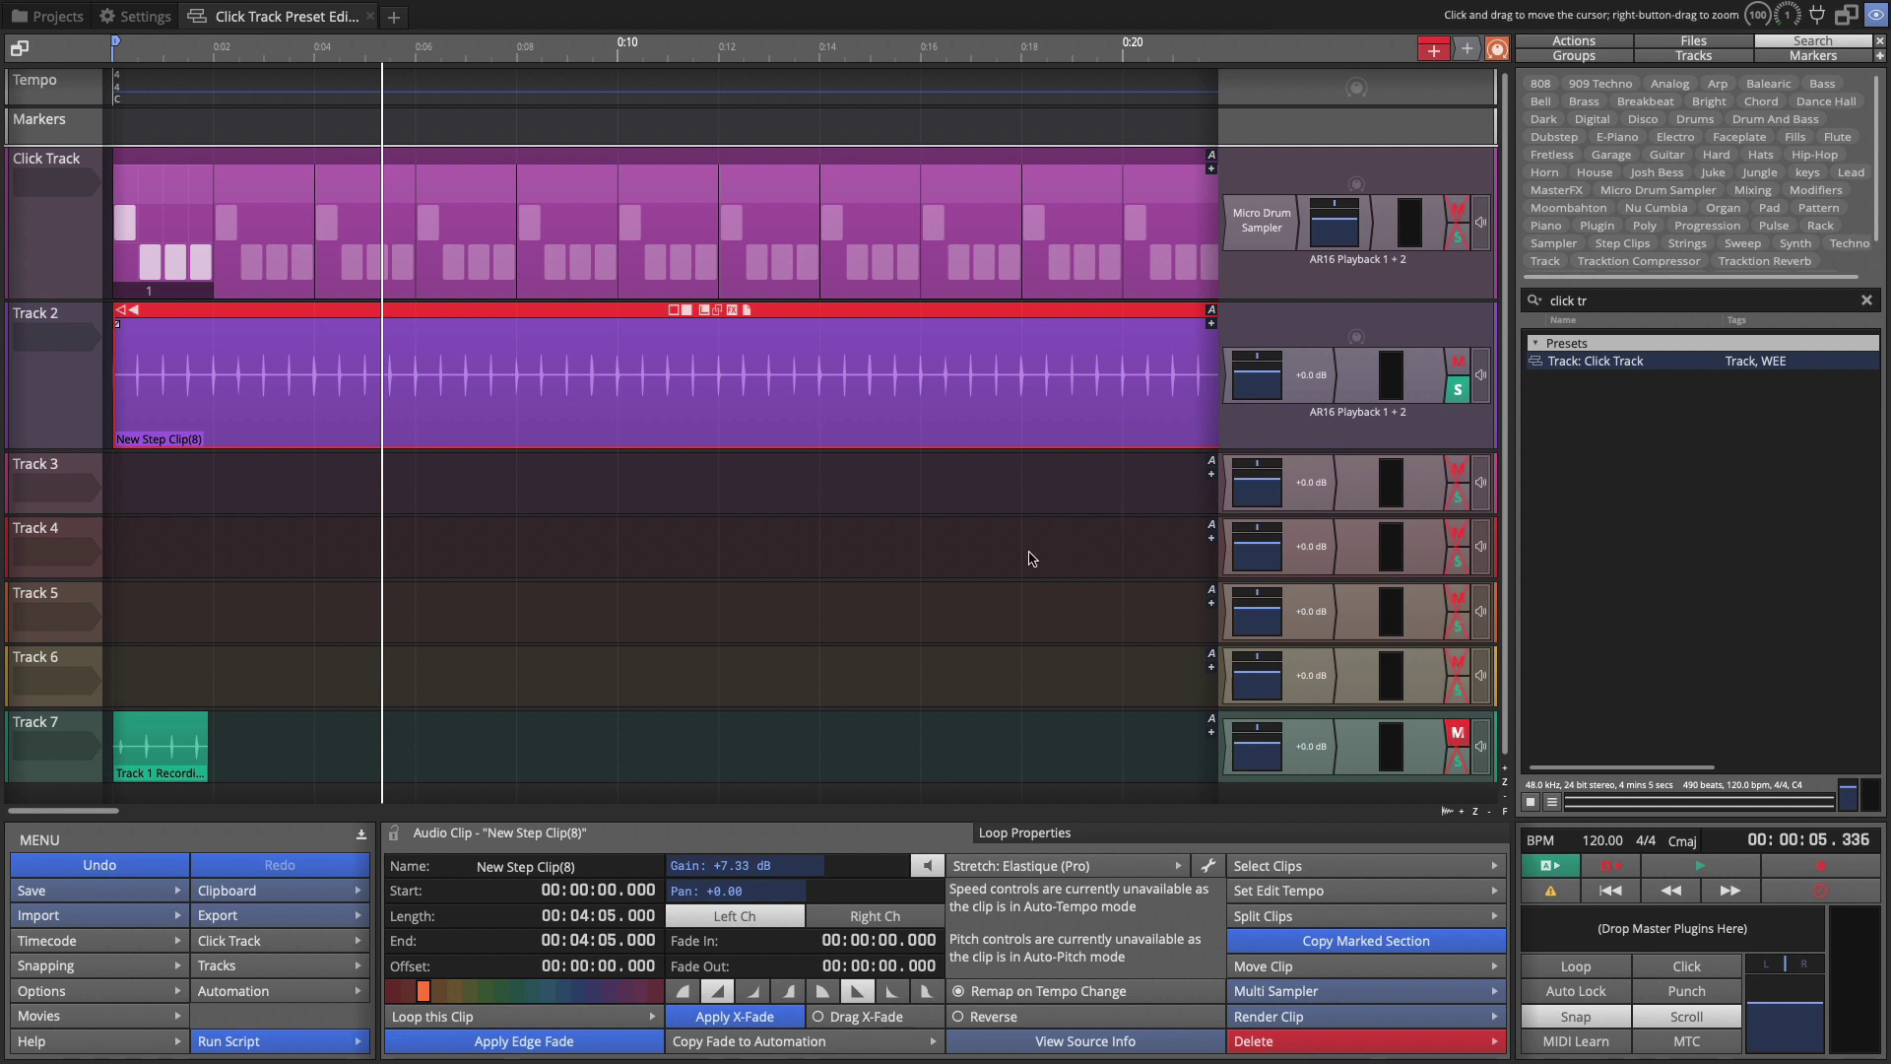
Play Track 2's rendered click from the start, stopping at 00:00:06.221.
key("Home")
key("space")
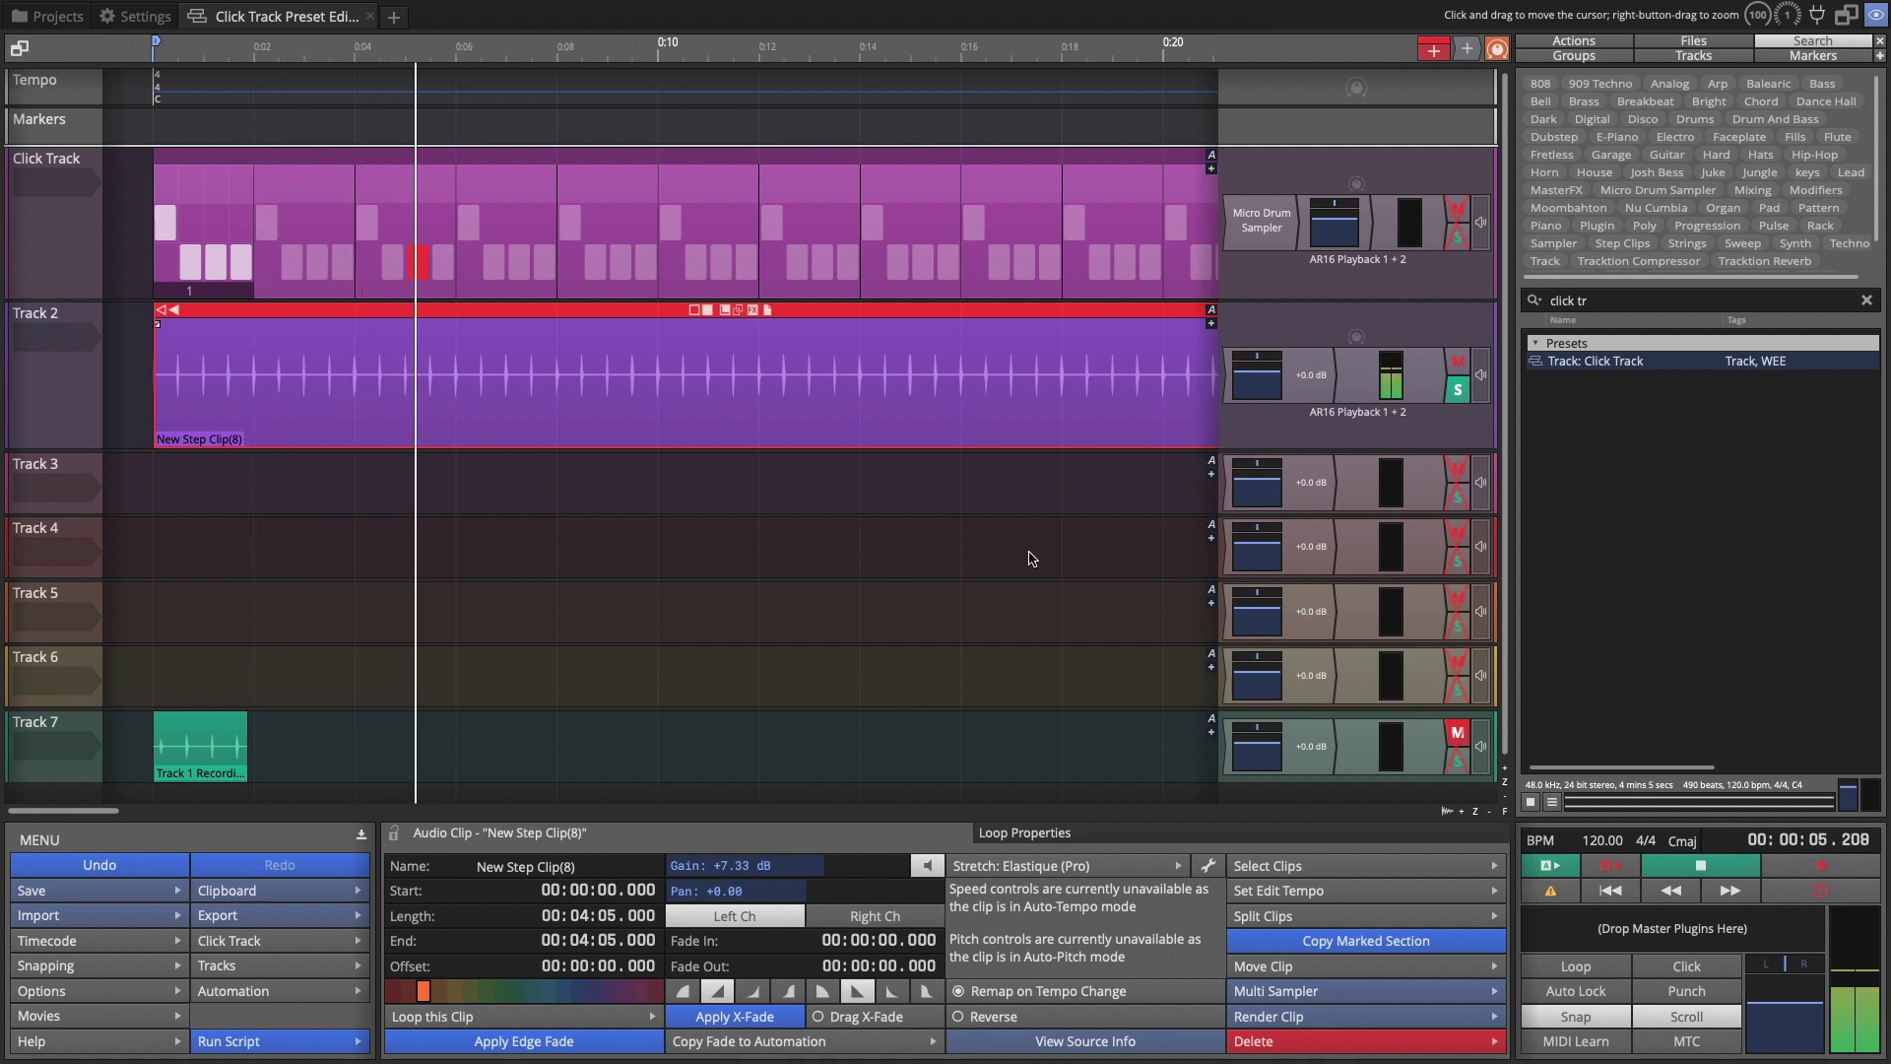
key("space")
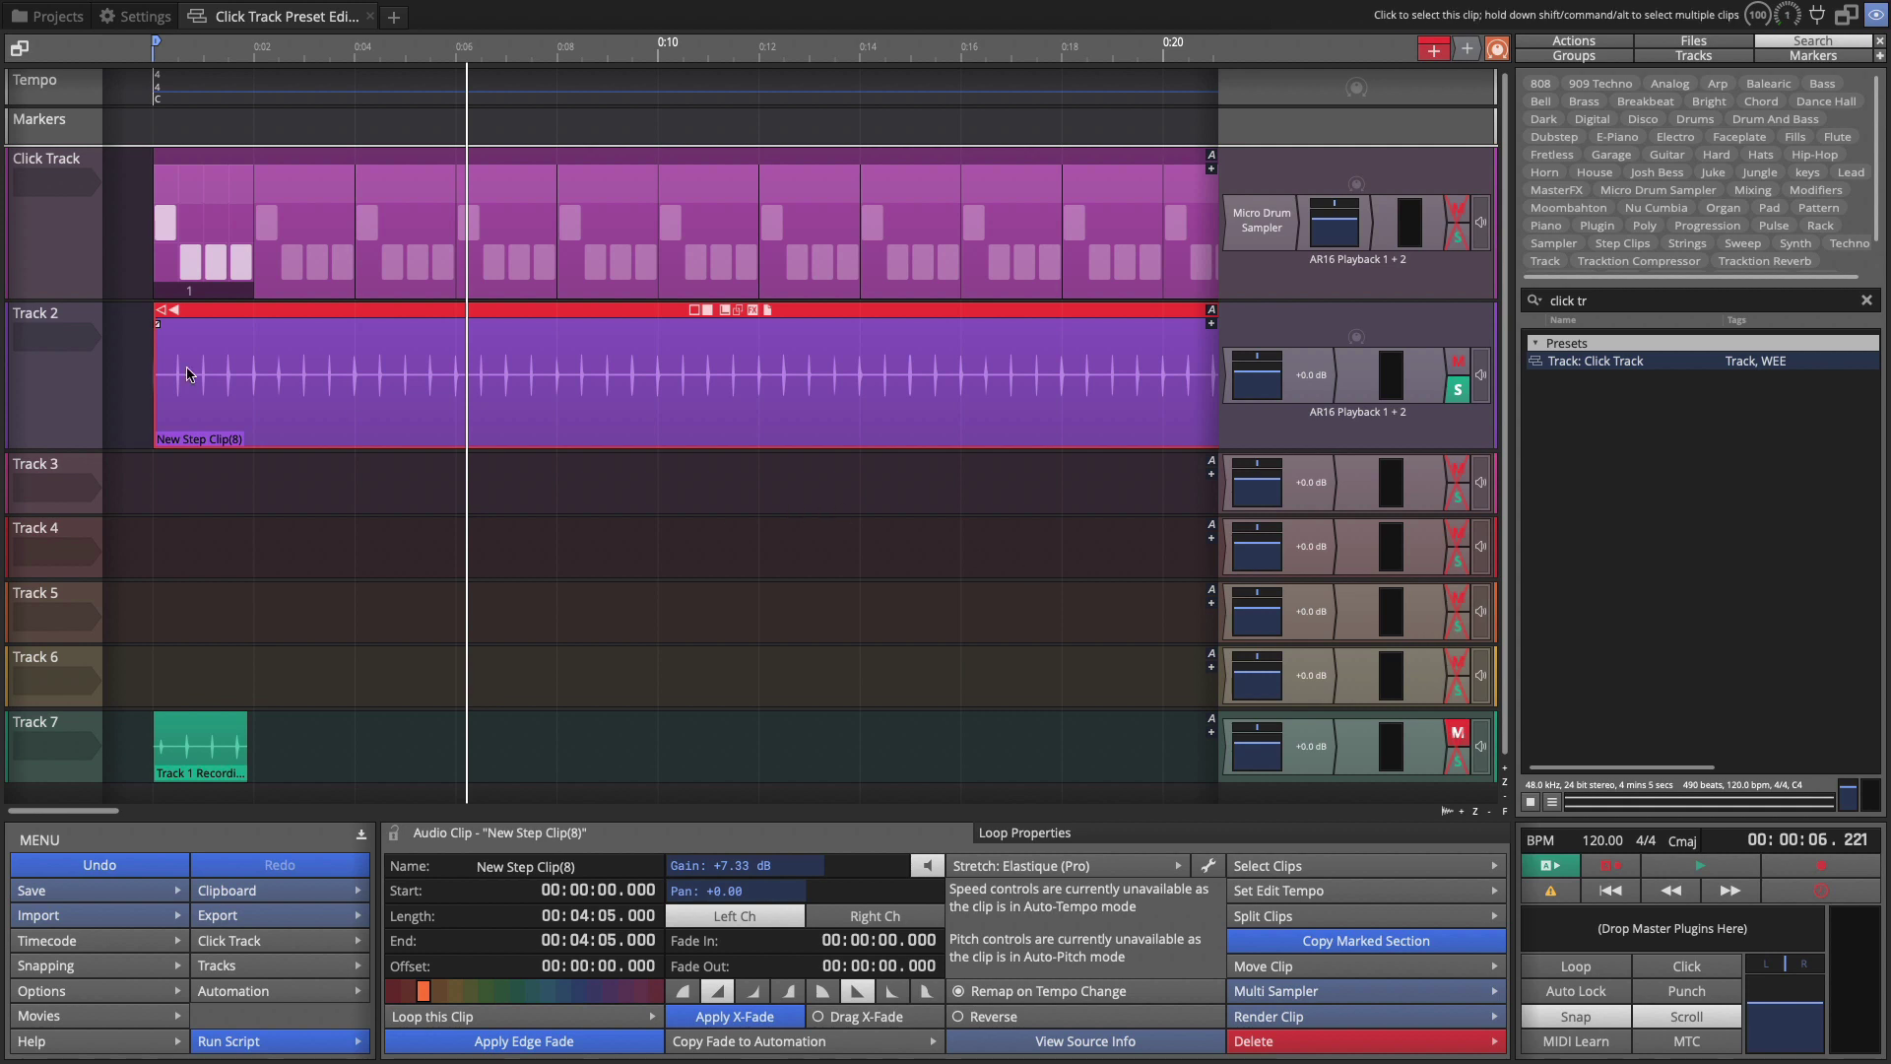
Delete Track 2 and its rendered click clip, leaving Tracks 2 to 6 below Click Track.
left_click(87, 374)
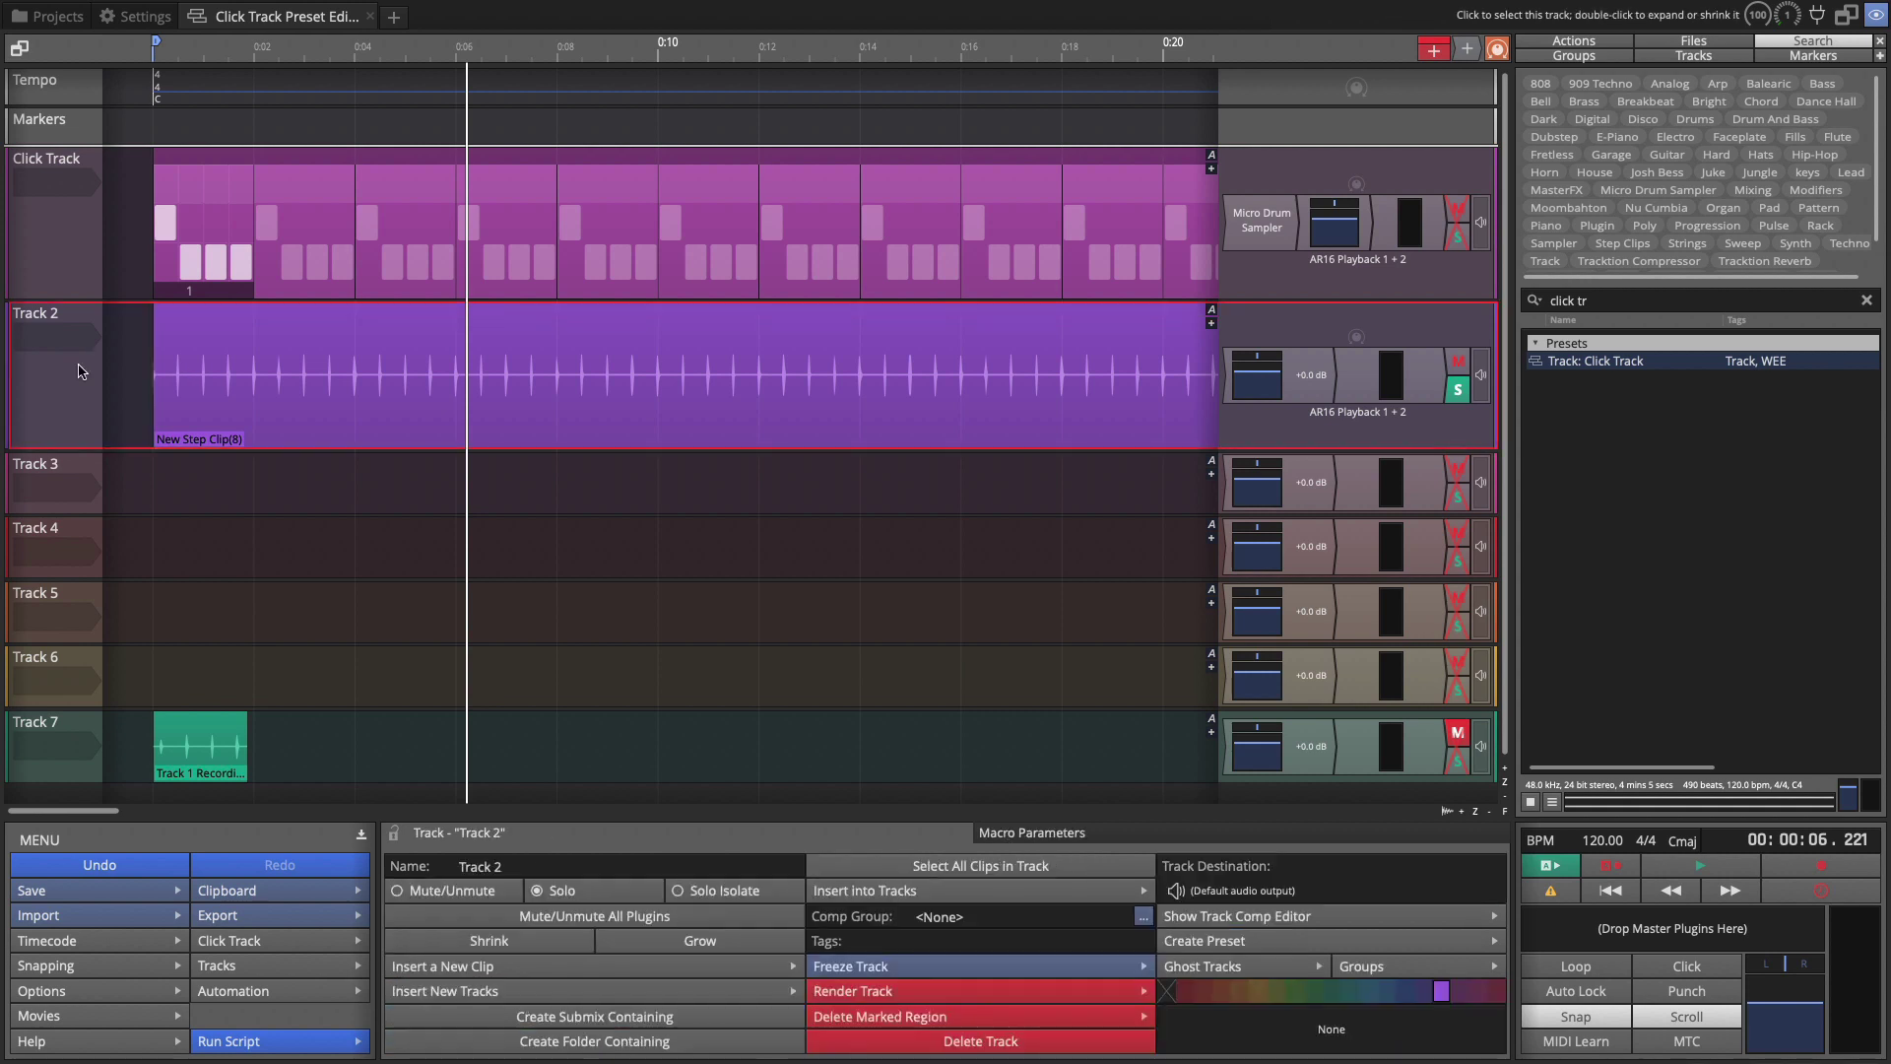
key("Delete")
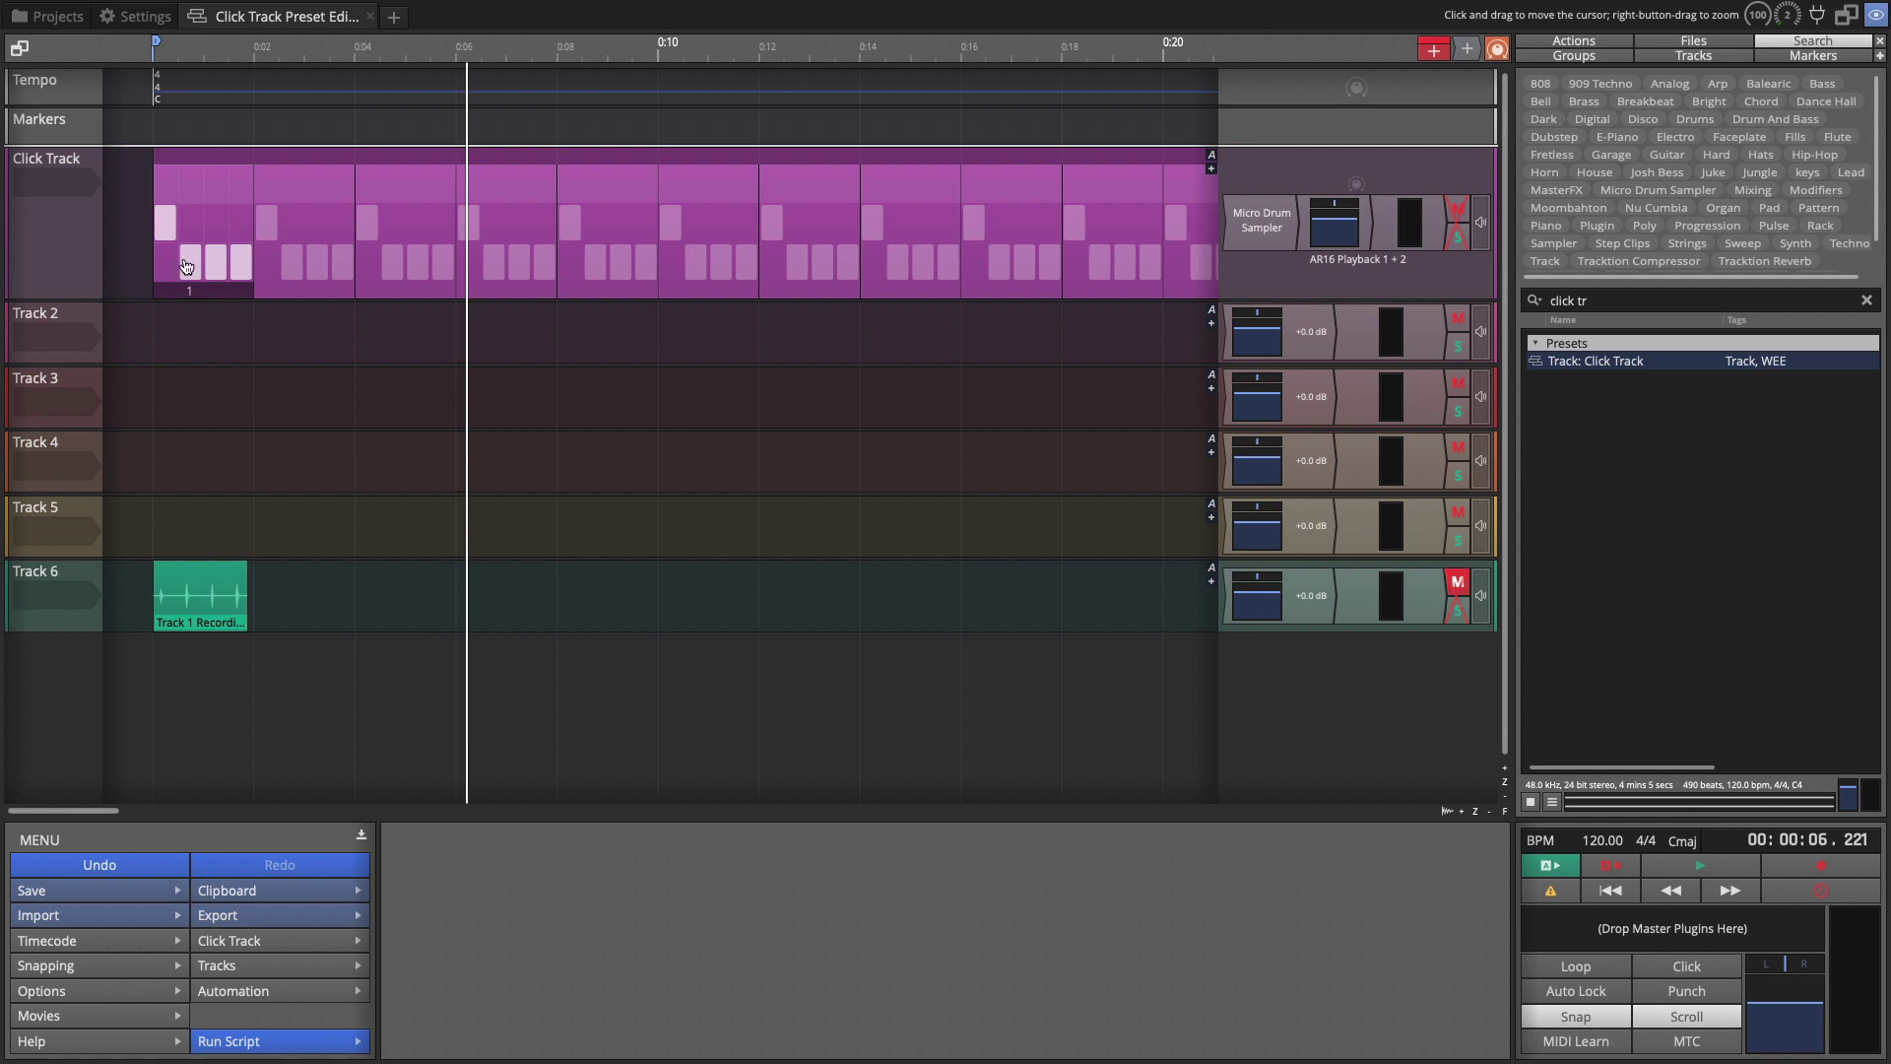
Change the time signature at the song start to 3/4.
left_click(158, 83)
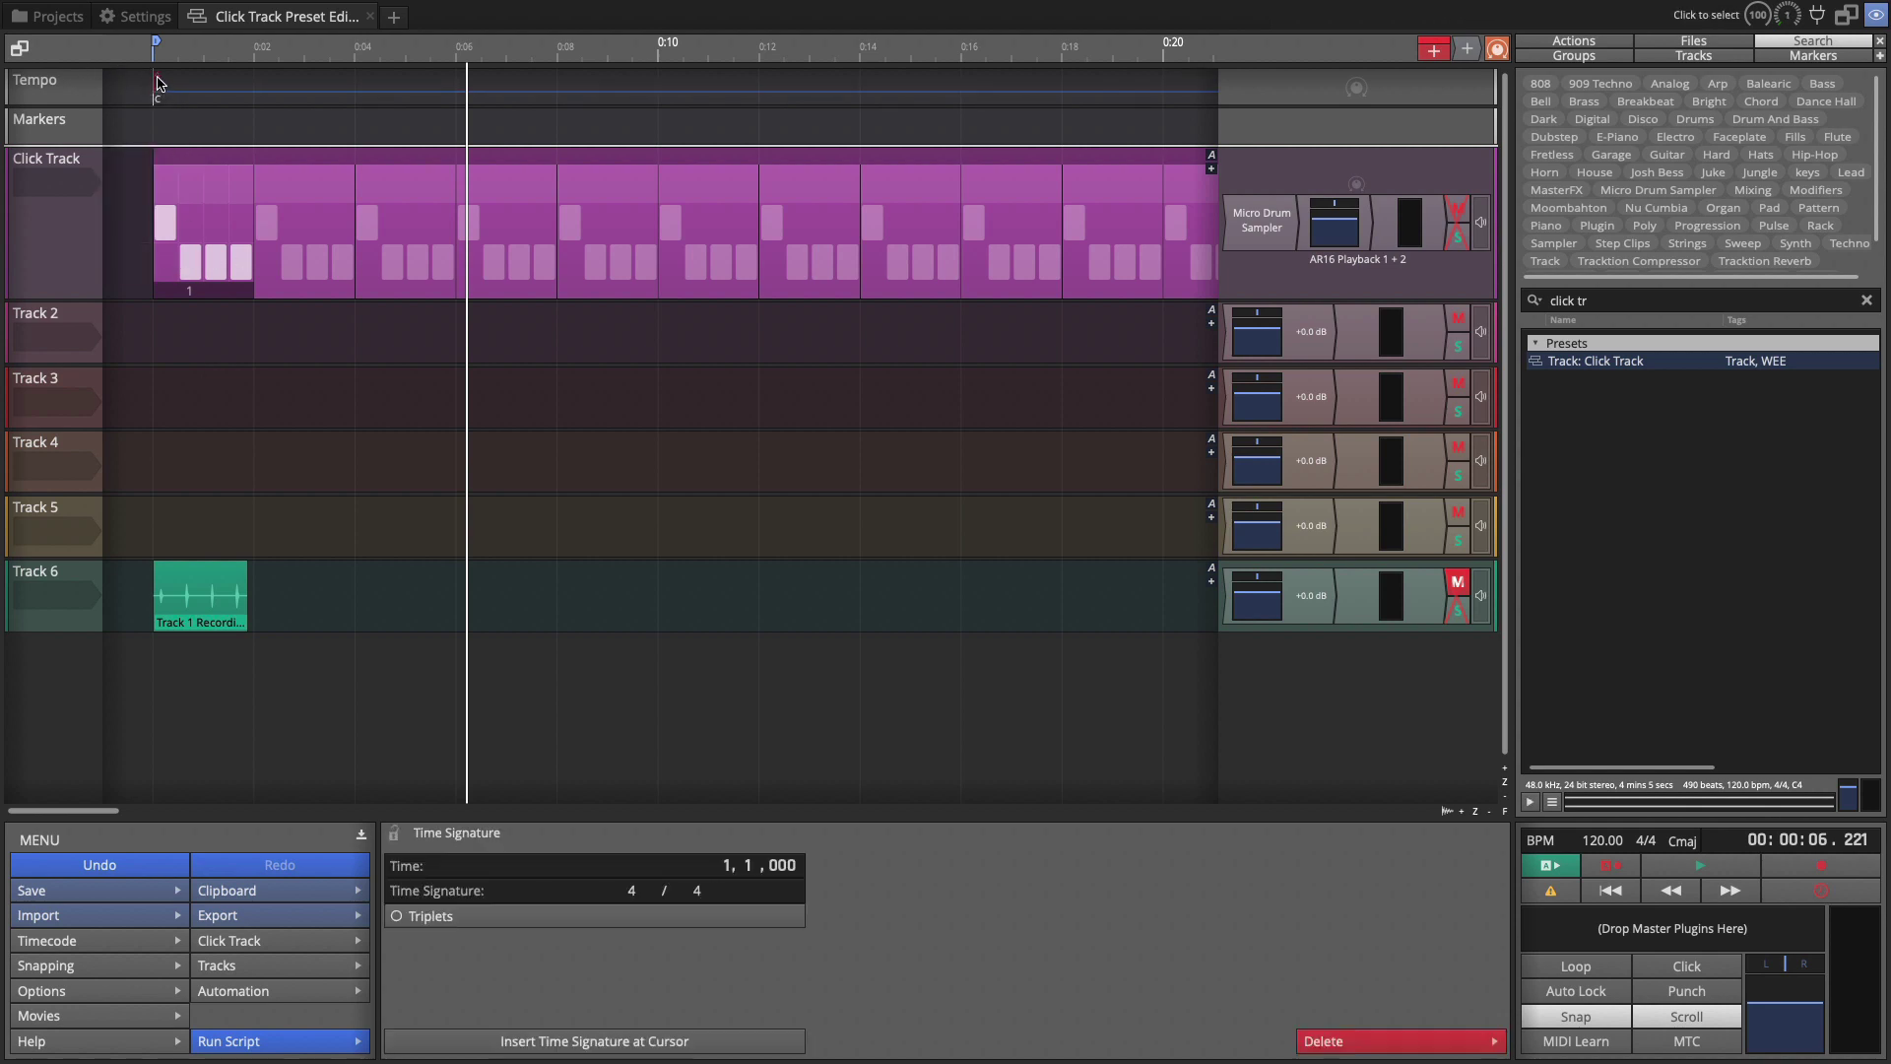
left_click(632, 892)
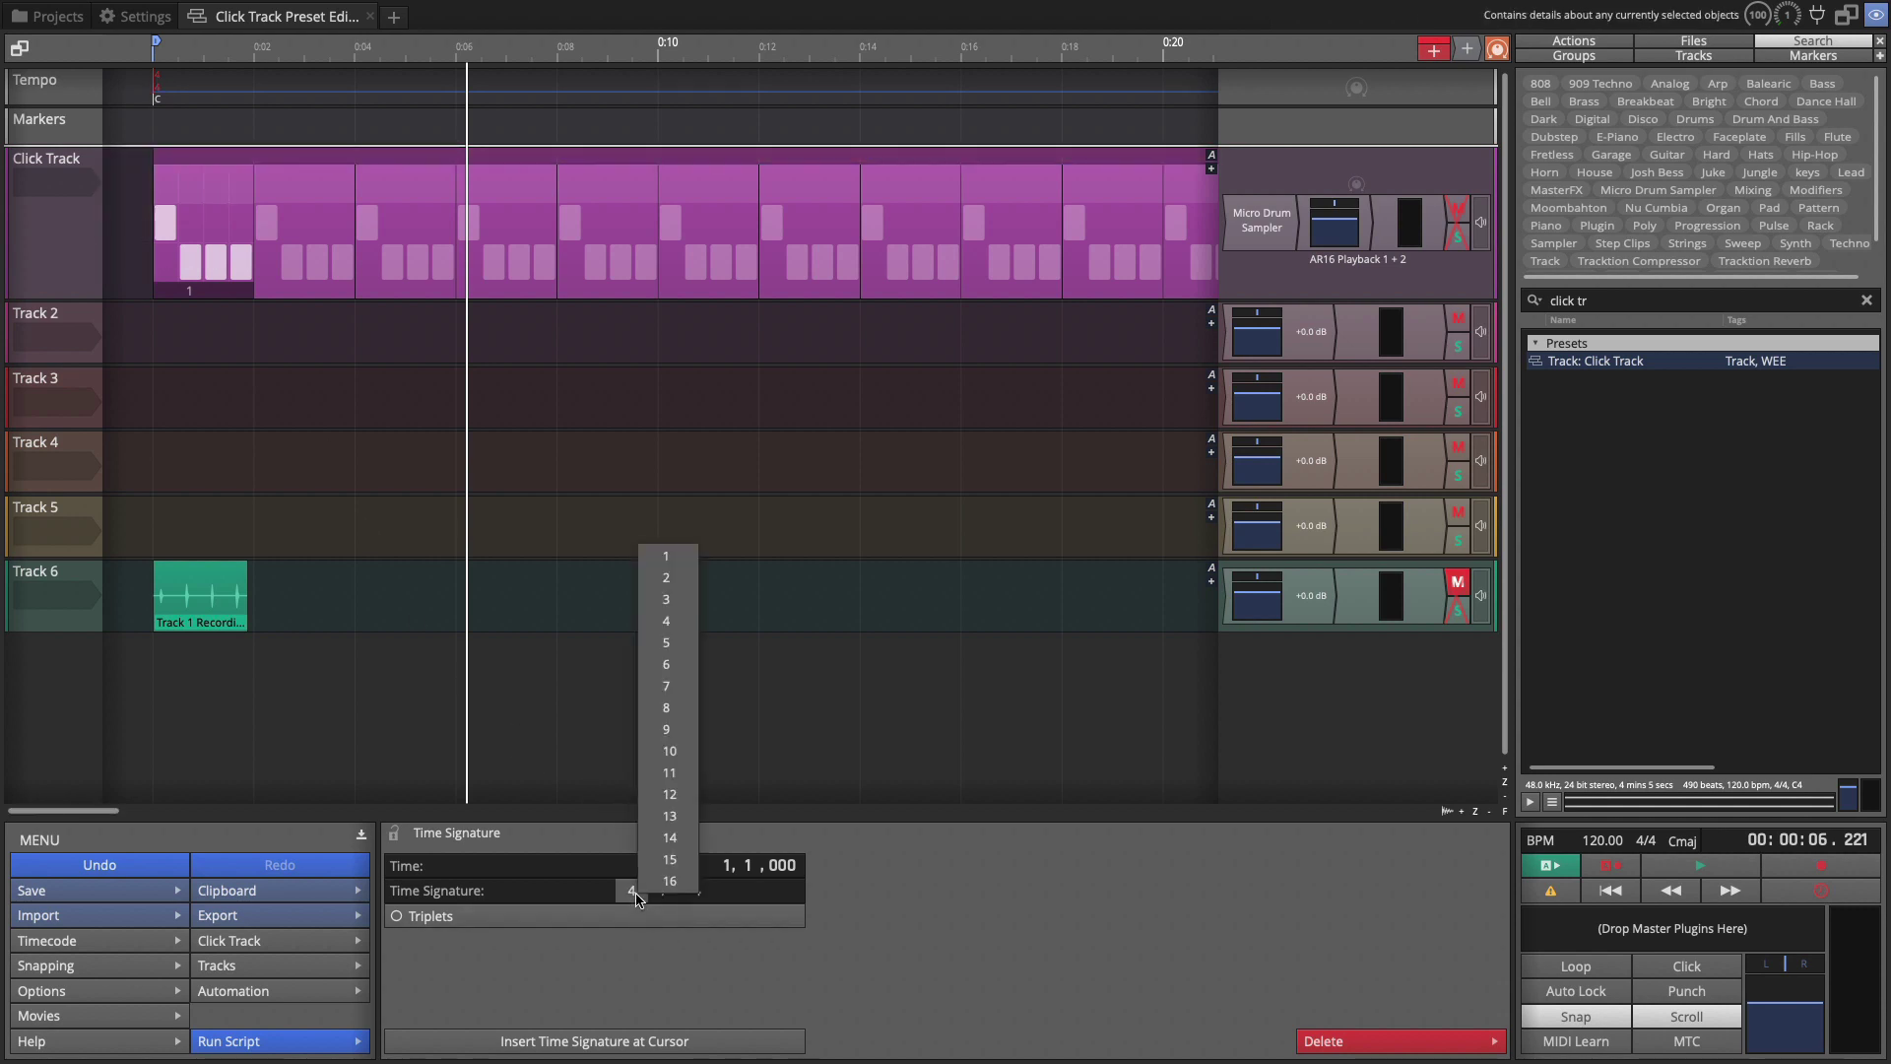
left_click(692, 603)
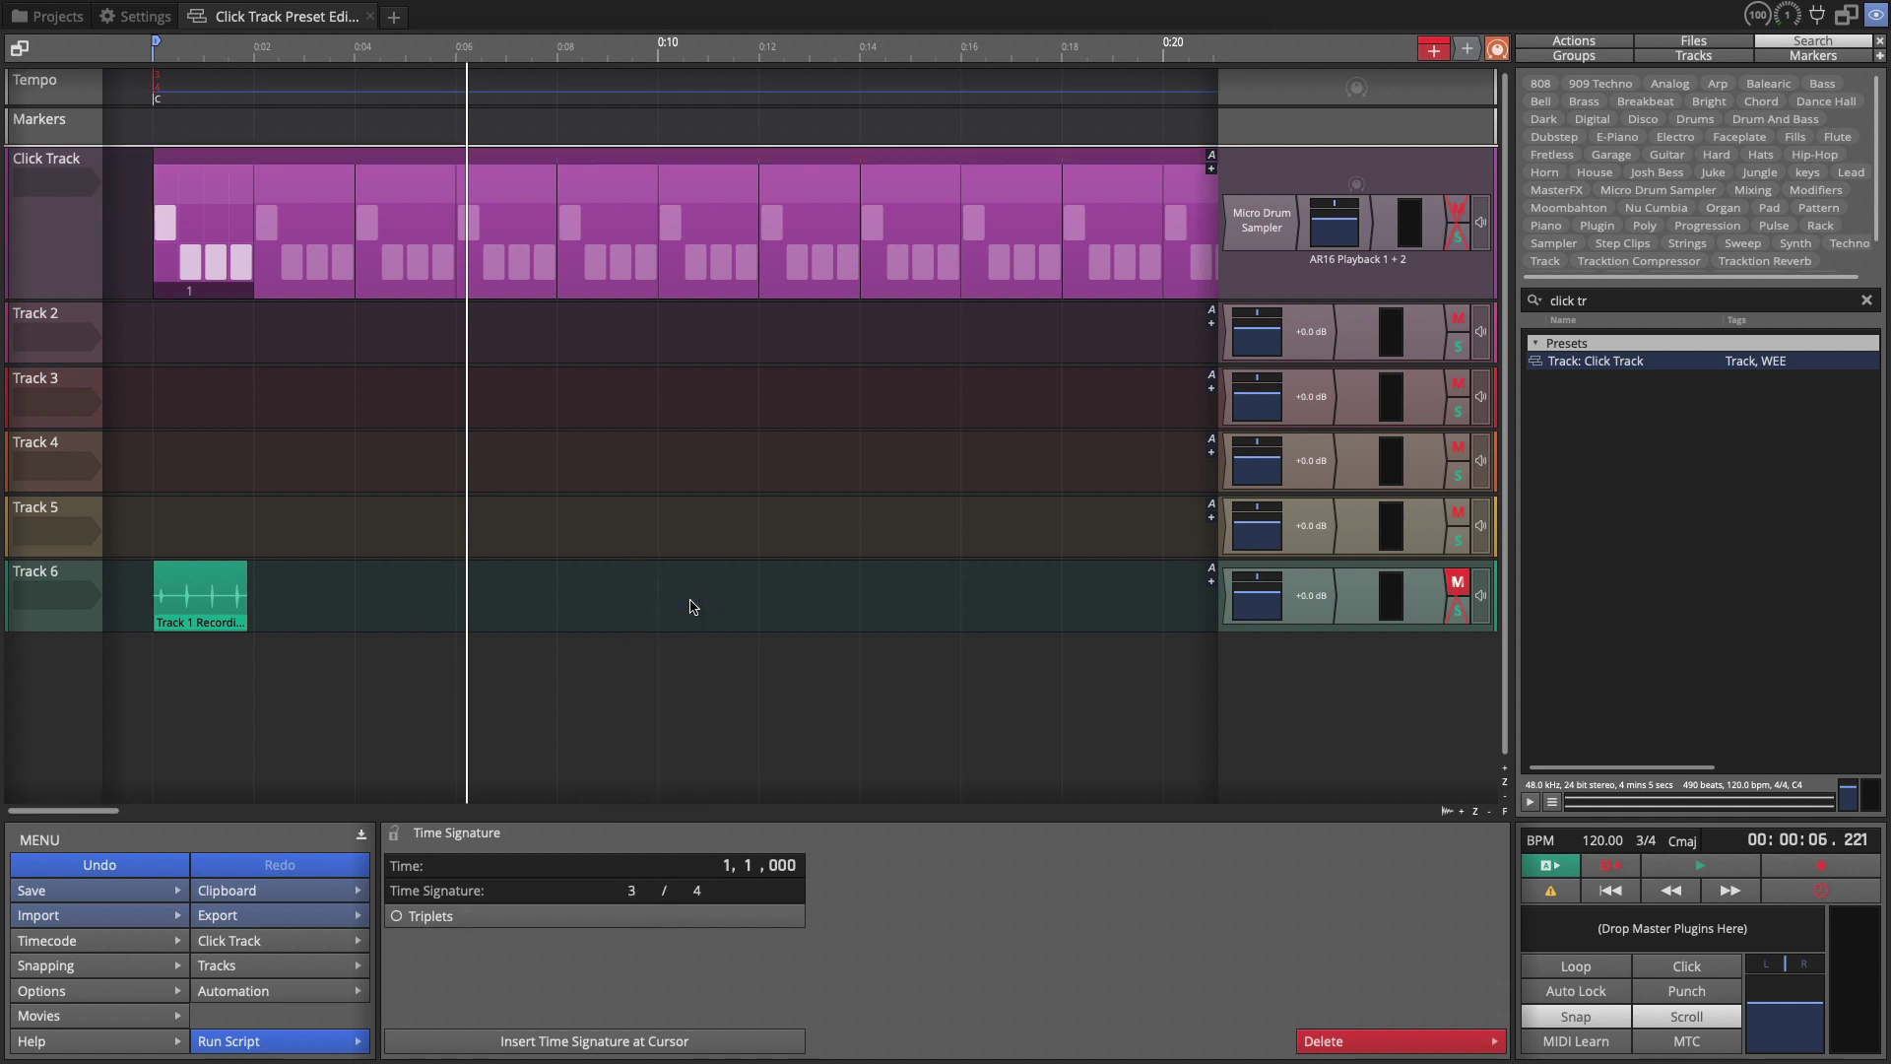
Show the timeline in bars and beats, and zoom in from the start.
right_click(466, 57)
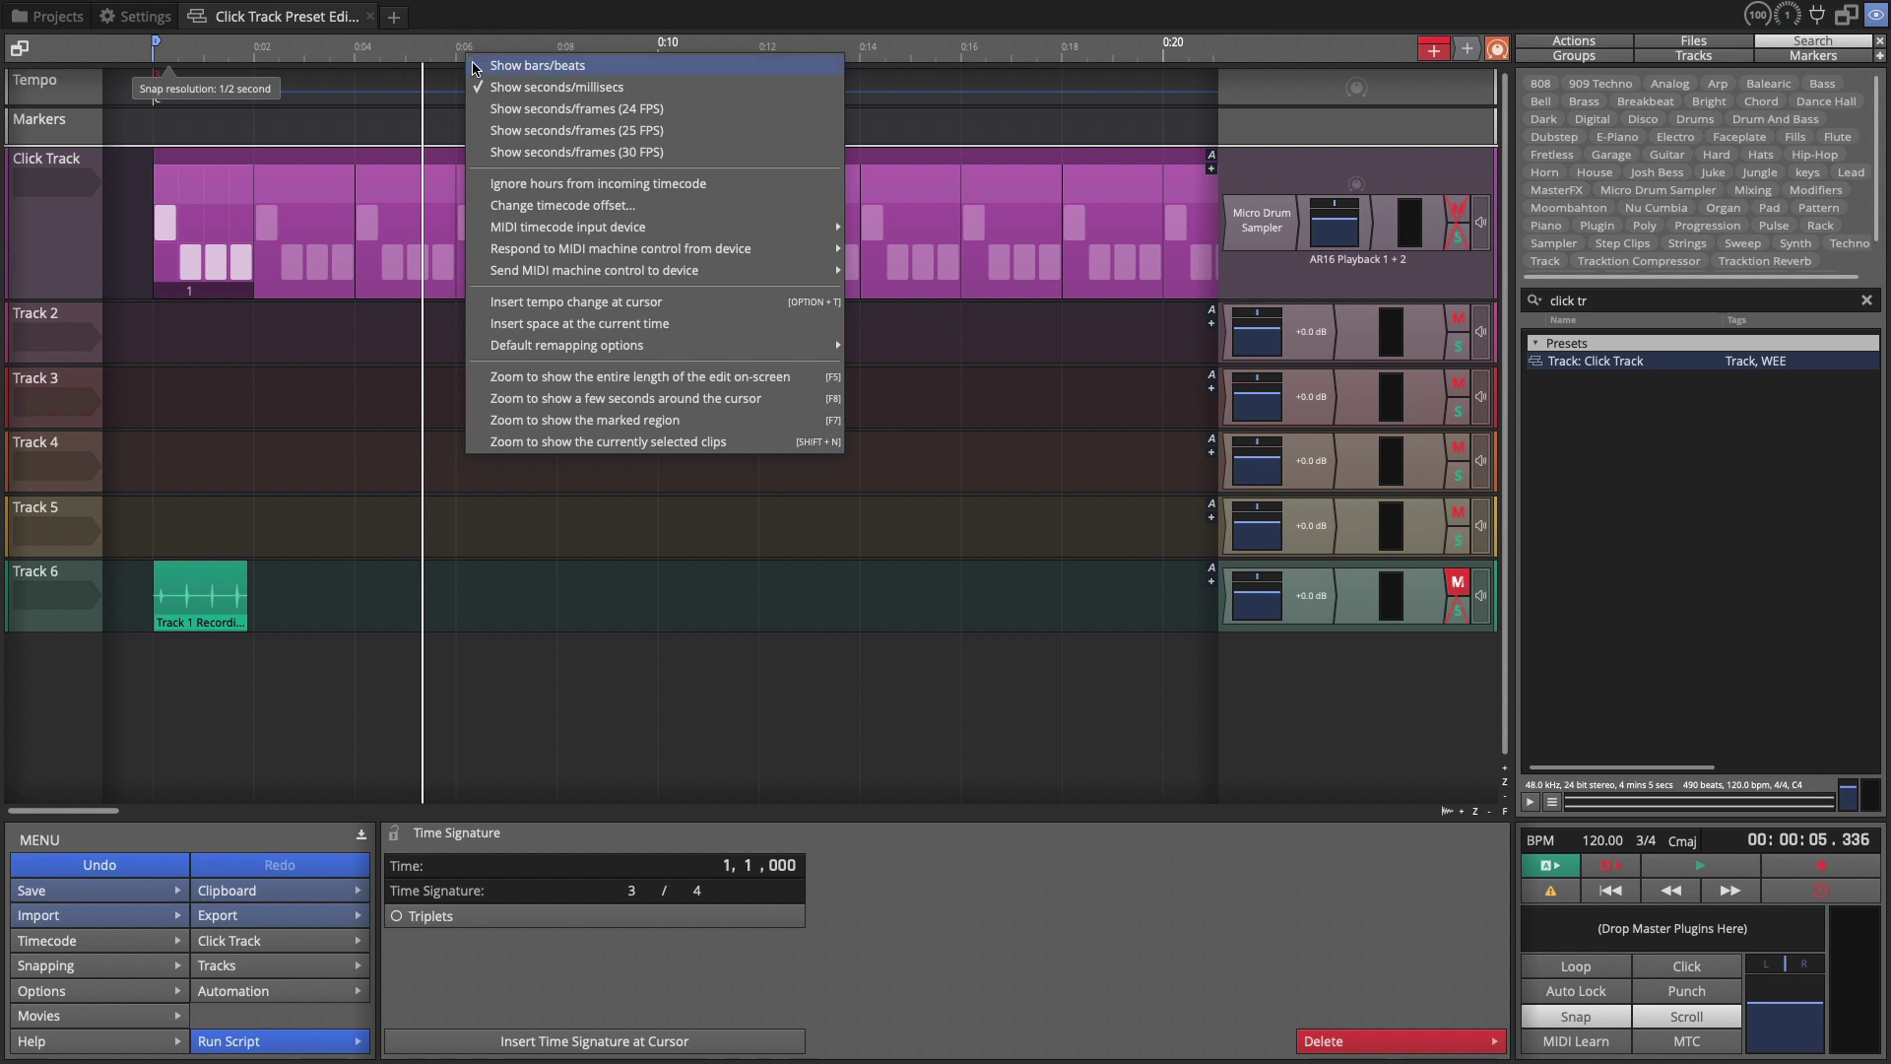
left_click(473, 66)
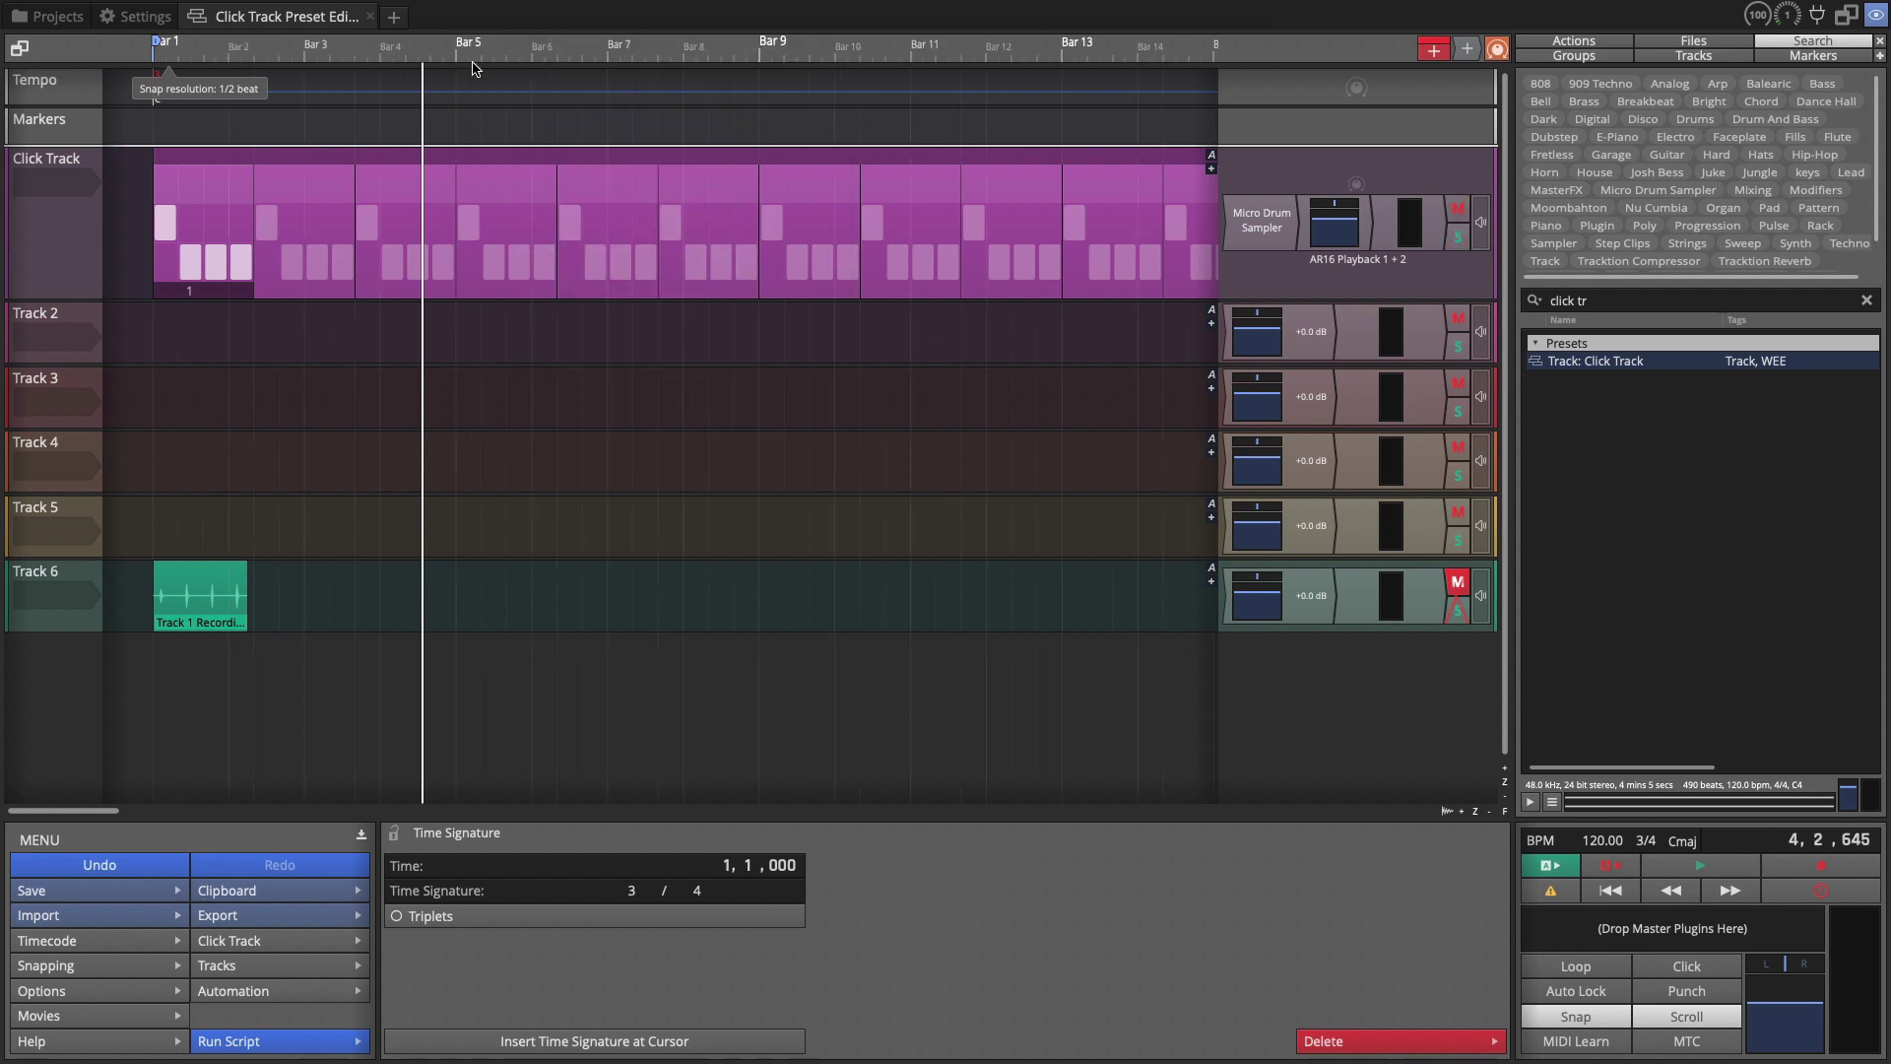
key("Home")
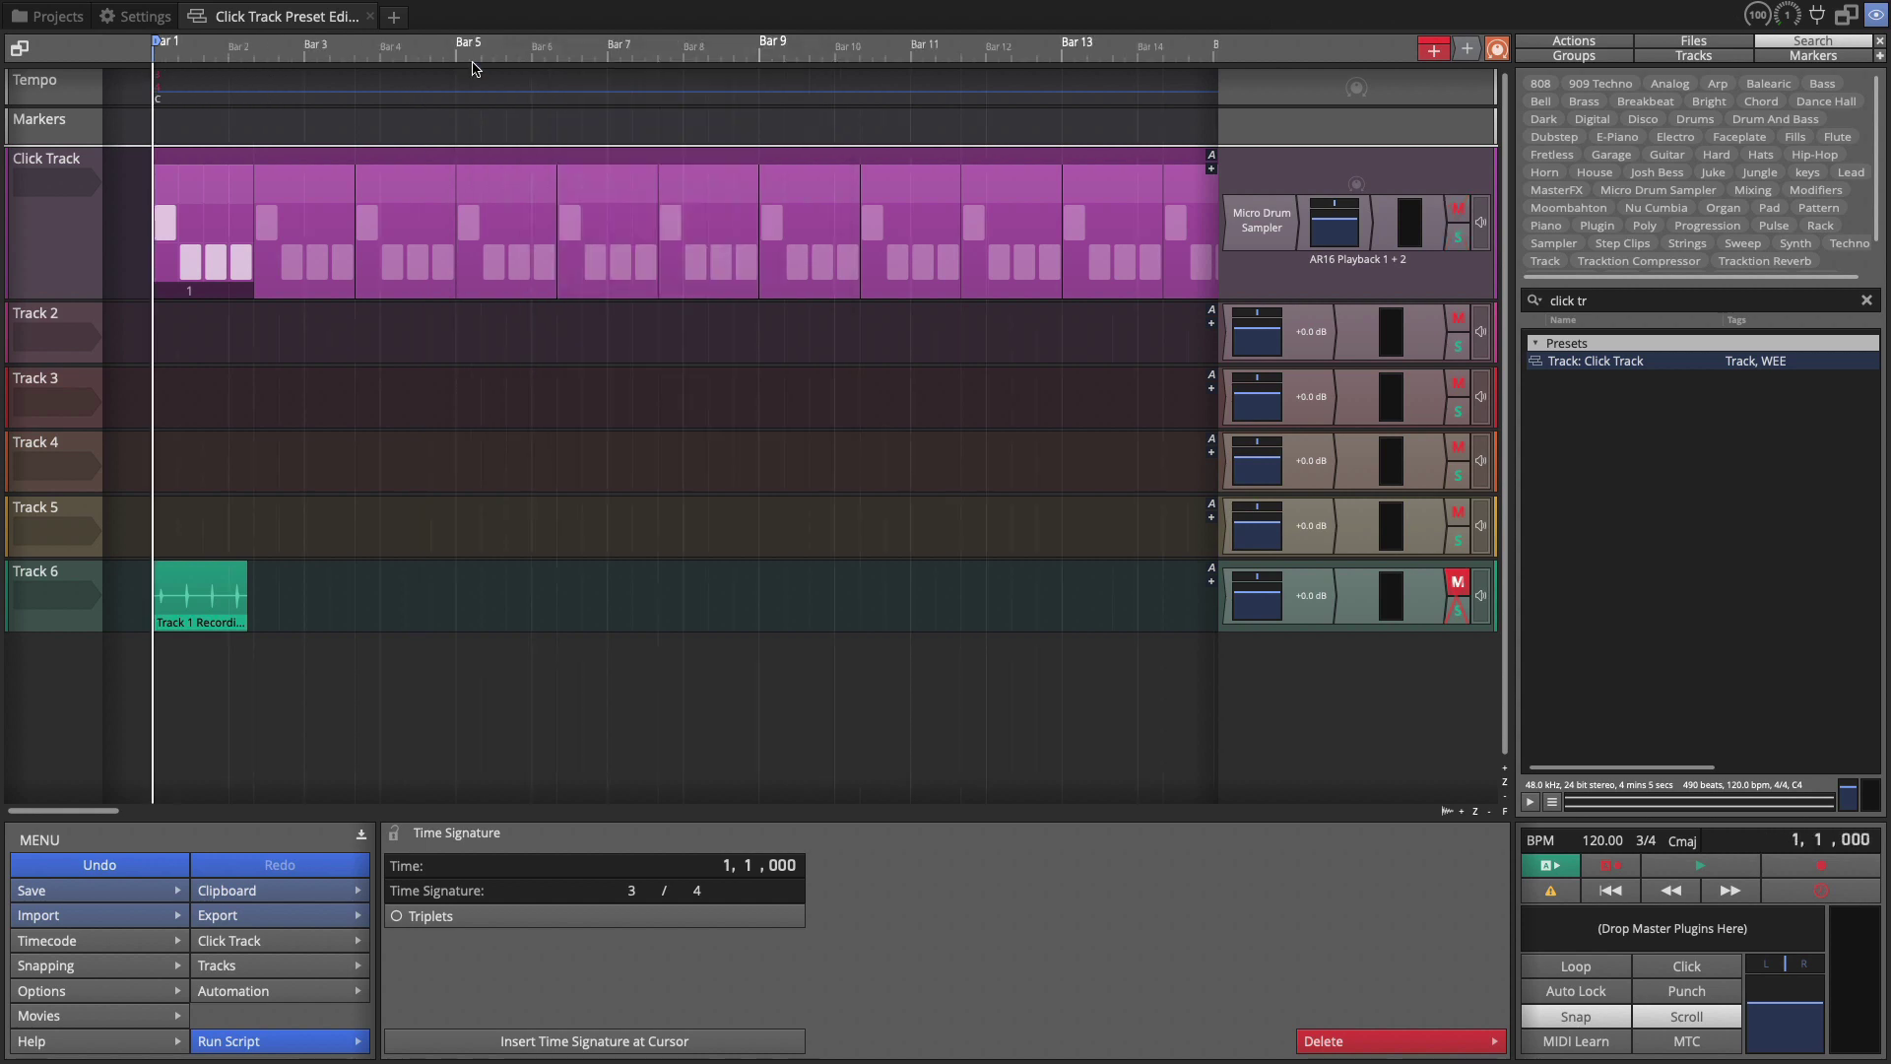
scroll(473, 67, "up", 3)
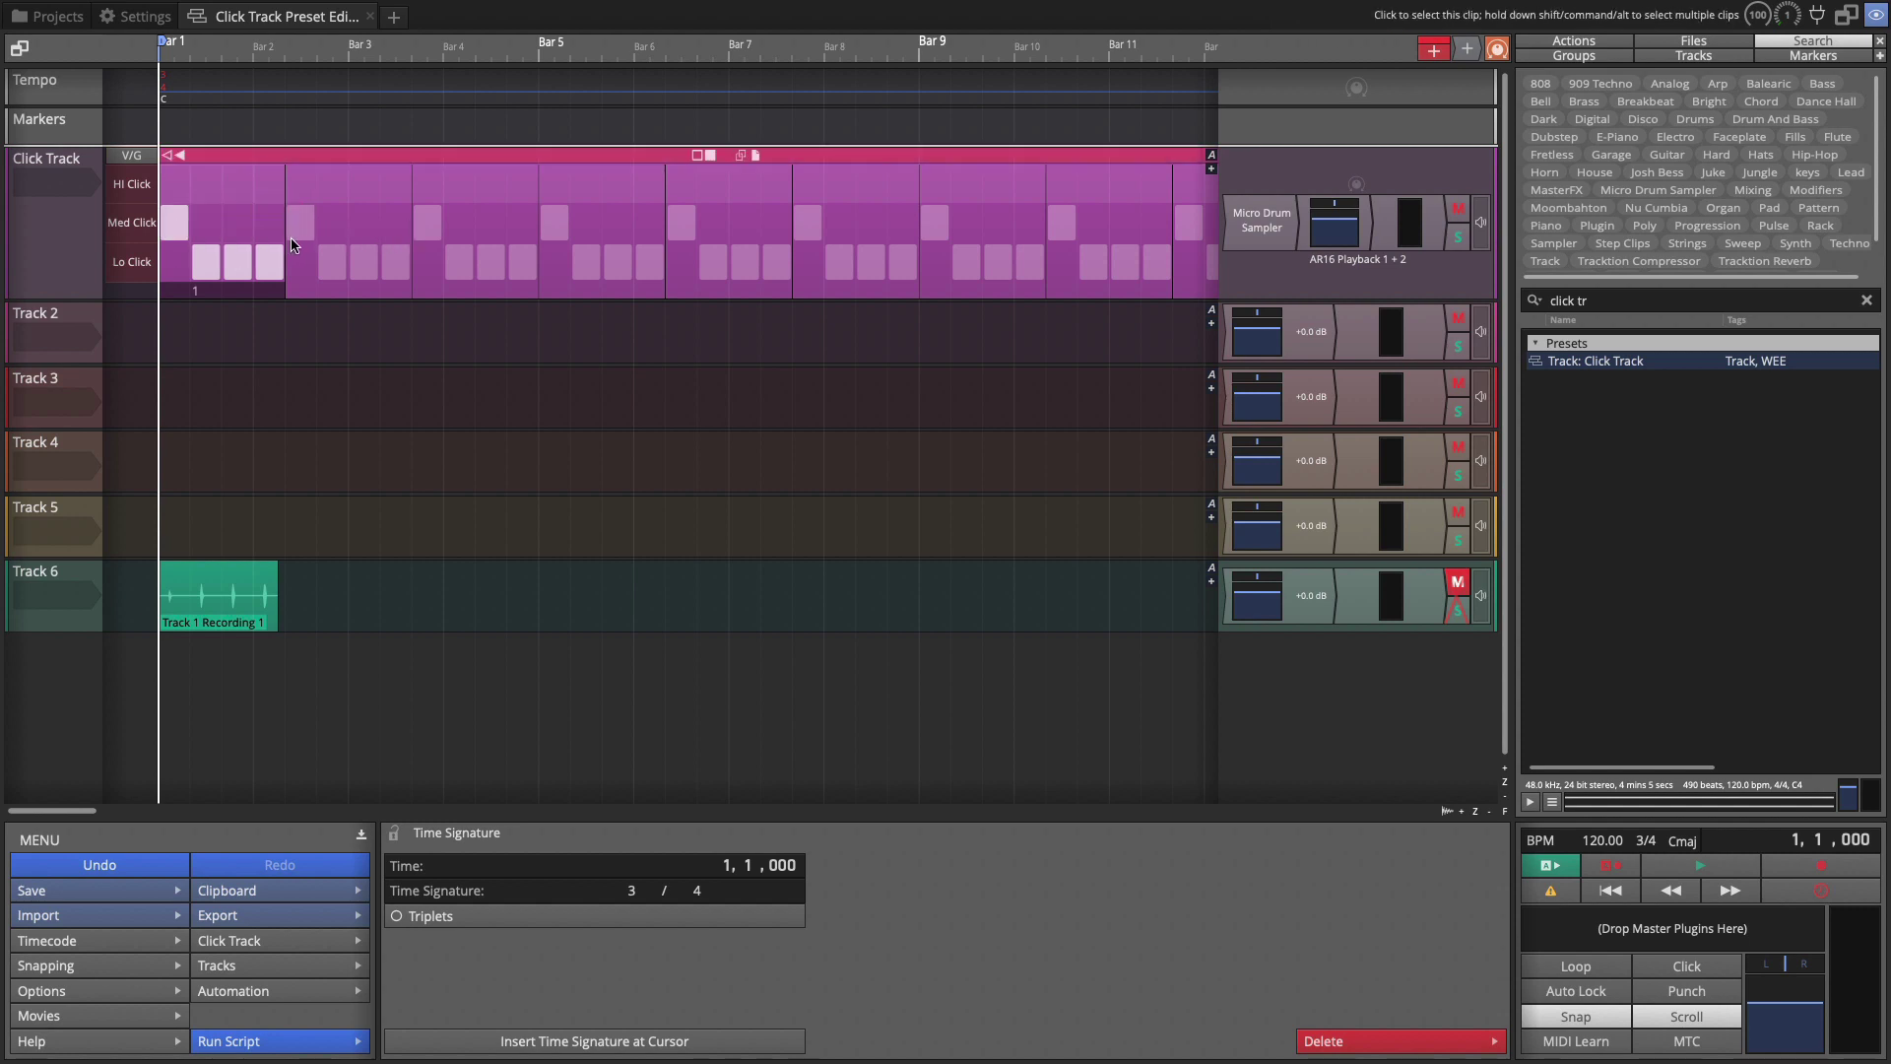
Add Pattern 2 to the step clip with a 1-beat step length and 3 steps.
left_click(237, 294)
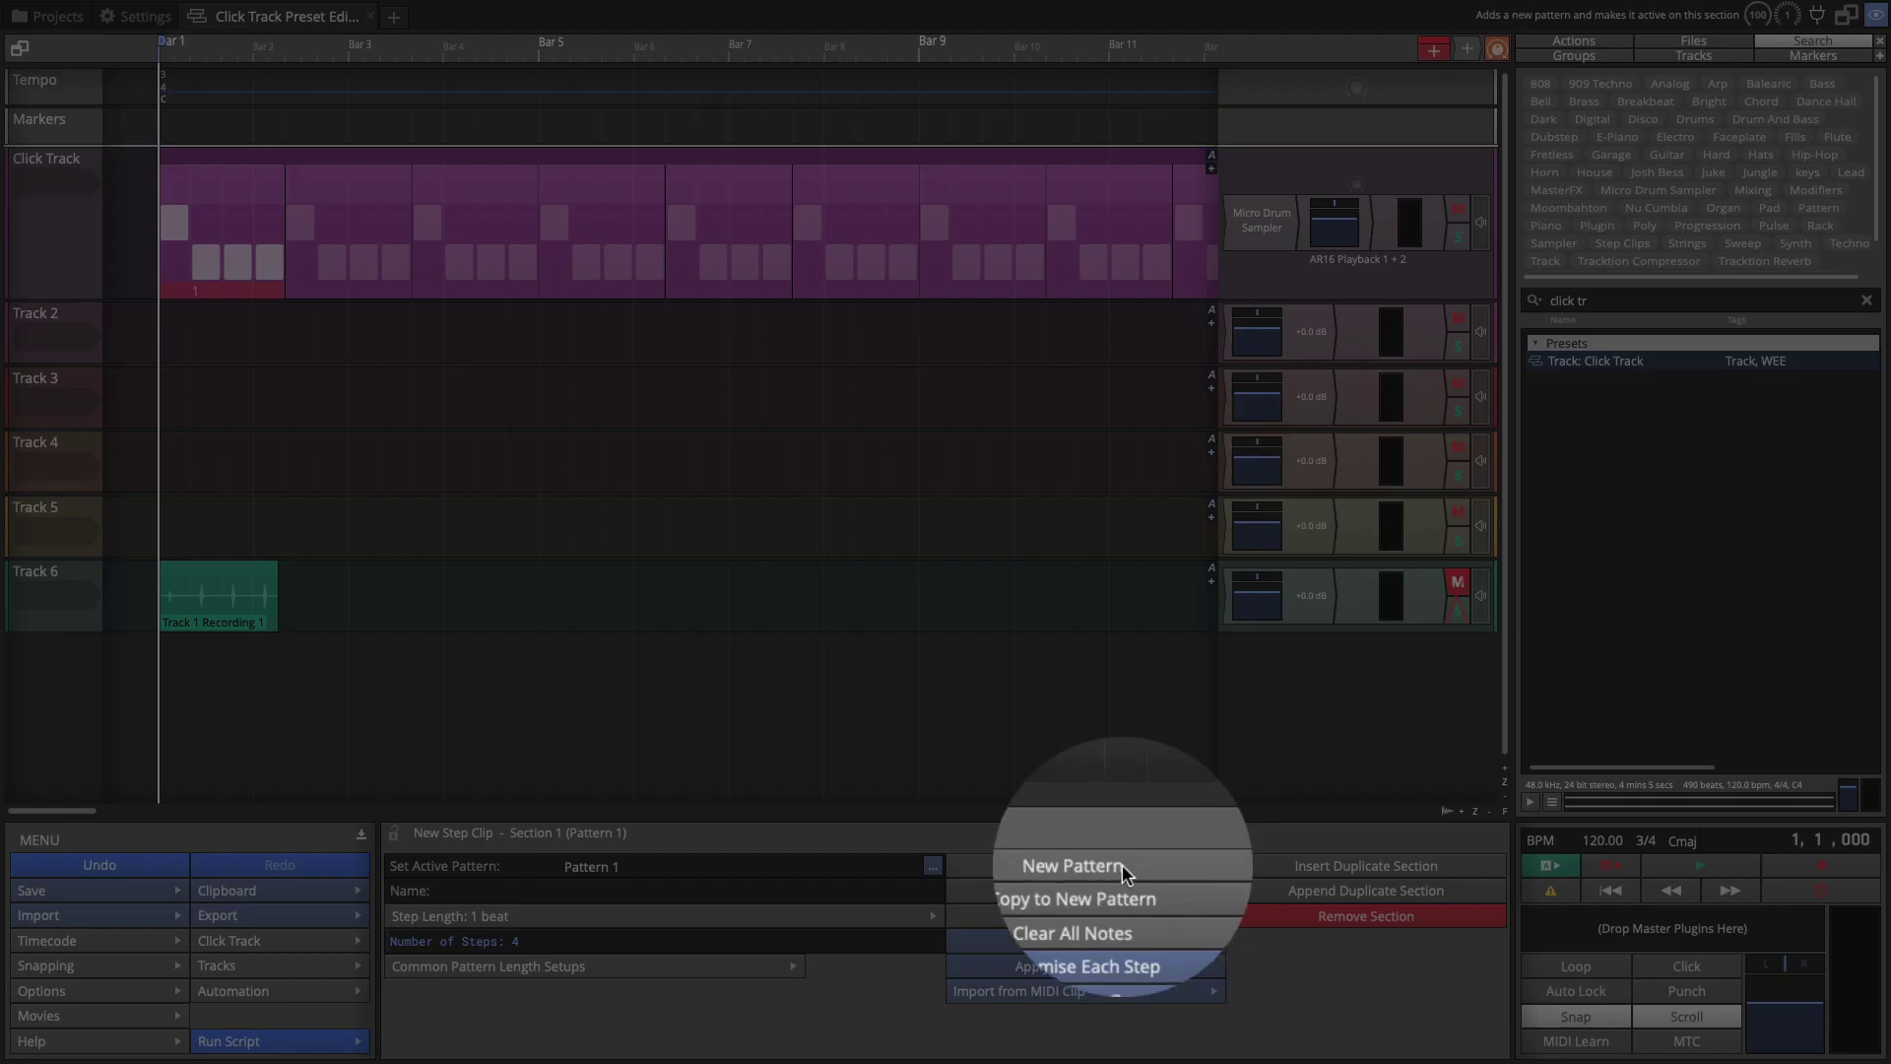
left_click(1121, 864)
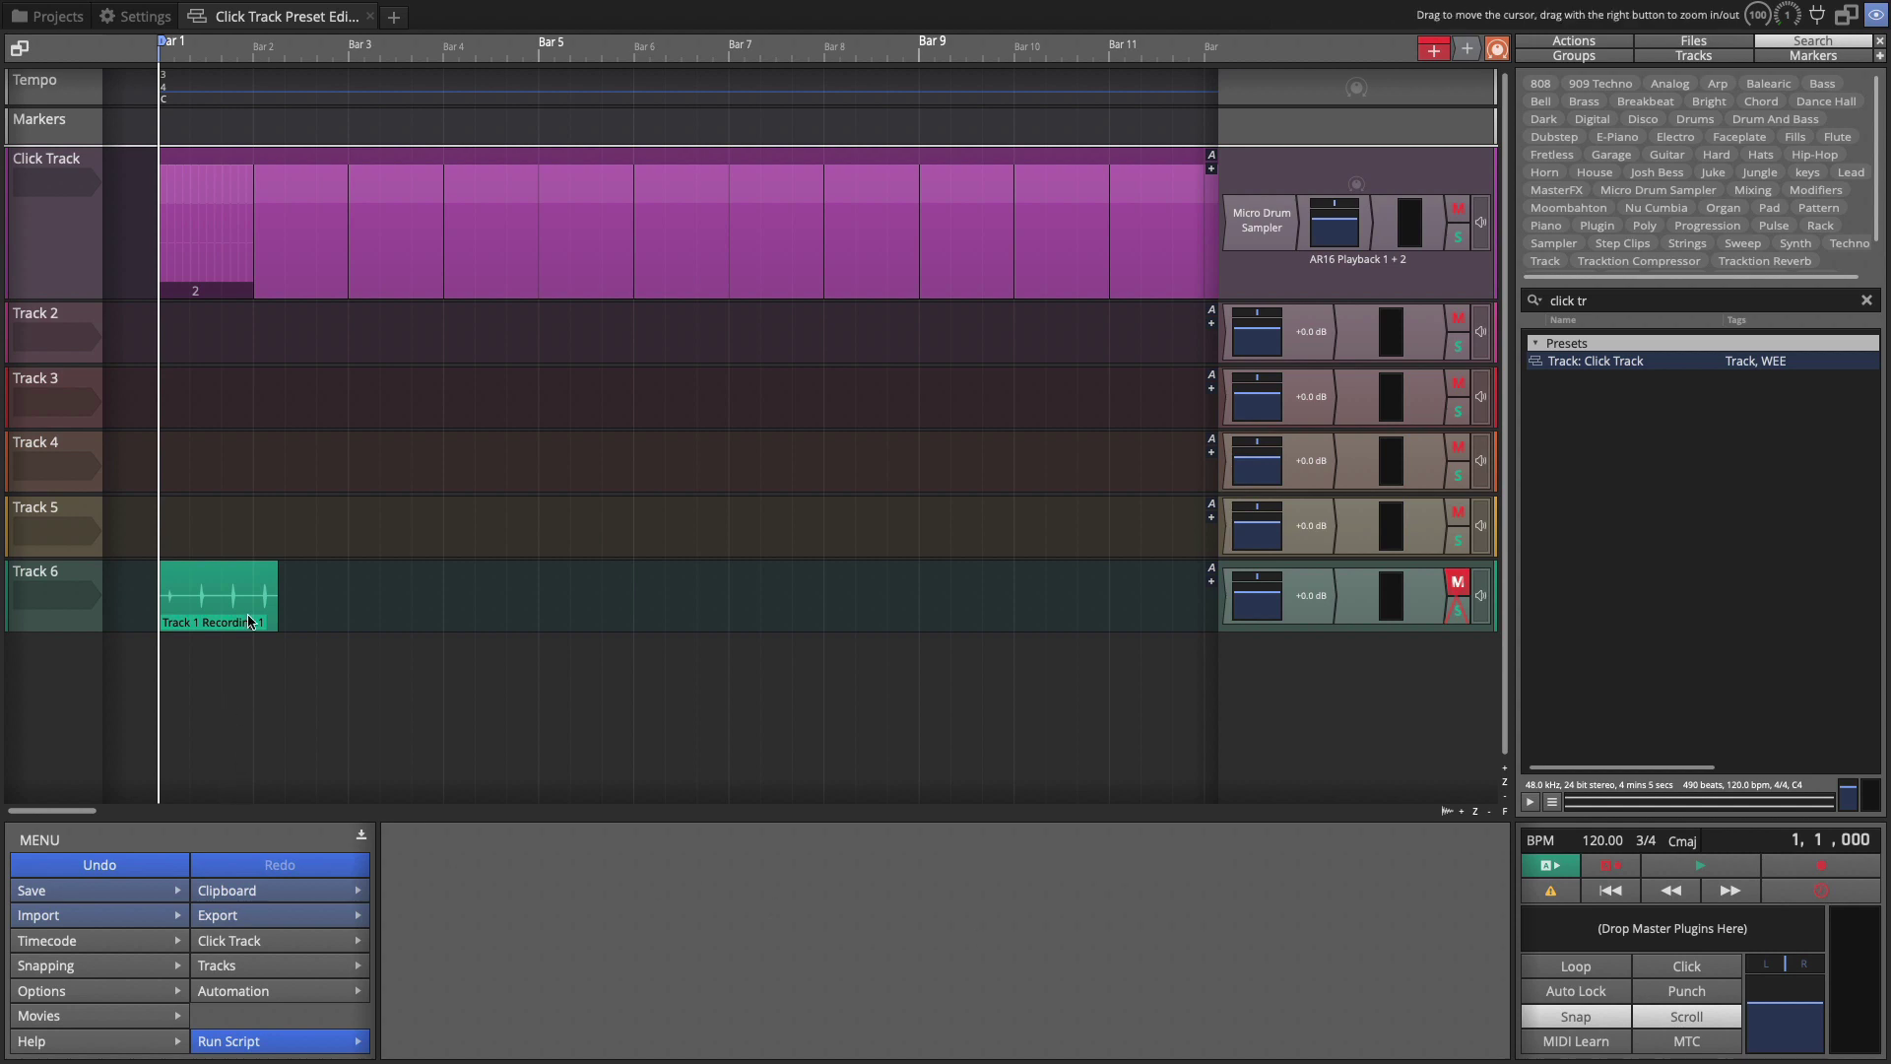
left_click(207, 295)
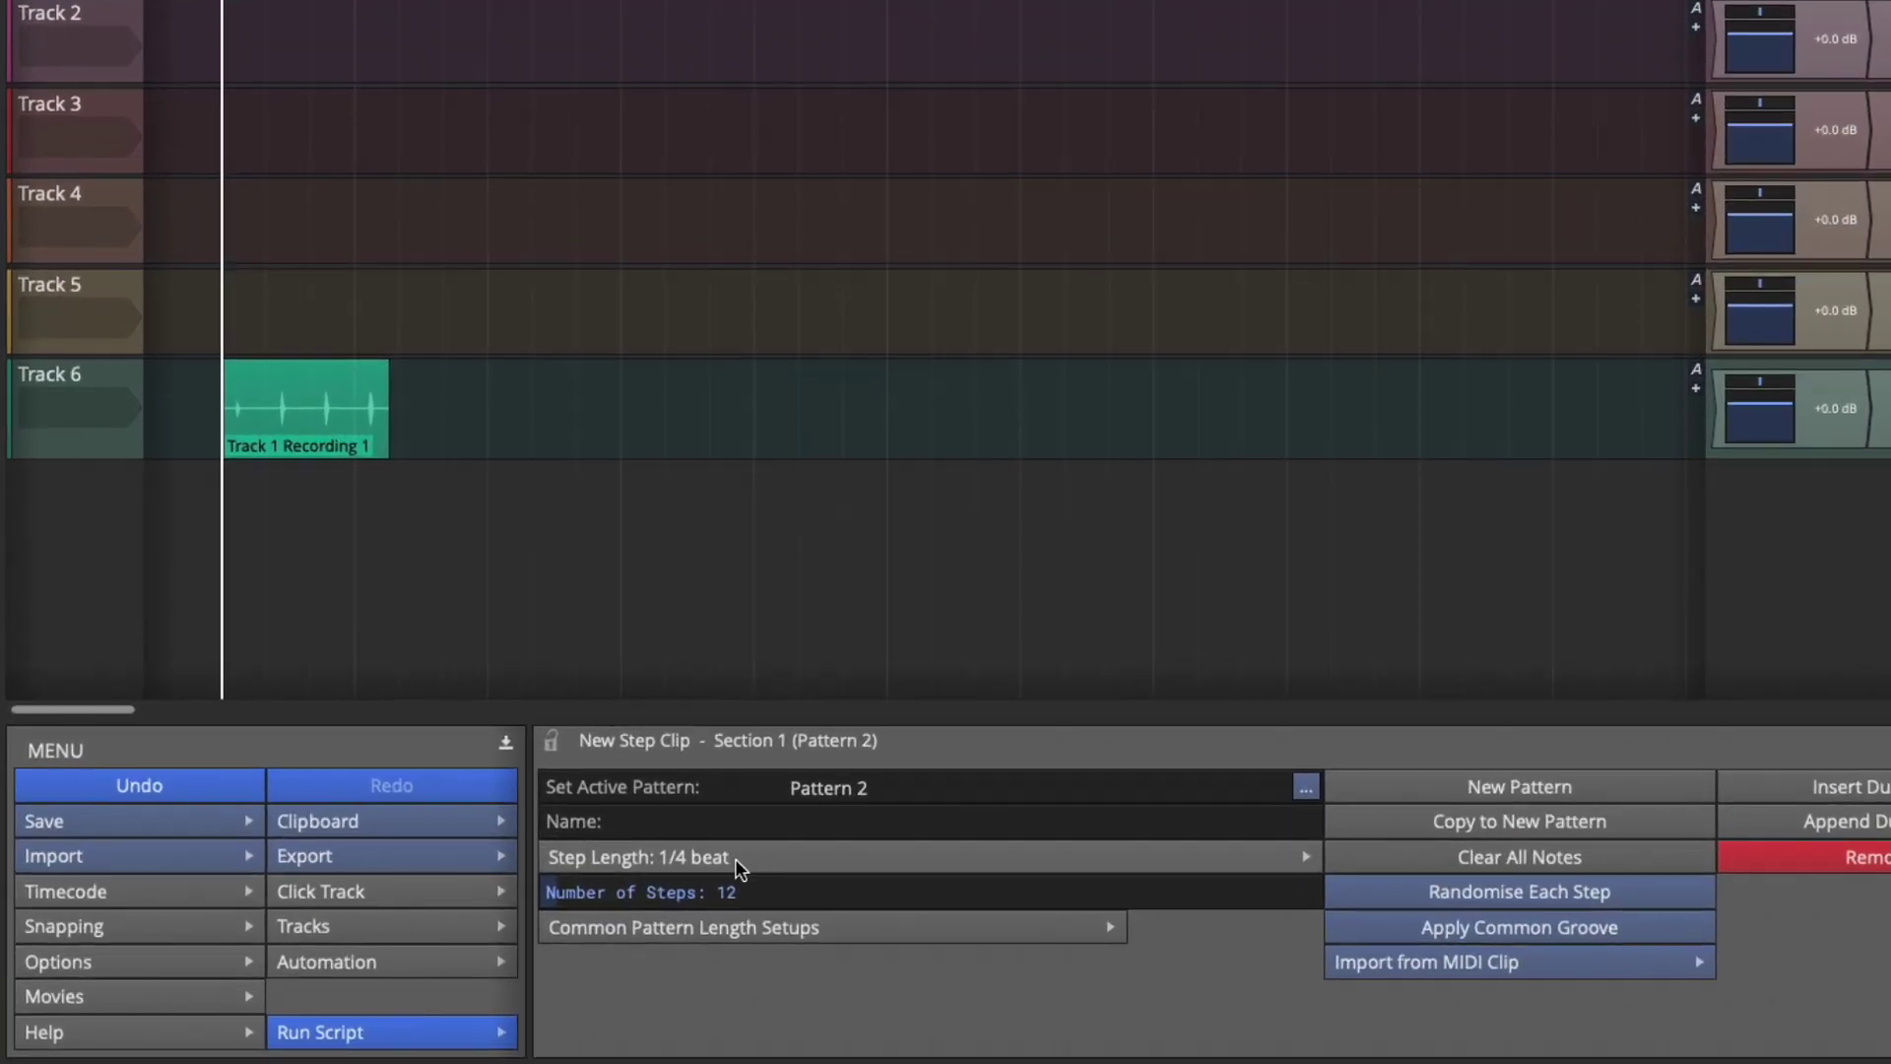
left_click(734, 859)
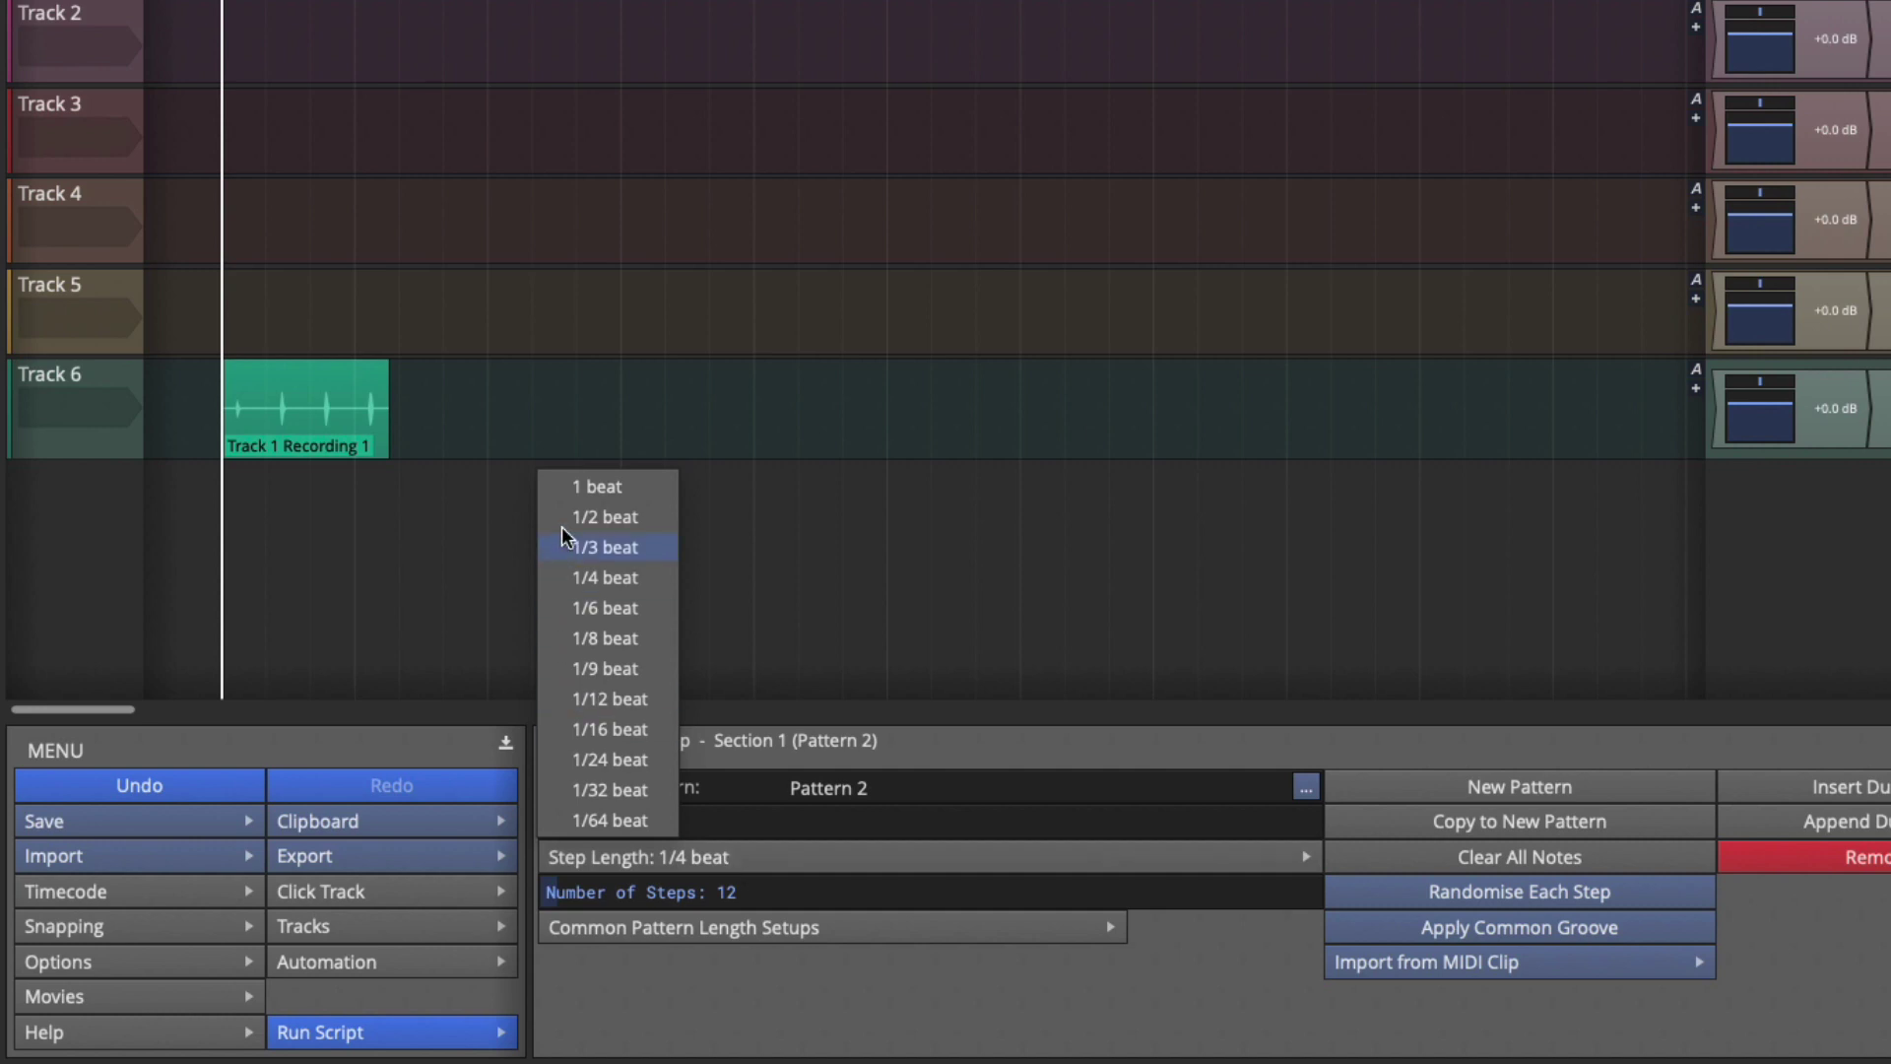
left_click(581, 497)
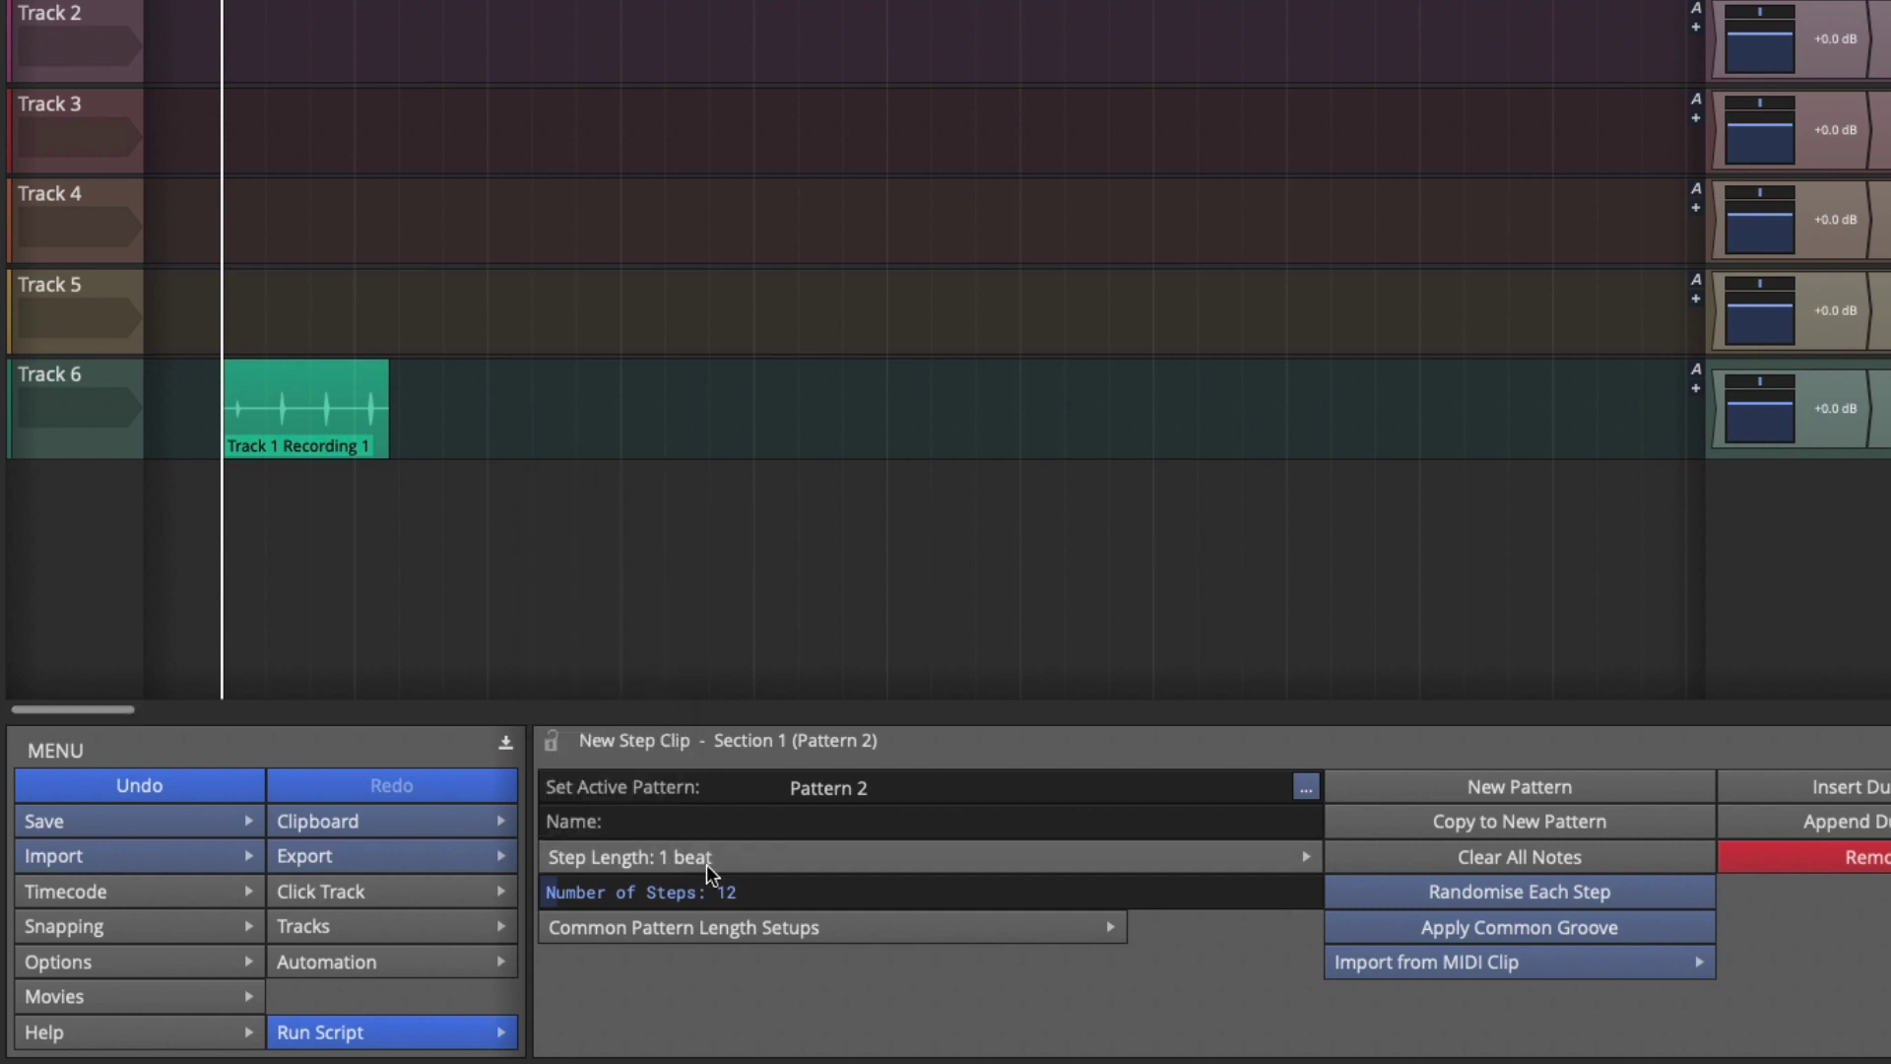
left_click(734, 894)
key("BackSpace")
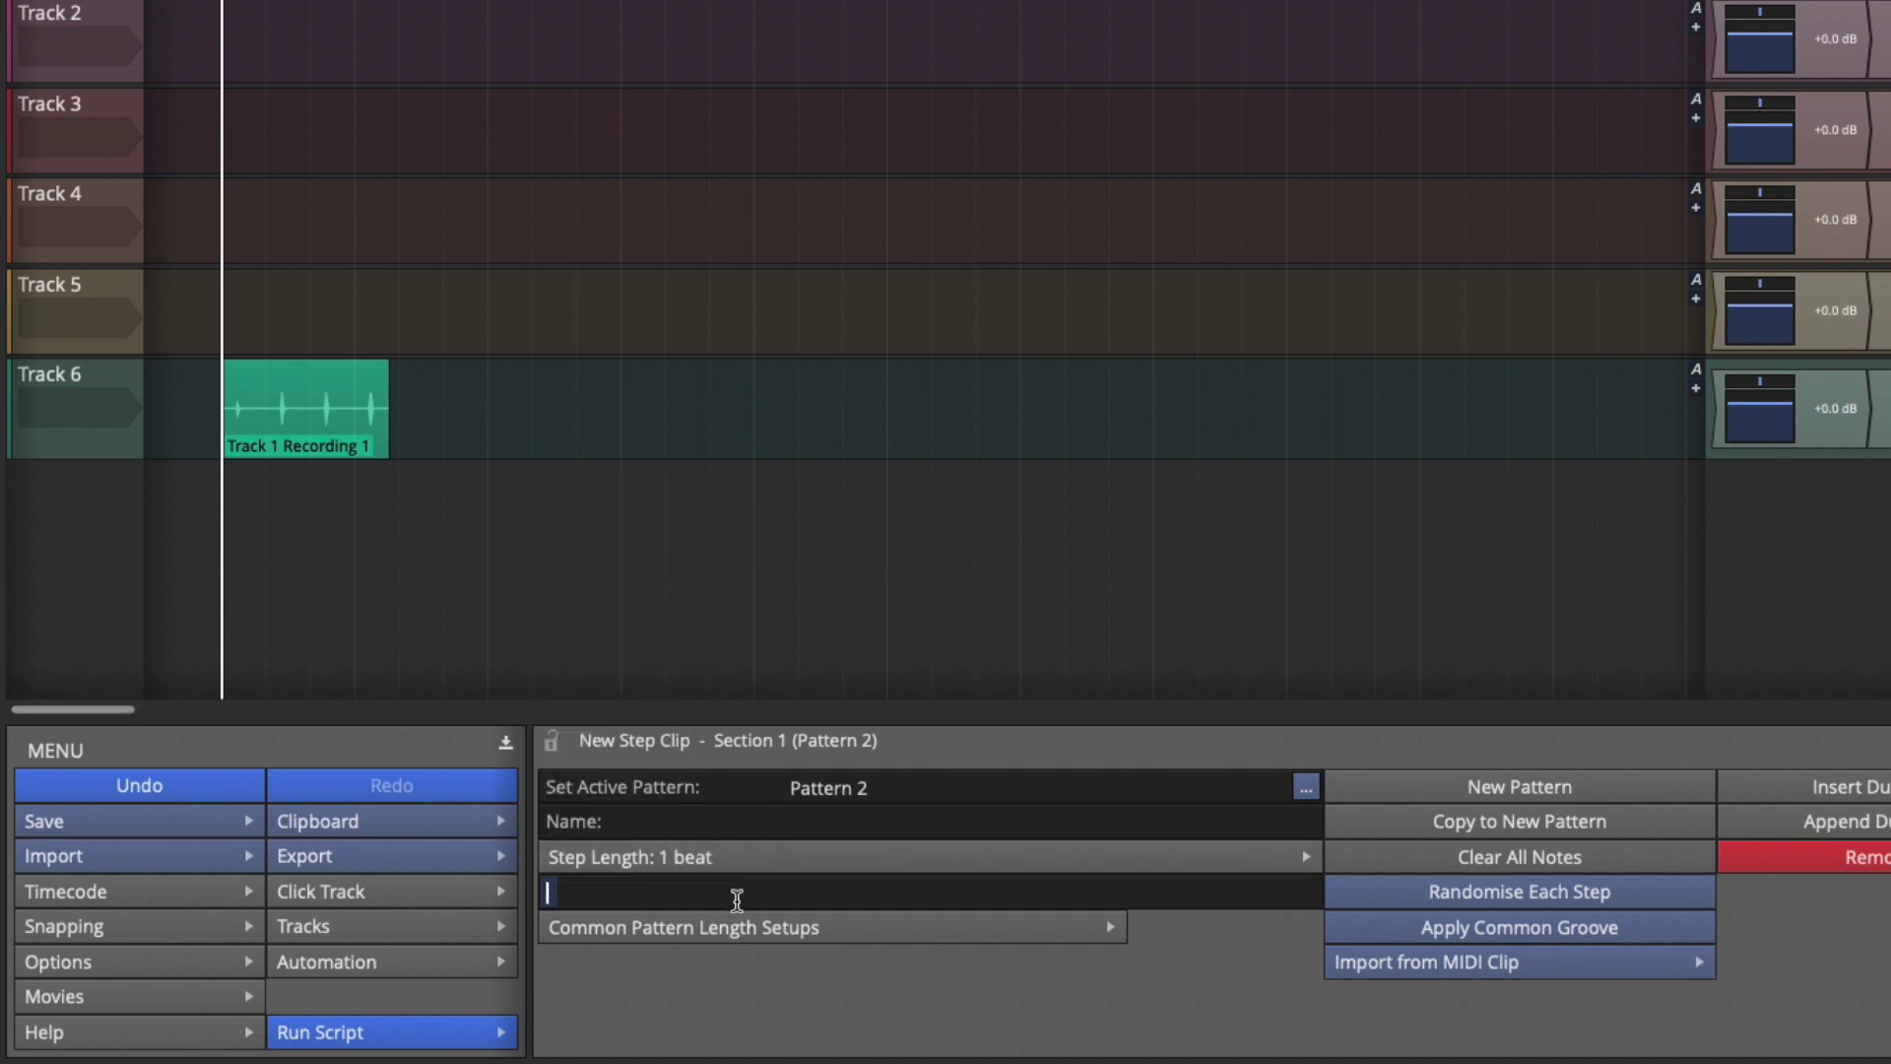
type("3")
key("Return")
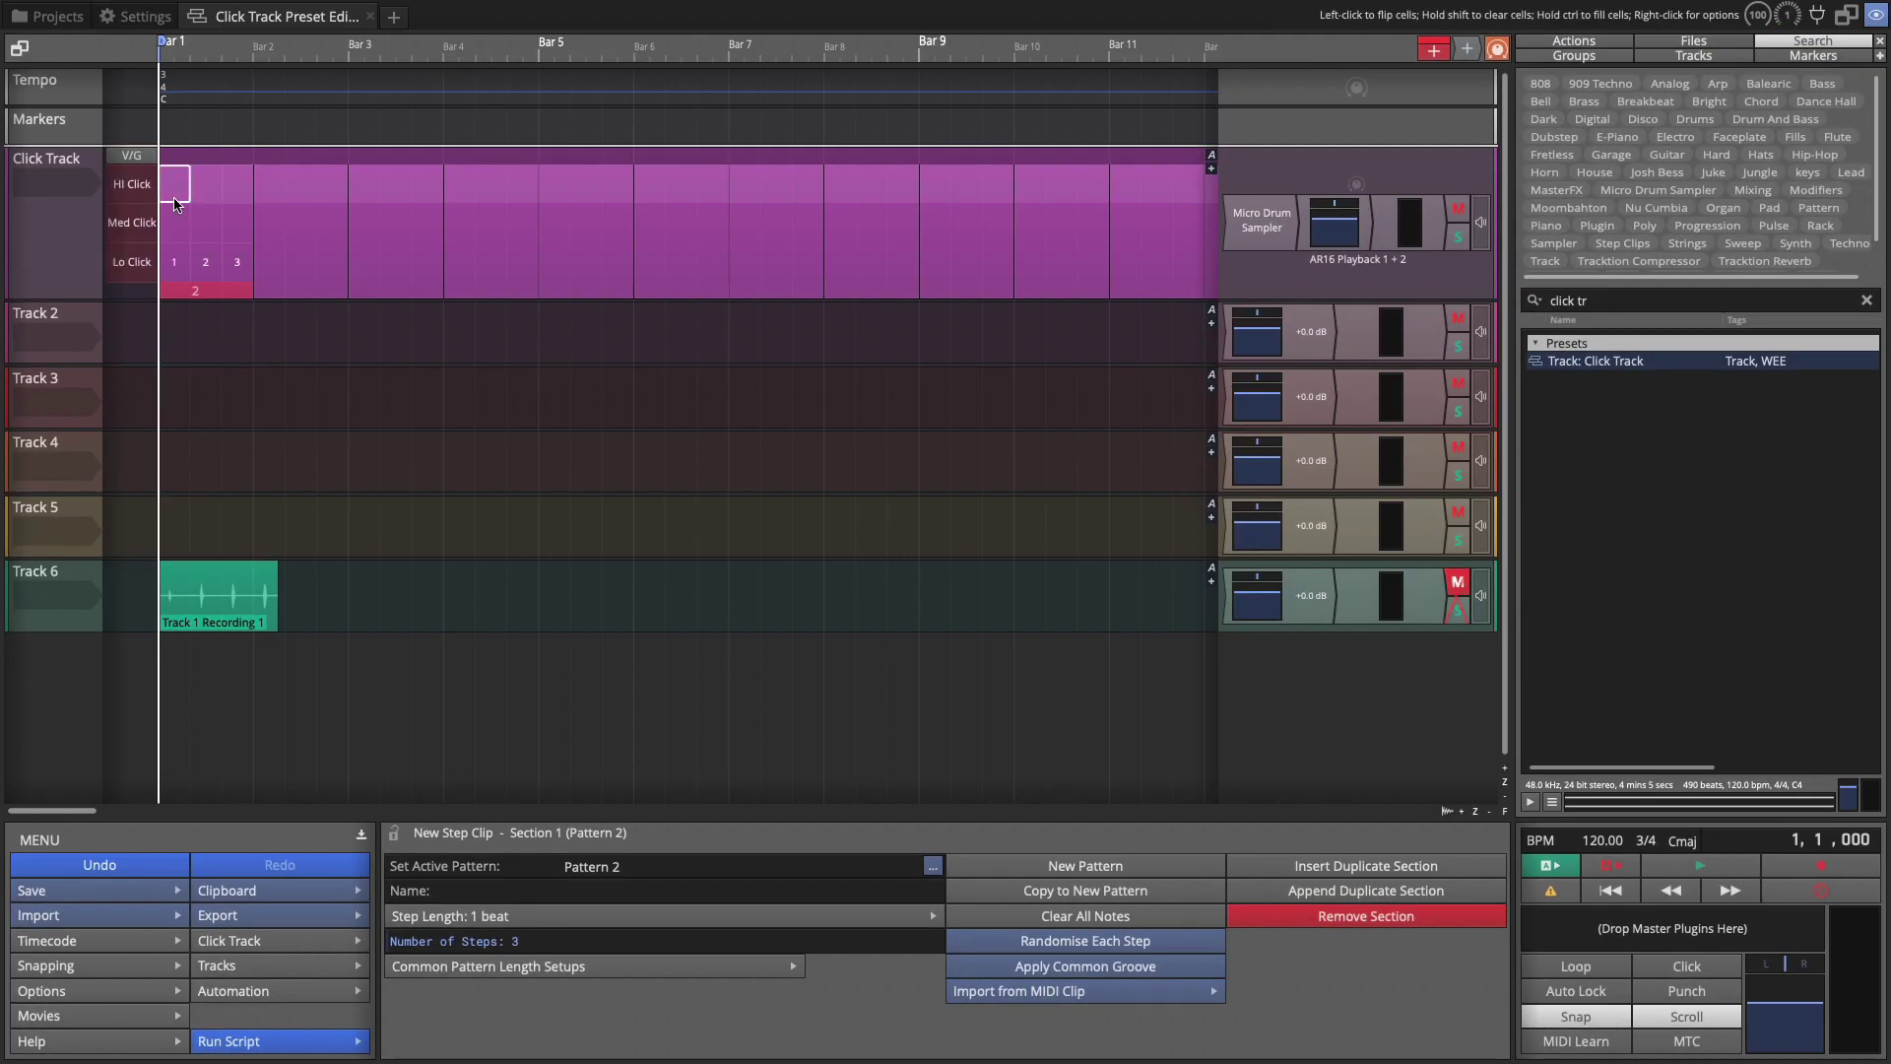
Program Pattern 2 with a Med Click on step 1 and Lo Clicks on steps 2 and 3.
left_click(175, 222)
left_click(204, 262)
left_click(233, 265)
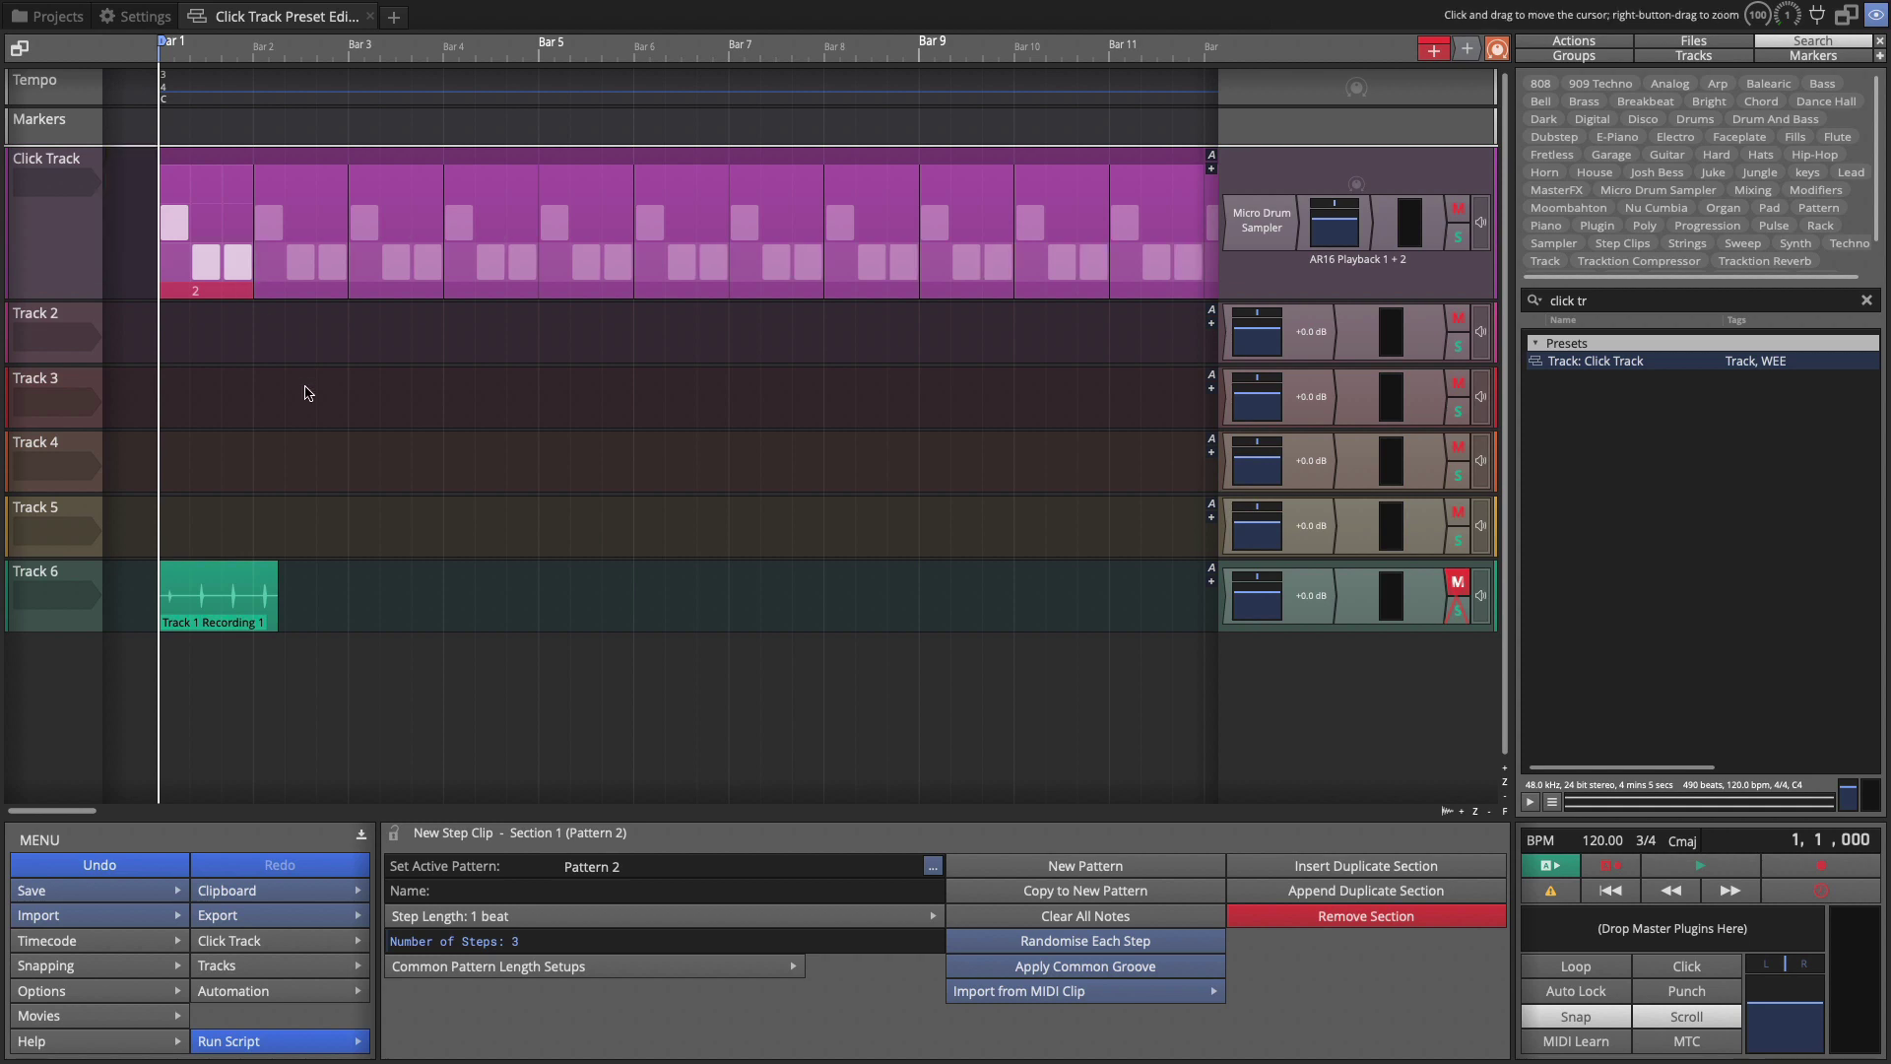
left_click(195, 291)
Keep Pattern 2 active and play back the 3/4 click pattern.
left_click(237, 507)
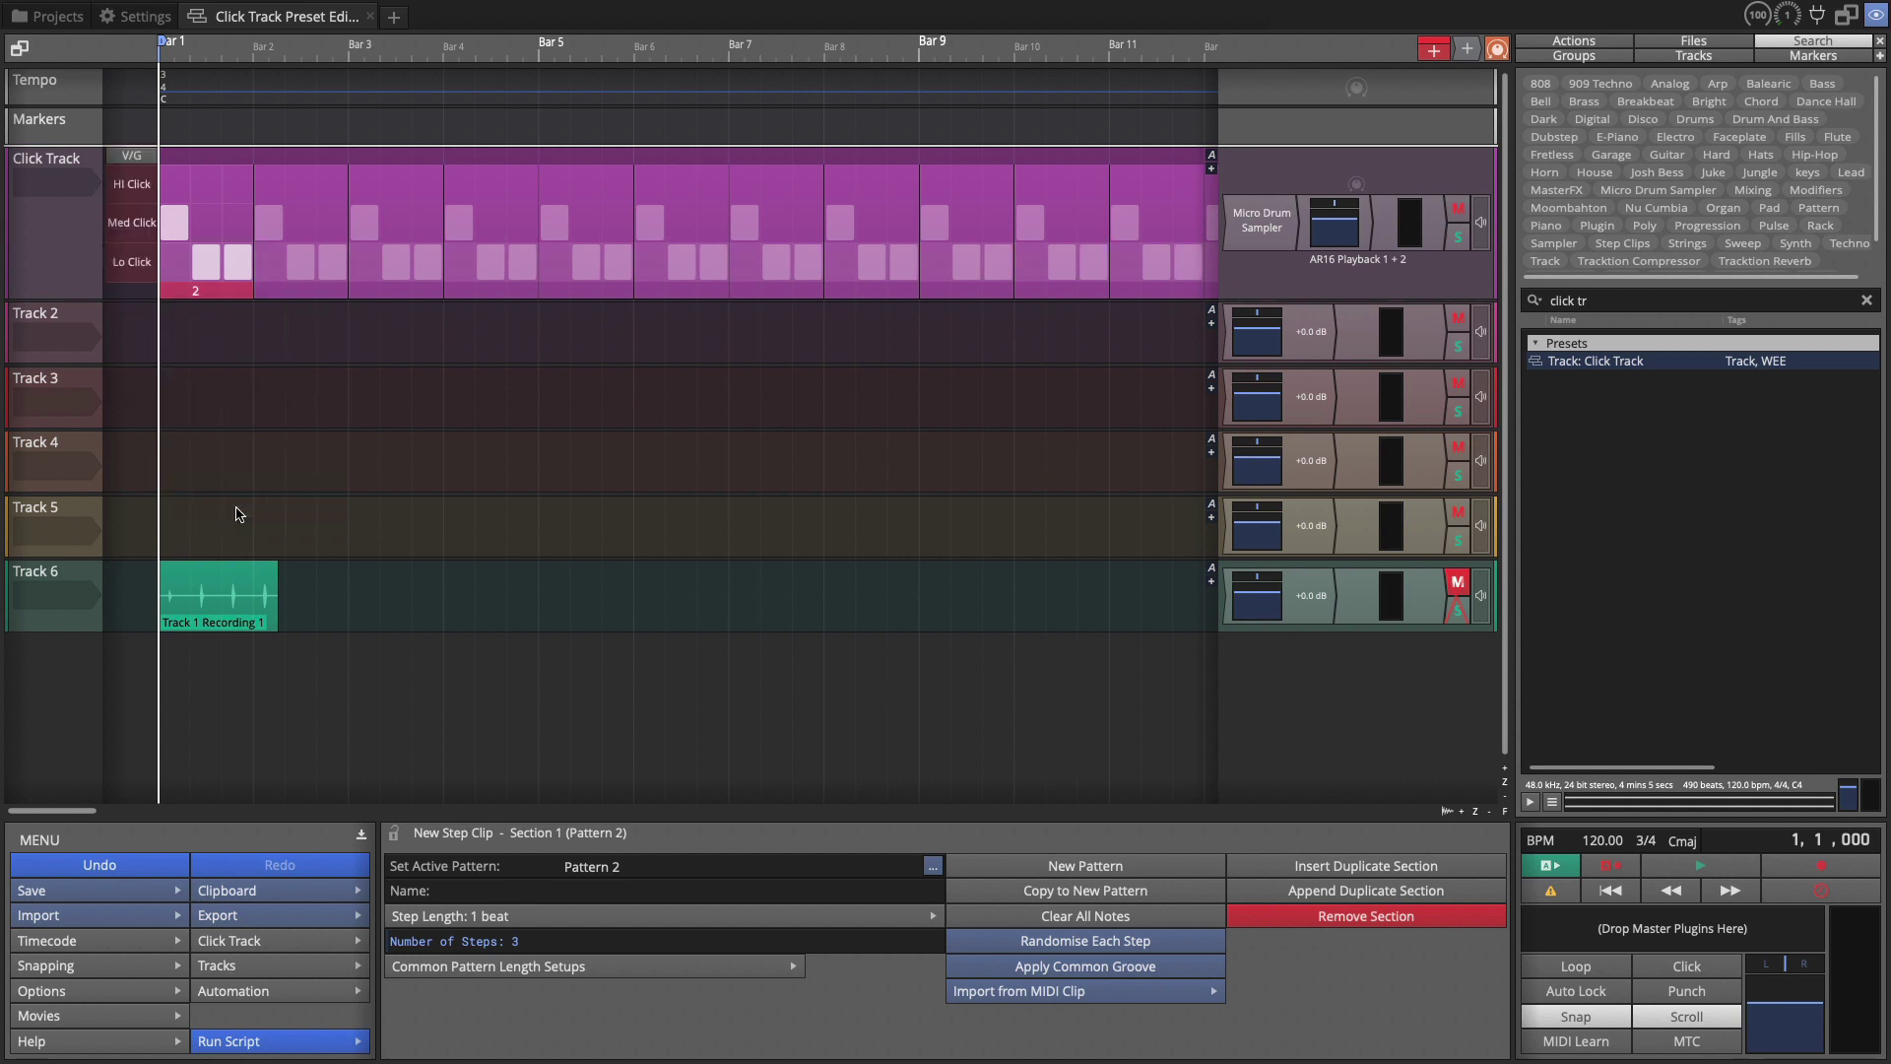
key("space")
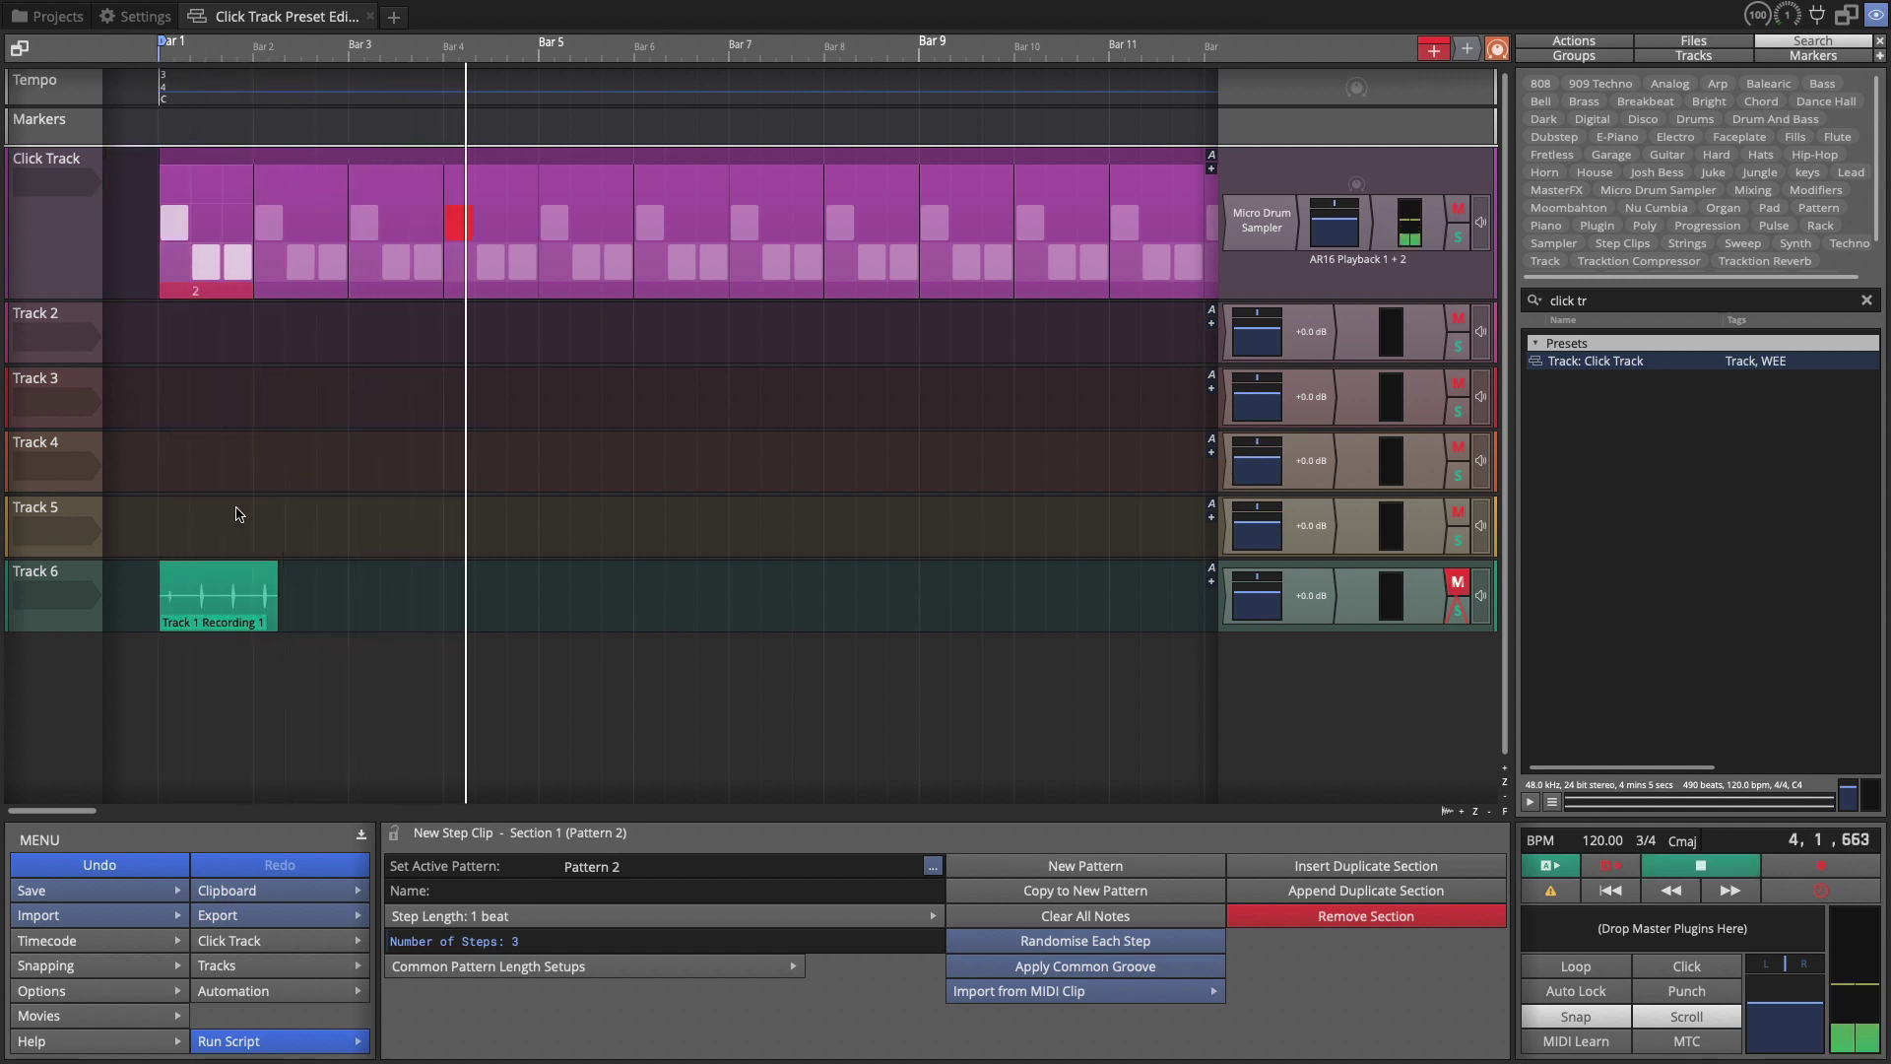
key("space")
Restore 4/4 time and switch the Click Track step clip back to Pattern 1.
left_click(632, 901)
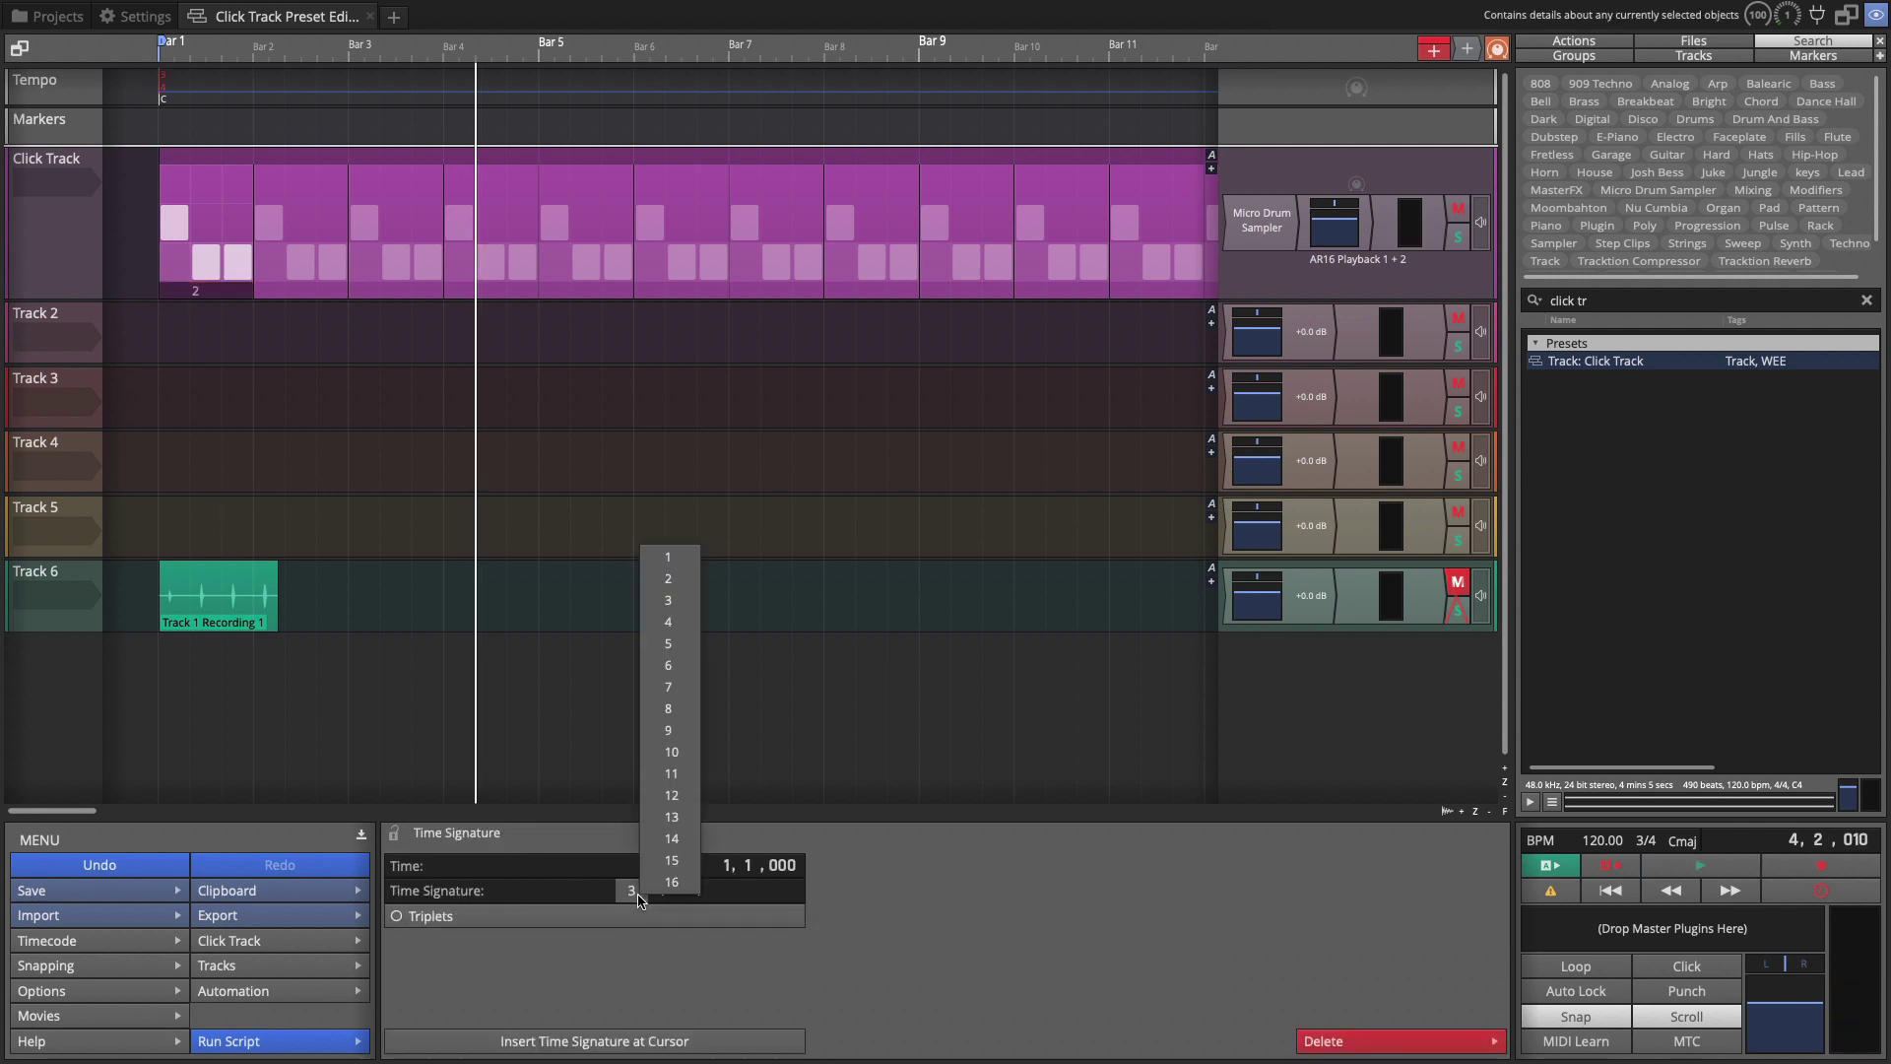
left_click(676, 633)
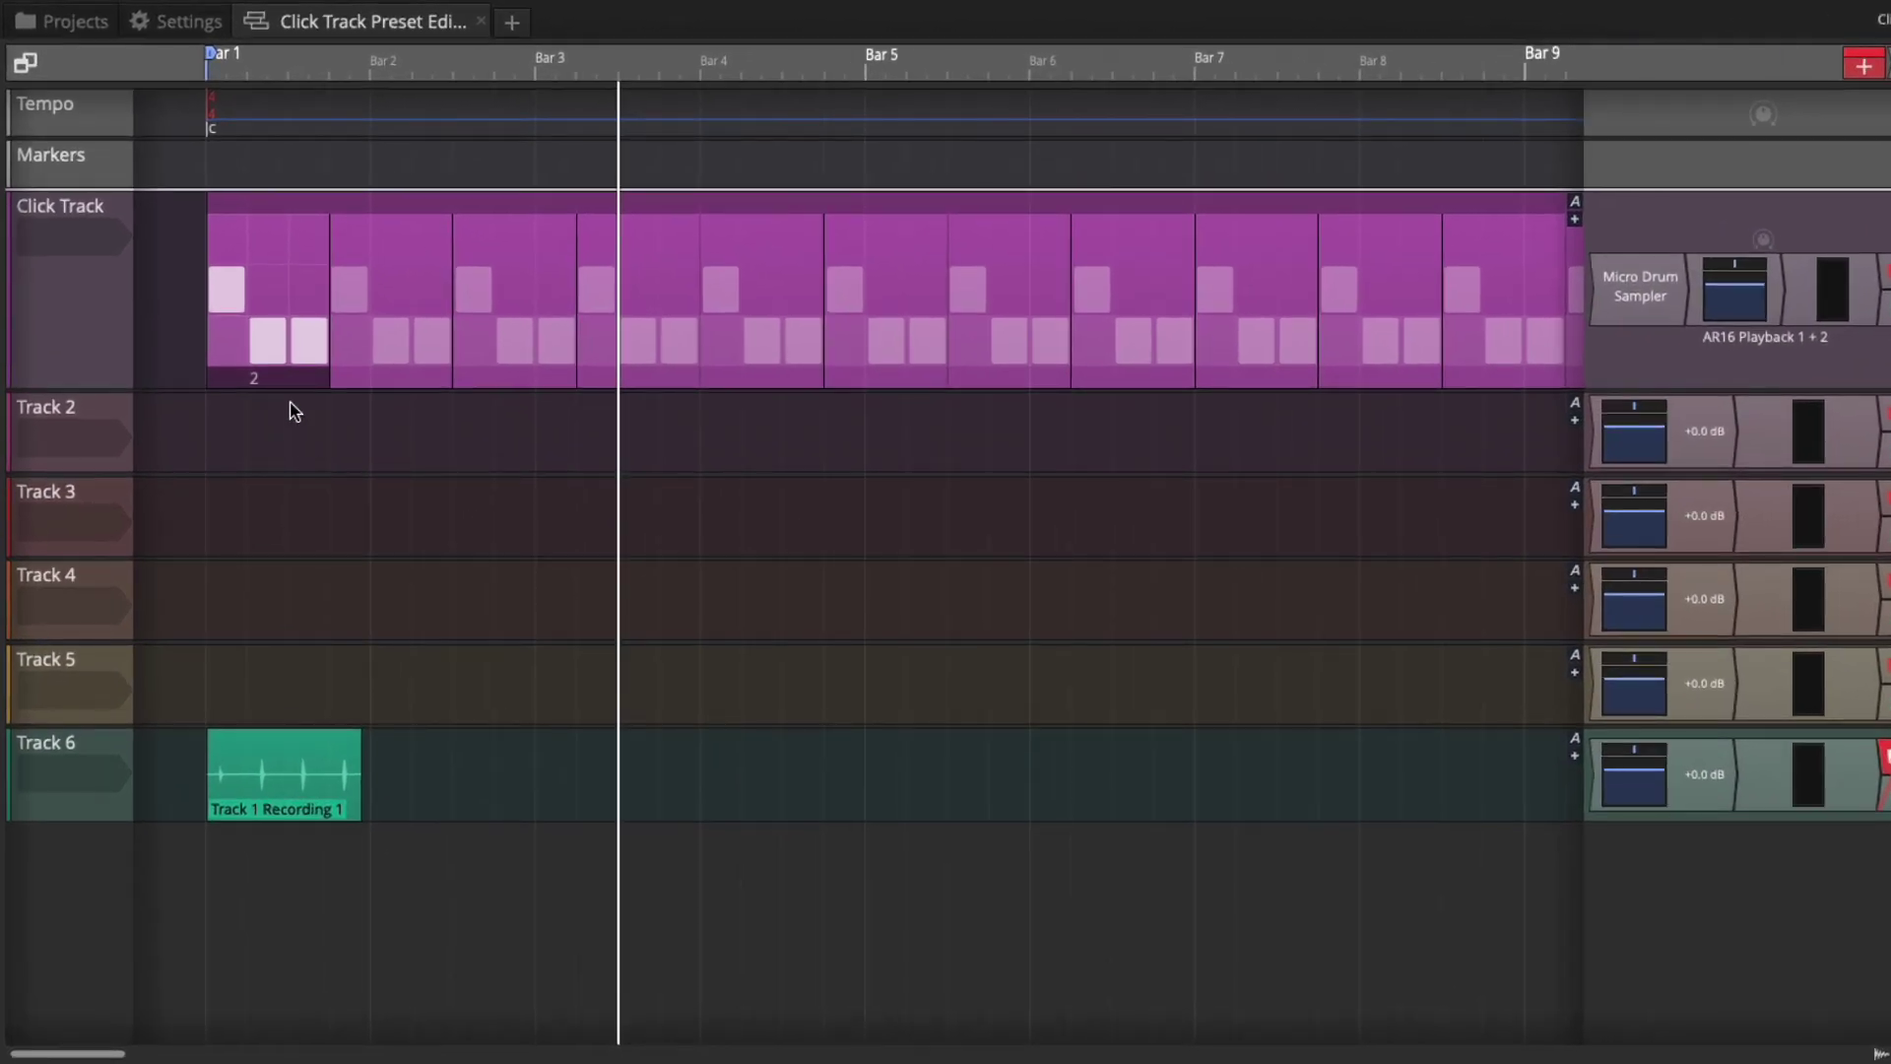
left_click(286, 386)
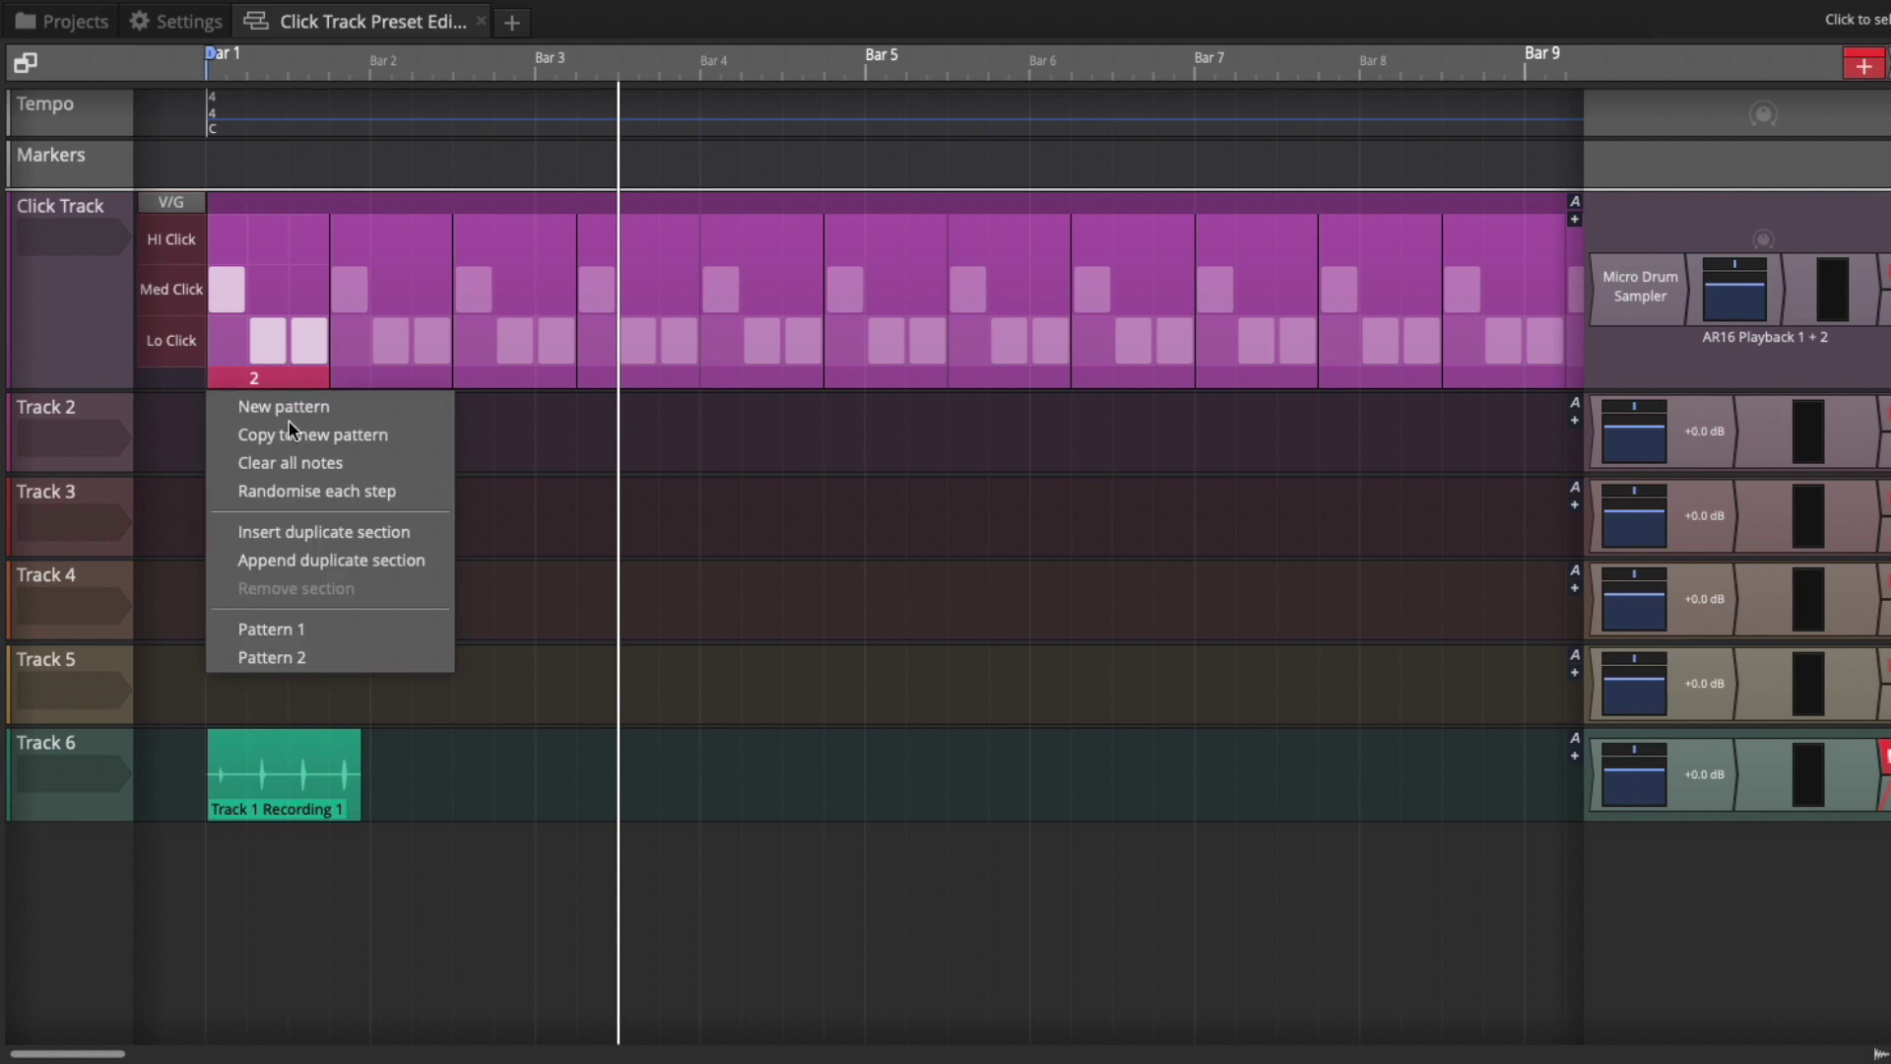
left_click(295, 629)
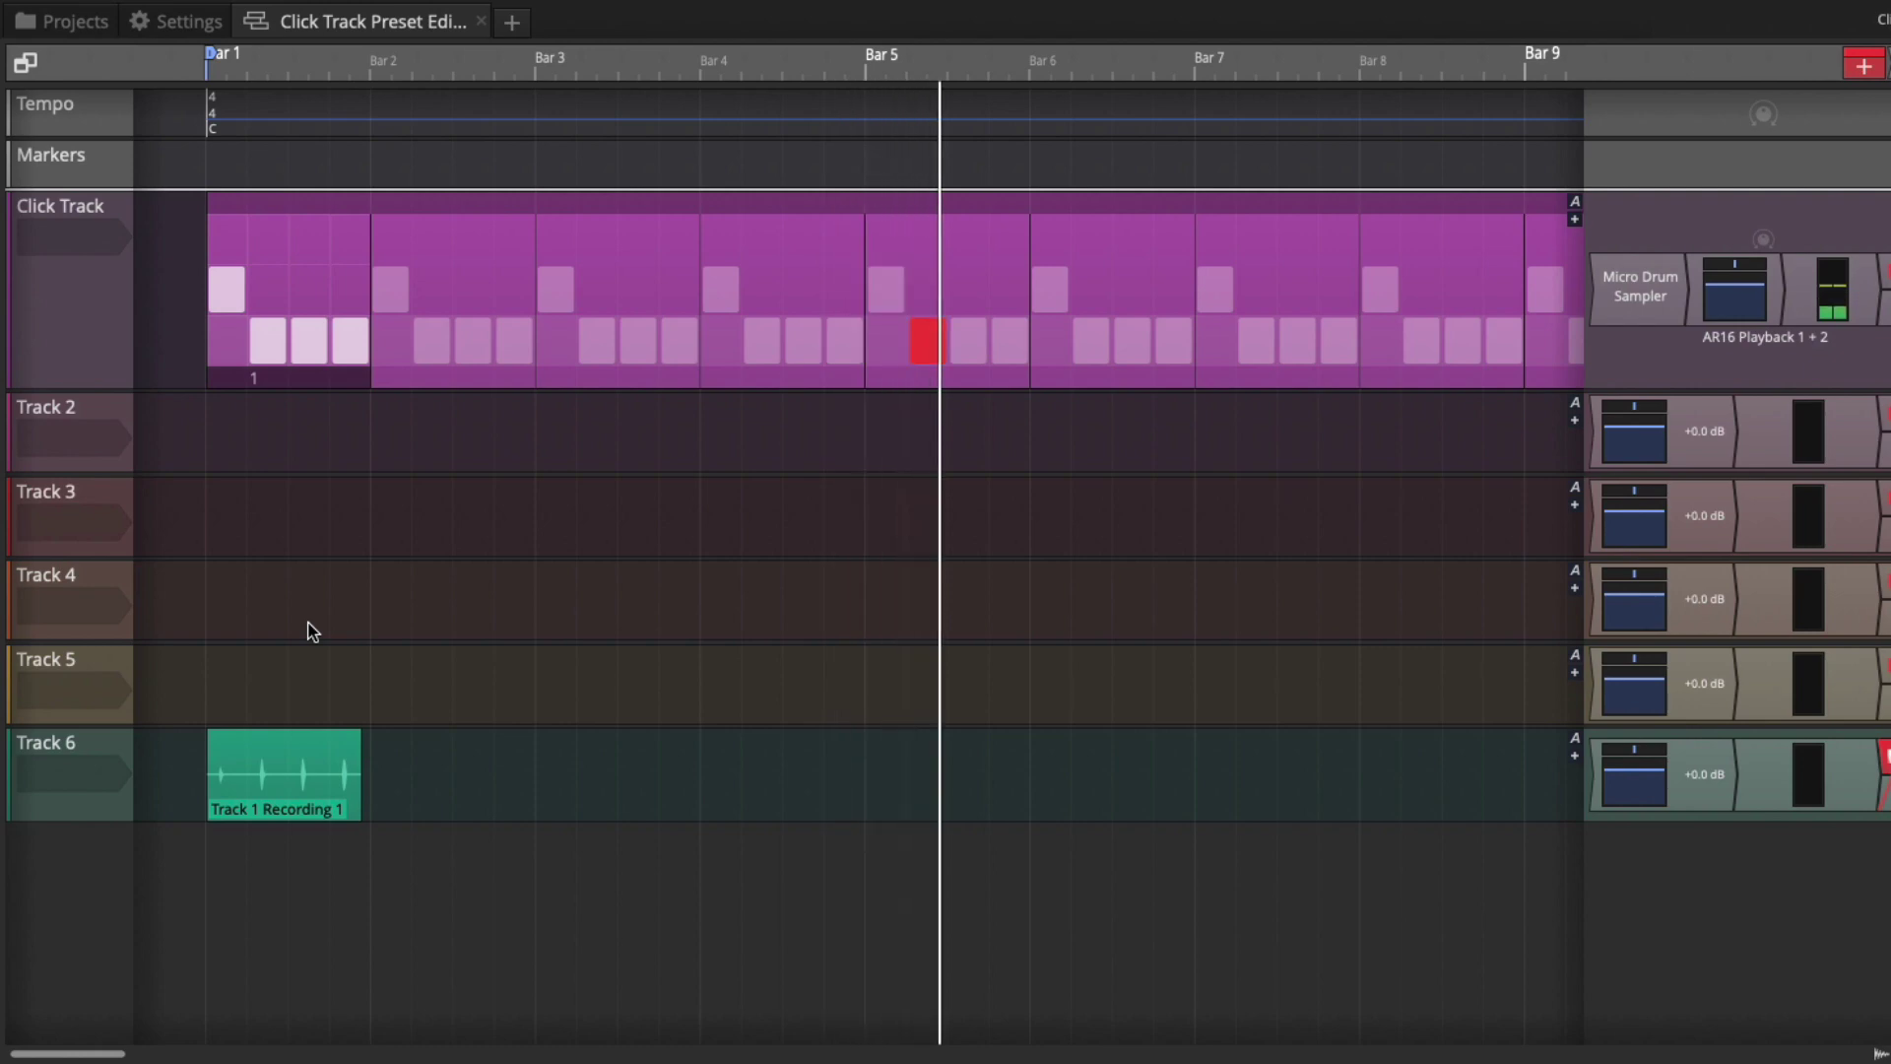
key("space")
left_click(320, 379)
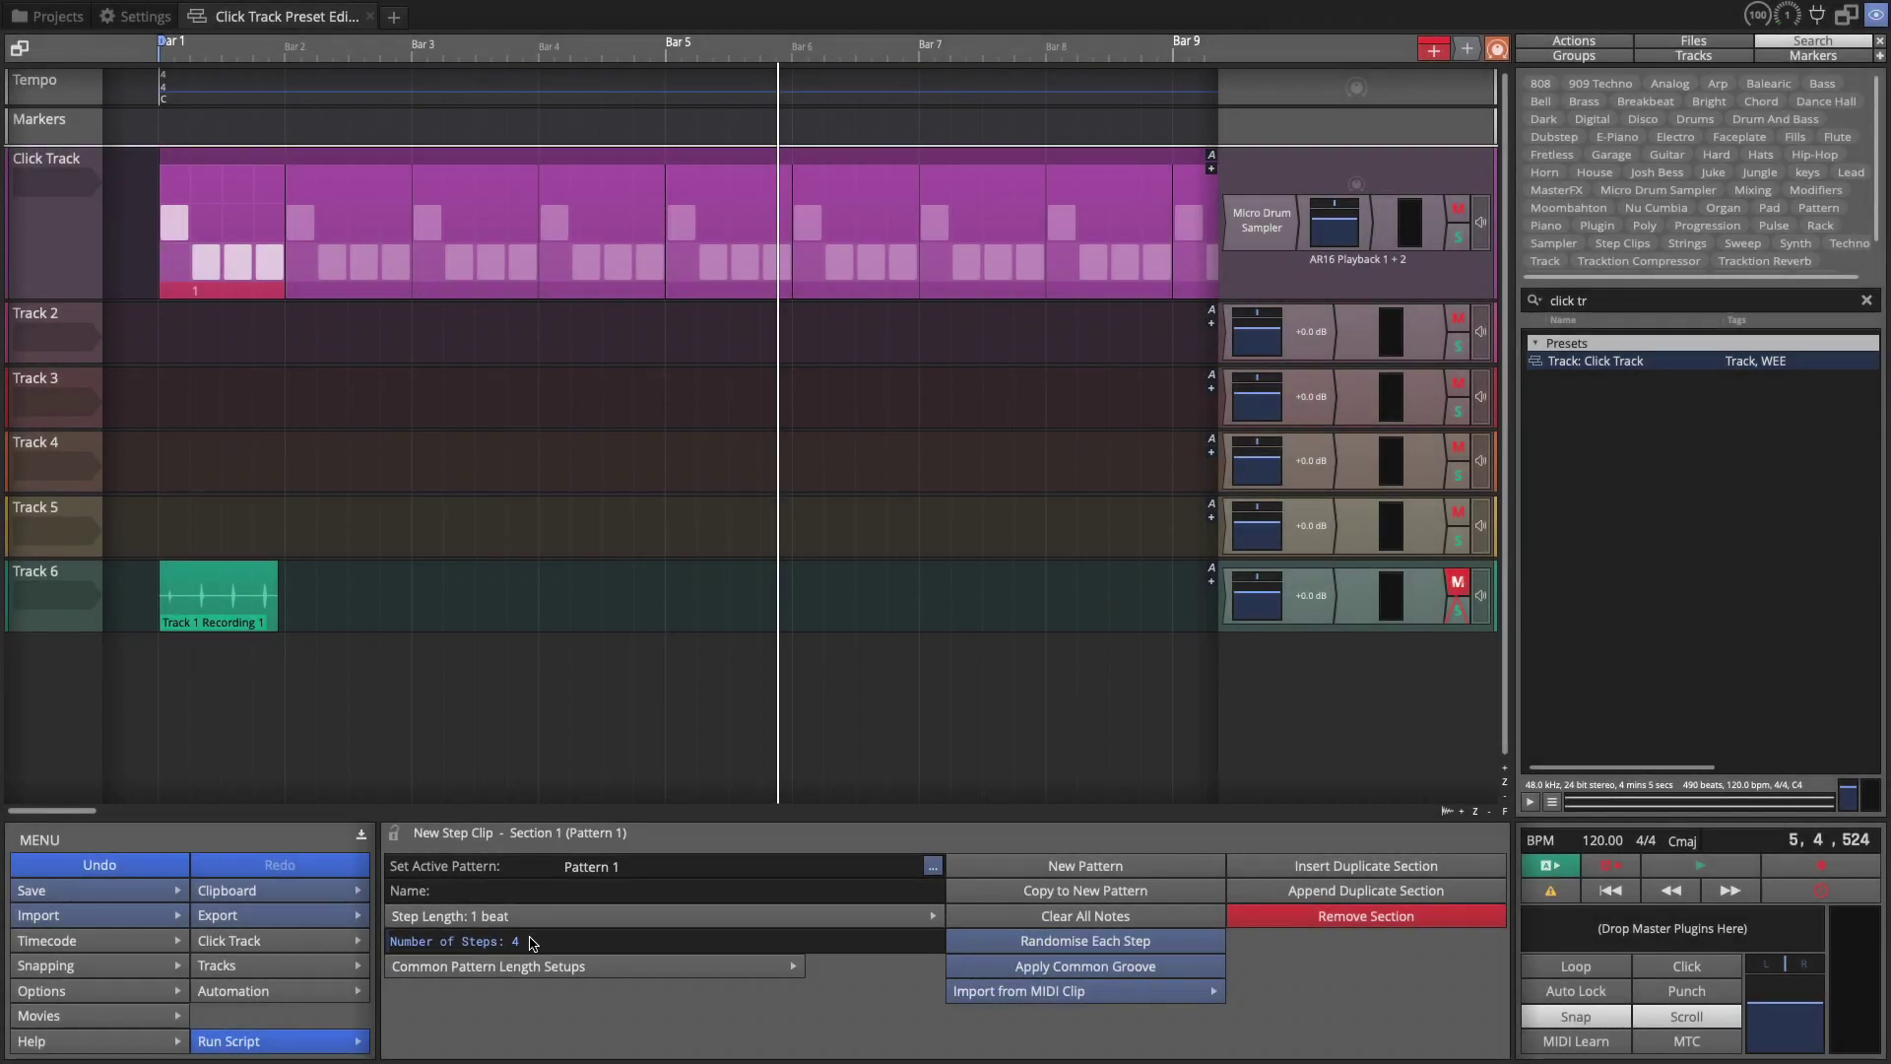
Save the whole Click Track as the preset 'Track: Click Track 2' and check it in the list.
left_click(54, 290)
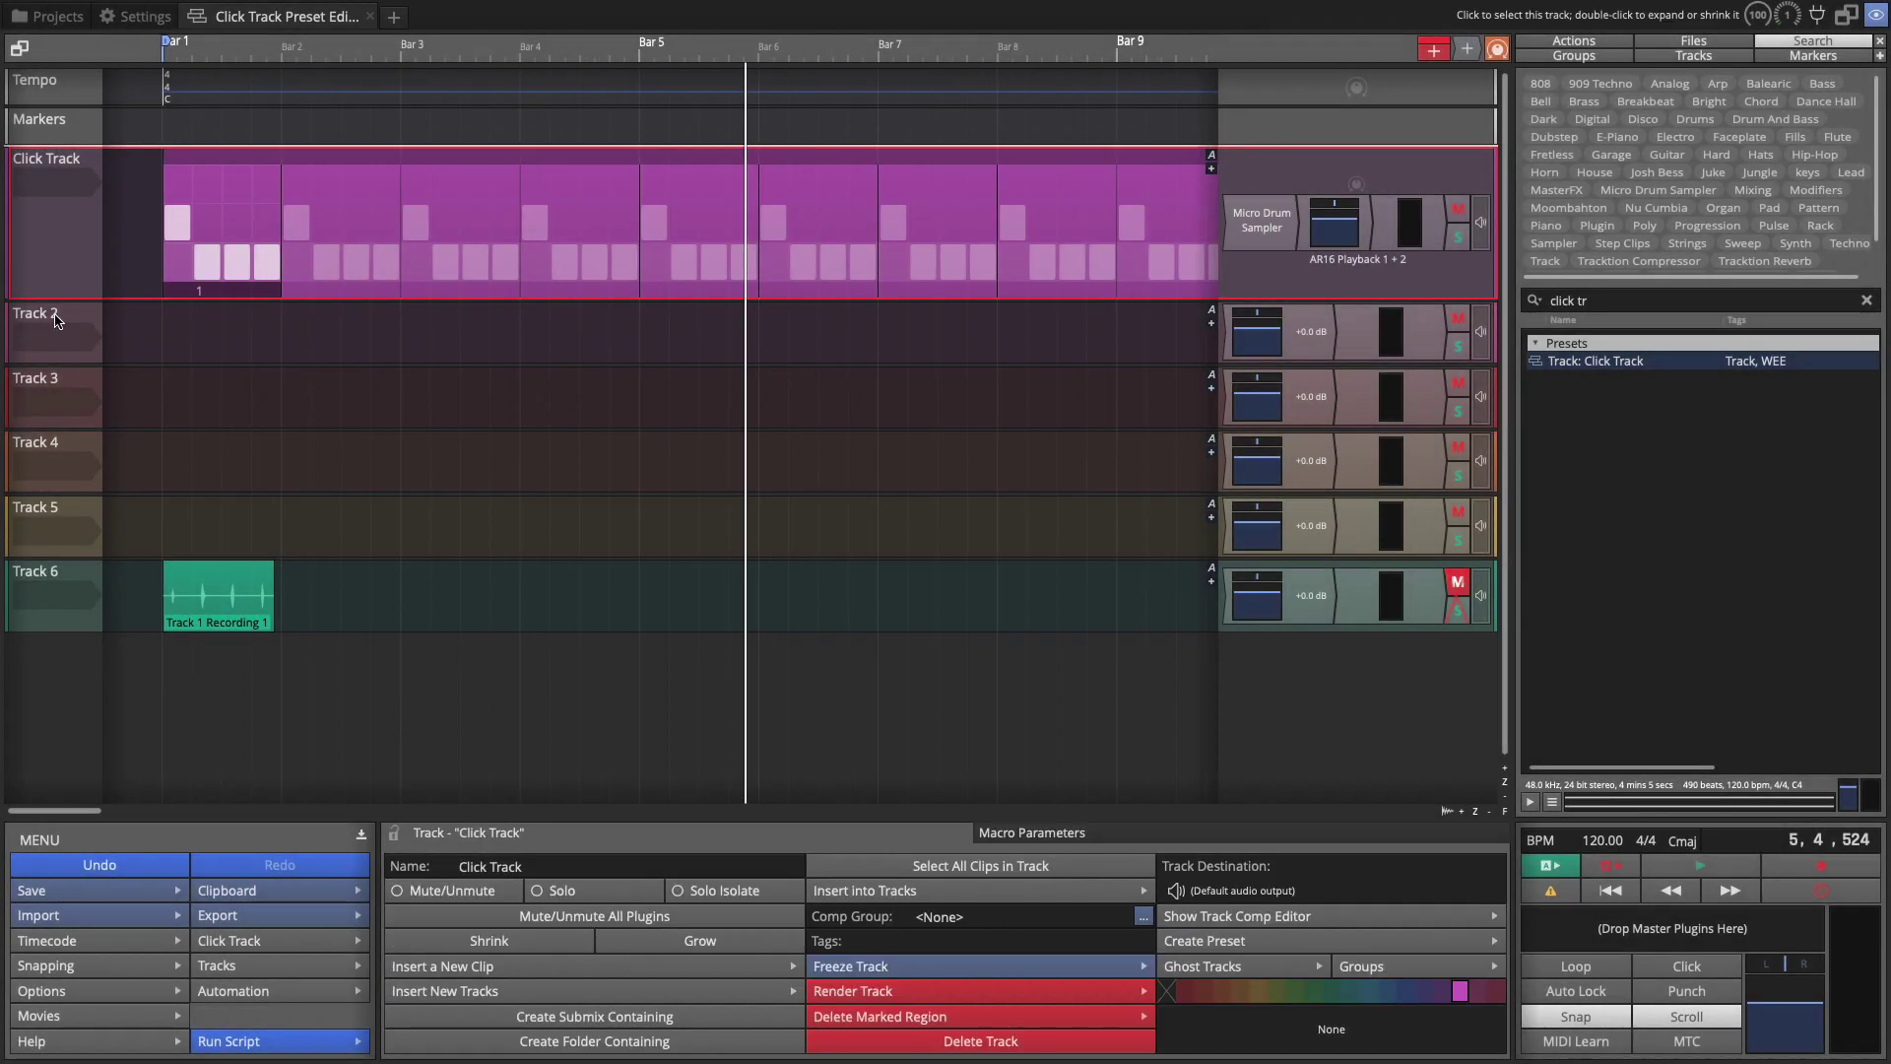
right_click(57, 258)
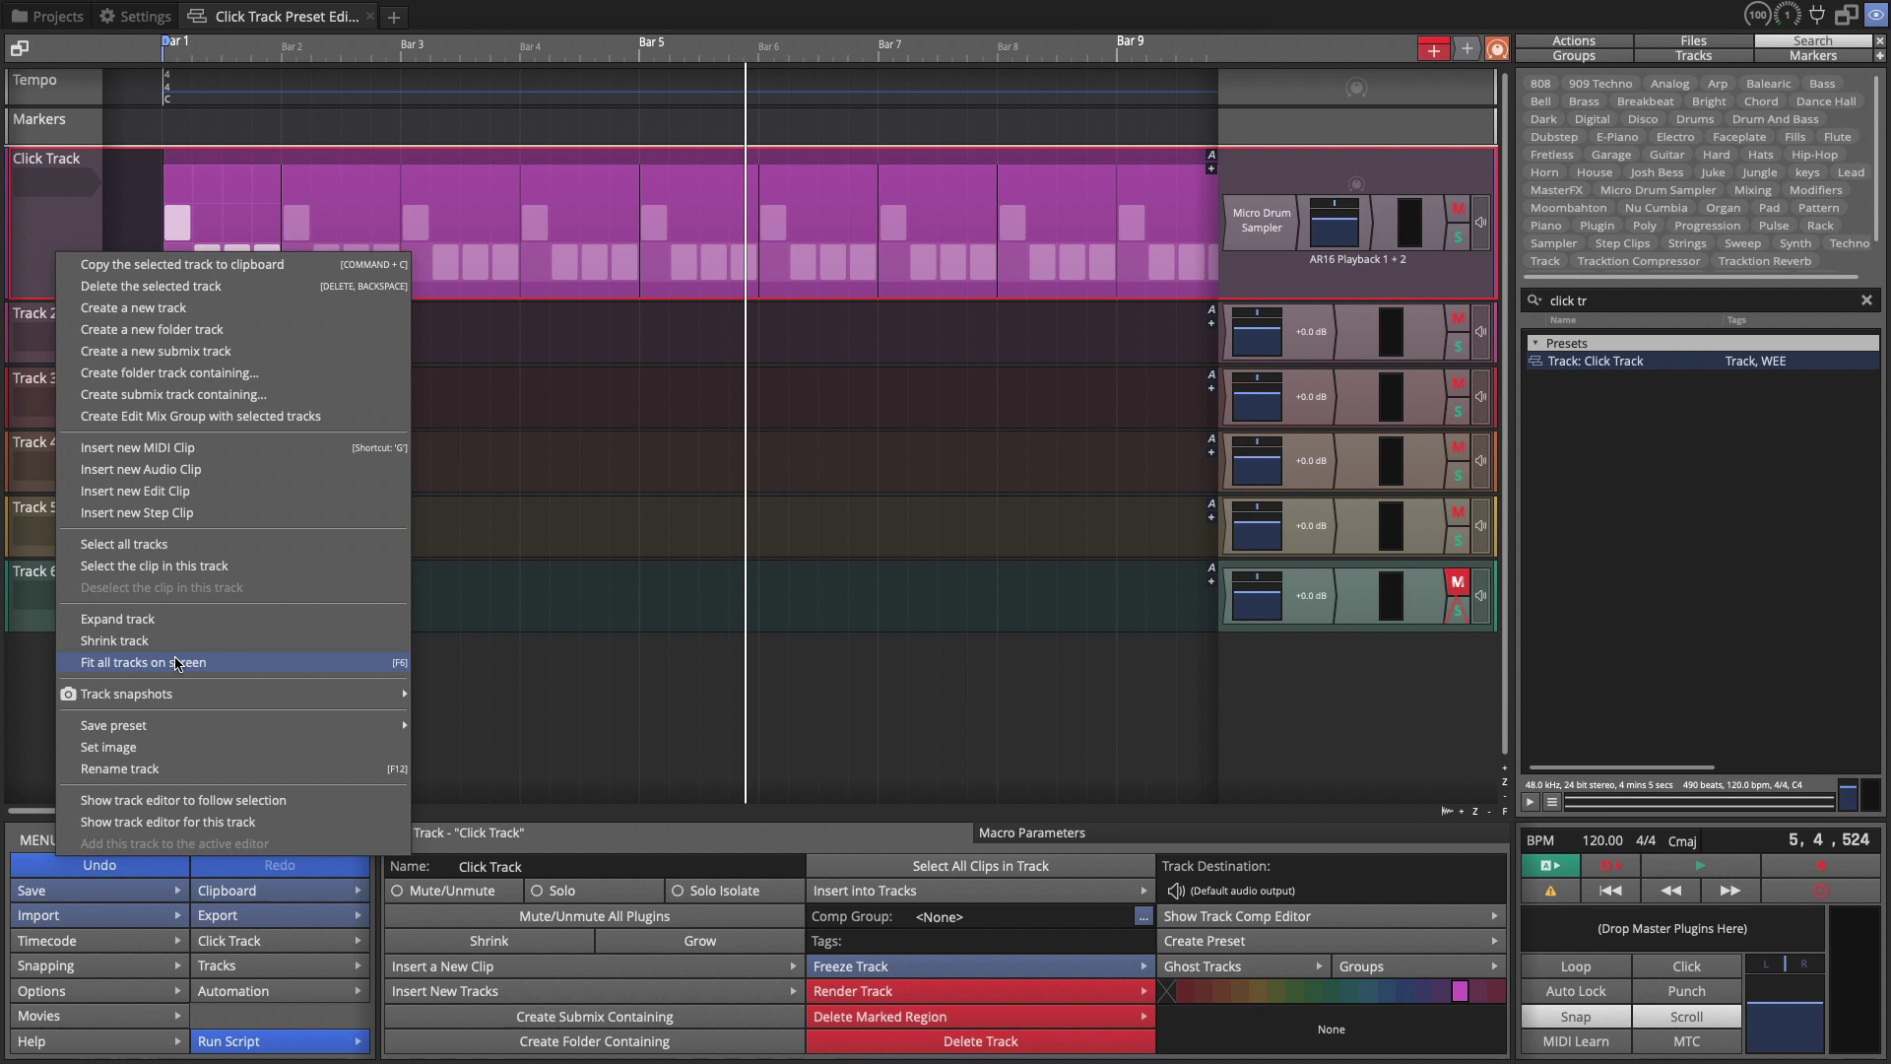
mouse_move(208, 733)
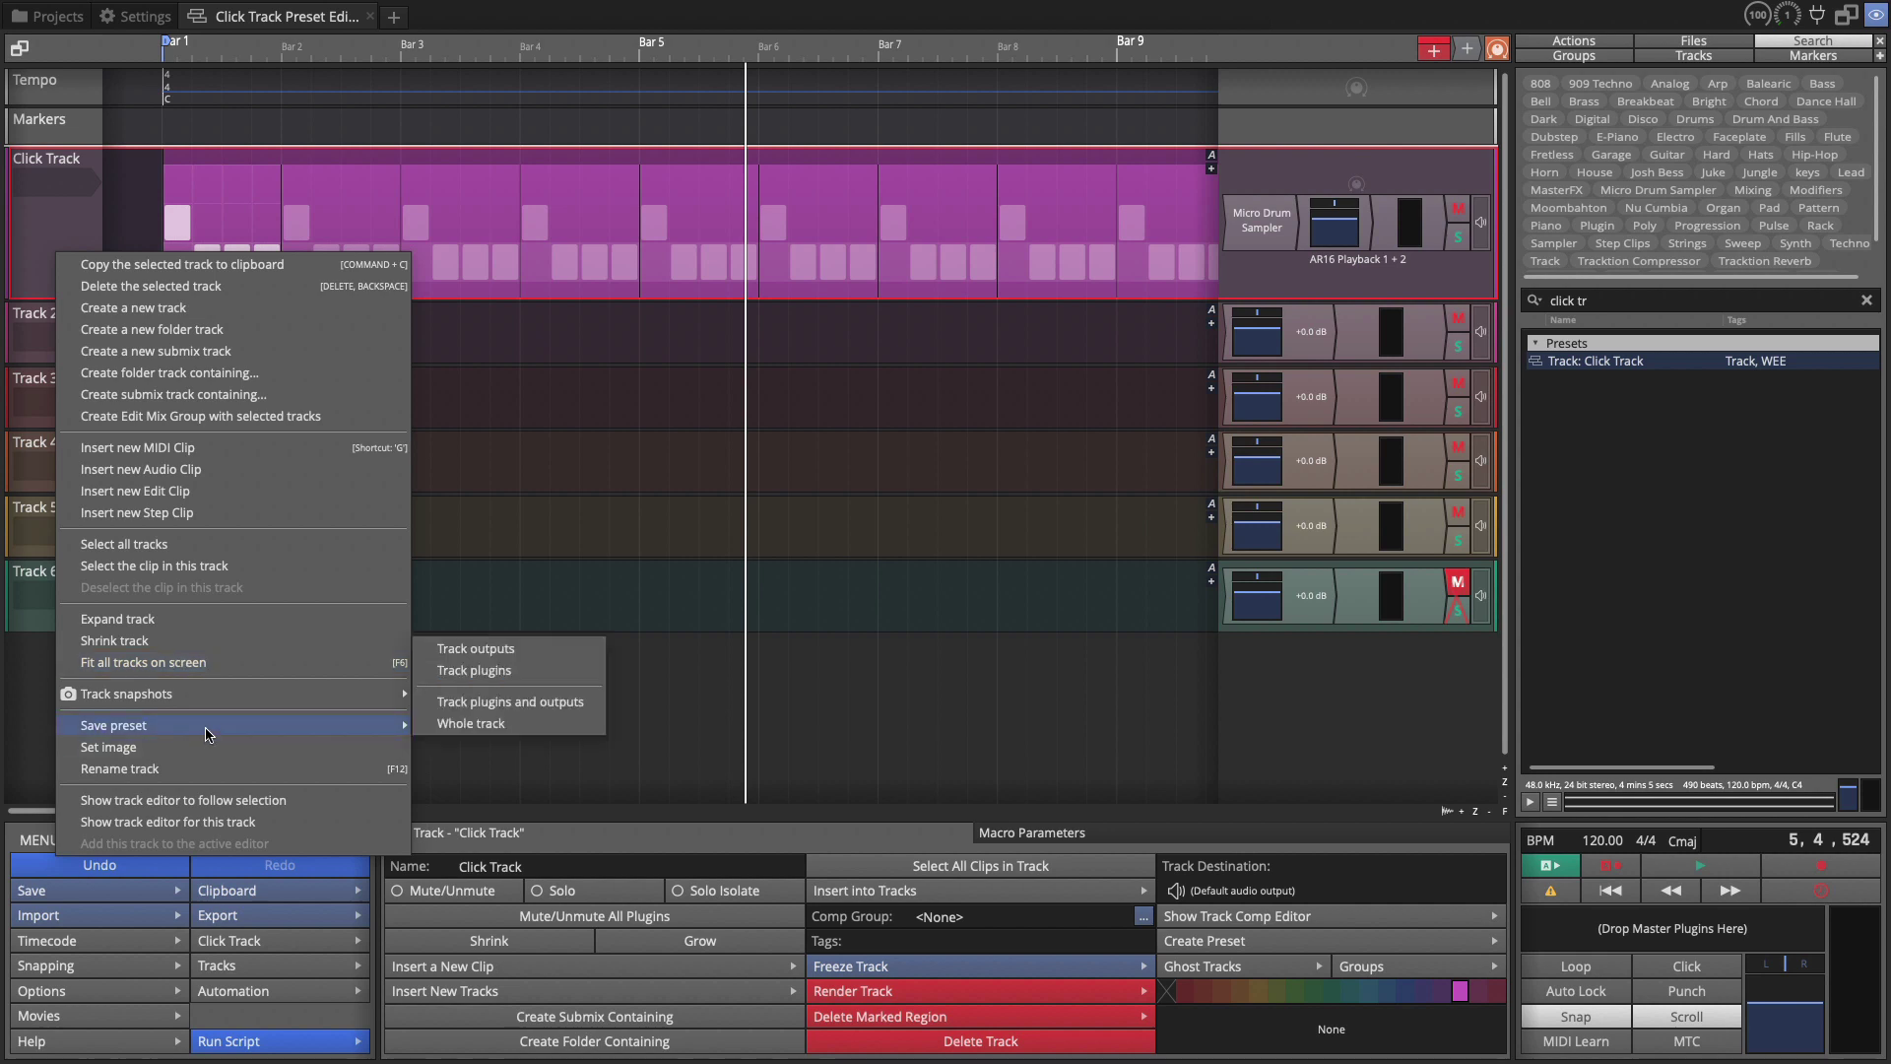
left_click(519, 724)
left_click(962, 335)
type("2")
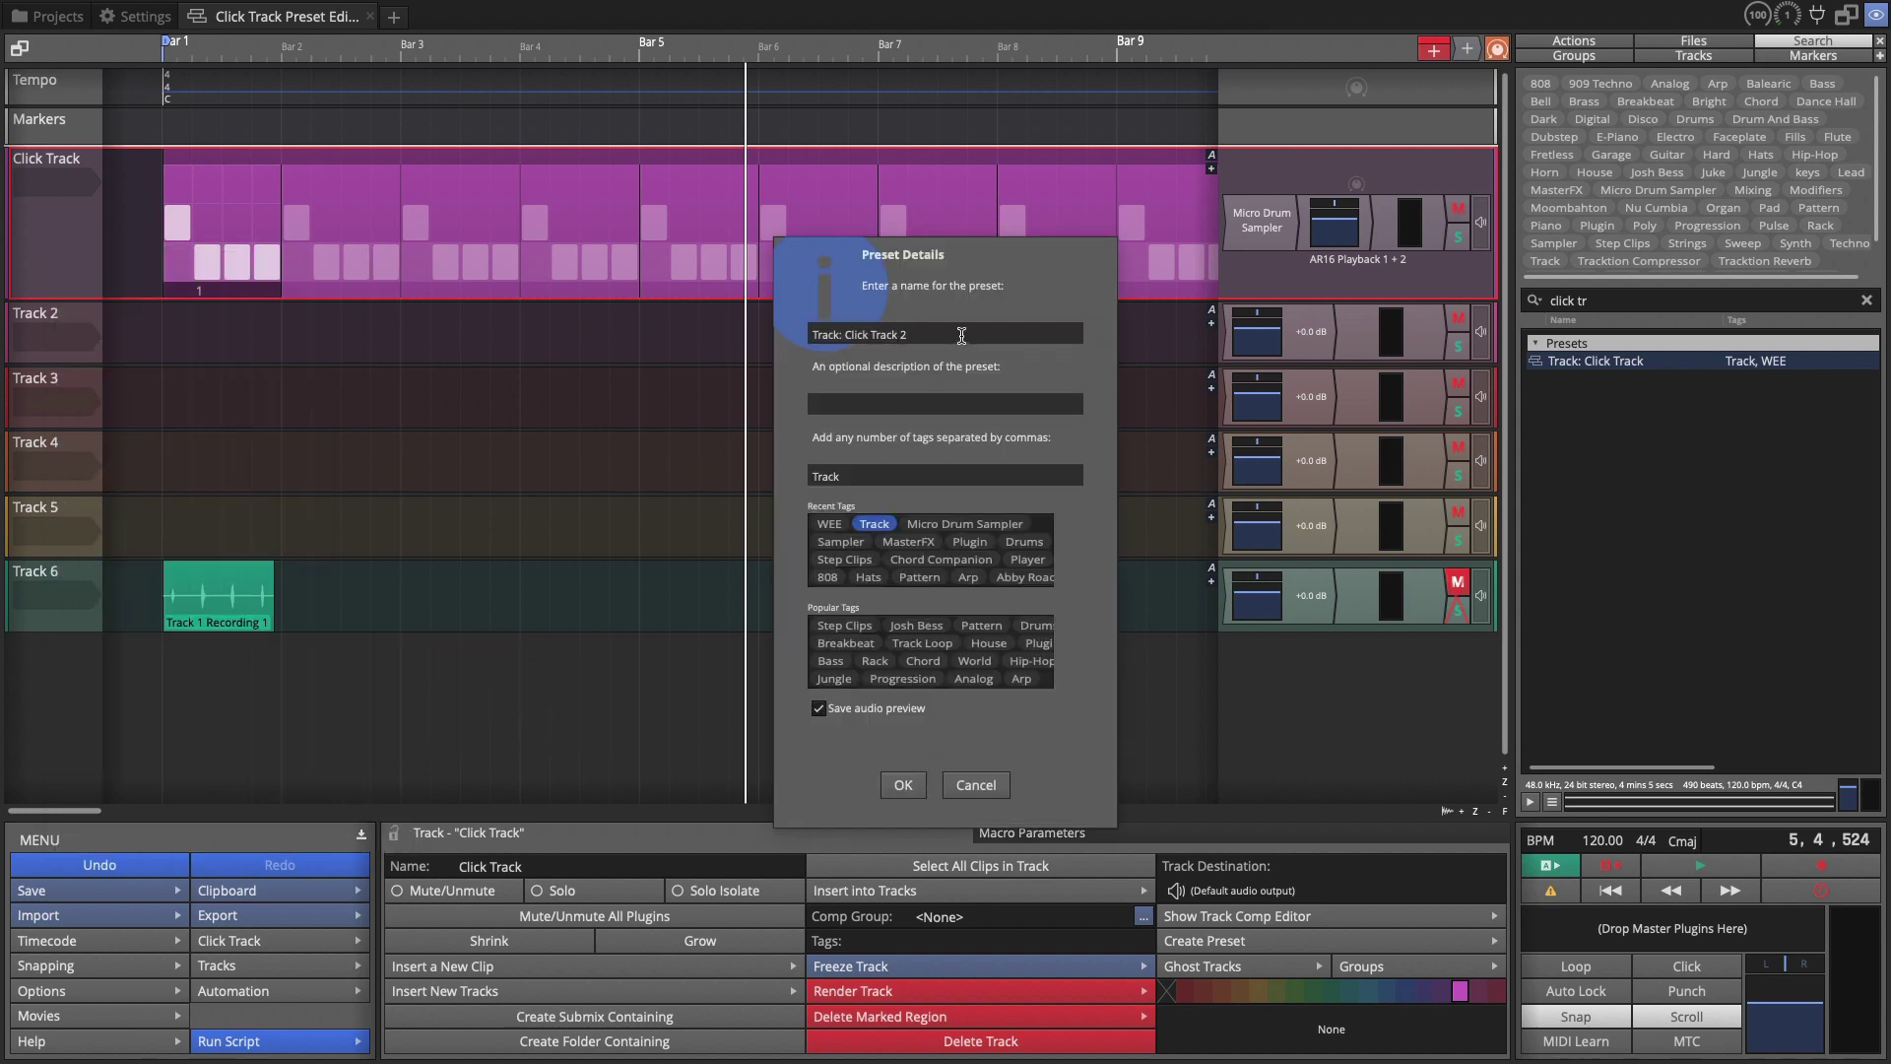
left_click(901, 785)
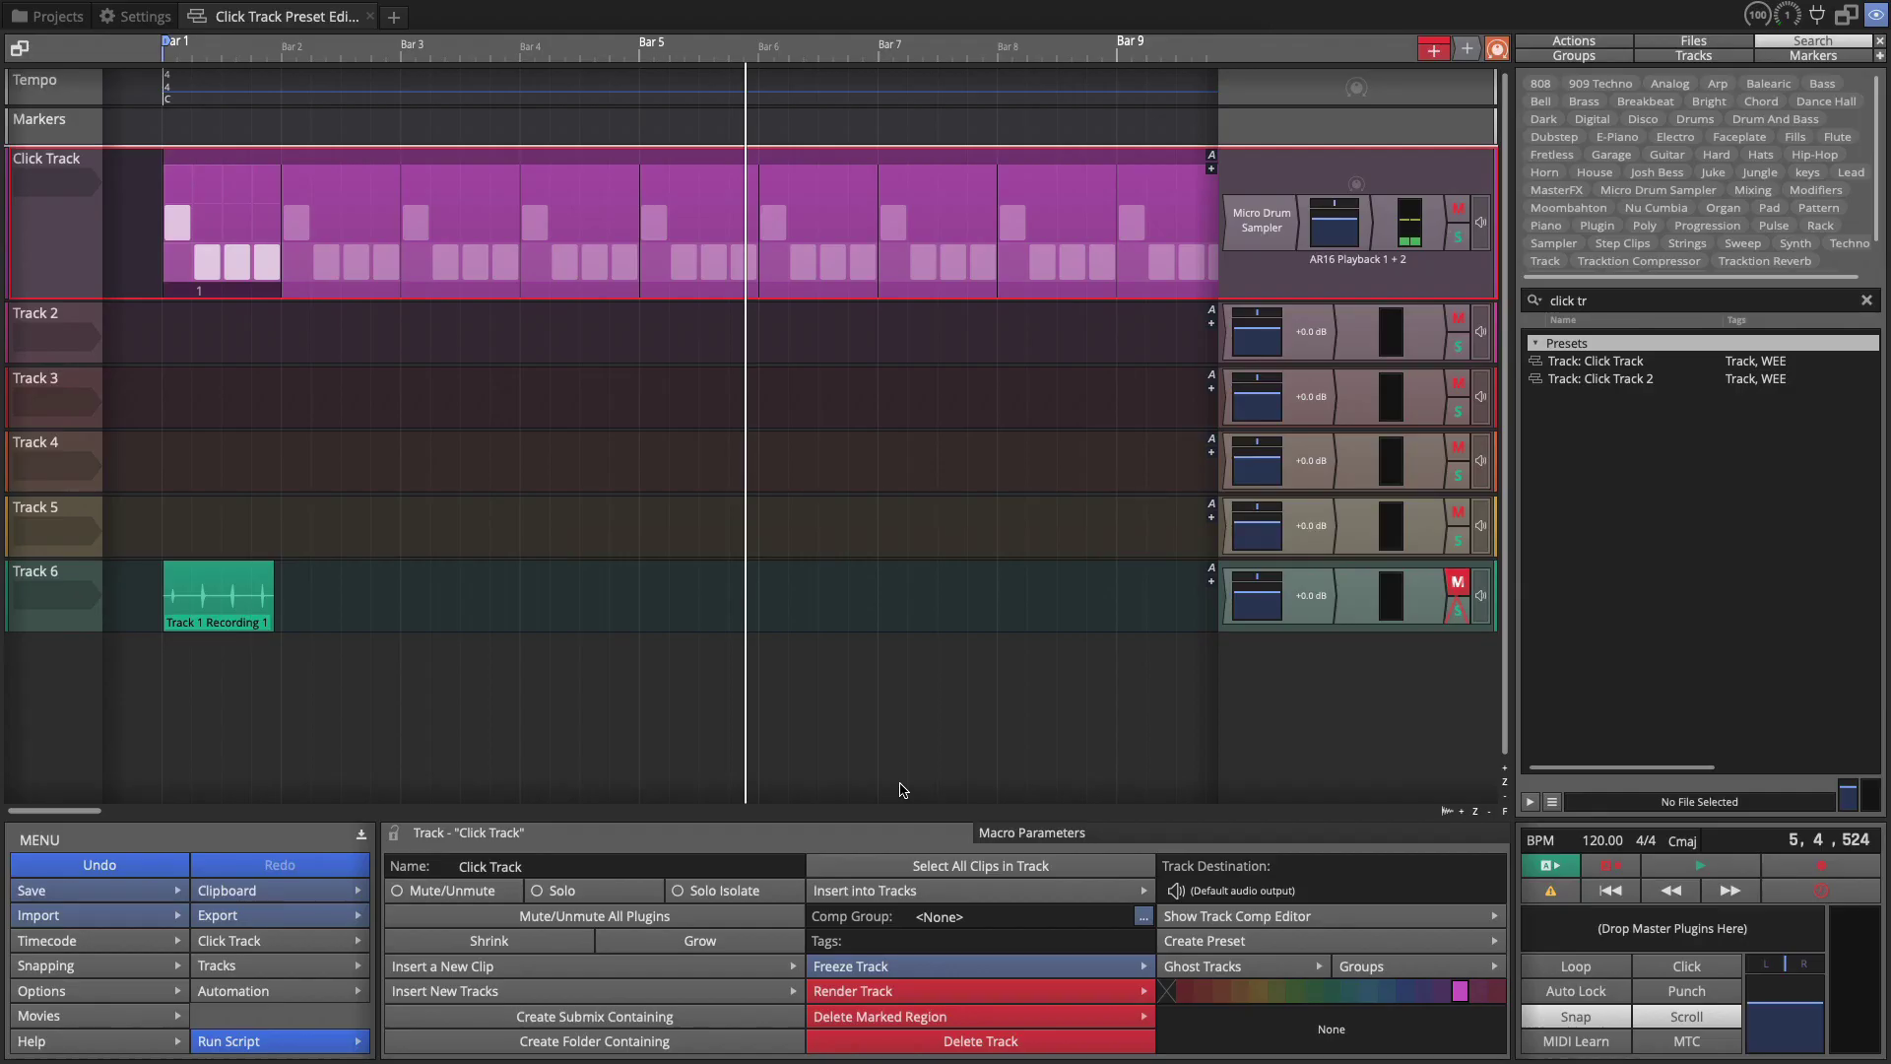
left_click(1591, 381)
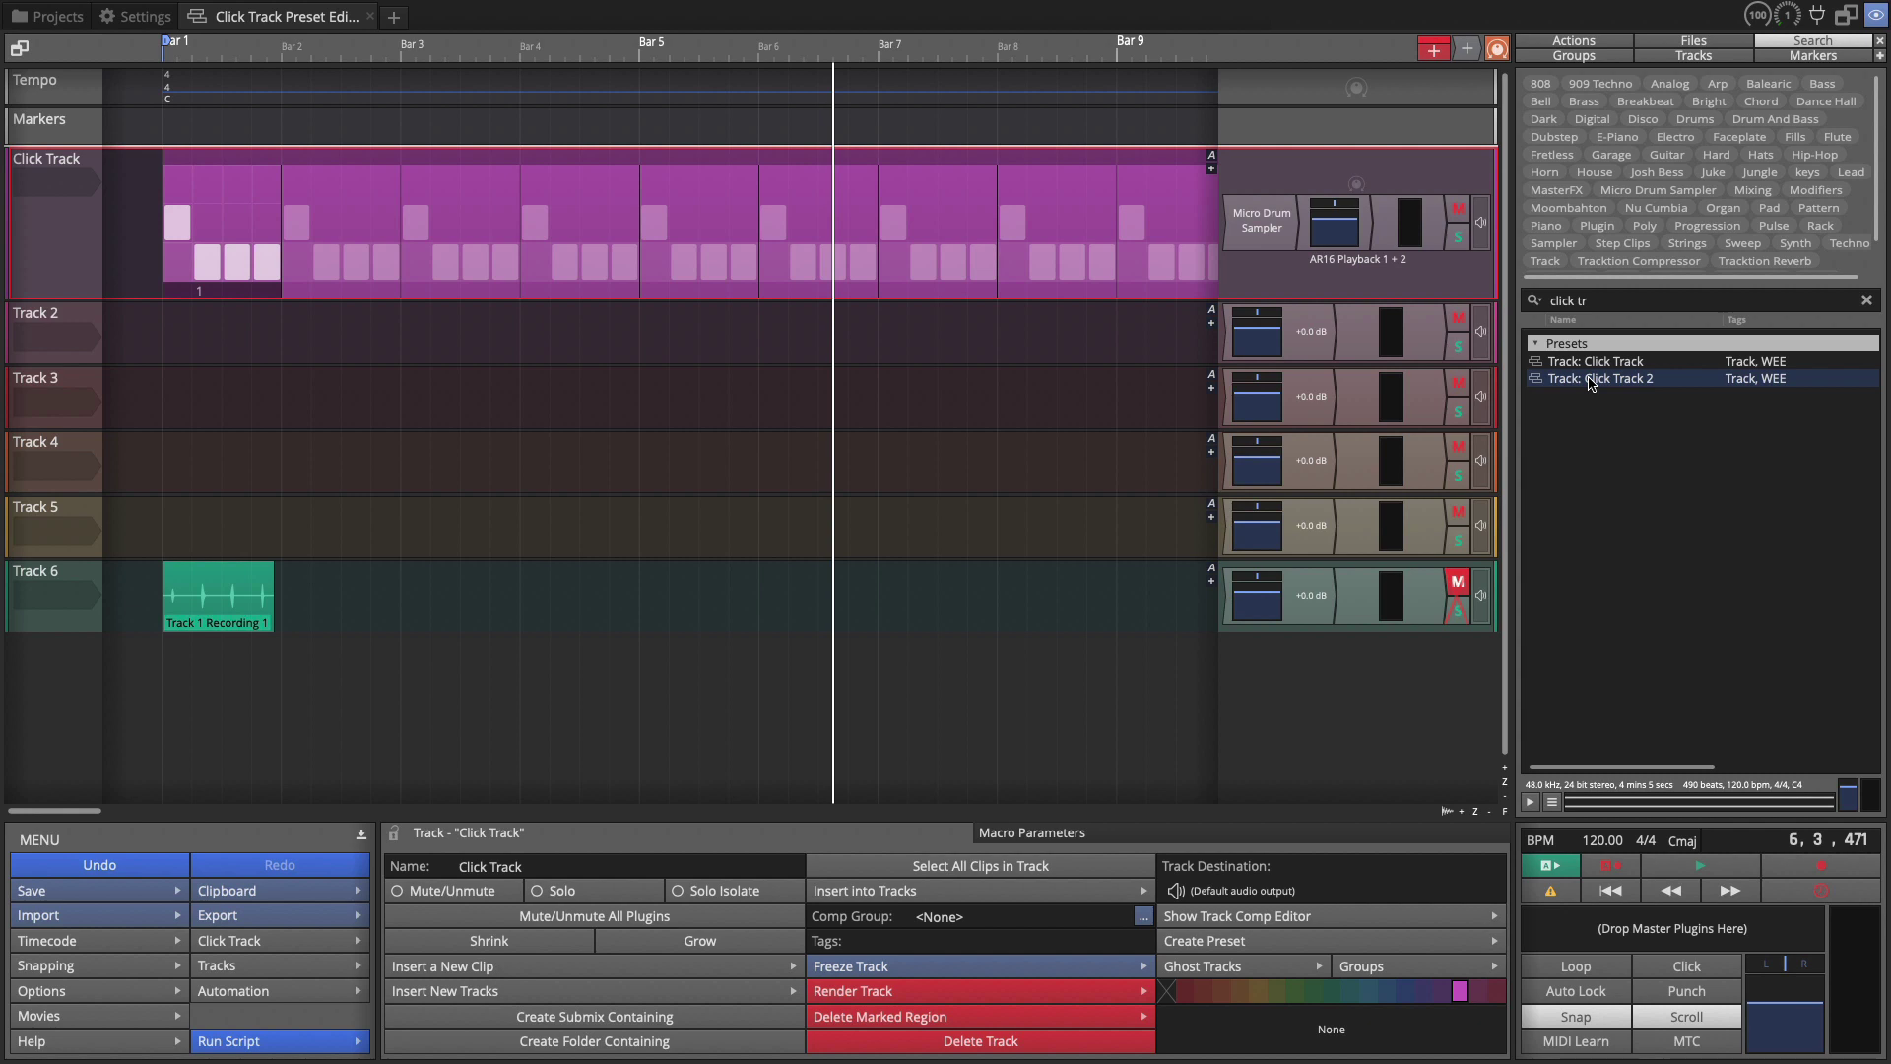